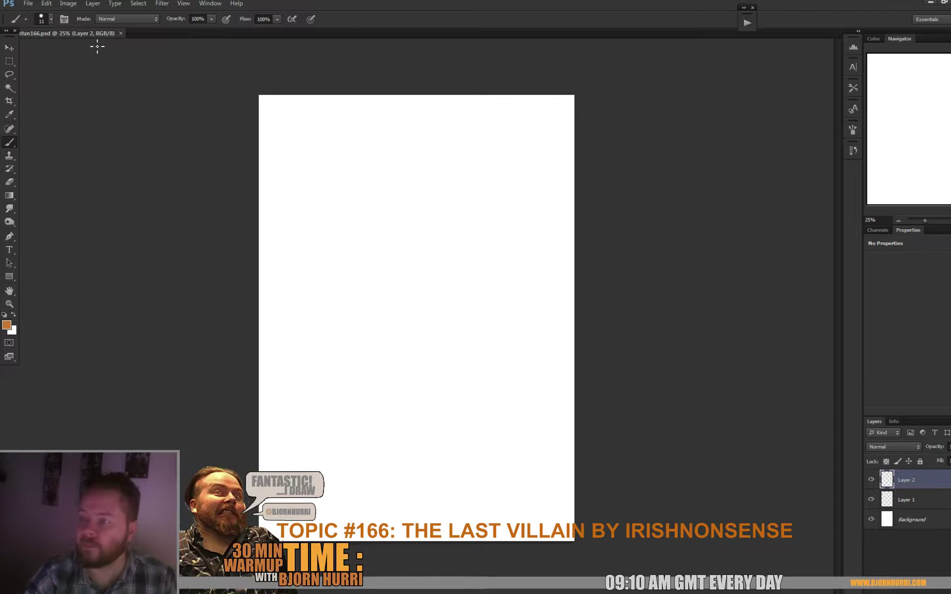
# Step: Extend the canvas equally on both sides with the Crop tool to give it a landscape format
pyautogui.press('c')
pyautogui.moveTo(576, 315); pyautogui.dragTo(677, 317)
pyautogui.press('Return')
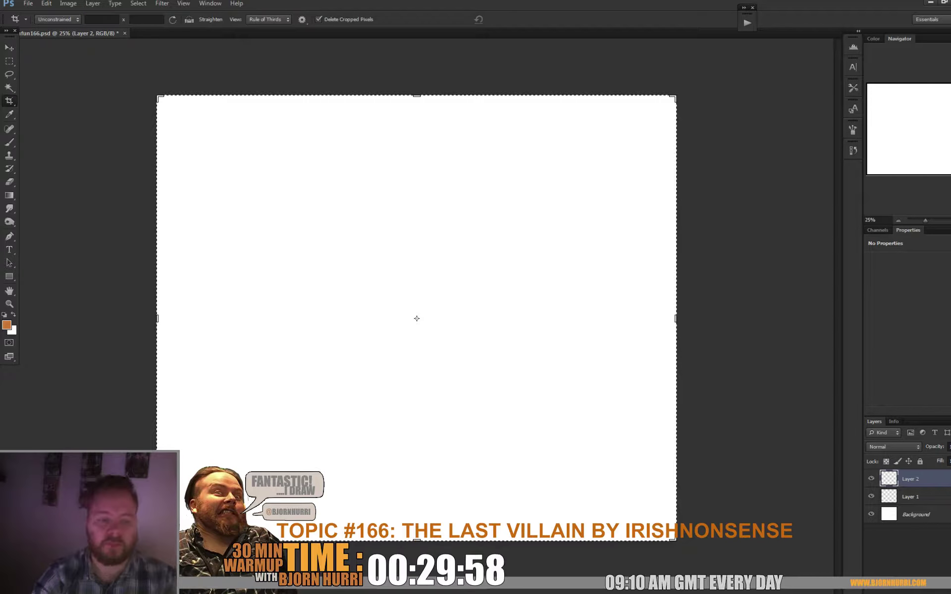
pyautogui.click(718, 244)
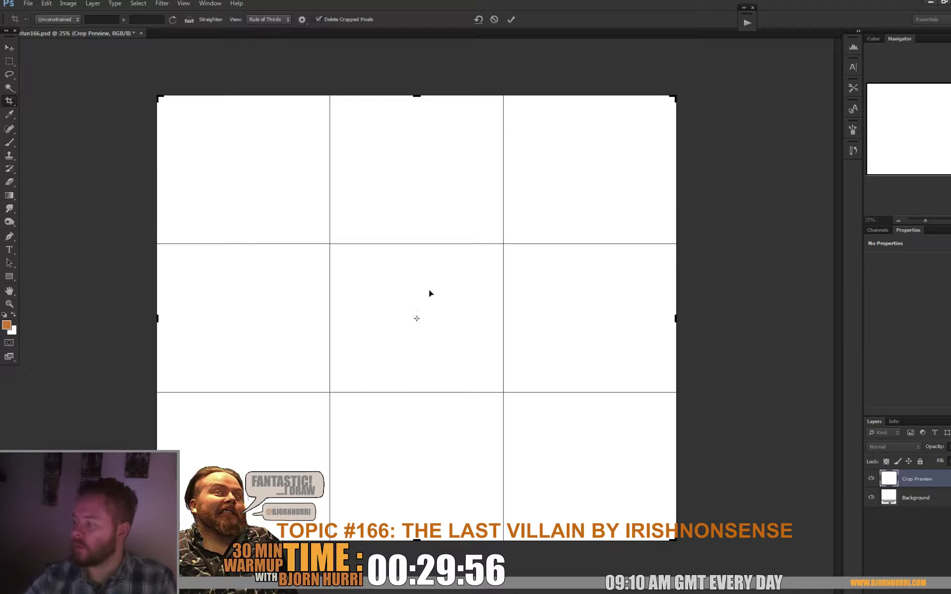
pyautogui.press('Return')
# Step: Choose the 80 px square textured brush preset and set its size to 185 px
pyautogui.press('b')
pyautogui.rightClick(356, 208)
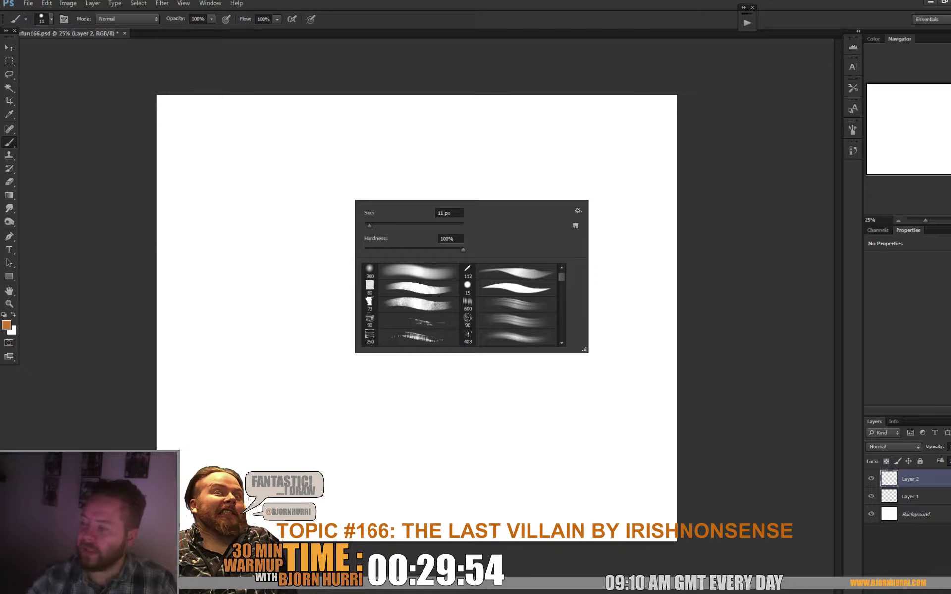
pyautogui.click(411, 288)
pyautogui.moveTo(422, 225); pyautogui.dragTo(429, 226)
pyautogui.press('Return')
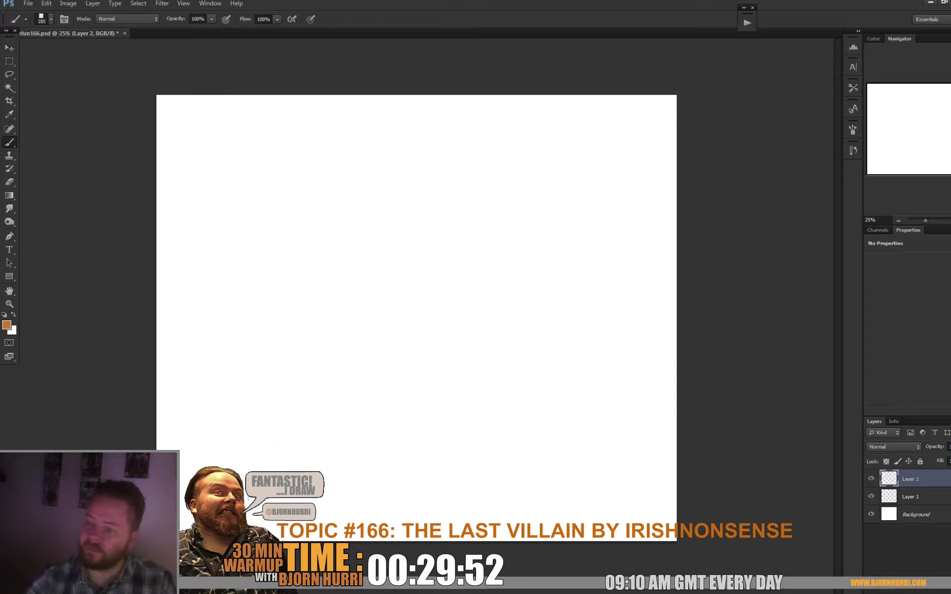
# Step: Fill Layer 1 with solid orange and make Layer 2 the active layer
pyautogui.click(916, 501)
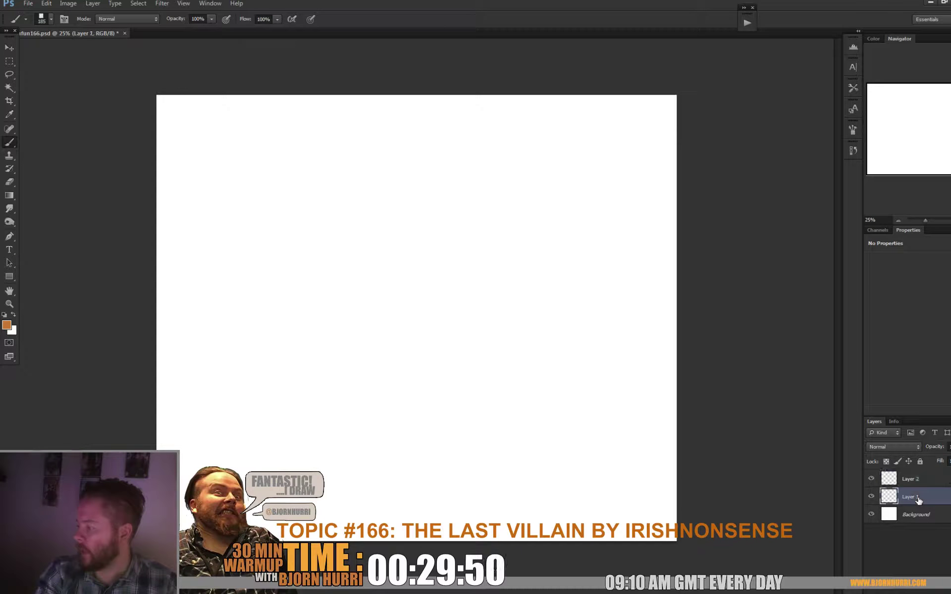
pyautogui.hotkey('ctrl', 'BackSpace')
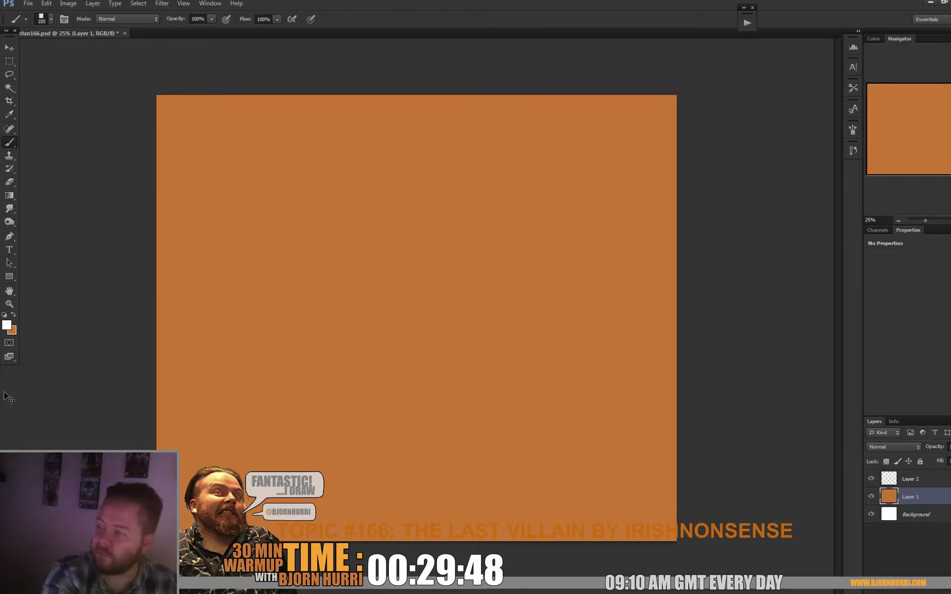
pyautogui.click(918, 481)
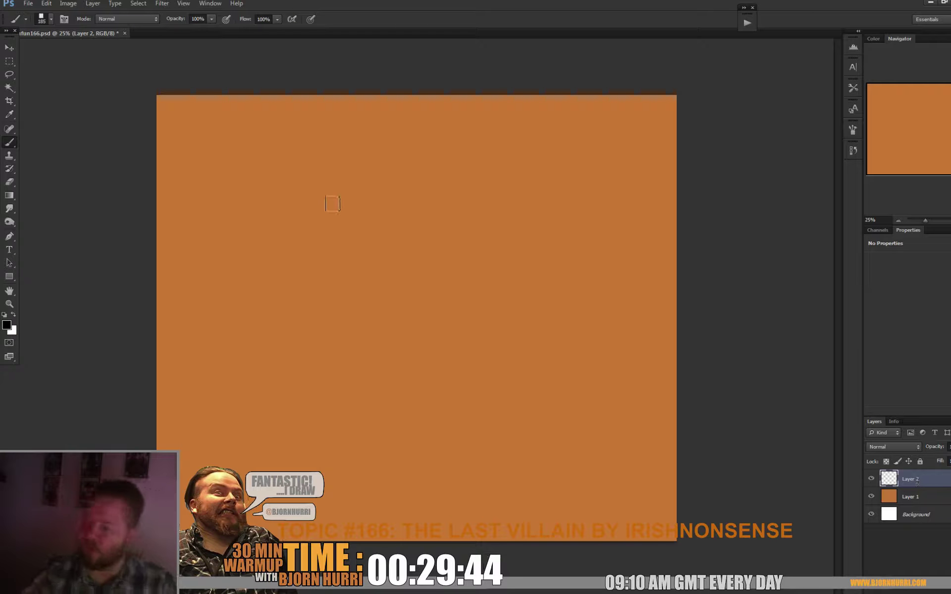
# Step: Sketch the figure's head in black near the top of the canvas, left of centre
pyautogui.moveTo(310, 164); pyautogui.dragTo(424, 147)
pyautogui.moveTo(350, 133); pyautogui.dragTo(306, 176)
pyautogui.moveTo(324, 131); pyautogui.dragTo(341, 169)
pyautogui.moveTo(350, 107); pyautogui.dragTo(404, 152)
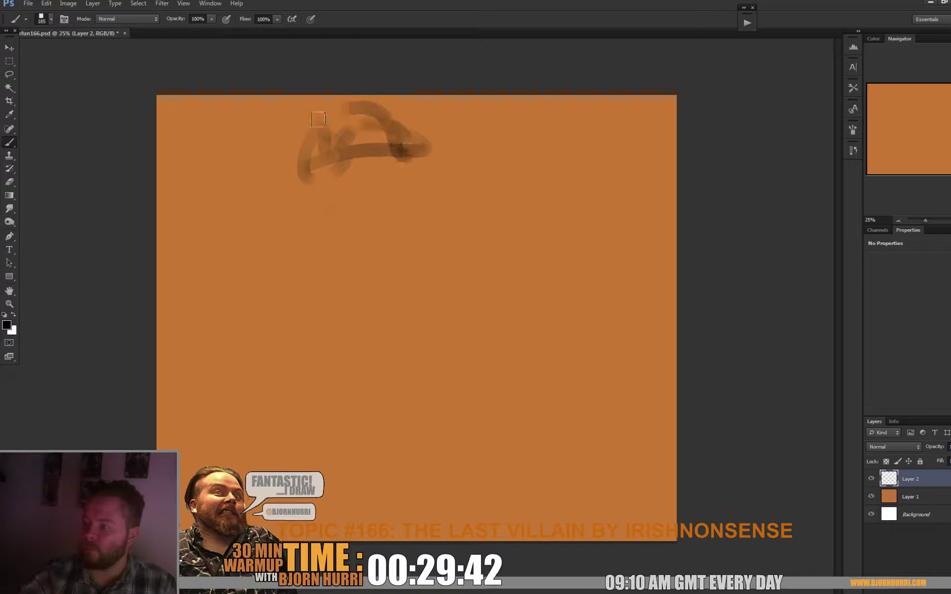
pyautogui.moveTo(313, 130)
pyautogui.mouseDown()
pyautogui.moveTo(309, 165)
pyautogui.moveTo(330, 140)
pyautogui.mouseUp()
# Step: Sketch the outstretched arm towards the canvas's left edge and loose zigzag wing strokes at the upper right
pyautogui.moveTo(270, 217); pyautogui.dragTo(160, 163)
pyautogui.moveTo(163, 186); pyautogui.dragTo(210, 161)
pyautogui.moveTo(217, 196); pyautogui.dragTo(352, 224)
pyautogui.moveTo(435, 163)
pyautogui.mouseDown()
pyautogui.moveTo(577, 101)
pyautogui.moveTo(499, 167)
pyautogui.moveTo(624, 142)
pyautogui.moveTo(676, 186)
pyautogui.moveTo(525, 208)
pyautogui.moveTo(611, 203)
pyautogui.mouseUp()
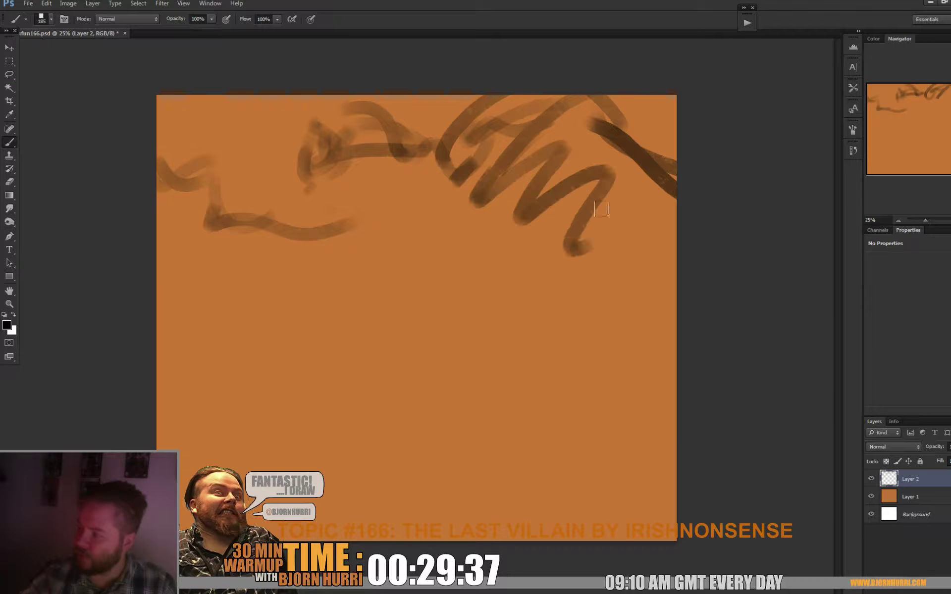
# Step: Enlarge the brush to 453 px and block in the wings, torso and bent front leg with broad strokes
pyautogui.rightClick(545, 213)
pyautogui.moveTo(457, 230)
pyautogui.mouseDown()
pyautogui.moveTo(477, 203)
pyautogui.moveTo(555, 173)
pyautogui.moveTo(560, 213)
pyautogui.mouseUp()
pyautogui.rightClick(566, 190)
pyautogui.press('Return')
pyautogui.moveTo(515, 168)
pyautogui.mouseDown()
pyautogui.moveTo(616, 159)
pyautogui.moveTo(674, 223)
pyautogui.mouseUp()
pyautogui.moveTo(537, 185); pyautogui.dragTo(589, 213)
pyautogui.moveTo(347, 114)
pyautogui.mouseDown()
pyautogui.moveTo(299, 142)
pyautogui.moveTo(362, 167)
pyautogui.moveTo(182, 219)
pyautogui.moveTo(113, 137)
pyautogui.moveTo(193, 280)
pyautogui.moveTo(289, 256)
pyautogui.moveTo(258, 317)
pyautogui.moveTo(283, 262)
pyautogui.moveTo(342, 277)
pyautogui.moveTo(391, 218)
pyautogui.moveTo(525, 204)
pyautogui.moveTo(443, 278)
pyautogui.moveTo(409, 280)
pyautogui.moveTo(418, 298)
pyautogui.mouseUp()
pyautogui.moveTo(525, 218); pyautogui.dragTo(520, 292)
pyautogui.moveTo(450, 369); pyautogui.dragTo(341, 371)
pyautogui.moveTo(387, 347); pyautogui.dragTo(299, 358)
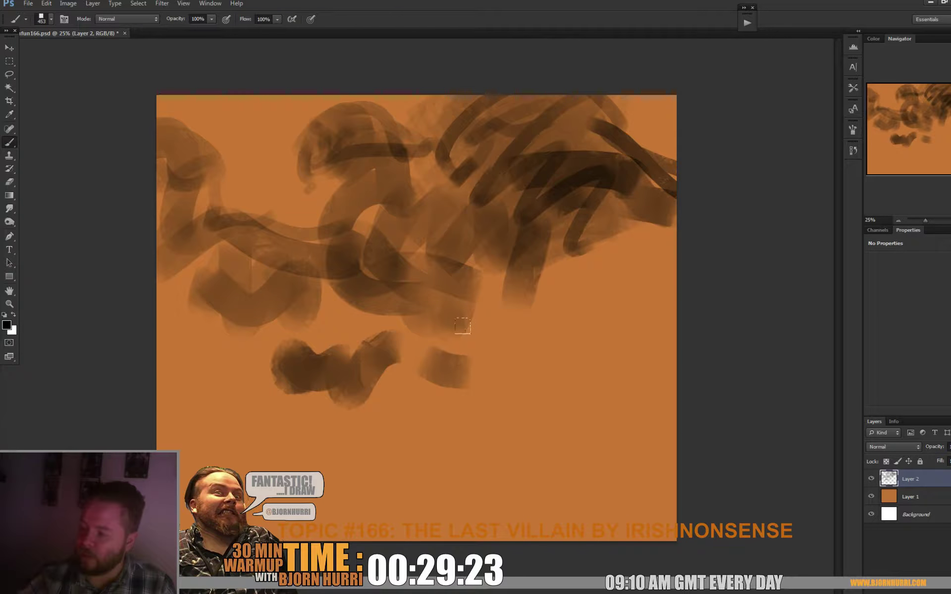
# Step: Block in the rear leg in solid black, extend the front thigh, and darken the hip, torso and head
pyautogui.moveTo(466, 331); pyautogui.dragTo(463, 443)
pyautogui.moveTo(317, 366)
pyautogui.mouseDown()
pyautogui.moveTo(375, 447)
pyautogui.moveTo(365, 343)
pyautogui.moveTo(471, 355)
pyautogui.mouseUp()
pyautogui.moveTo(534, 254)
pyautogui.mouseDown()
pyautogui.moveTo(495, 297)
pyautogui.moveTo(484, 267)
pyautogui.moveTo(499, 282)
pyautogui.mouseUp()
pyautogui.moveTo(373, 286)
pyautogui.mouseDown()
pyautogui.moveTo(355, 283)
pyautogui.moveTo(380, 242)
pyautogui.mouseUp()
pyautogui.moveTo(431, 152); pyautogui.dragTo(393, 243)
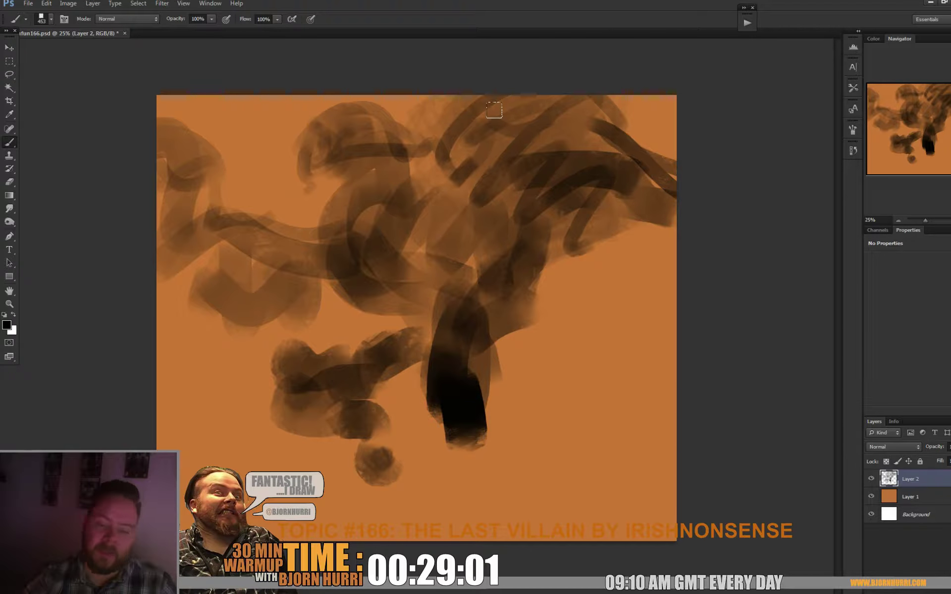
pyautogui.moveTo(396, 230)
pyautogui.mouseDown()
pyautogui.moveTo(409, 250)
pyautogui.moveTo(441, 201)
pyautogui.mouseUp()
pyautogui.moveTo(349, 188)
pyautogui.mouseDown()
pyautogui.moveTo(319, 127)
pyautogui.moveTo(350, 192)
pyautogui.mouseUp()
# Step: Reduce the brush to 145 px and define the face, the outstretched arm and the wing strokes above the shoulder
pyautogui.rightClick(355, 172)
pyautogui.doubleClick(373, 257)
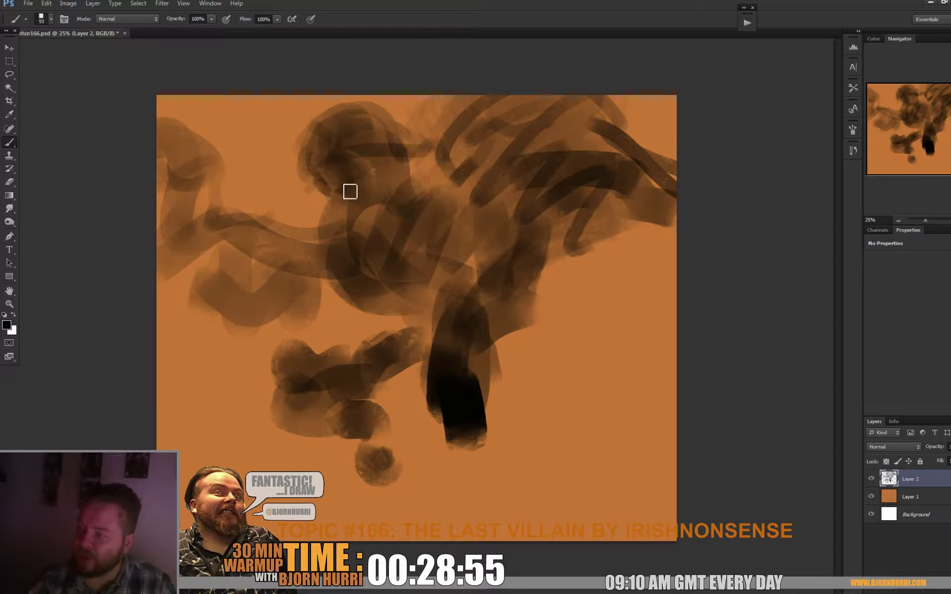
pyautogui.rightClick(331, 196)
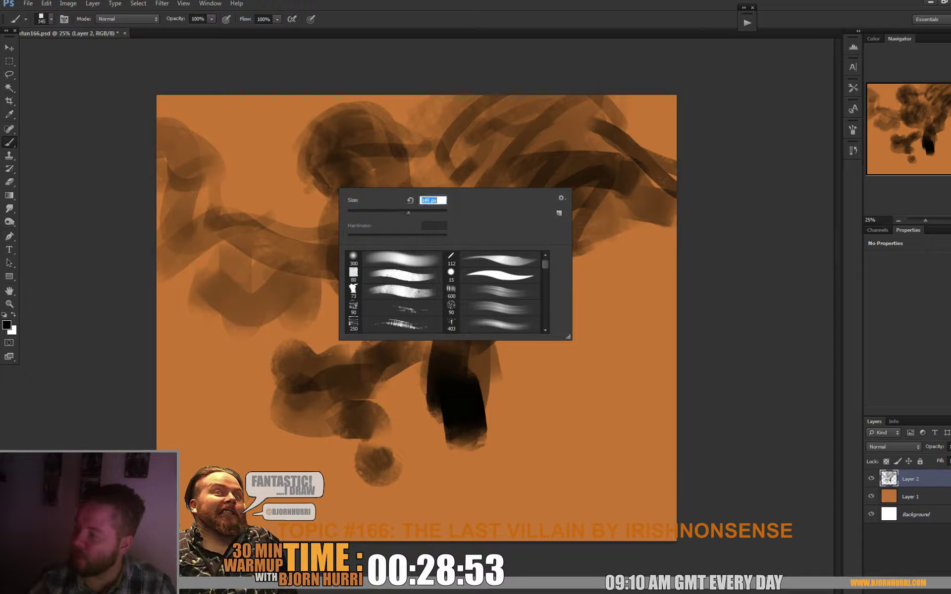
pyautogui.press('Return')
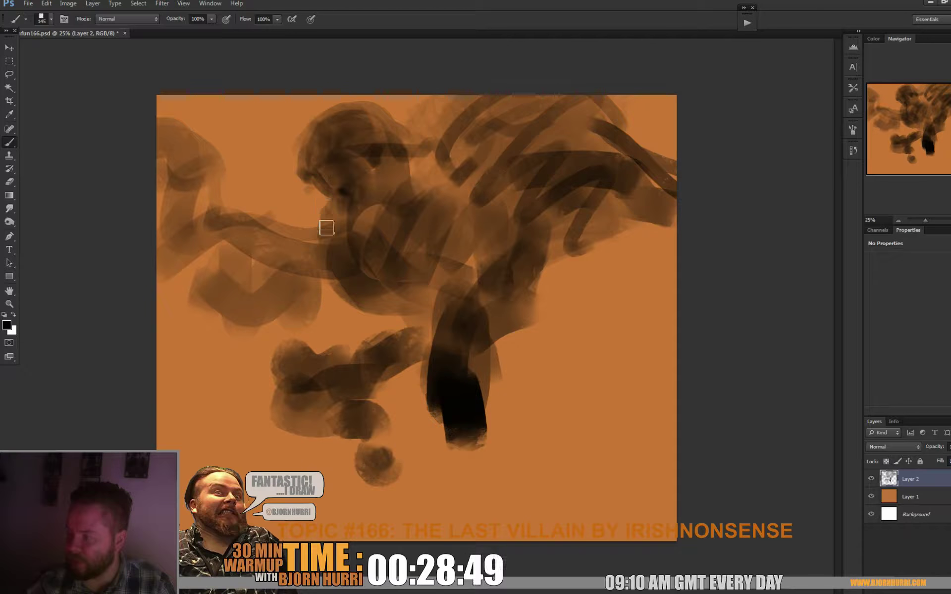
pyautogui.moveTo(316, 220); pyautogui.dragTo(283, 216)
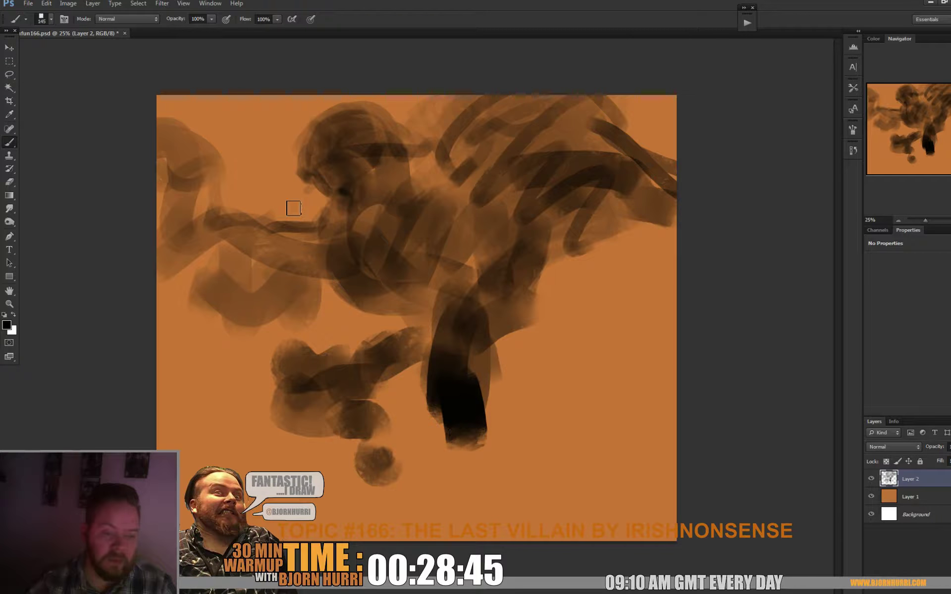
pyautogui.moveTo(521, 146)
pyautogui.mouseDown()
pyautogui.moveTo(453, 132)
pyautogui.moveTo(462, 140)
pyautogui.moveTo(482, 97)
pyautogui.moveTo(552, 92)
pyautogui.moveTo(563, 111)
pyautogui.moveTo(500, 48)
pyautogui.moveTo(508, 158)
pyautogui.moveTo(483, 145)
pyautogui.moveTo(475, 167)
pyautogui.moveTo(379, 258)
pyautogui.moveTo(327, 266)
pyautogui.moveTo(401, 311)
pyautogui.mouseUp()
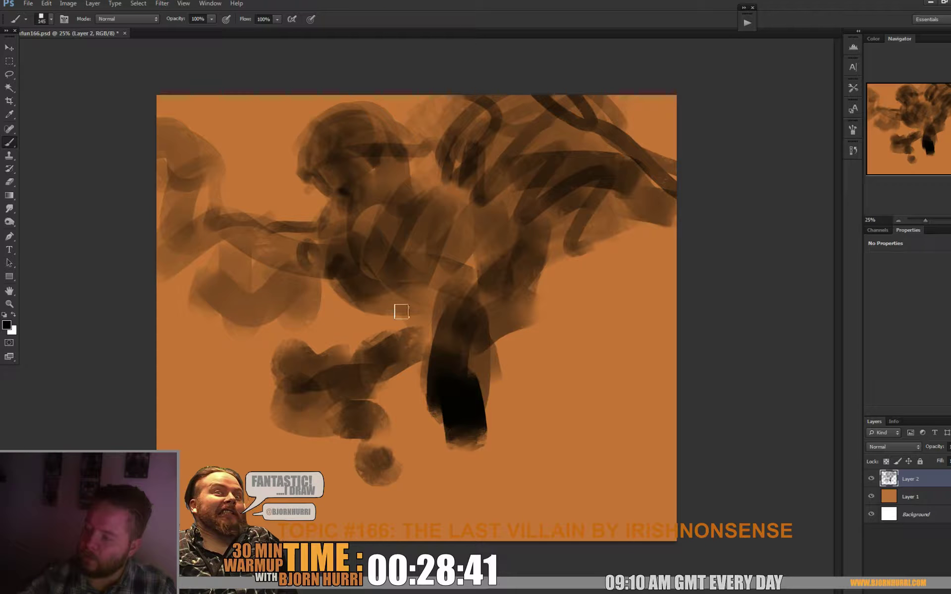
# Step: Darken the bent front leg and erase the excess paint around it to shape its silhouette
pyautogui.moveTo(365, 397)
pyautogui.mouseDown()
pyautogui.moveTo(391, 365)
pyautogui.moveTo(367, 426)
pyautogui.mouseUp()
pyautogui.press('e')
pyautogui.rightClick(374, 379)
pyautogui.moveTo(324, 354)
pyautogui.mouseDown()
pyautogui.moveTo(283, 396)
pyautogui.moveTo(391, 337)
pyautogui.moveTo(300, 394)
pyautogui.moveTo(366, 473)
pyautogui.mouseUp()
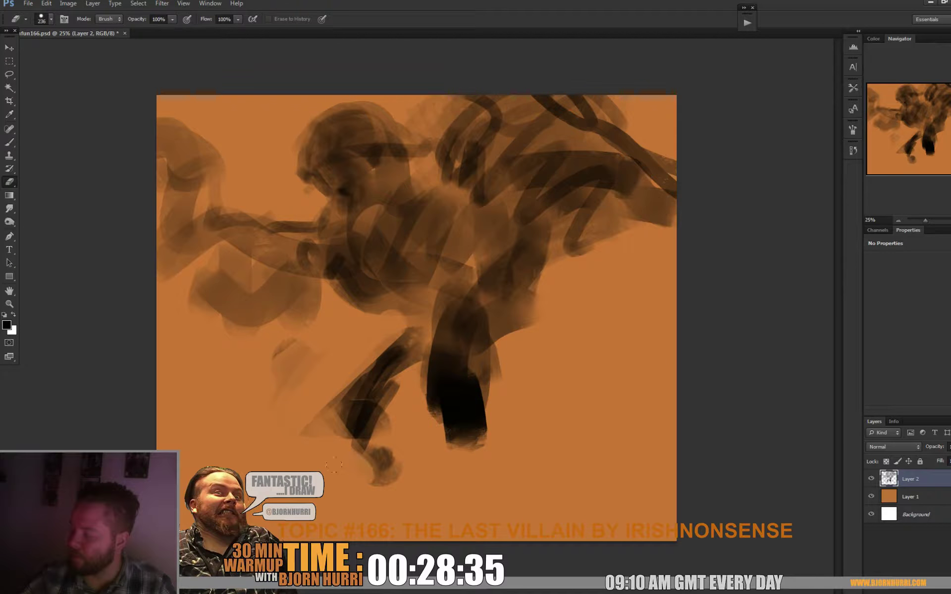
# Step: Paint the front leg's knee, calf and foot, and add strokes linking the thighs to the torso
pyautogui.press('b')
pyautogui.moveTo(322, 421)
pyautogui.mouseDown()
pyautogui.moveTo(348, 437)
pyautogui.moveTo(378, 414)
pyautogui.moveTo(438, 487)
pyautogui.moveTo(436, 500)
pyautogui.moveTo(388, 433)
pyautogui.moveTo(408, 323)
pyautogui.moveTo(397, 312)
pyautogui.moveTo(429, 312)
pyautogui.mouseUp()
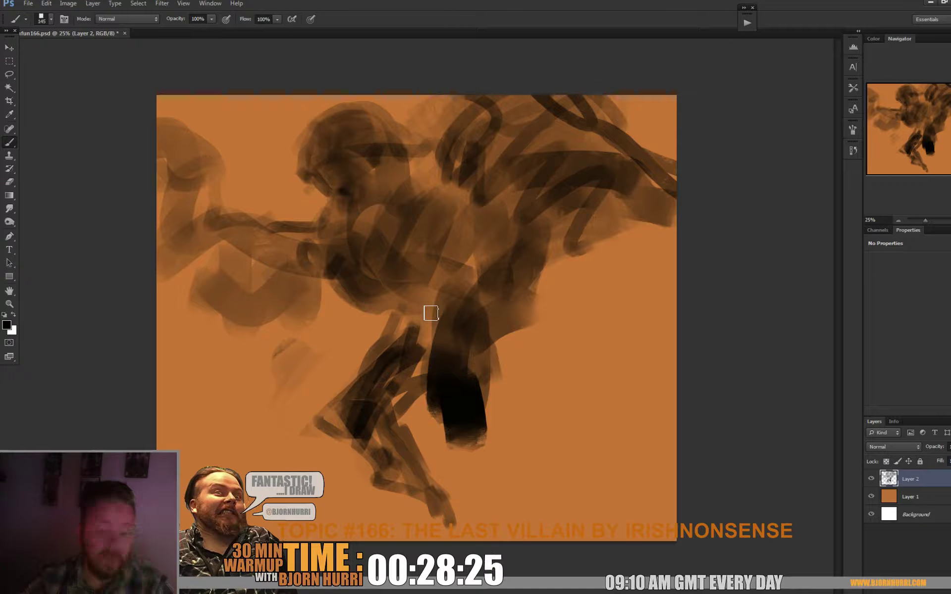
pyautogui.moveTo(380, 416)
pyautogui.mouseDown()
pyautogui.moveTo(439, 387)
pyautogui.moveTo(425, 379)
pyautogui.moveTo(406, 323)
pyautogui.moveTo(507, 282)
pyautogui.moveTo(483, 355)
pyautogui.moveTo(516, 339)
pyautogui.moveTo(510, 283)
pyautogui.moveTo(499, 273)
pyautogui.moveTo(515, 291)
pyautogui.moveTo(469, 272)
pyautogui.moveTo(382, 298)
pyautogui.moveTo(407, 314)
pyautogui.moveTo(414, 306)
pyautogui.moveTo(357, 292)
pyautogui.moveTo(398, 270)
pyautogui.moveTo(385, 282)
pyautogui.moveTo(454, 279)
pyautogui.moveTo(428, 274)
pyautogui.moveTo(418, 280)
pyautogui.moveTo(426, 291)
pyautogui.moveTo(404, 269)
pyautogui.moveTo(373, 283)
pyautogui.moveTo(459, 281)
pyautogui.moveTo(462, 251)
pyautogui.moveTo(482, 251)
pyautogui.moveTo(468, 274)
pyautogui.moveTo(480, 205)
pyautogui.moveTo(449, 205)
pyautogui.moveTo(574, 212)
pyautogui.moveTo(490, 198)
pyautogui.mouseUp()
# Step: Enlarge the brush to 267 px and build up darker strokes over both wings, the arm and the torso
pyautogui.rightClick(489, 189)
pyautogui.moveTo(492, 129)
pyautogui.mouseDown()
pyautogui.moveTo(479, 85)
pyautogui.moveTo(490, 97)
pyautogui.moveTo(522, 81)
pyautogui.moveTo(476, 131)
pyautogui.moveTo(445, 72)
pyautogui.moveTo(461, 75)
pyautogui.moveTo(430, 49)
pyautogui.moveTo(473, 136)
pyautogui.moveTo(456, 144)
pyautogui.moveTo(467, 57)
pyautogui.mouseUp()
pyautogui.moveTo(229, 259); pyautogui.dragTo(220, 252)
pyautogui.moveTo(182, 169)
pyautogui.mouseDown()
pyautogui.moveTo(197, 223)
pyautogui.moveTo(200, 192)
pyautogui.moveTo(156, 112)
pyautogui.moveTo(161, 100)
pyautogui.moveTo(198, 141)
pyautogui.moveTo(118, 201)
pyautogui.moveTo(152, 219)
pyautogui.moveTo(153, 263)
pyautogui.moveTo(227, 222)
pyautogui.moveTo(206, 242)
pyautogui.moveTo(203, 290)
pyautogui.moveTo(225, 296)
pyautogui.moveTo(227, 324)
pyautogui.moveTo(273, 322)
pyautogui.moveTo(298, 279)
pyautogui.moveTo(328, 290)
pyautogui.moveTo(325, 313)
pyautogui.moveTo(330, 287)
pyautogui.moveTo(258, 297)
pyautogui.moveTo(251, 235)
pyautogui.moveTo(307, 247)
pyautogui.moveTo(281, 238)
pyautogui.moveTo(306, 244)
pyautogui.moveTo(355, 228)
pyautogui.moveTo(385, 205)
pyautogui.moveTo(379, 162)
pyautogui.moveTo(438, 173)
pyautogui.moveTo(370, 137)
pyautogui.moveTo(361, 115)
pyautogui.moveTo(398, 97)
pyautogui.moveTo(492, 186)
pyautogui.moveTo(452, 178)
pyautogui.moveTo(509, 202)
pyautogui.moveTo(415, 353)
pyautogui.moveTo(494, 195)
pyautogui.moveTo(526, 209)
pyautogui.mouseUp()
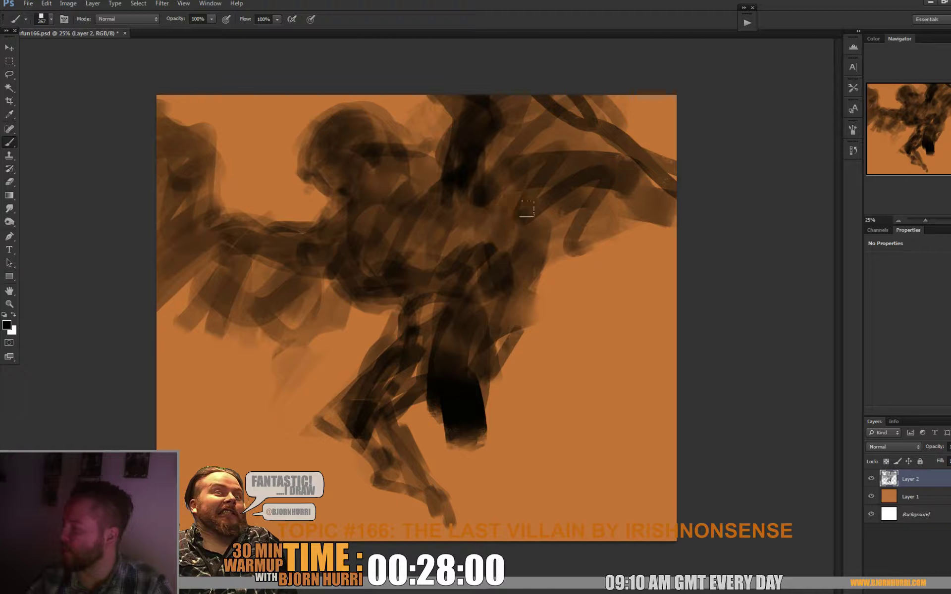
pyautogui.moveTo(609, 149)
pyautogui.mouseDown()
pyautogui.moveTo(637, 106)
pyautogui.moveTo(533, 95)
pyautogui.moveTo(594, 192)
pyautogui.moveTo(656, 241)
pyautogui.moveTo(652, 145)
pyautogui.mouseUp()
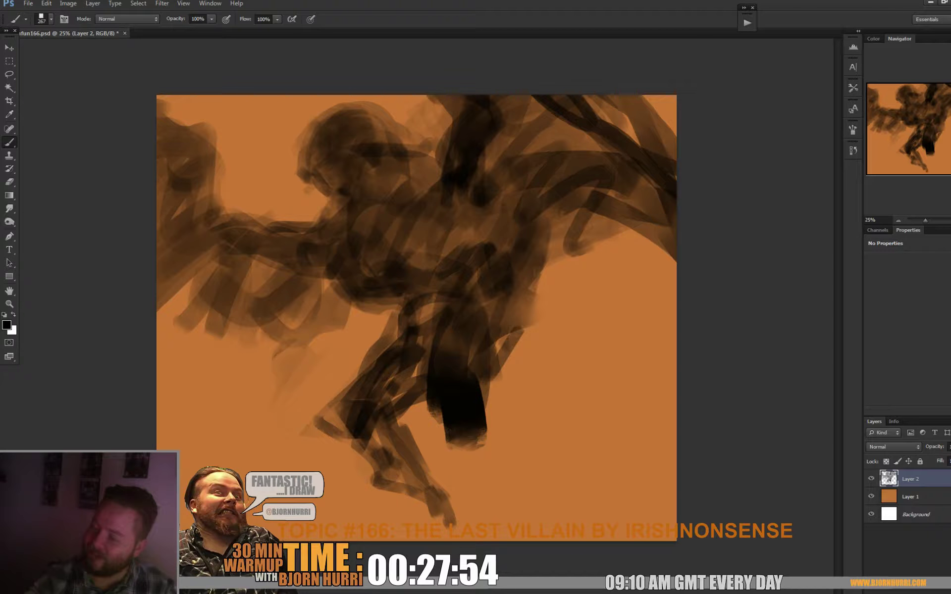
# Step: Darken the outstretched arm, add a raised forearm beside the head, and paint dark strokes behind the neck
pyautogui.moveTo(292, 275)
pyautogui.mouseDown()
pyautogui.moveTo(279, 247)
pyautogui.moveTo(285, 238)
pyautogui.moveTo(326, 263)
pyautogui.moveTo(272, 247)
pyautogui.moveTo(279, 221)
pyautogui.moveTo(249, 205)
pyautogui.moveTo(266, 143)
pyautogui.mouseUp()
pyautogui.moveTo(265, 161)
pyautogui.mouseDown()
pyautogui.moveTo(271, 120)
pyautogui.moveTo(230, 111)
pyautogui.moveTo(265, 146)
pyautogui.mouseUp()
pyautogui.moveTo(253, 201); pyautogui.dragTo(251, 225)
pyautogui.moveTo(435, 170)
pyautogui.mouseDown()
pyautogui.moveTo(348, 59)
pyautogui.moveTo(371, 51)
pyautogui.moveTo(407, 199)
pyautogui.mouseUp()
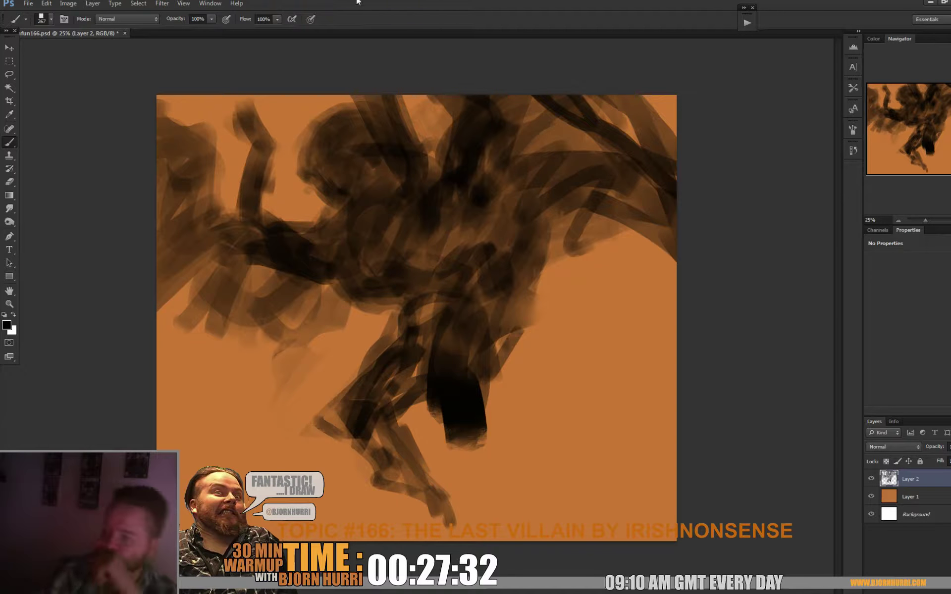
# Step: Flip the whole canvas horizontally
pyautogui.click(68, 4)
pyautogui.moveTo(117, 97)
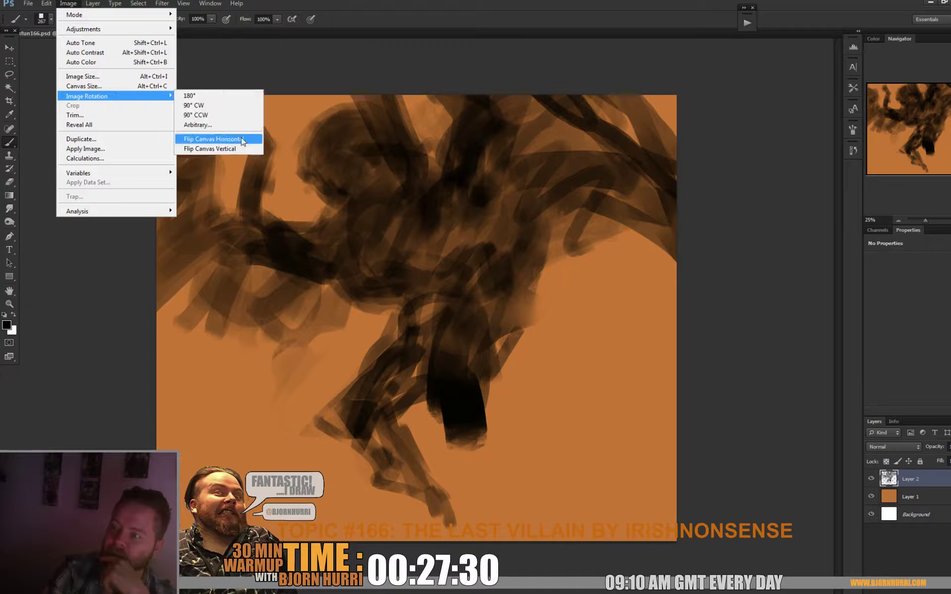
pyautogui.click(238, 137)
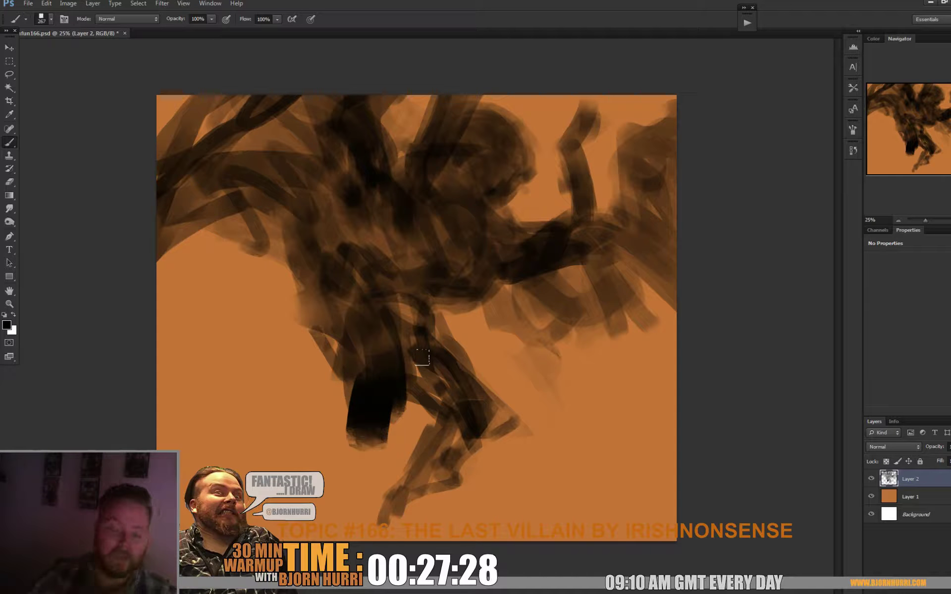
# Step: Shade the lower part and corners of the background with a soft round black brush at 2216 px
pyautogui.rightClick(422, 357)
pyautogui.click(485, 407)
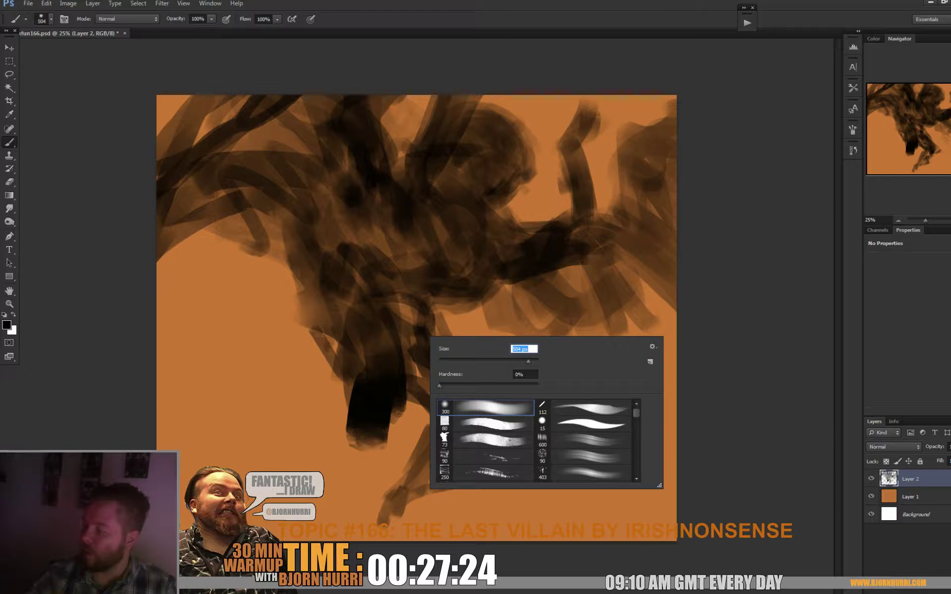
pyautogui.moveTo(531, 362); pyautogui.dragTo(532, 362)
pyautogui.moveTo(166, 376)
pyautogui.mouseDown()
pyautogui.moveTo(173, 411)
pyautogui.moveTo(287, 495)
pyautogui.moveTo(460, 539)
pyautogui.moveTo(559, 540)
pyautogui.moveTo(636, 495)
pyautogui.mouseUp()
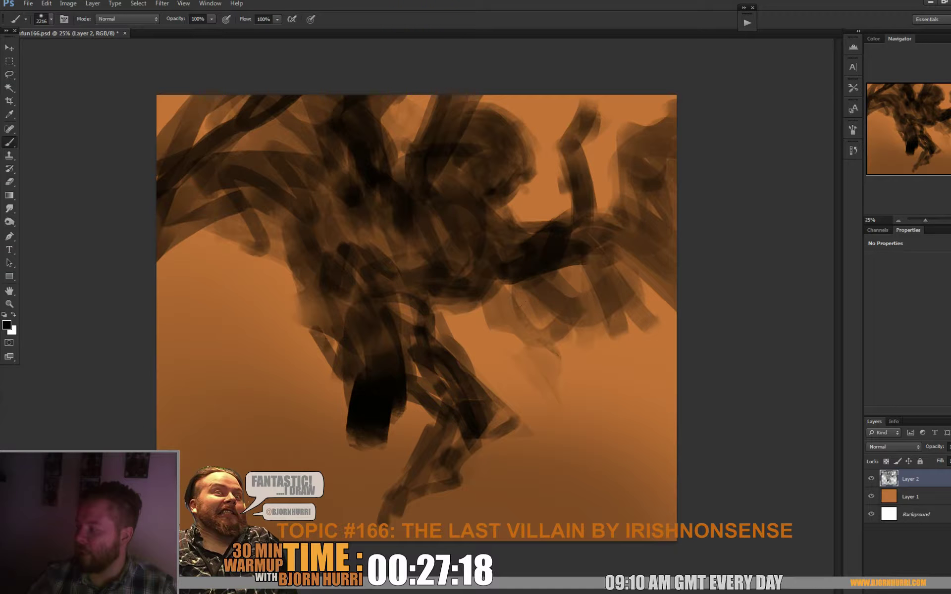
pyautogui.moveTo(620, 401); pyautogui.dragTo(614, 369)
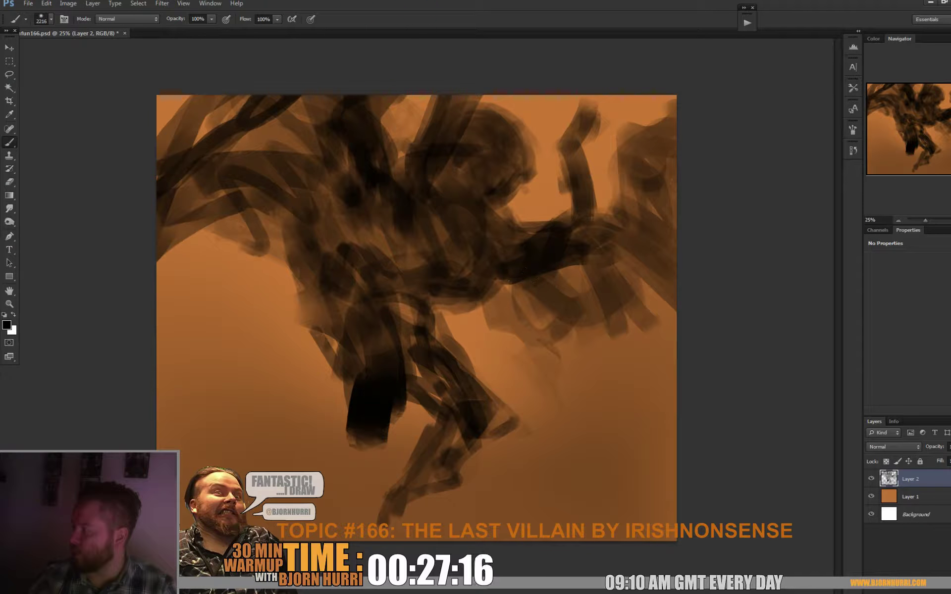
pyautogui.moveTo(114, 424); pyautogui.dragTo(168, 485)
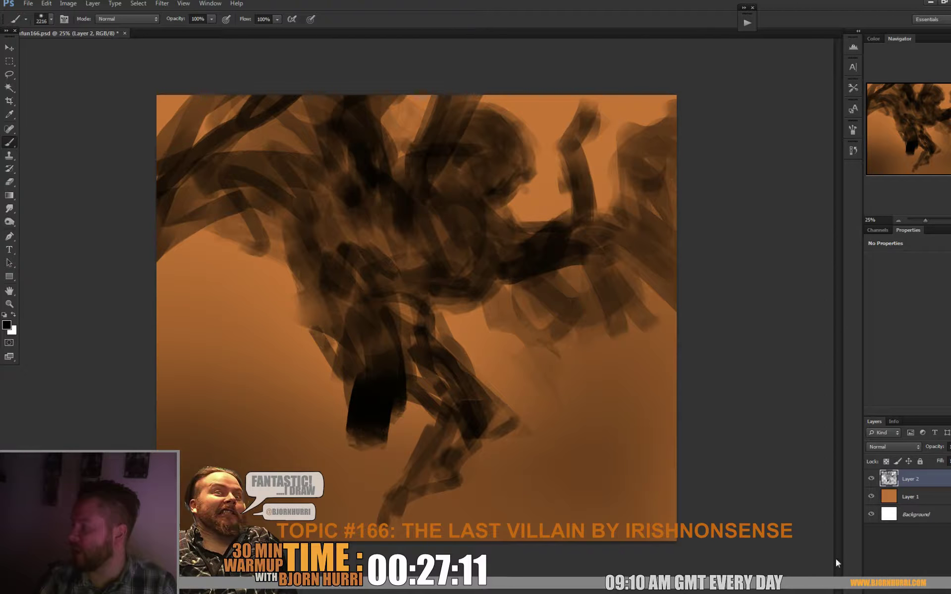
# Step: Add a new layer above Layer 2 and set its blend mode to Color Dodge
pyautogui.hotkey('ctrl', 'shift', 'alt', 'n')
pyautogui.click(893, 446)
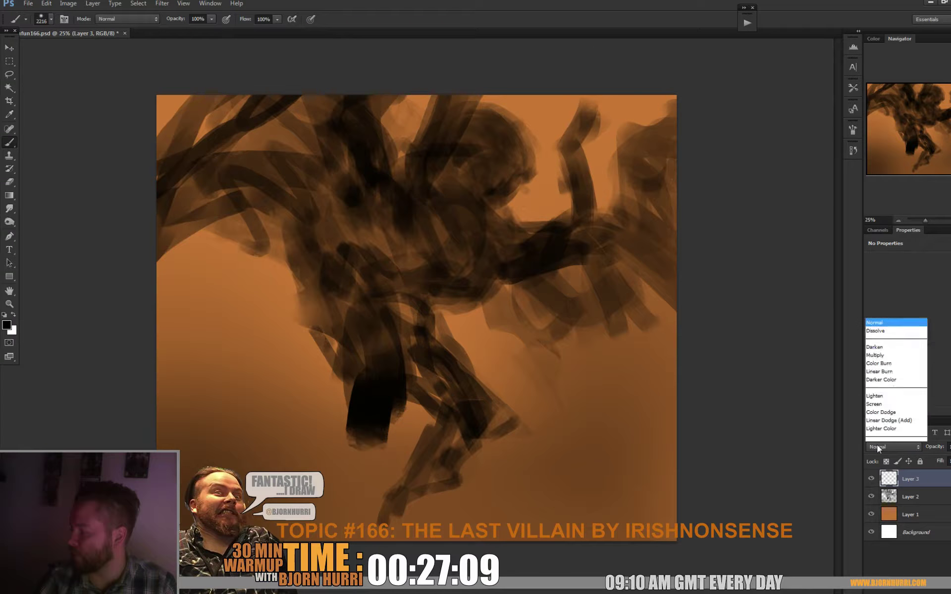
pyautogui.click(882, 275)
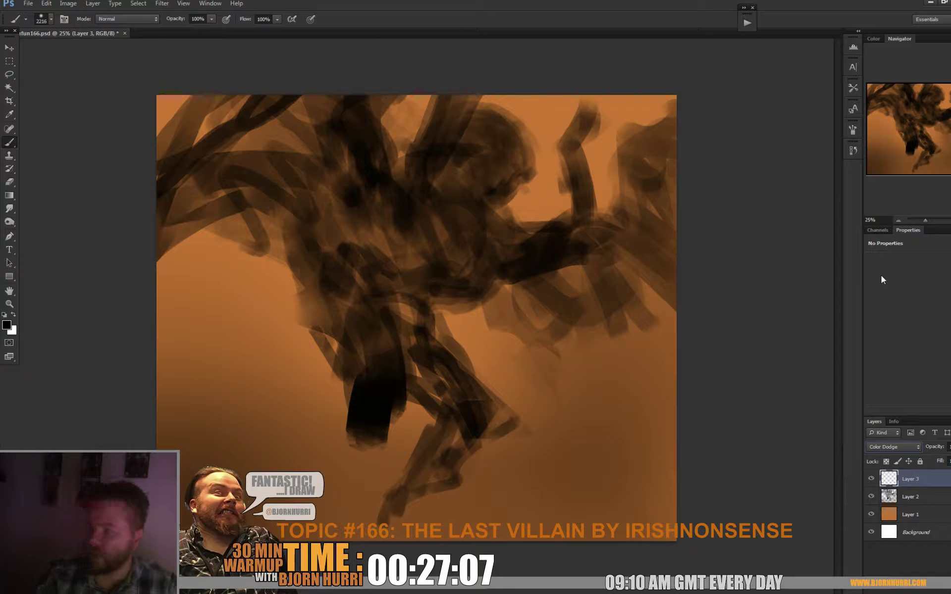
# Step: Set the foreground to a dark golden orange and paint a soft glow around the head and upper background
pyautogui.click(6, 325)
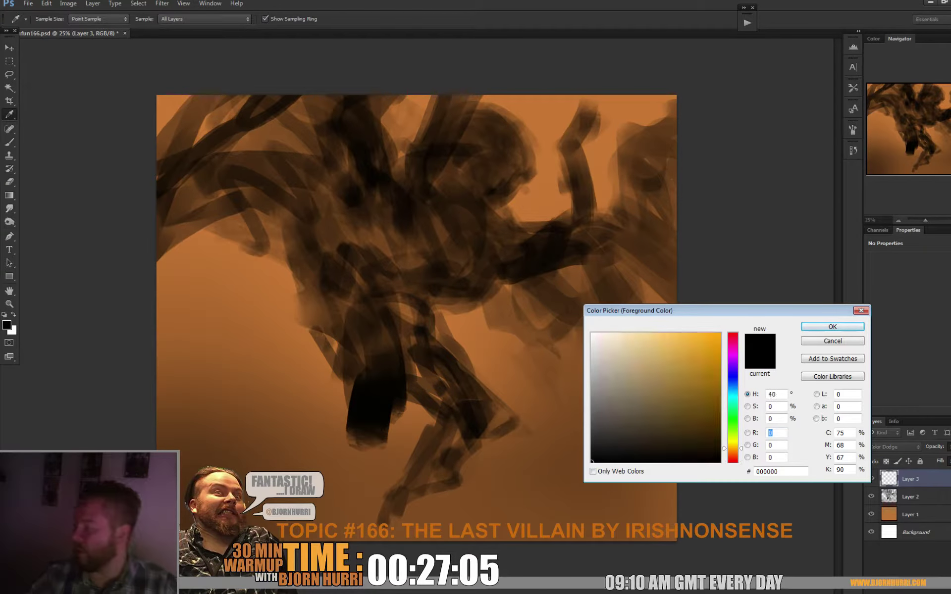
pyautogui.moveTo(733, 448); pyautogui.dragTo(733, 450)
pyautogui.click(721, 388)
pyautogui.click(832, 326)
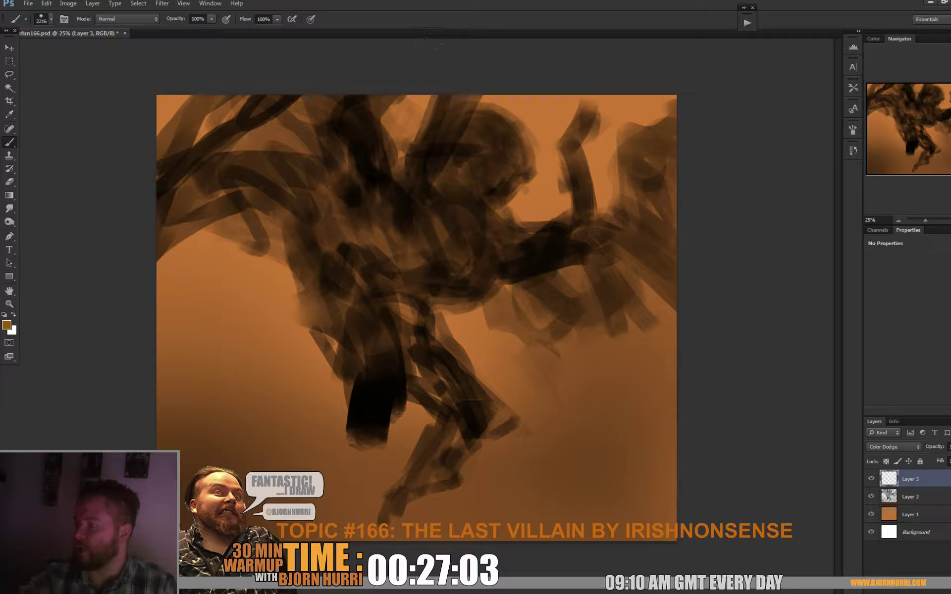
pyautogui.click(535, 118)
pyautogui.click(374, 119)
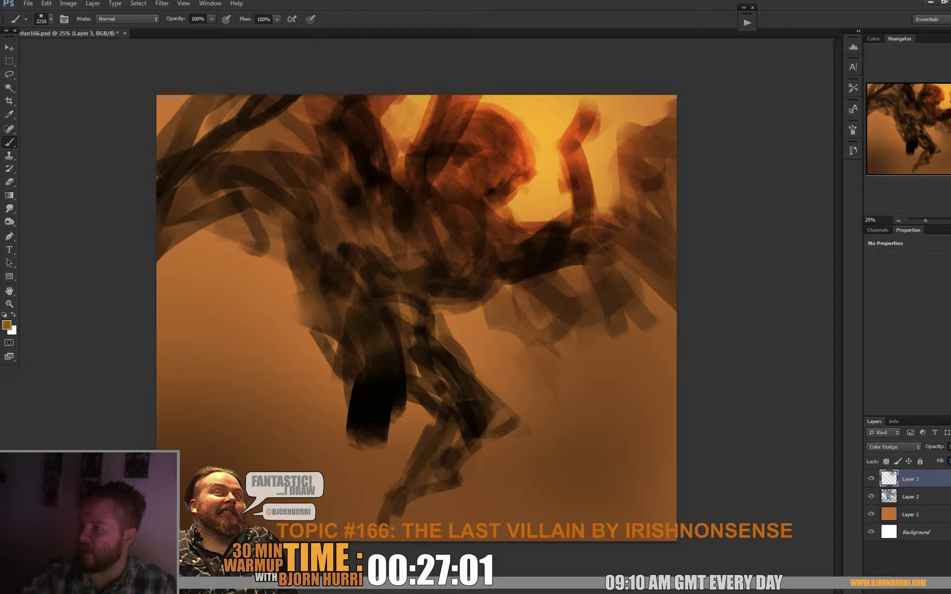
pyautogui.click(217, 267)
# Step: Erase the Color Dodge glow that spills over the head and shoulders, using a 453 px eraser and a 121 px one for details
pyautogui.press('e')
pyautogui.rightClick(449, 167)
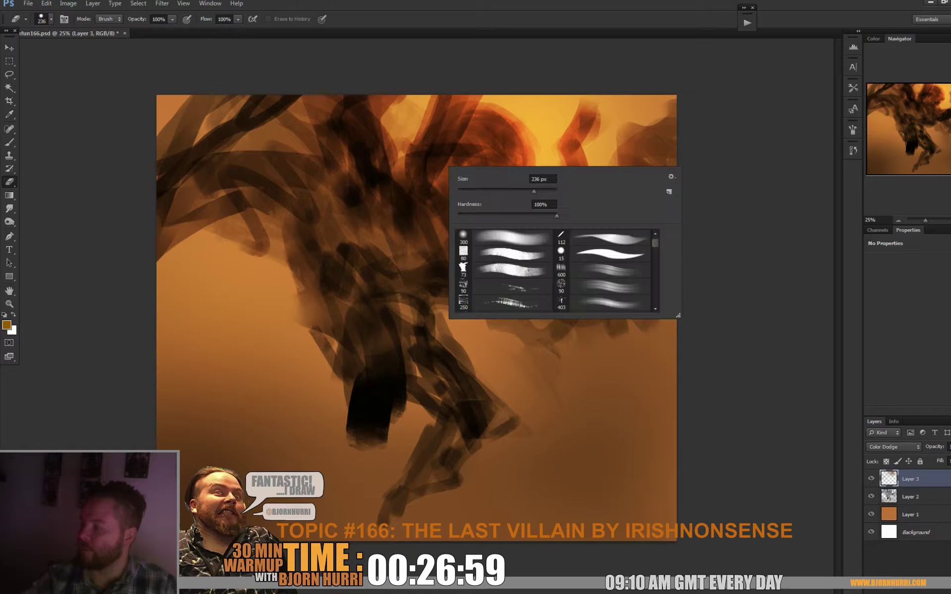
pyautogui.moveTo(534, 191); pyautogui.dragTo(545, 191)
pyautogui.press('Return')
pyautogui.moveTo(468, 173)
pyautogui.mouseDown()
pyautogui.moveTo(485, 151)
pyautogui.moveTo(495, 181)
pyautogui.mouseUp()
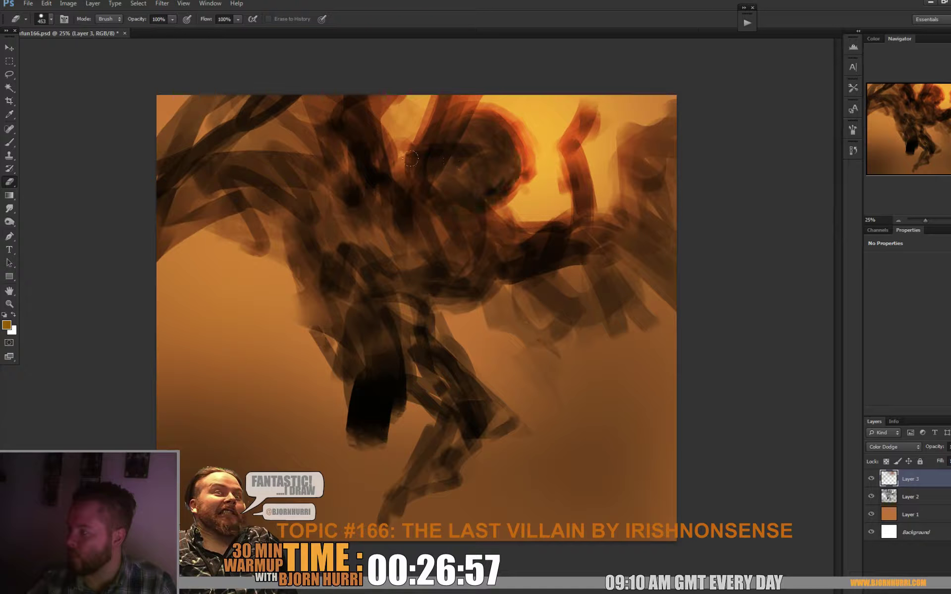
pyautogui.rightClick(455, 138)
pyautogui.press('Return')
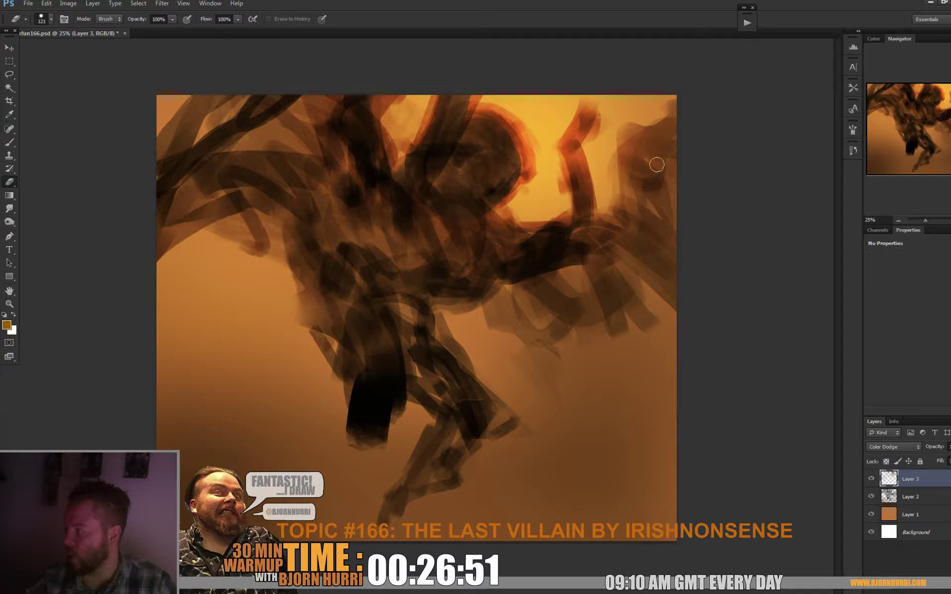
pyautogui.press('b')
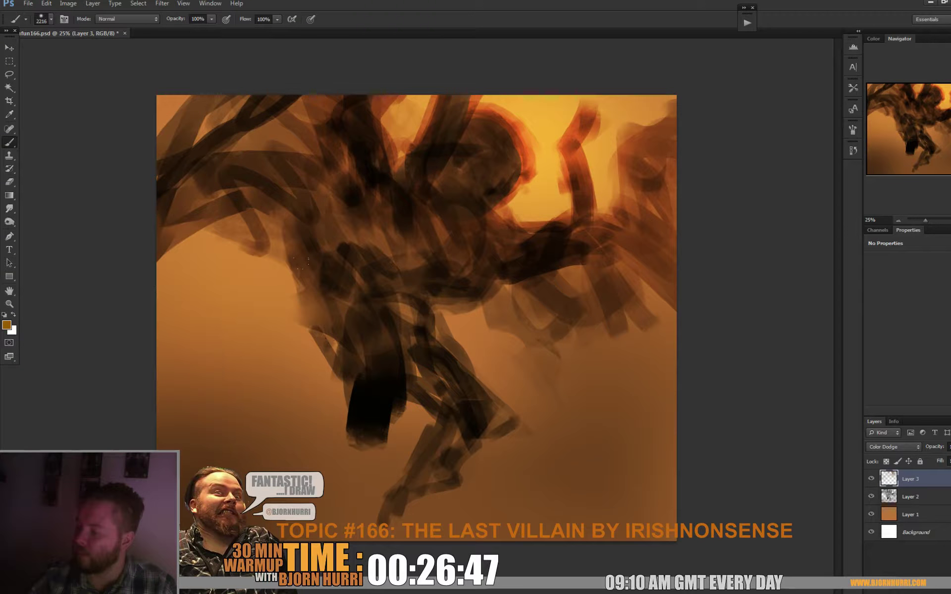
pyautogui.press('e')
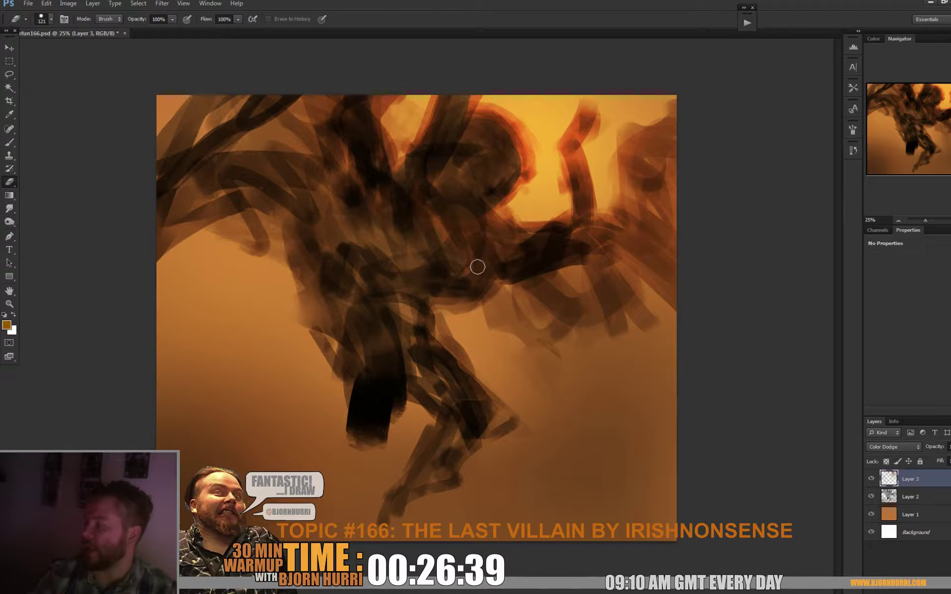
# Step: Add a new layer and darken the thigh of the hanging leg with sampled dark tones and a 360 px square brush
pyautogui.hotkey('ctrl', 'alt', 'shift', 'n')
pyautogui.press('b')
pyautogui.rightClick(419, 354)
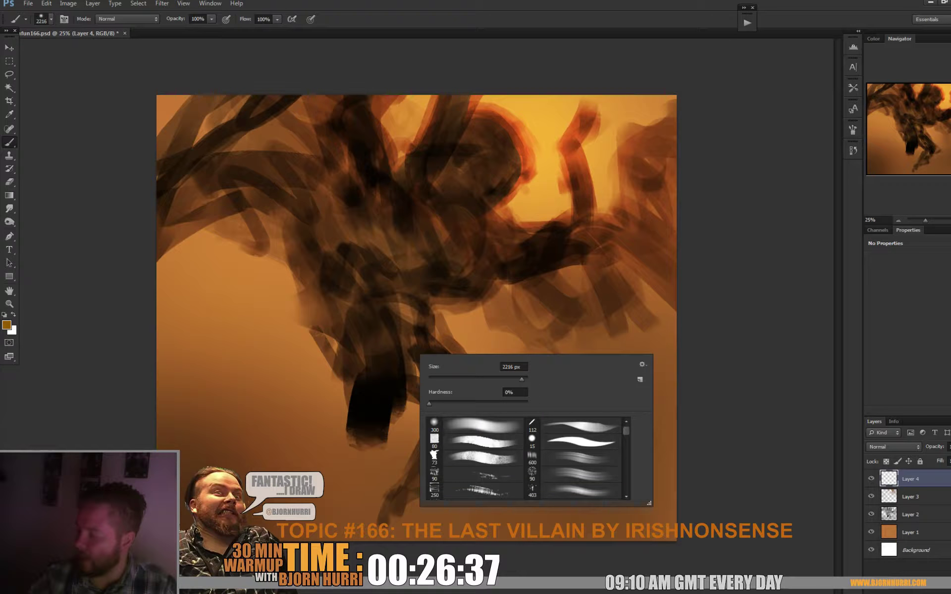
pyautogui.click(474, 442)
pyautogui.moveTo(468, 380); pyautogui.dragTo(510, 379)
pyautogui.keyDown('alt'); pyautogui.click(378, 375); pyautogui.keyUp('alt')
pyautogui.moveTo(367, 352); pyautogui.dragTo(376, 359)
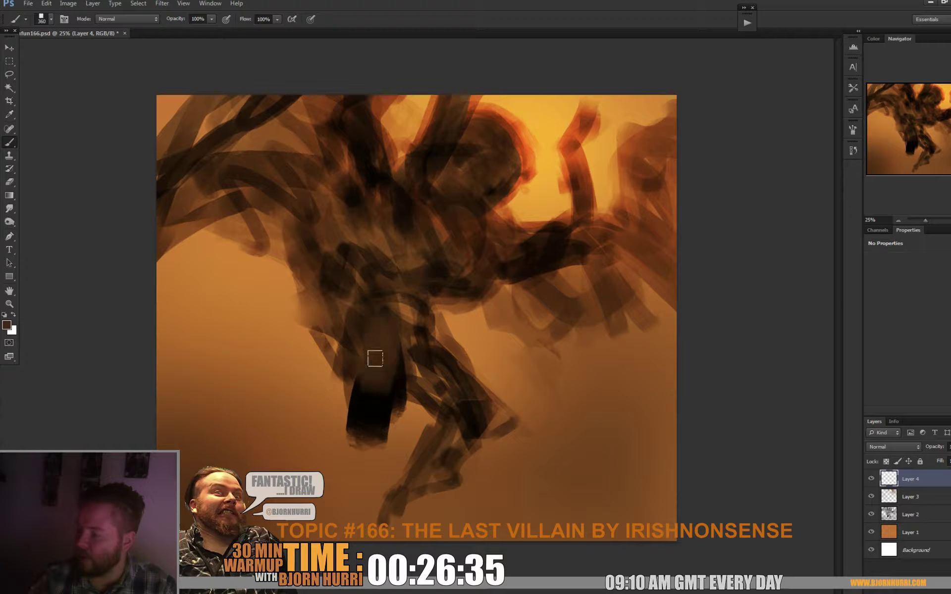
pyautogui.keyDown('alt'); pyautogui.click(368, 408); pyautogui.keyUp('alt')
pyautogui.moveTo(371, 404); pyautogui.dragTo(367, 374)
# Step: Open a second window for 30minfun166.psd and place it beside the main painting view
pyautogui.click(210, 3)
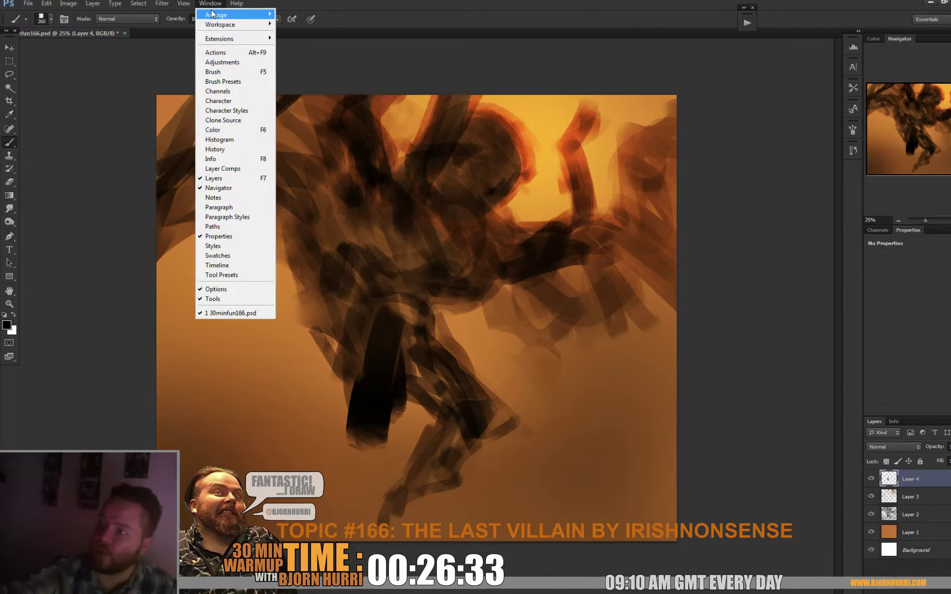
pyautogui.moveTo(255, 19)
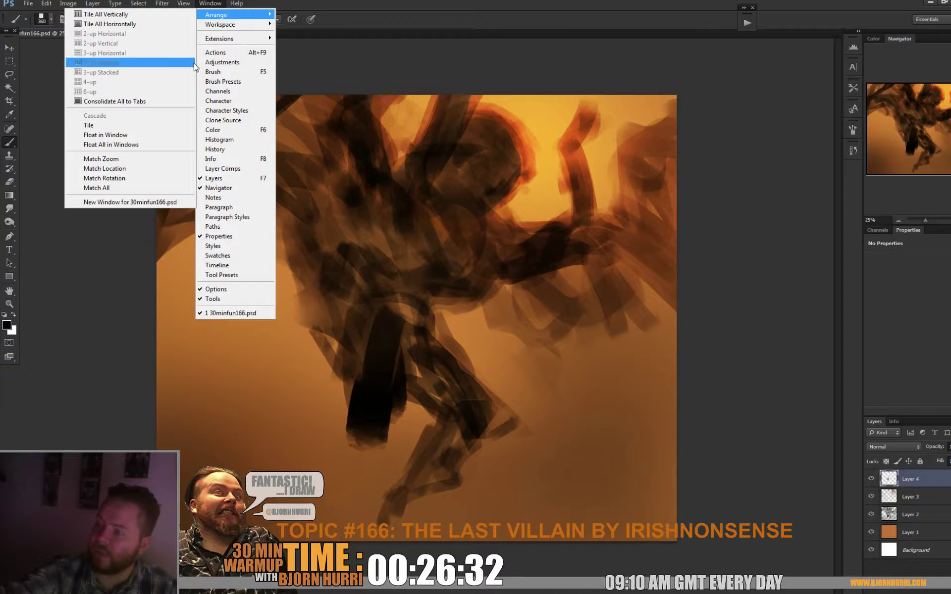
pyautogui.click(154, 204)
pyautogui.moveTo(224, 36); pyautogui.dragTo(327, 70)
pyautogui.moveTo(574, 51); pyautogui.dragTo(637, 67)
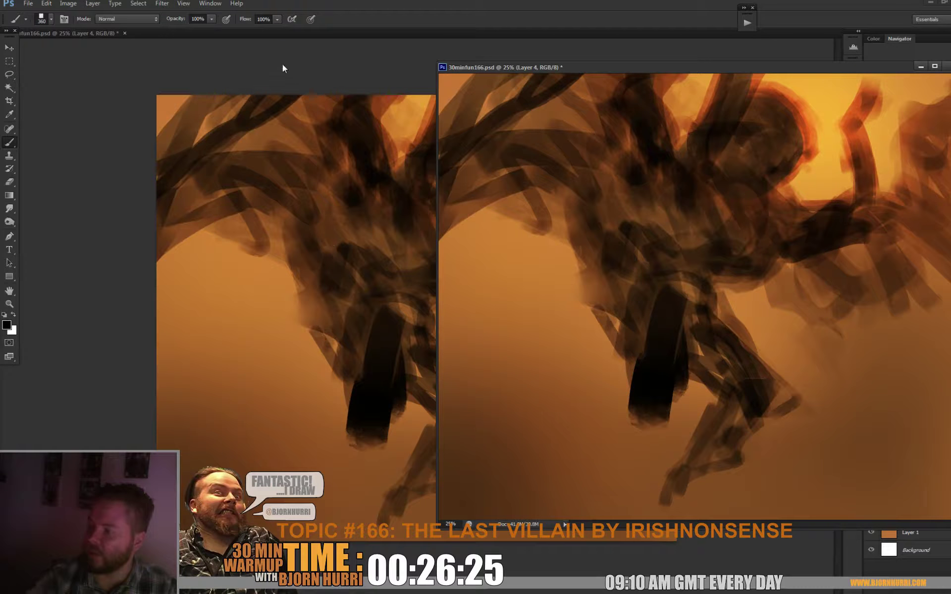
# Step: Try a broad sampled-brown stroke across the torso, undo it, and close the second document window
pyautogui.hotkey('ctrl', '+')
pyautogui.hotkey('ctrl', '+')
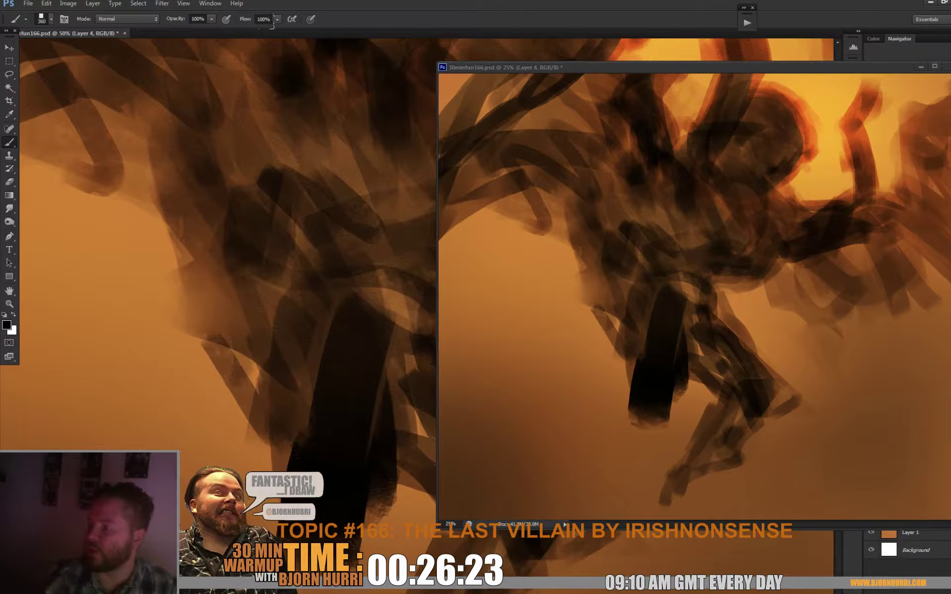
pyautogui.keyDown('alt'); pyautogui.click(207, 264); pyautogui.keyUp('alt')
pyautogui.moveTo(232, 243); pyautogui.dragTo(369, 136)
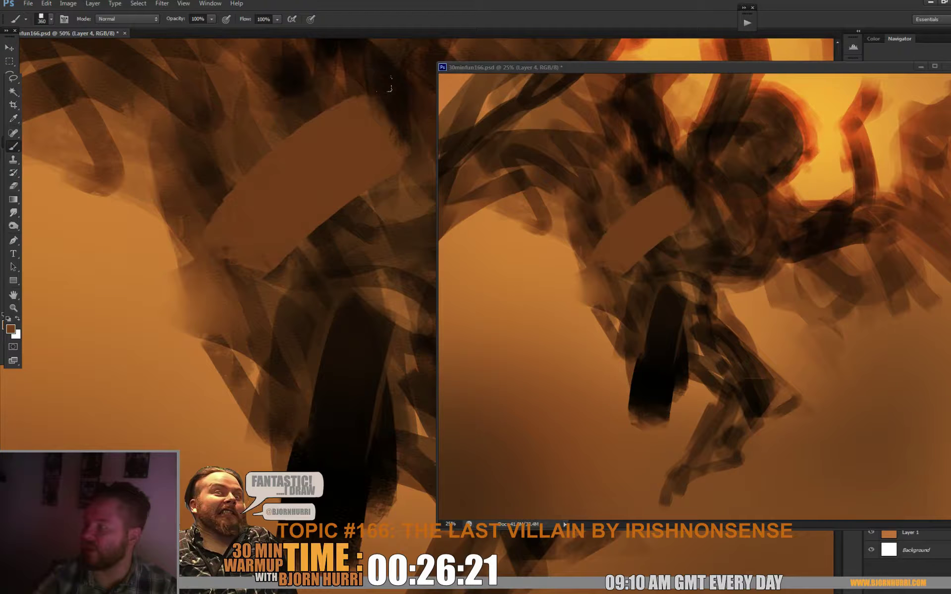
pyautogui.hotkey('ctrl', 'z')
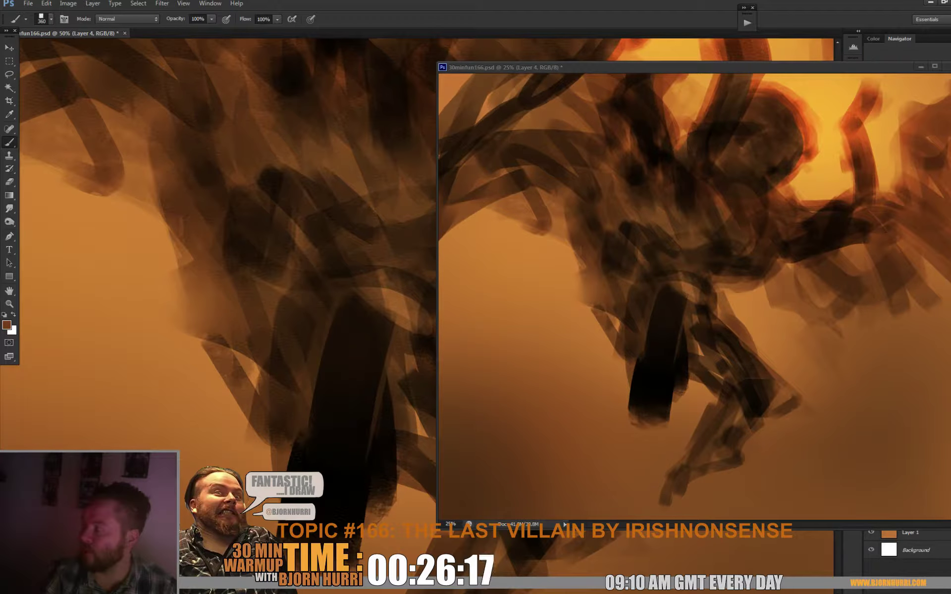
pyautogui.click(947, 67)
# Step: Paint sampled dark brown strokes over the figure's waist and back
pyautogui.keyDown('alt'); pyautogui.click(277, 183); pyautogui.keyUp('alt')
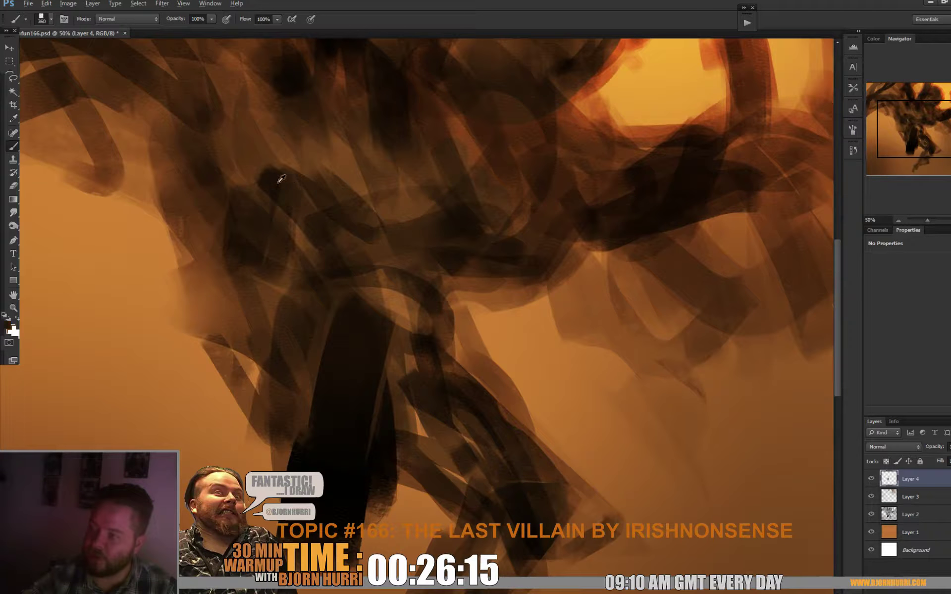
pyautogui.moveTo(290, 176); pyautogui.dragTo(307, 225)
pyautogui.moveTo(288, 109); pyautogui.dragTo(301, 171)
# Step: Fill the left wing with broad strokes of dark browns sampled from the figure, extending feathers at its lower edge
pyautogui.hotkey('ctrl', '-')
pyautogui.hotkey('ctrl', '-')
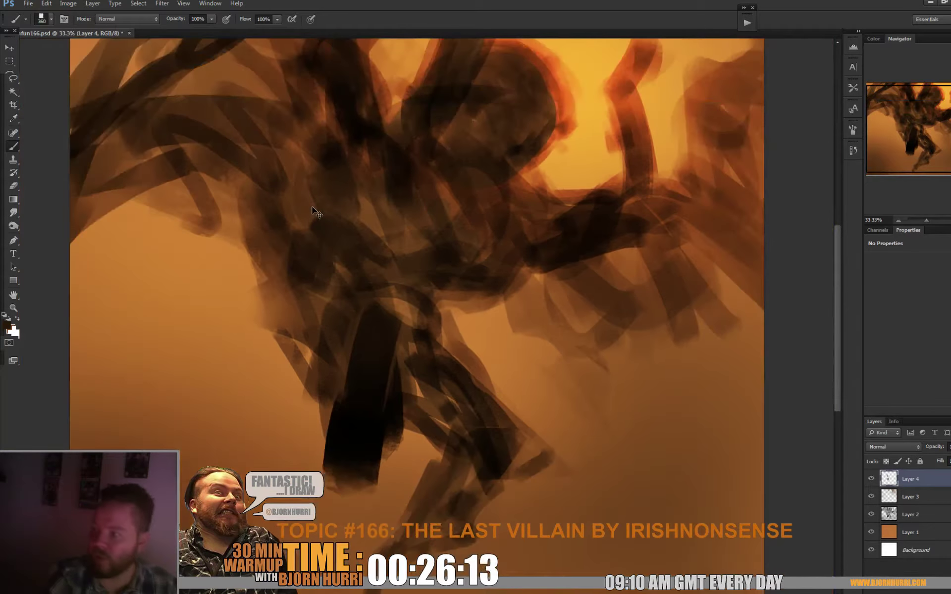
pyautogui.moveTo(350, 159)
pyautogui.mouseDown()
pyautogui.moveTo(330, 148)
pyautogui.moveTo(320, 104)
pyautogui.moveTo(301, 86)
pyautogui.moveTo(276, 110)
pyautogui.mouseUp()
pyautogui.keyDown('alt'); pyautogui.click(273, 119); pyautogui.keyUp('alt')
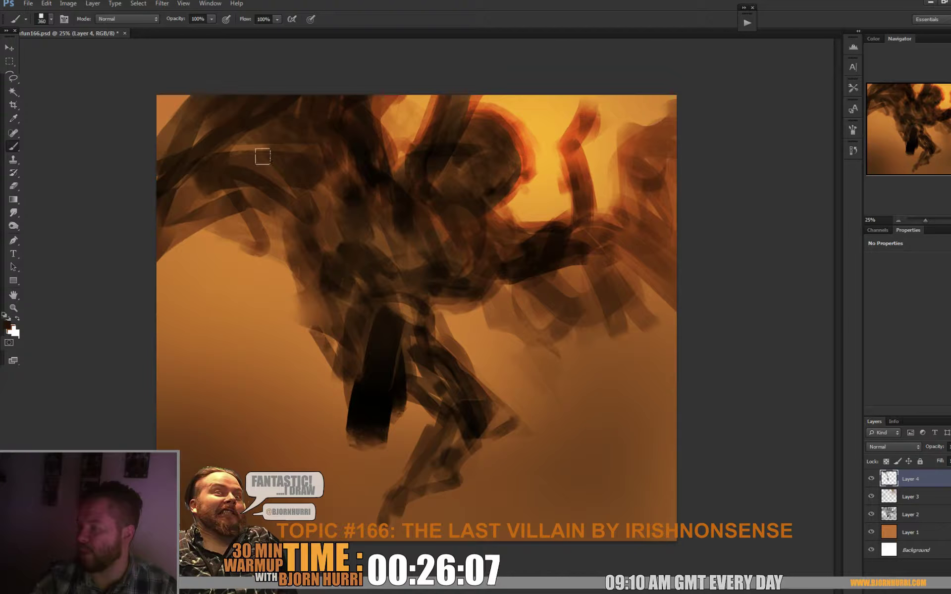
pyautogui.keyDown('alt'); pyautogui.click(291, 235); pyautogui.keyUp('alt')
pyautogui.moveTo(245, 181)
pyautogui.mouseDown()
pyautogui.moveTo(241, 232)
pyautogui.moveTo(250, 252)
pyautogui.moveTo(213, 223)
pyautogui.mouseUp()
pyautogui.keyDown('alt'); pyautogui.click(233, 203); pyautogui.keyUp('alt')
pyautogui.moveTo(183, 190); pyautogui.dragTo(174, 235)
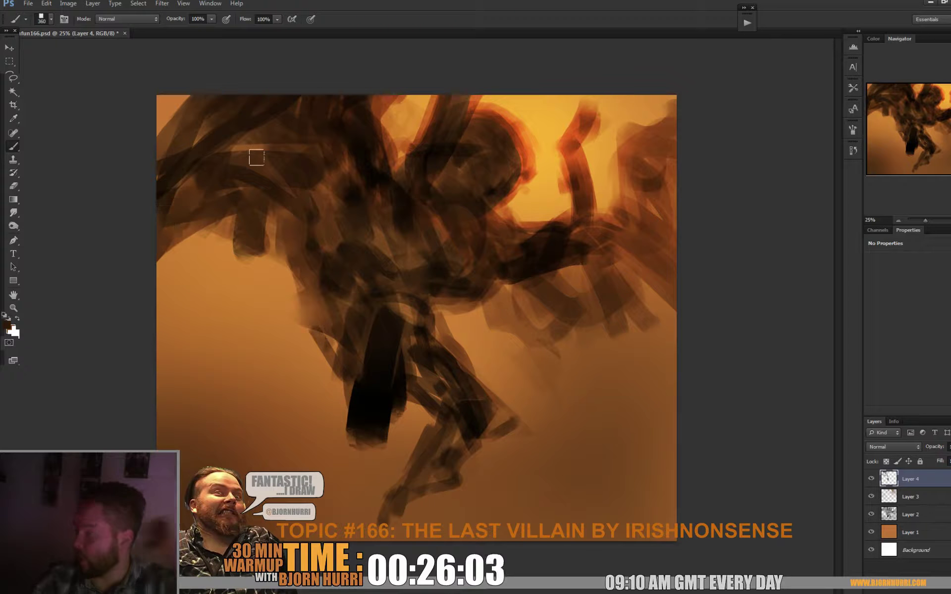
# Step: Darken the inner left wing and its joint with the shoulder using overlapping dark brown strokes
pyautogui.moveTo(254, 157); pyautogui.dragTo(310, 160)
pyautogui.moveTo(303, 206); pyautogui.dragTo(280, 247)
pyautogui.moveTo(330, 196); pyautogui.dragTo(328, 228)
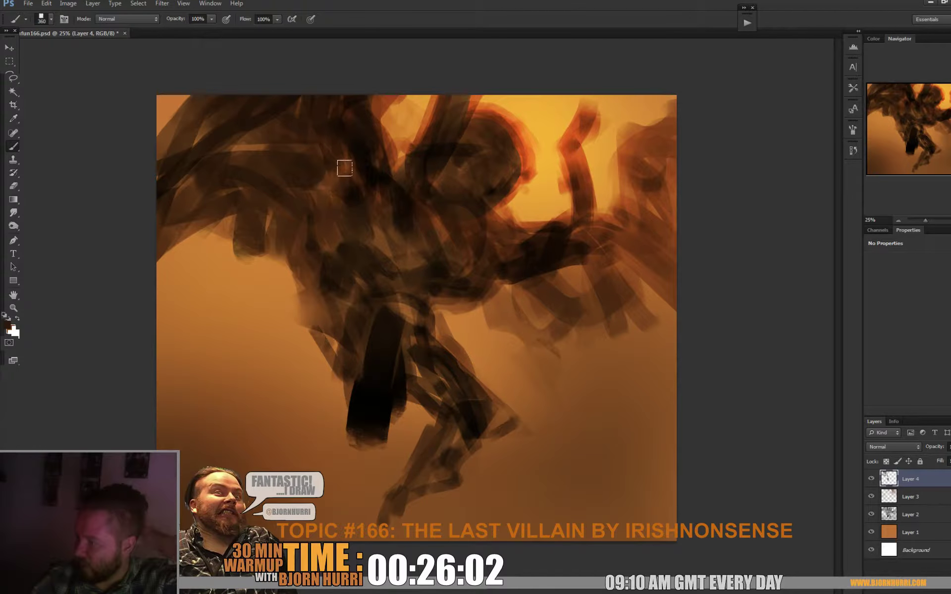
pyautogui.moveTo(340, 153); pyautogui.dragTo(330, 195)
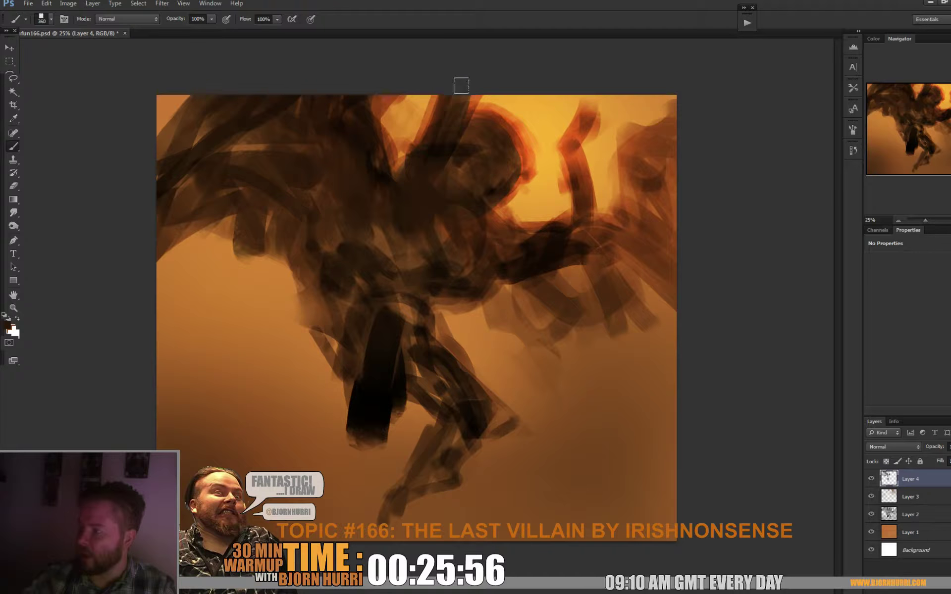
# Step: Set the square brush size to 125 px and blend sampled brown over the neck and shoulder
pyautogui.rightClick(443, 110)
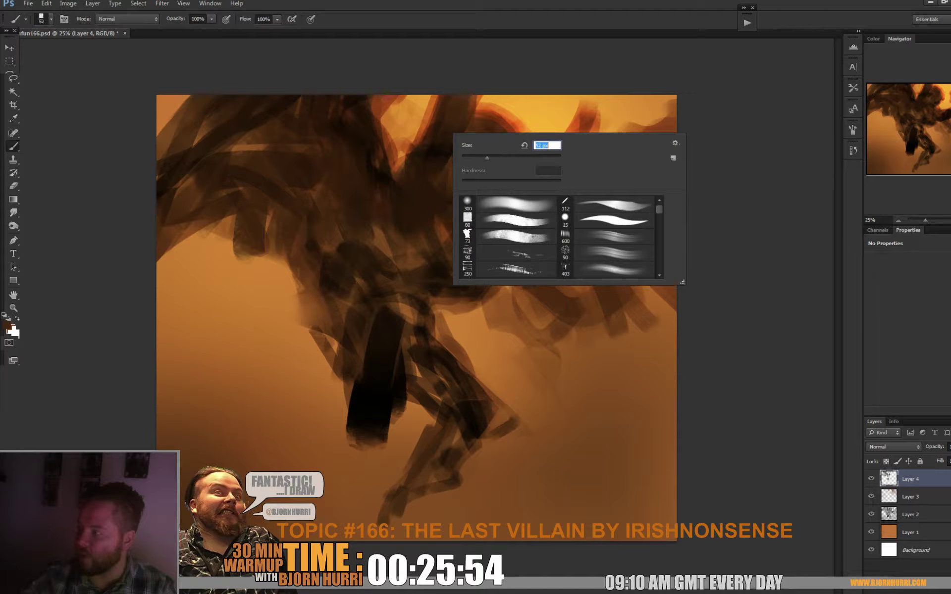
pyautogui.press('Return')
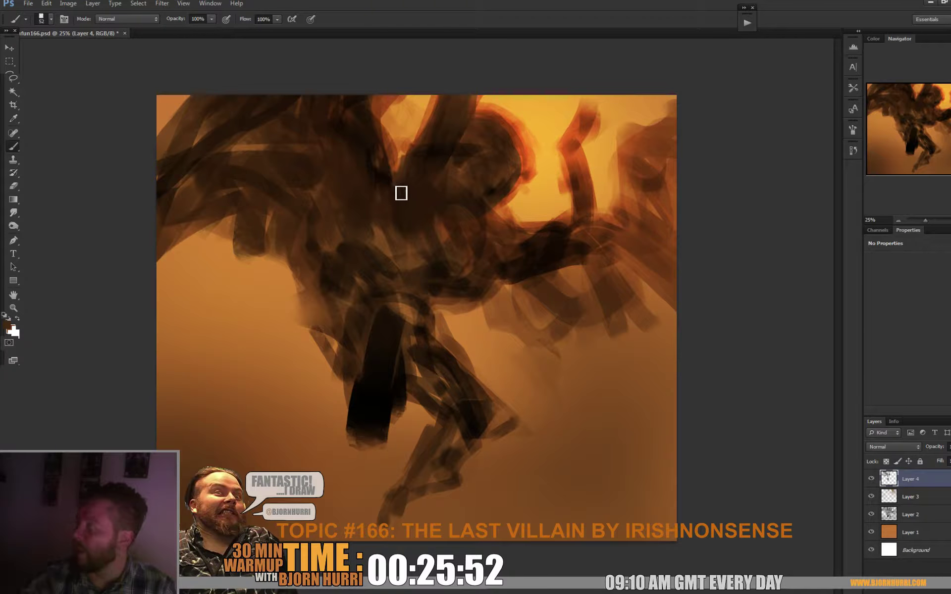
pyautogui.rightClick(450, 207)
pyautogui.write('125')
pyautogui.press('Return')
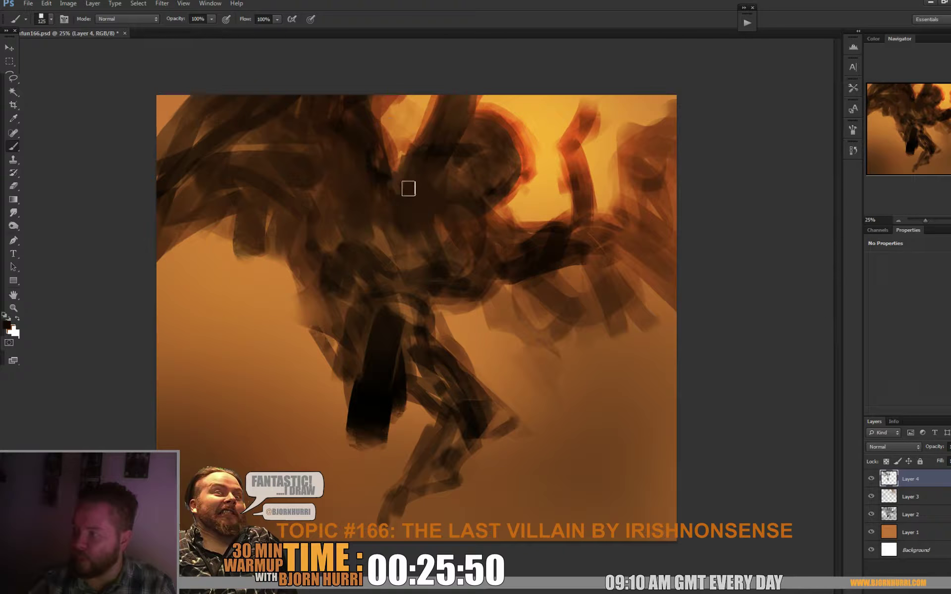
pyautogui.keyDown('alt'); pyautogui.click(443, 171); pyautogui.keyUp('alt')
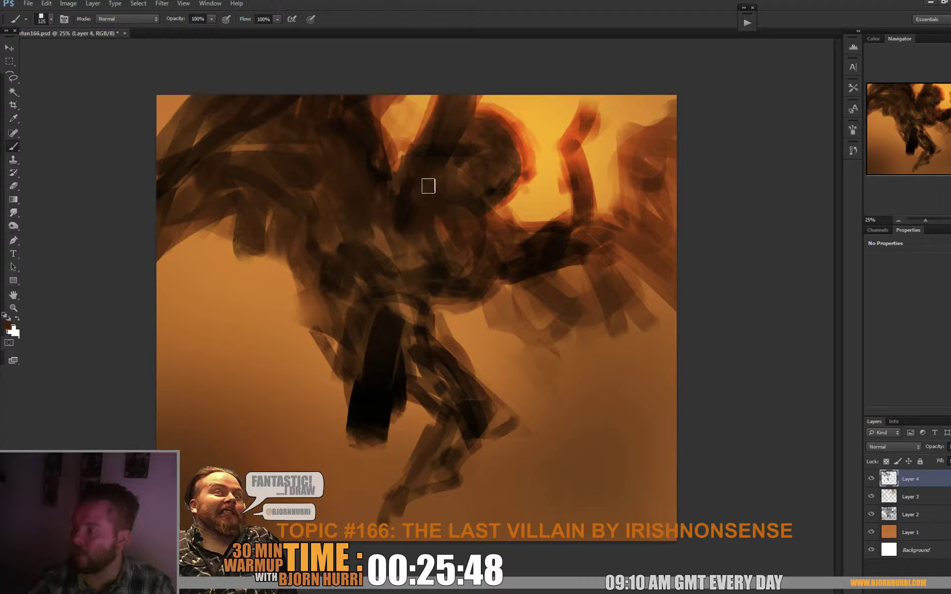
pyautogui.moveTo(429, 187); pyautogui.dragTo(419, 213)
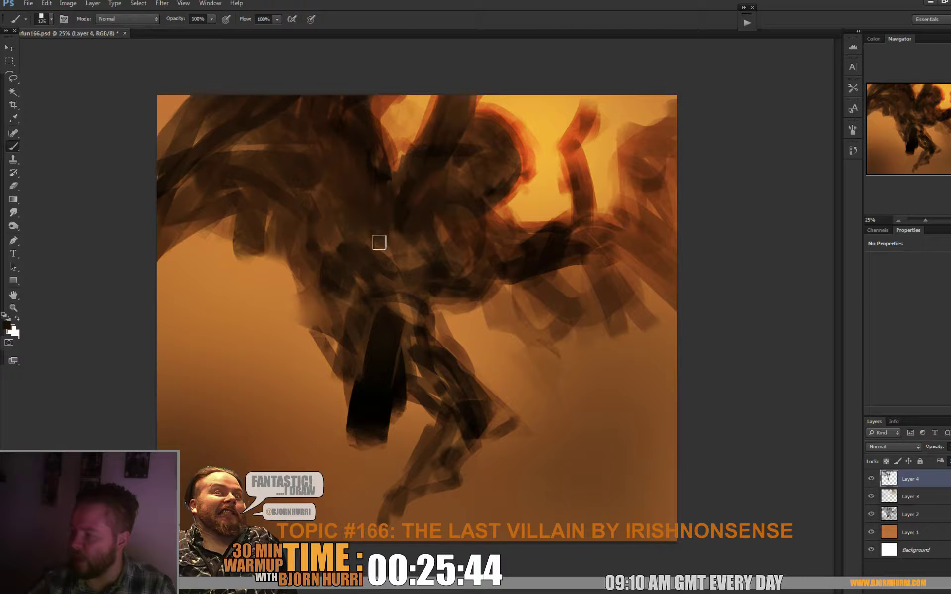
# Step: Blend sampled dark brown over the torso and add short feather strokes to the left wing
pyautogui.keyDown('alt'); pyautogui.click(403, 219); pyautogui.keyUp('alt')
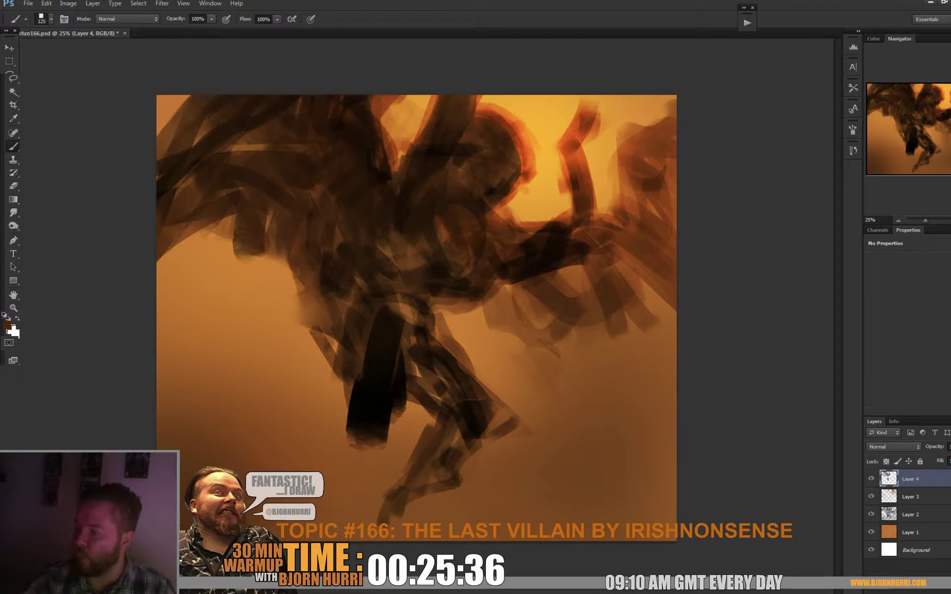
pyautogui.moveTo(280, 214); pyautogui.dragTo(275, 251)
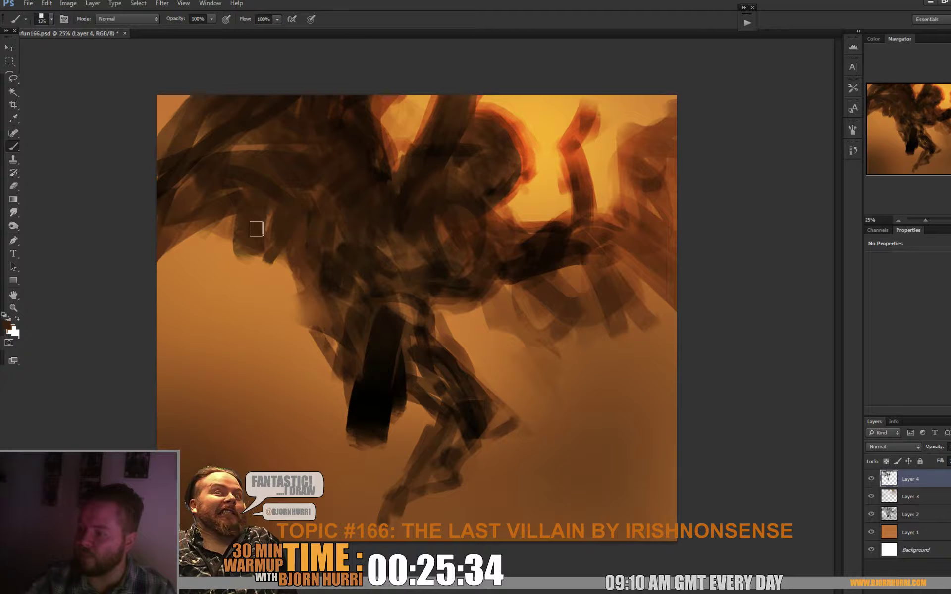
pyautogui.moveTo(224, 185)
pyautogui.mouseDown()
pyautogui.moveTo(210, 230)
pyautogui.moveTo(196, 227)
pyautogui.moveTo(248, 136)
pyautogui.moveTo(246, 178)
pyautogui.moveTo(275, 150)
pyautogui.moveTo(272, 193)
pyautogui.mouseUp()
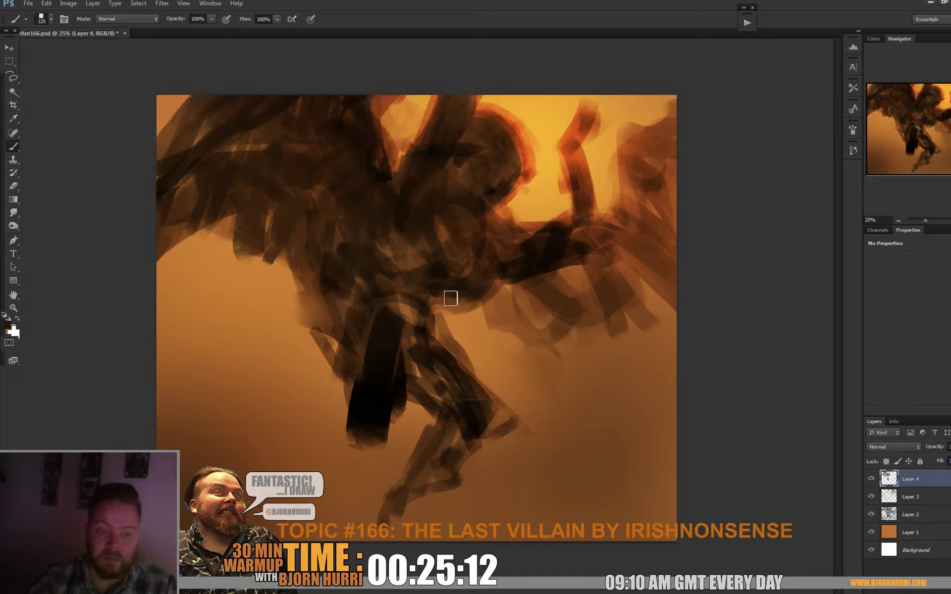
# Step: Fill the hips and upper thigh with sampled dark tones and add dark strokes behind the waist
pyautogui.moveTo(394, 314)
pyautogui.mouseDown()
pyautogui.moveTo(366, 359)
pyautogui.moveTo(369, 318)
pyautogui.moveTo(408, 340)
pyautogui.moveTo(411, 316)
pyautogui.mouseUp()
pyautogui.keyDown('alt'); pyautogui.click(380, 323); pyautogui.keyUp('alt')
pyautogui.keyDown('alt'); pyautogui.click(424, 320); pyautogui.keyUp('alt')
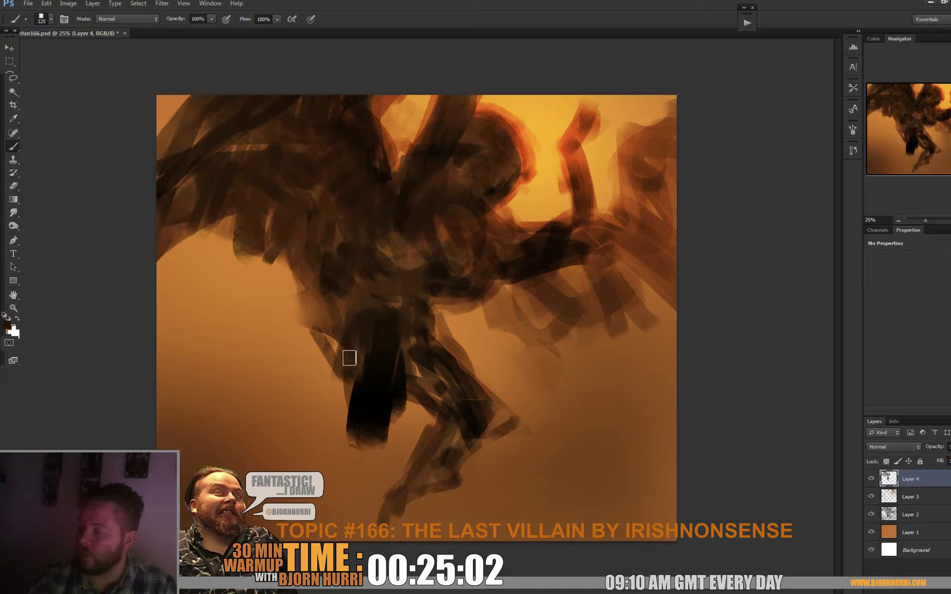
pyautogui.moveTo(338, 342); pyautogui.dragTo(312, 307)
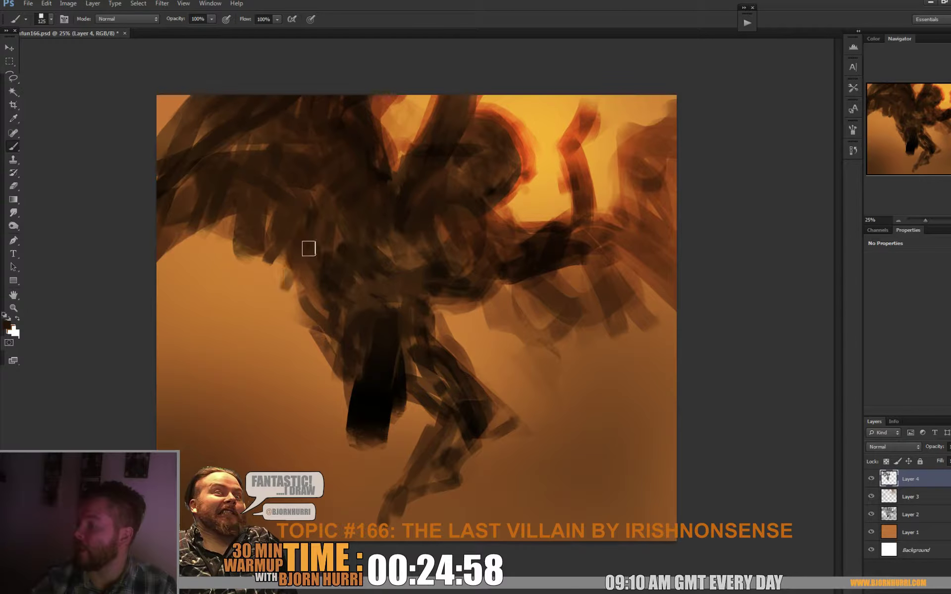
# Step: Set the brush size to 166 px and paint longer hanging feathers along the left wing's lower edge
pyautogui.rightClick(302, 245)
pyautogui.moveTo(378, 277); pyautogui.dragTo(384, 277)
pyautogui.click(276, 308)
pyautogui.moveTo(281, 303)
pyautogui.mouseDown()
pyautogui.moveTo(297, 277)
pyautogui.moveTo(287, 297)
pyautogui.mouseUp()
pyautogui.moveTo(273, 259)
pyautogui.mouseDown()
pyautogui.moveTo(270, 286)
pyautogui.moveTo(276, 259)
pyautogui.mouseUp()
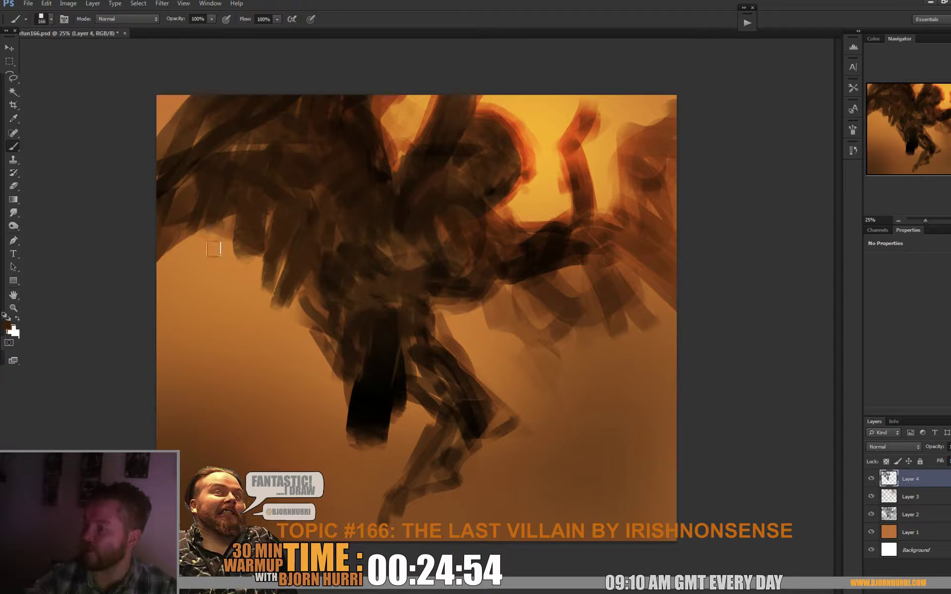
pyautogui.moveTo(212, 227)
pyautogui.mouseDown()
pyautogui.moveTo(200, 264)
pyautogui.moveTo(199, 218)
pyautogui.mouseUp()
pyautogui.moveTo(166, 277); pyautogui.dragTo(169, 240)
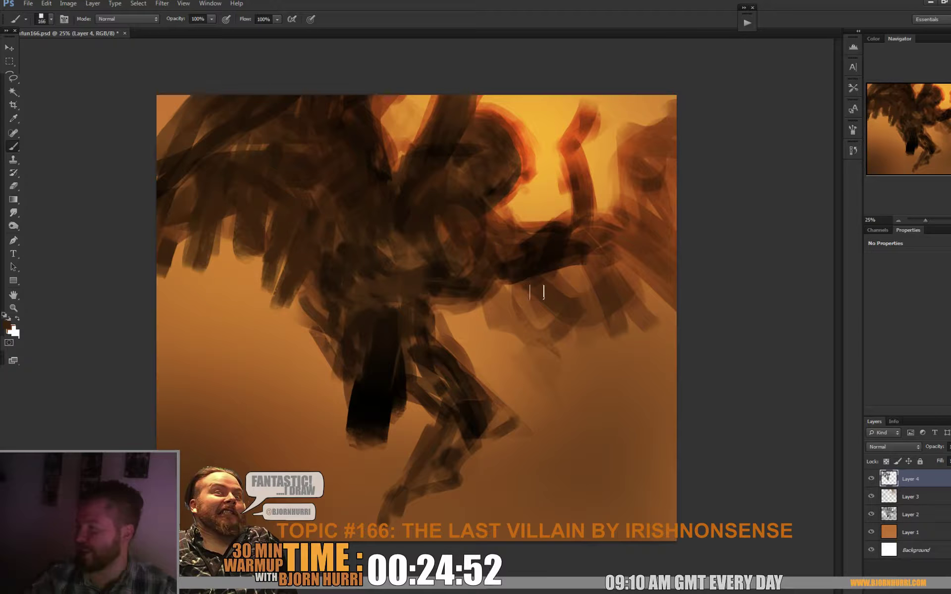
# Step: Paint a row of long dark brown feathers fanning out below the outstretched arm on the right wing
pyautogui.moveTo(525, 281)
pyautogui.mouseDown()
pyautogui.moveTo(517, 337)
pyautogui.moveTo(489, 309)
pyautogui.moveTo(495, 332)
pyautogui.mouseUp()
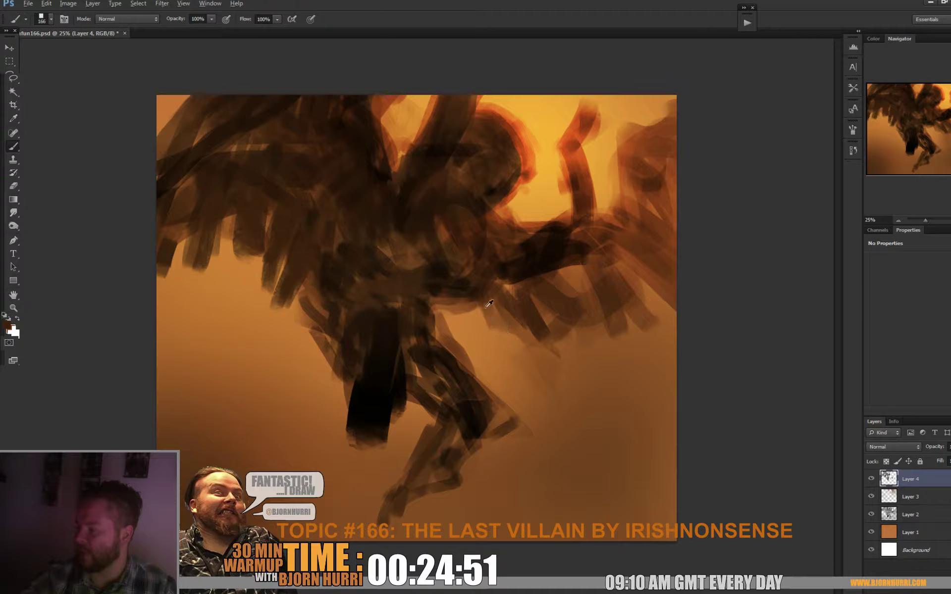
pyautogui.moveTo(483, 295)
pyautogui.mouseDown()
pyautogui.moveTo(491, 329)
pyautogui.moveTo(526, 329)
pyautogui.mouseUp()
pyautogui.keyDown('alt'); pyautogui.click(528, 287); pyautogui.keyUp('alt')
pyautogui.moveTo(524, 287)
pyautogui.mouseDown()
pyautogui.moveTo(550, 348)
pyautogui.moveTo(580, 351)
pyautogui.mouseUp()
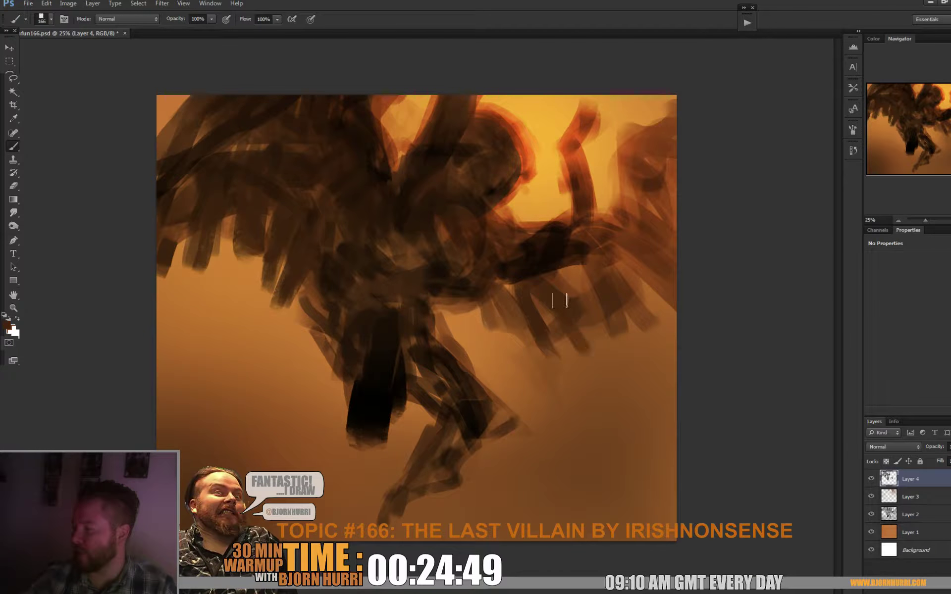
pyautogui.moveTo(554, 297); pyautogui.dragTo(586, 355)
pyautogui.moveTo(573, 262); pyautogui.dragTo(625, 360)
pyautogui.moveTo(597, 267); pyautogui.dragTo(673, 339)
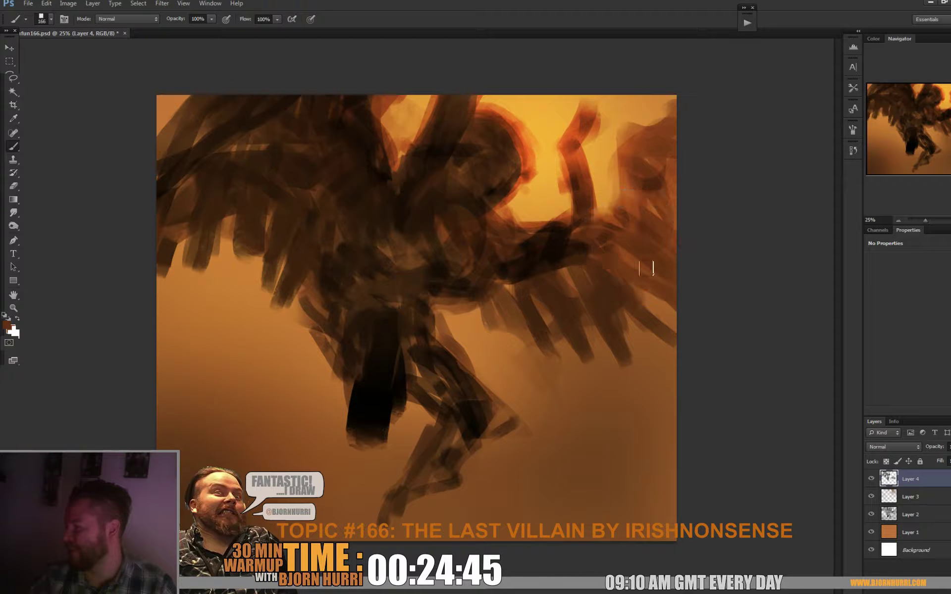
# Step: Set the brush size to 195 px and paint reddish-brown strokes over the upper part of the right wing
pyautogui.rightClick(622, 217)
pyautogui.moveTo(679, 236); pyautogui.dragTo(681, 237)
pyautogui.moveTo(620, 190); pyautogui.dragTo(650, 190)
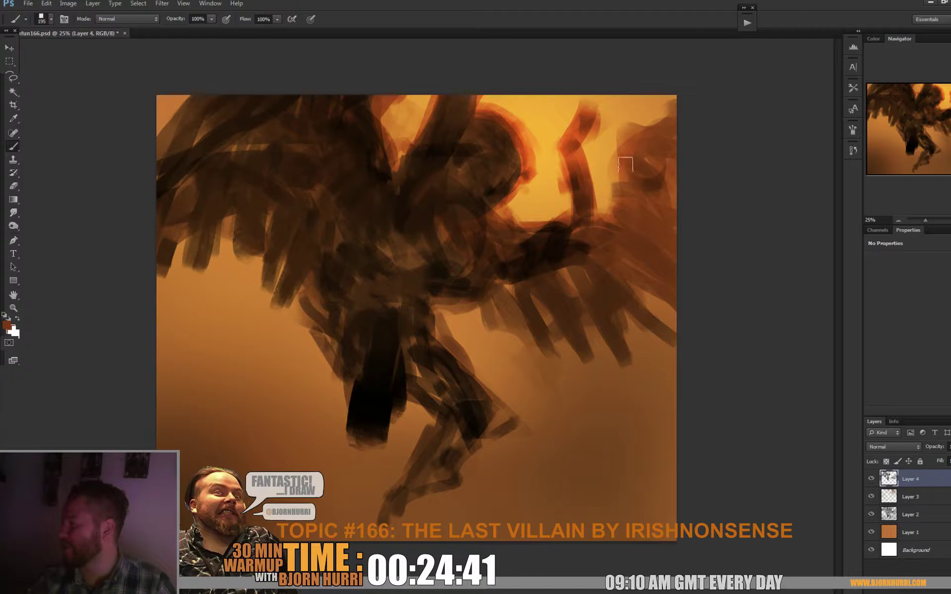
pyautogui.moveTo(639, 128); pyautogui.dragTo(692, 64)
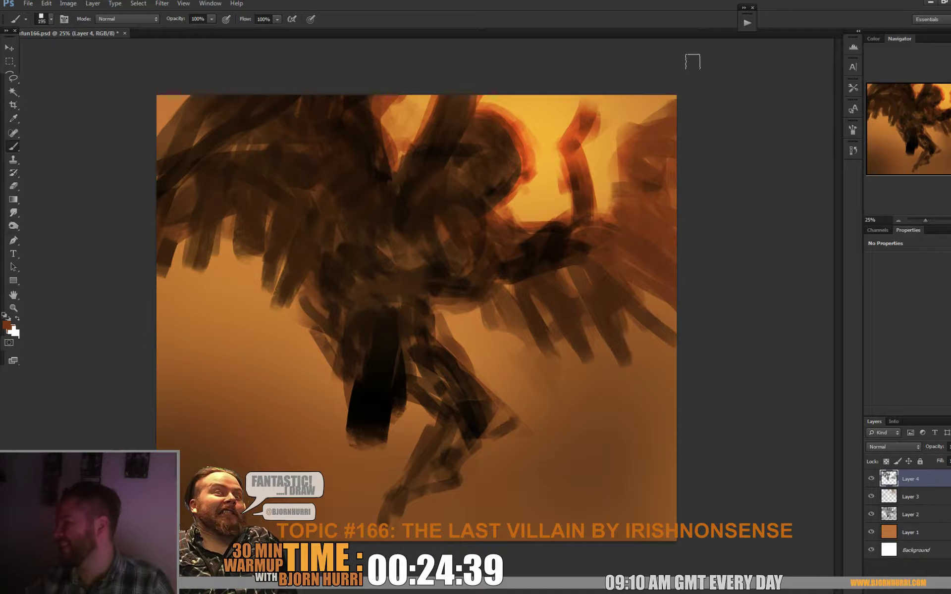
# Step: Repaint the raised forearm up to the fist with dark brown sampled from the arm
pyautogui.keyDown('alt'); pyautogui.click(572, 230); pyautogui.keyUp('alt')
pyautogui.moveTo(561, 228)
pyautogui.mouseDown()
pyautogui.moveTo(579, 213)
pyautogui.moveTo(587, 221)
pyautogui.moveTo(564, 137)
pyautogui.moveTo(571, 169)
pyautogui.moveTo(591, 185)
pyautogui.moveTo(569, 114)
pyautogui.mouseUp()
pyautogui.keyDown('alt'); pyautogui.click(575, 164); pyautogui.keyUp('alt')
# Step: Set the brush size to 86 px and shape the raised hand, wrist and forearm down to the elbow with sampled browns
pyautogui.rightClick(570, 113)
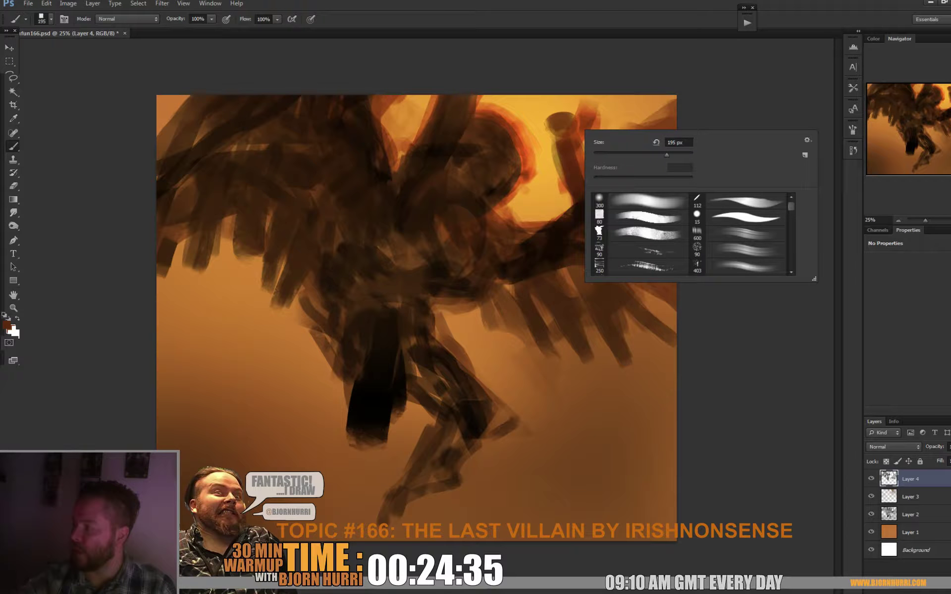
pyautogui.write('86')
pyautogui.press('Return')
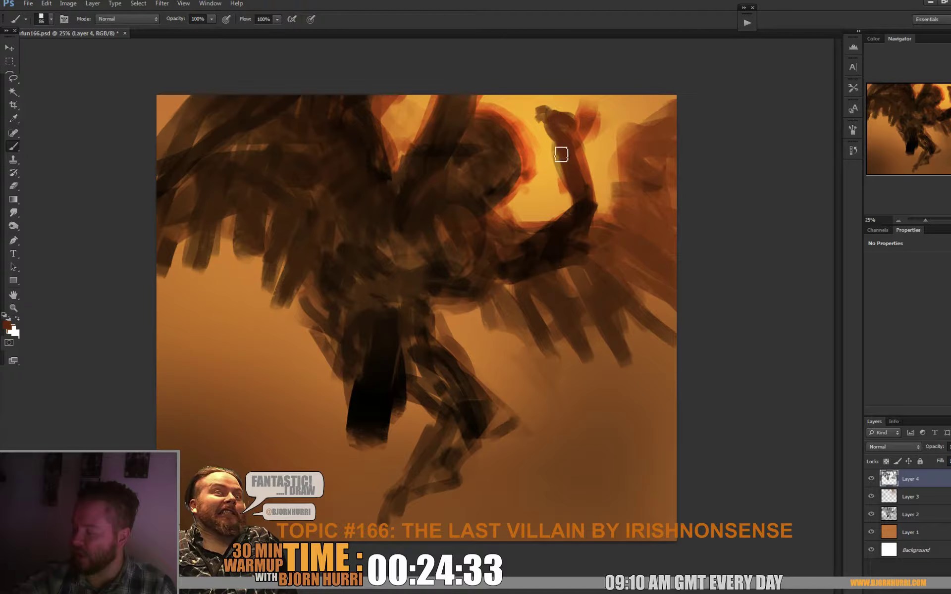
pyautogui.moveTo(561, 154)
pyautogui.mouseDown()
pyautogui.moveTo(577, 120)
pyautogui.moveTo(580, 132)
pyautogui.moveTo(567, 112)
pyautogui.mouseUp()
pyautogui.keyDown('alt'); pyautogui.click(586, 201); pyautogui.keyUp('alt')
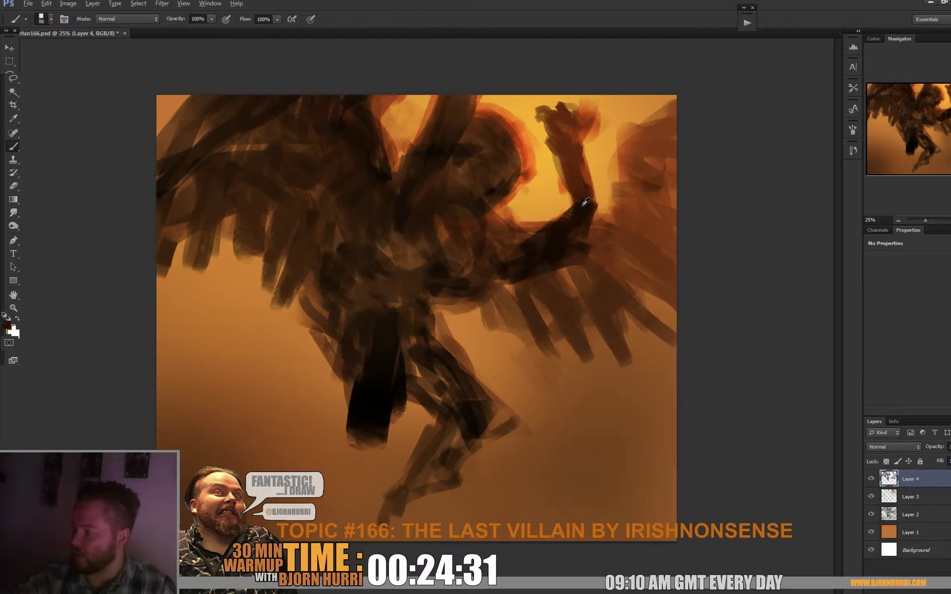
pyautogui.moveTo(584, 166)
pyautogui.mouseDown()
pyautogui.moveTo(597, 217)
pyautogui.moveTo(586, 169)
pyautogui.moveTo(586, 235)
pyautogui.mouseUp()
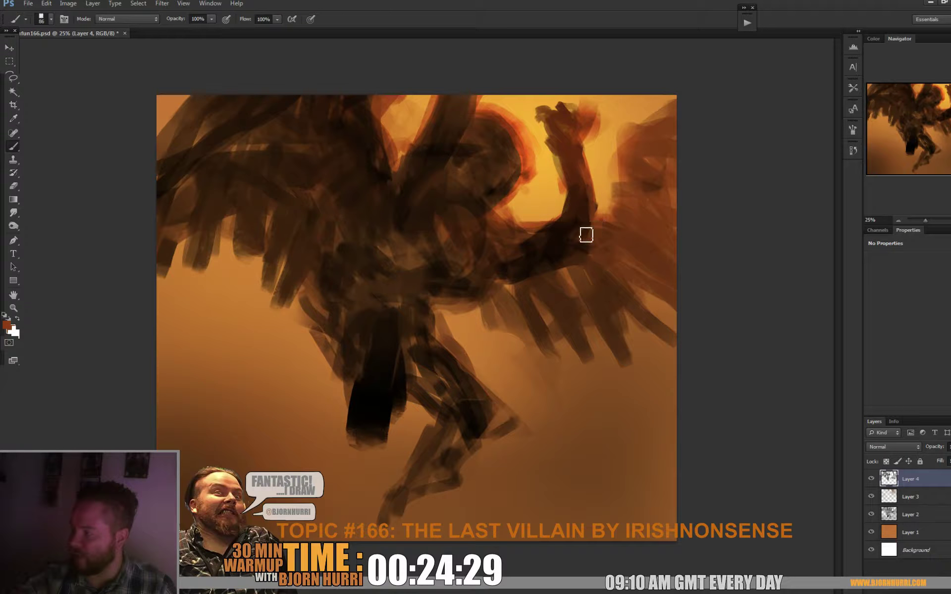
pyautogui.keyDown('alt'); pyautogui.click(584, 230); pyautogui.keyUp('alt')
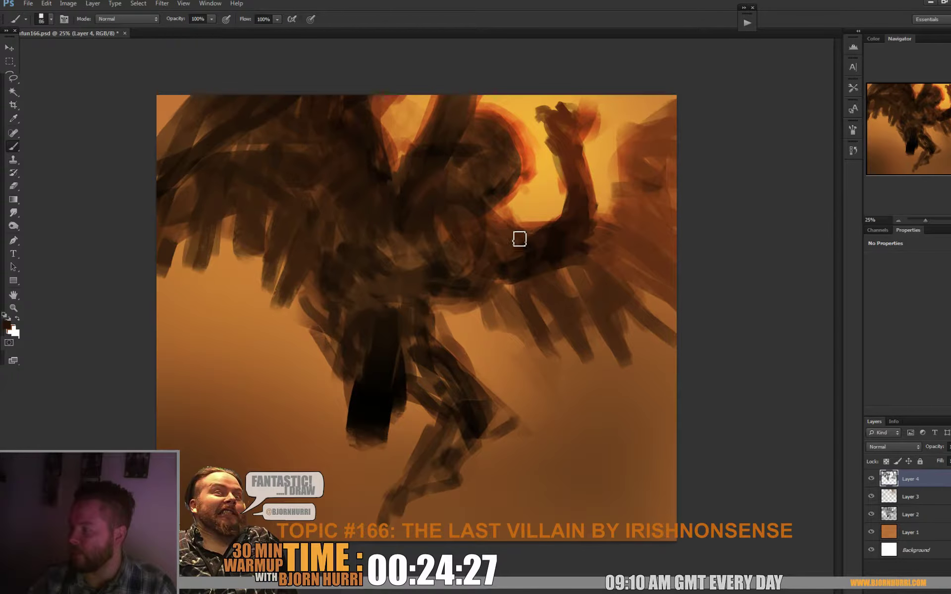
# Step: Blend sampled browns over the shoulder and upper arm, and paint reddish brown along the head's glowing edge
pyautogui.keyDown('alt'); pyautogui.click(476, 278); pyautogui.keyUp('alt')
pyautogui.keyDown('alt'); pyautogui.click(496, 224); pyautogui.keyUp('alt')
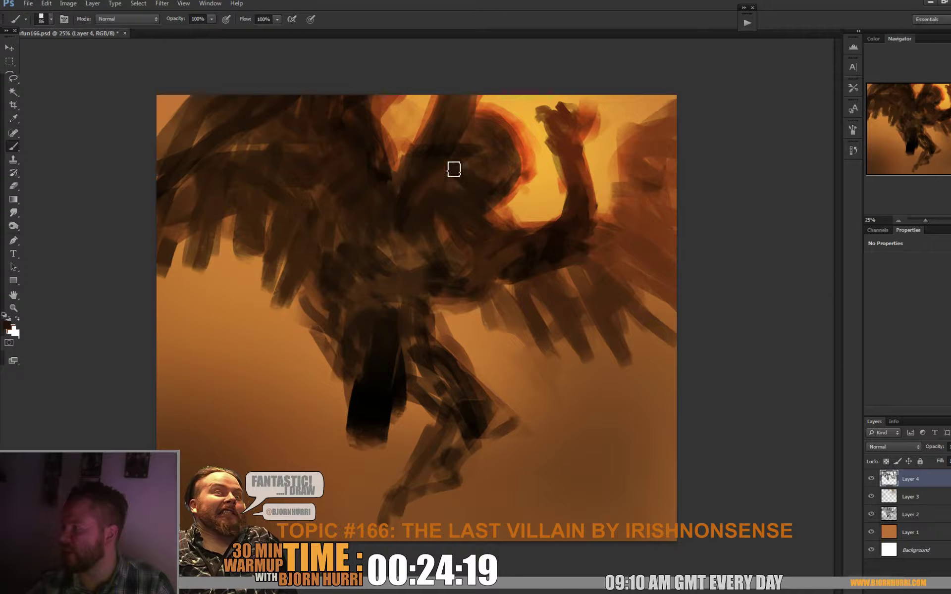
pyautogui.keyDown('alt'); pyautogui.click(513, 178); pyautogui.keyUp('alt')
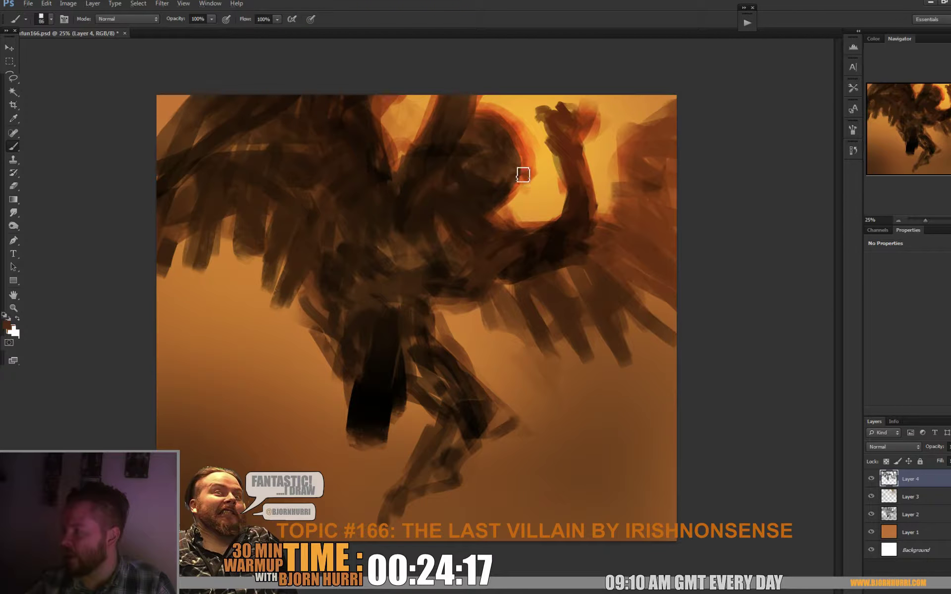
pyautogui.moveTo(526, 176)
pyautogui.mouseDown()
pyautogui.moveTo(503, 113)
pyautogui.moveTo(509, 129)
pyautogui.moveTo(483, 113)
pyautogui.mouseUp()
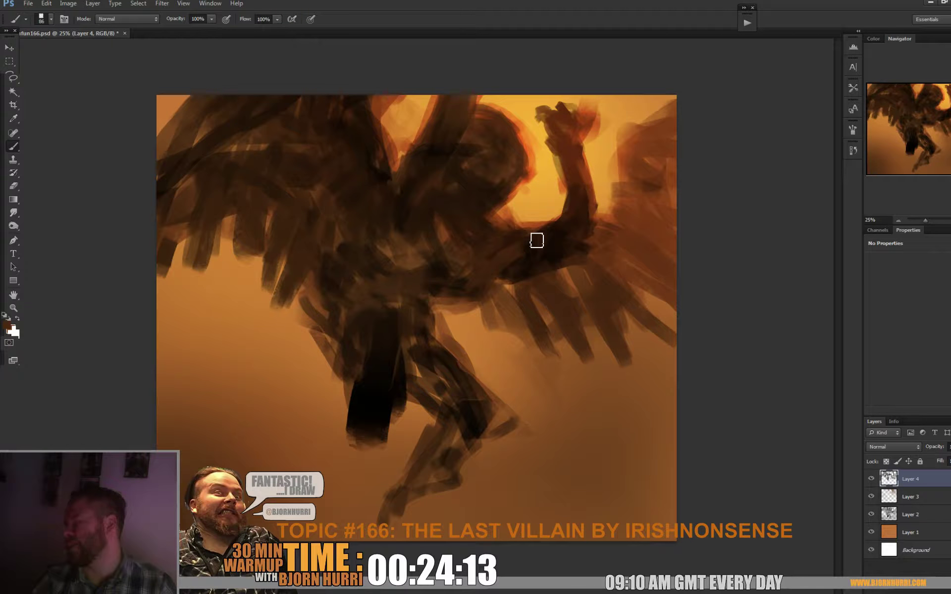
# Step: Blend sampled dark browns across the chest and torso to smooth the patchy strokes
pyautogui.keyDown('alt'); pyautogui.click(394, 218); pyautogui.keyUp('alt')
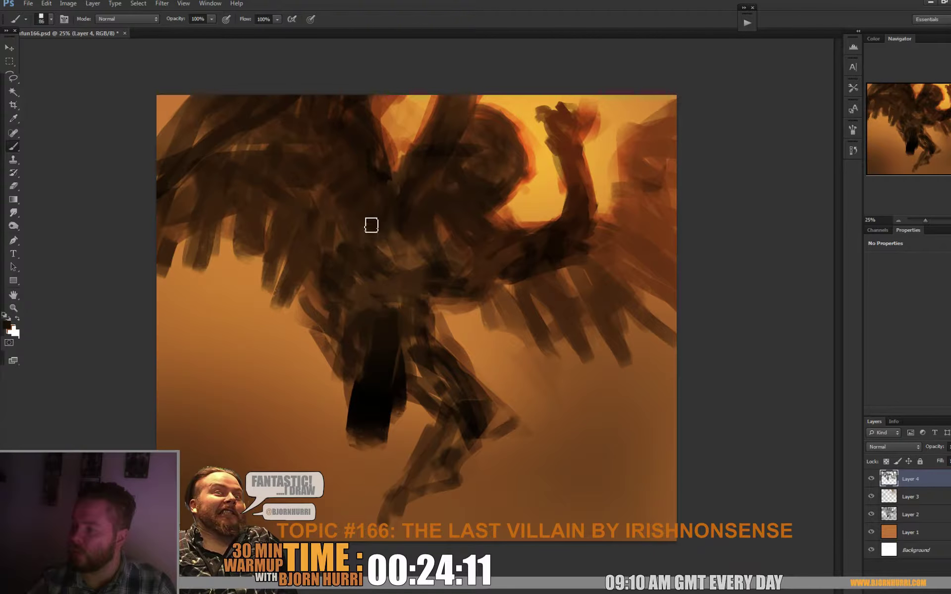
pyautogui.keyDown('alt'); pyautogui.click(378, 256); pyautogui.keyUp('alt')
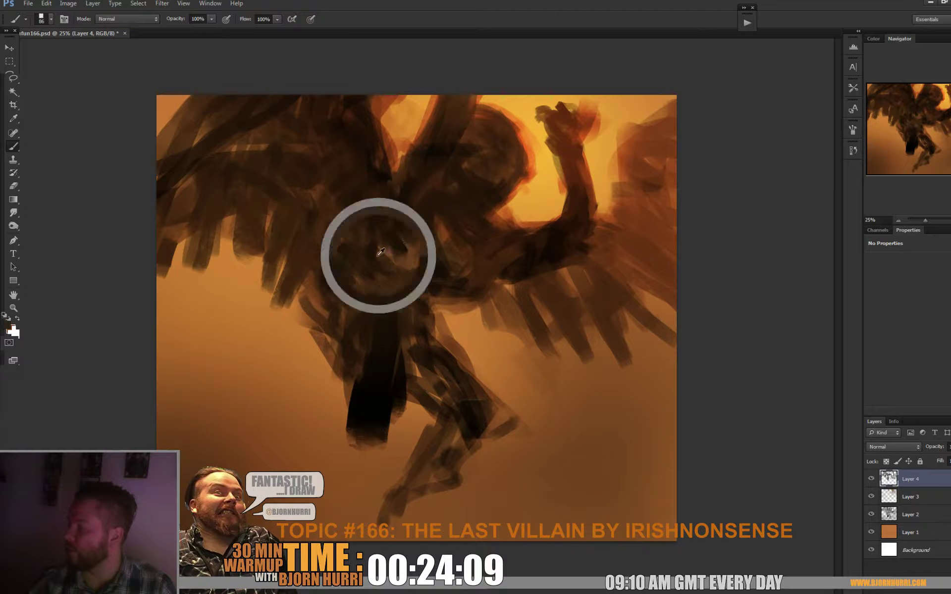
pyautogui.keyDown('alt'); pyautogui.click(372, 246); pyautogui.keyUp('alt')
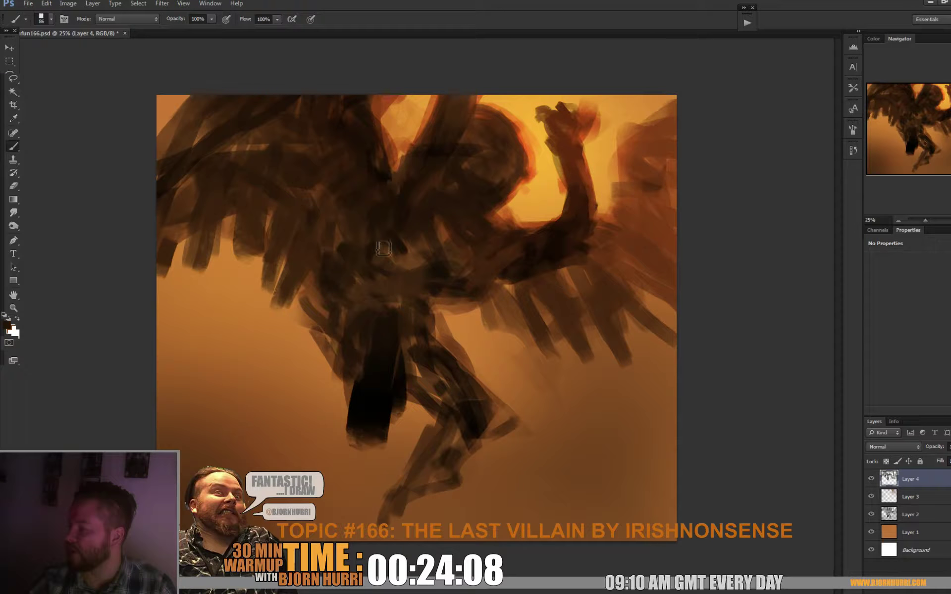
pyautogui.keyDown('alt'); pyautogui.click(426, 242); pyautogui.keyUp('alt')
pyautogui.keyDown('alt'); pyautogui.click(436, 236); pyautogui.keyUp('alt')
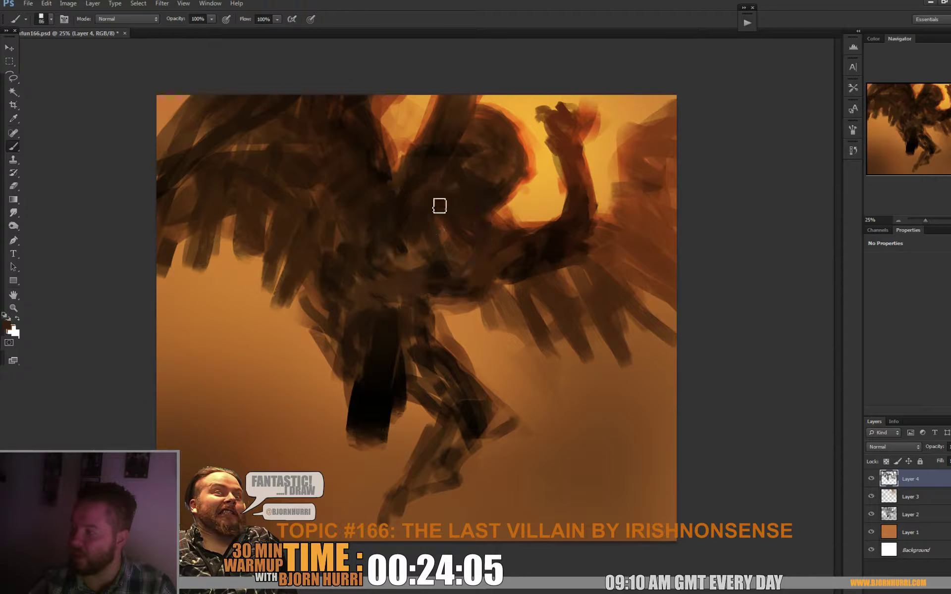
pyautogui.keyDown('alt'); pyautogui.click(444, 246); pyautogui.keyUp('alt')
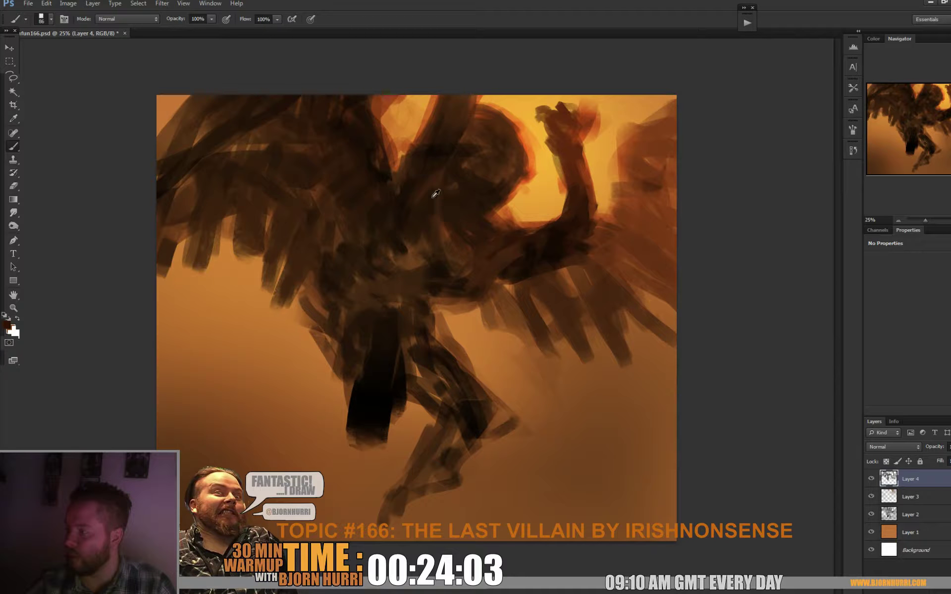
pyautogui.keyDown('alt'); pyautogui.click(444, 233); pyautogui.keyUp('alt')
# Step: Reduce the brush size and paint thin sampled-brown strokes around the neck and back of the head
pyautogui.rightClick(445, 219)
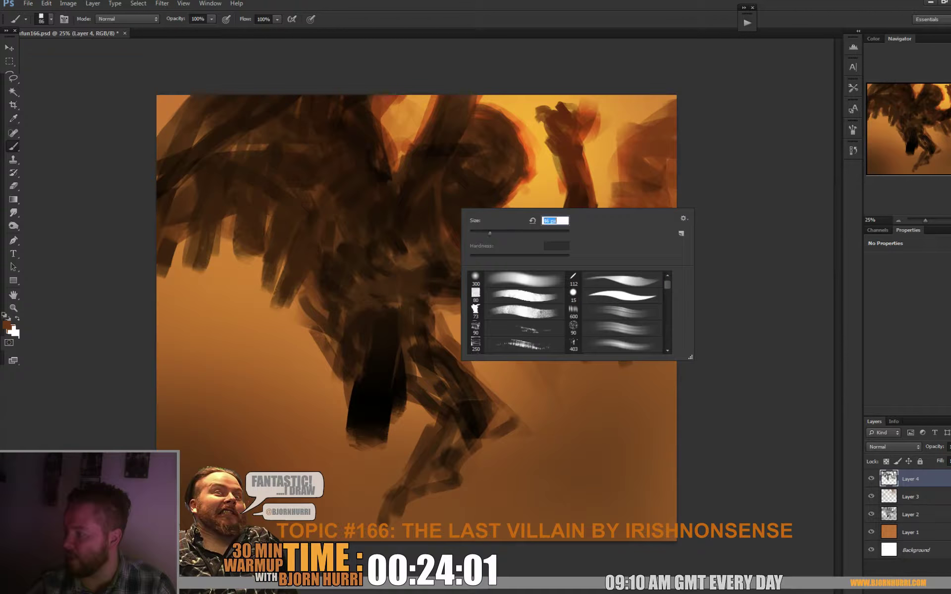
pyautogui.doubleClick(474, 294)
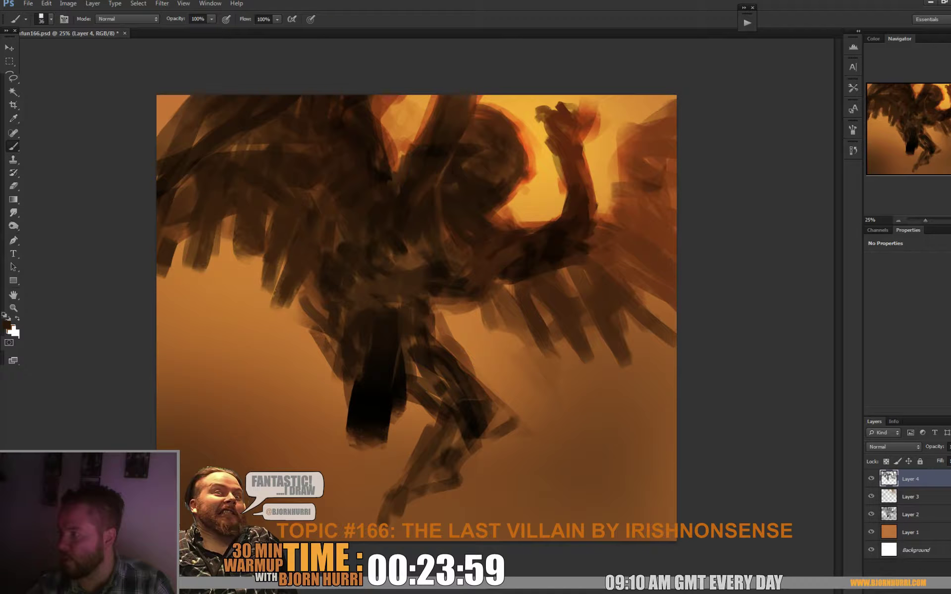
pyautogui.keyDown('alt'); pyautogui.click(459, 138); pyautogui.keyUp('alt')
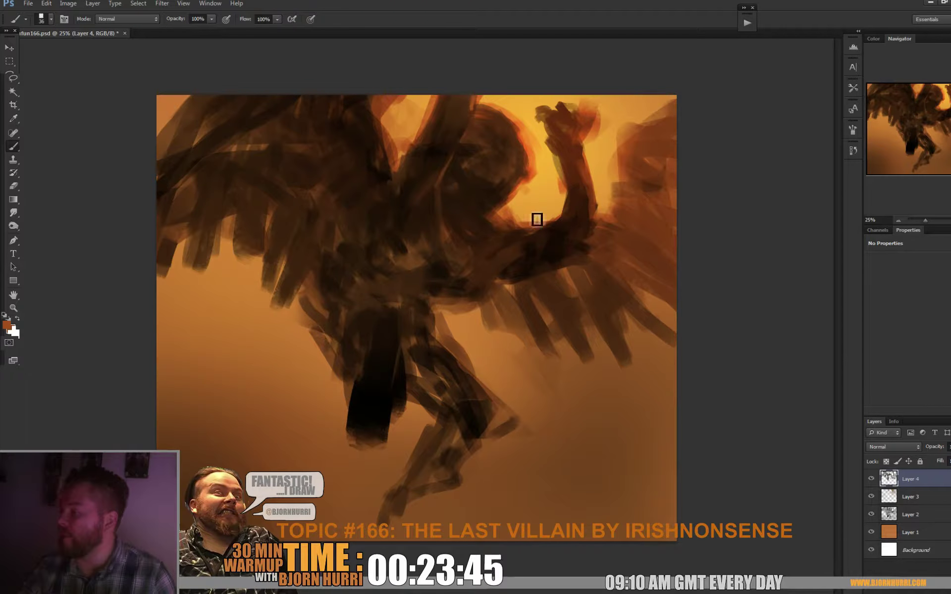
# Step: Refine the gap between chin, shoulder and upper arm with sampled orange and brown tones
pyautogui.keyDown('alt'); pyautogui.click(502, 203); pyautogui.keyUp('alt')
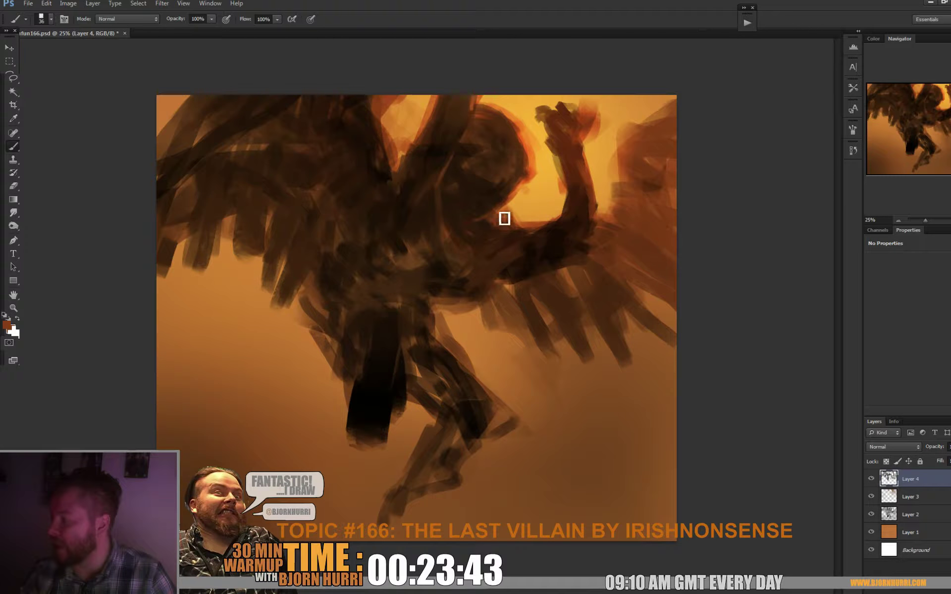
pyautogui.keyDown('alt'); pyautogui.click(507, 216); pyautogui.keyUp('alt')
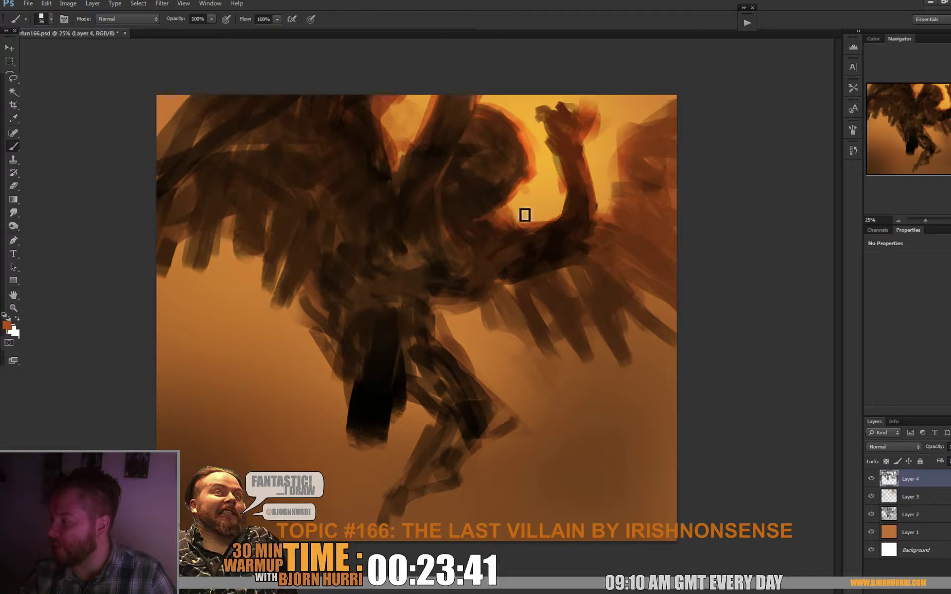
pyautogui.keyDown('alt'); pyautogui.click(515, 212); pyautogui.keyUp('alt')
pyautogui.keyDown('alt'); pyautogui.click(613, 224); pyautogui.keyUp('alt')
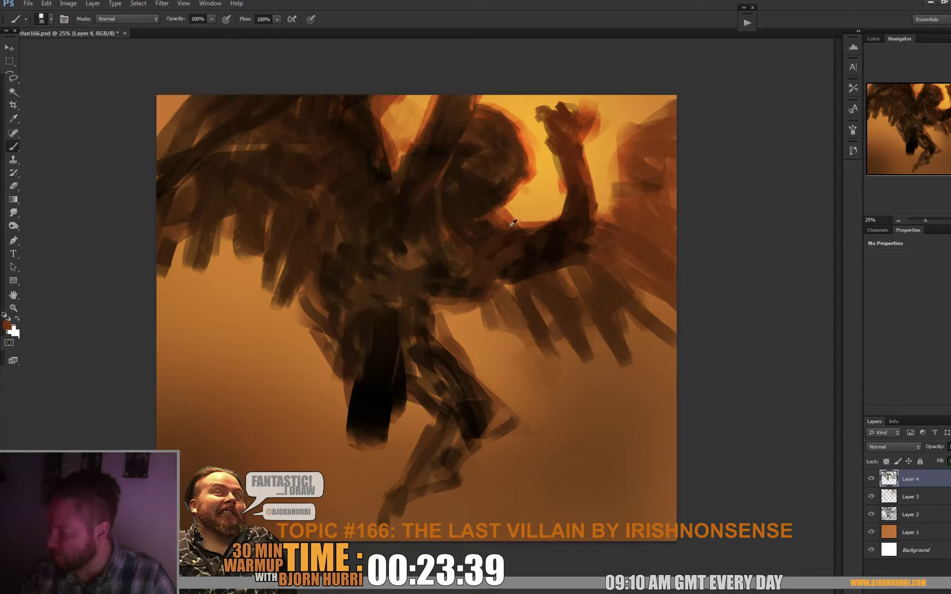
pyautogui.keyDown('alt'); pyautogui.click(504, 237); pyautogui.keyUp('alt')
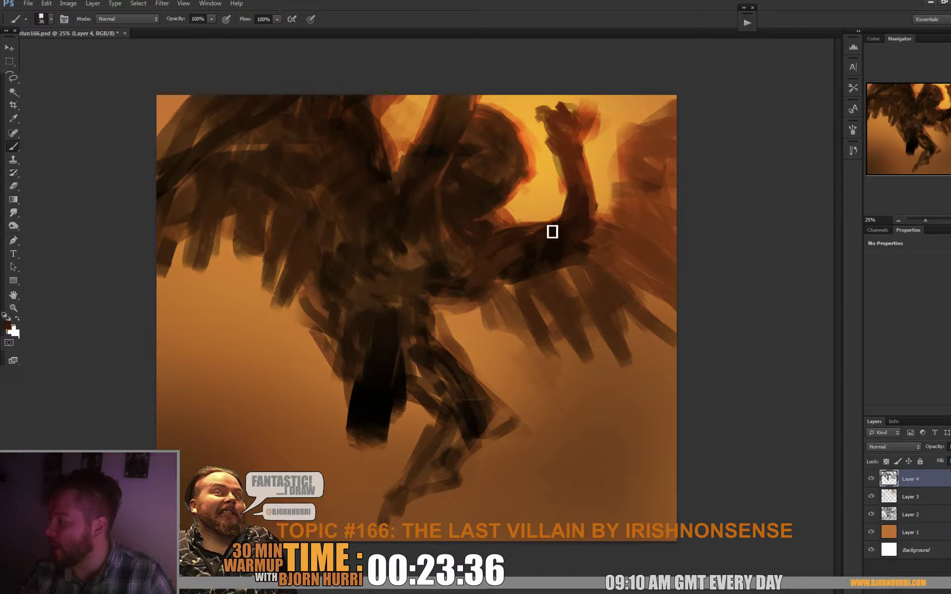
# Step: Define the inner contour of the bent elbow and raised forearm using sampled brown and background orange
pyautogui.keyDown('alt'); pyautogui.click(562, 225); pyautogui.keyUp('alt')
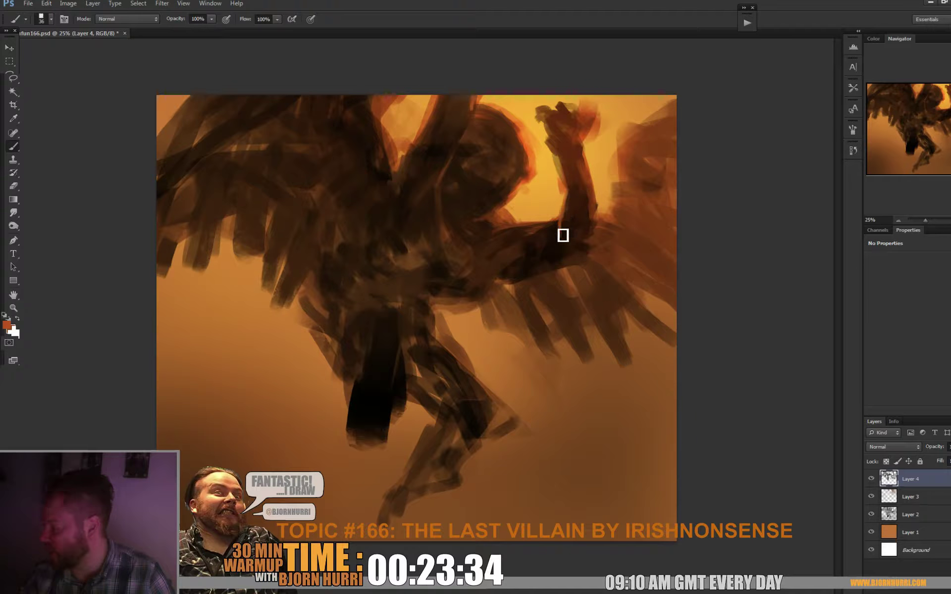
pyautogui.keyDown('alt'); pyautogui.click(570, 217); pyautogui.keyUp('alt')
pyautogui.keyDown('alt'); pyautogui.click(573, 191); pyautogui.keyUp('alt')
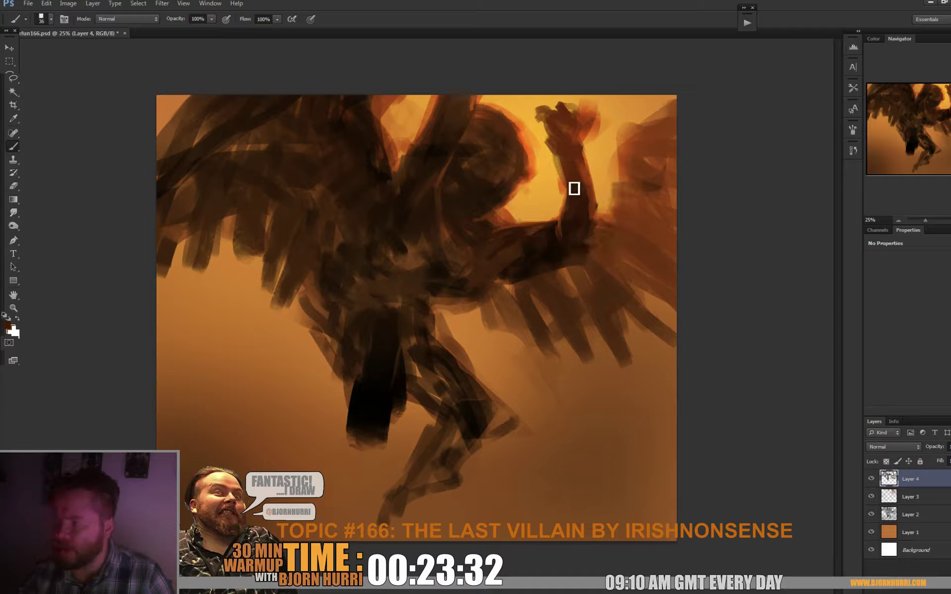
pyautogui.keyDown('alt'); pyautogui.click(554, 153); pyautogui.keyUp('alt')
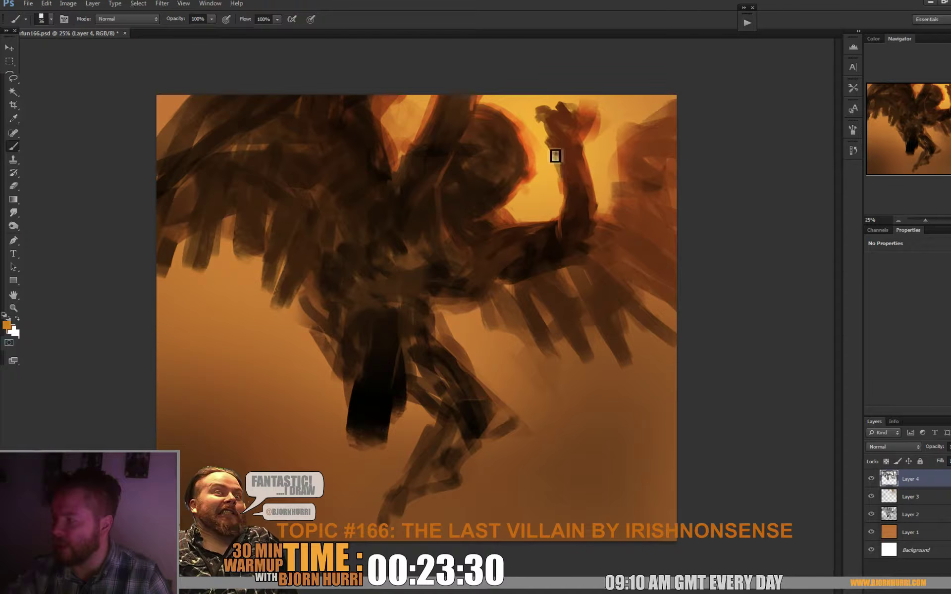
pyautogui.moveTo(565, 169); pyautogui.dragTo(552, 145)
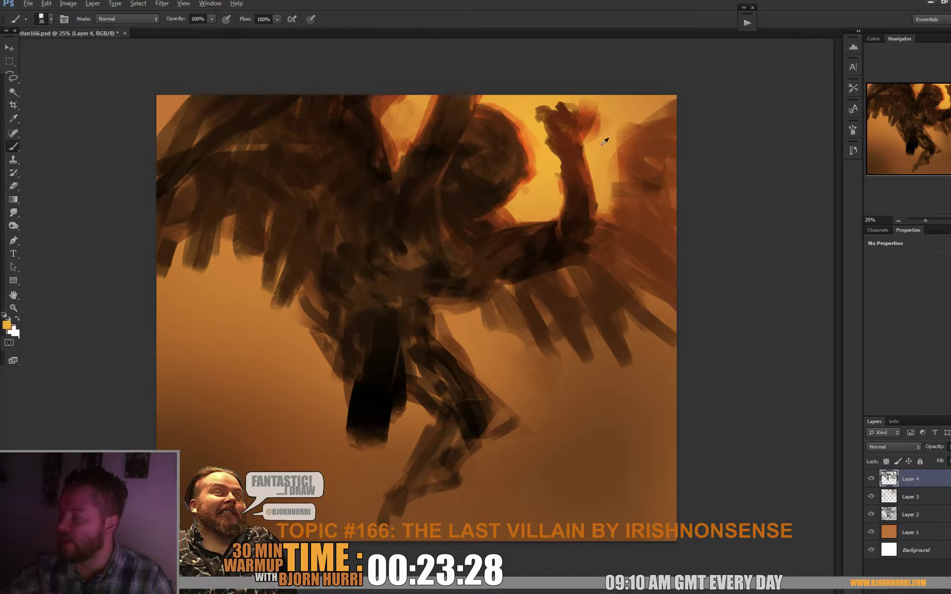
# Step: Paint background orange over the stray red strokes behind the fist and touch up the outer forearm and elbow
pyautogui.keyDown('alt'); pyautogui.click(601, 145); pyautogui.keyUp('alt')
pyautogui.moveTo(602, 113); pyautogui.dragTo(599, 146)
pyautogui.keyDown('alt'); pyautogui.click(590, 166); pyautogui.keyUp('alt')
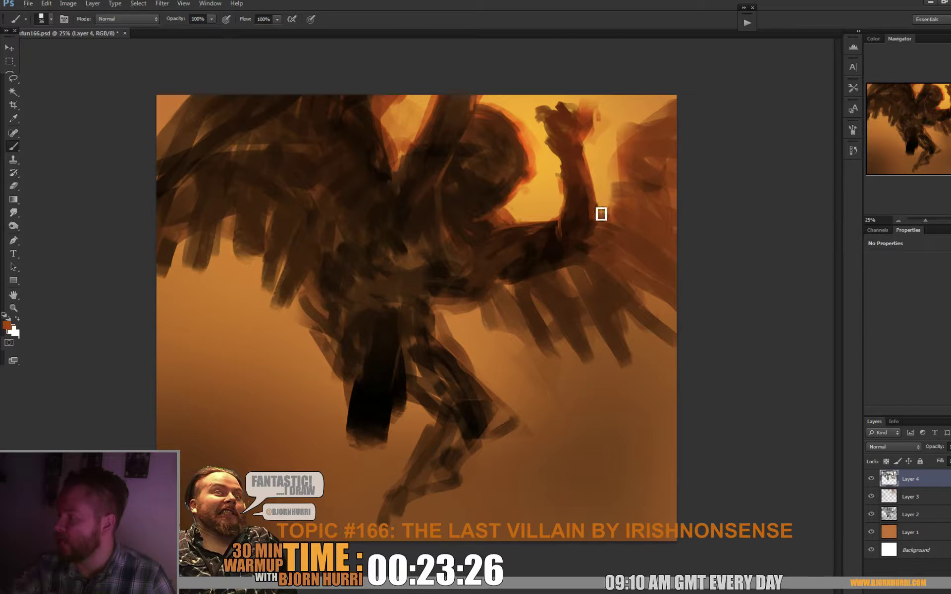
pyautogui.keyDown('alt'); pyautogui.click(579, 236); pyautogui.keyUp('alt')
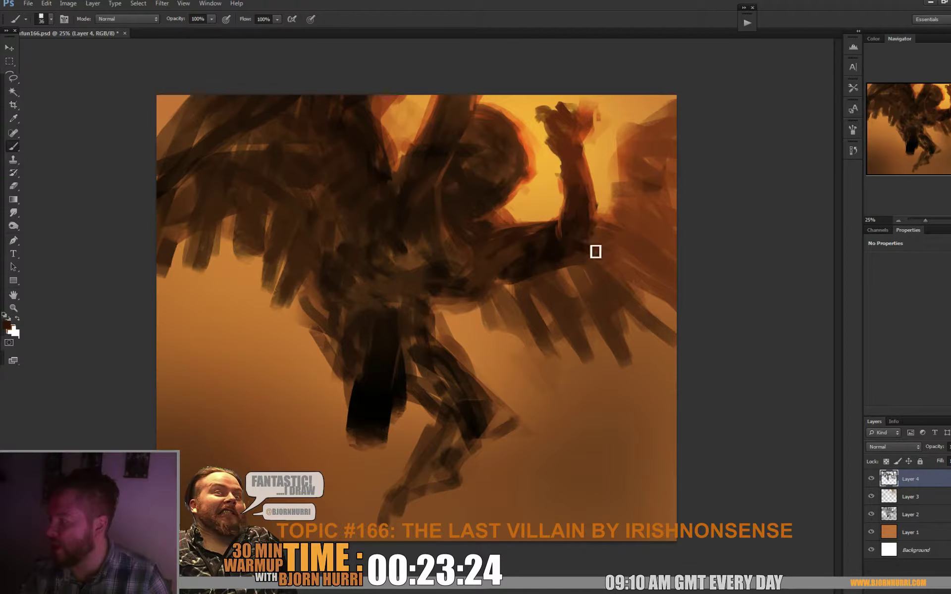
# Step: Set the brush size to 116 px and paint sampled-brown feather strokes beneath the outstretched upper arm
pyautogui.rightClick(596, 251)
pyautogui.keyDown('alt'); pyautogui.click(581, 269); pyautogui.keyUp('alt')
pyautogui.moveTo(580, 270); pyautogui.dragTo(555, 269)
pyautogui.rightClick(555, 269)
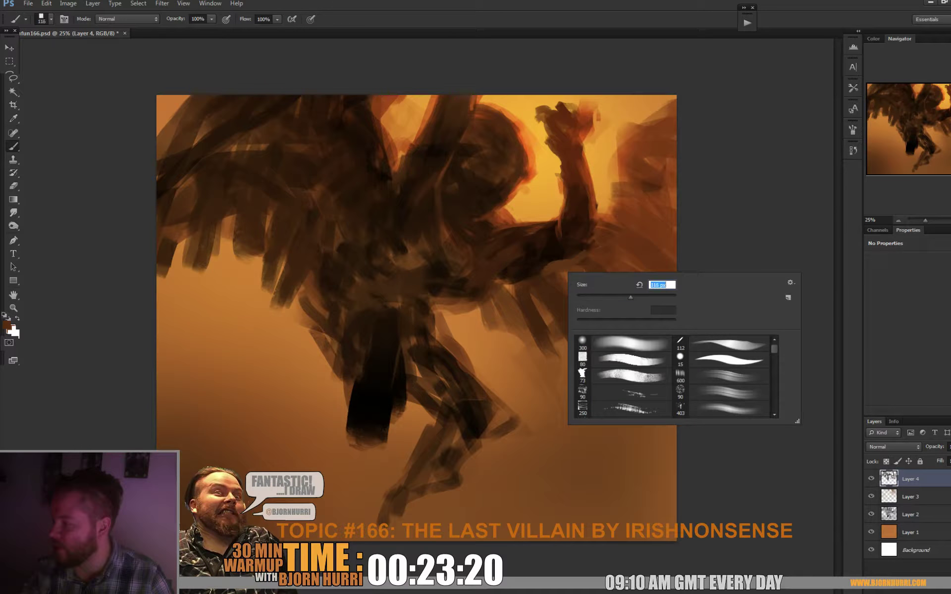
pyautogui.press('Return')
pyautogui.keyDown('alt'); pyautogui.click(542, 284); pyautogui.keyUp('alt')
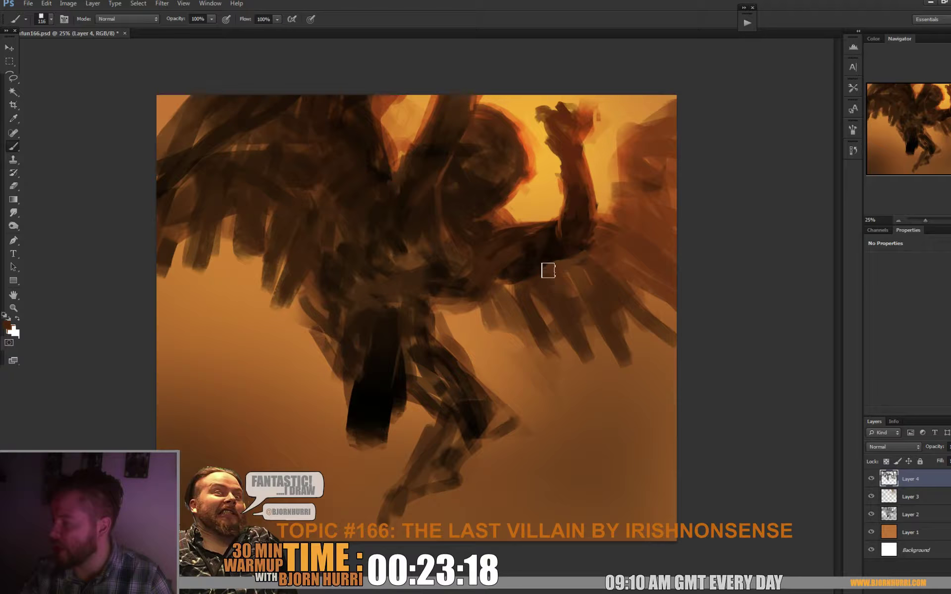
pyautogui.moveTo(548, 271); pyautogui.dragTo(519, 279)
pyautogui.click(565, 267)
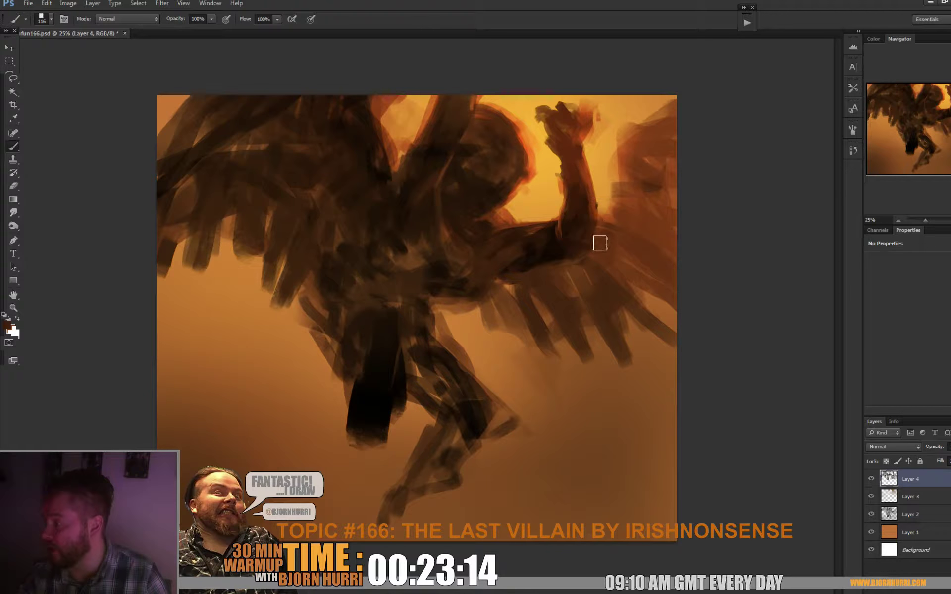
# Step: Set the brush size to 131 px and build up the right wing's inner edge and feathers with sampled reddish browns
pyautogui.keyDown('alt'); pyautogui.click(597, 245); pyautogui.keyUp('alt')
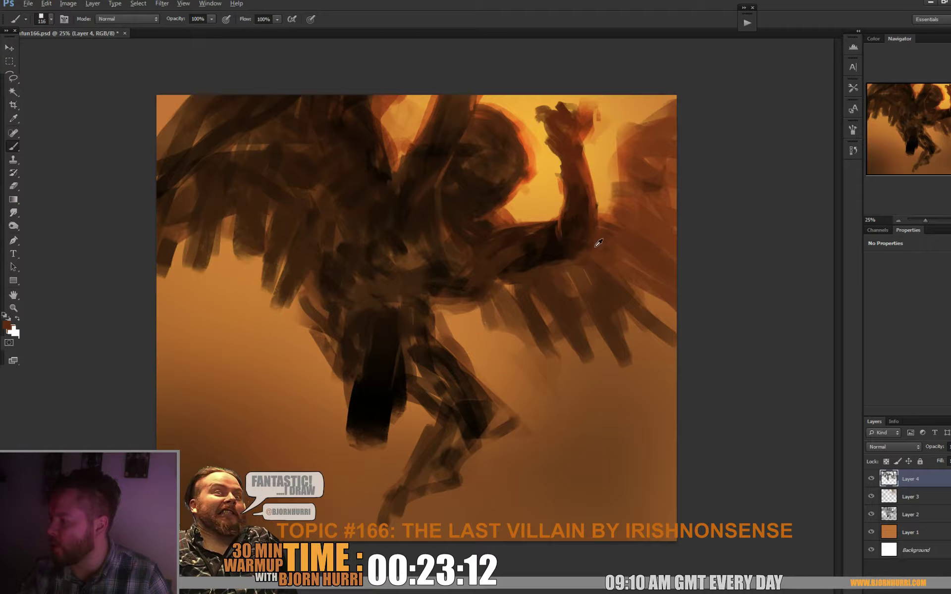
pyautogui.rightClick(624, 271)
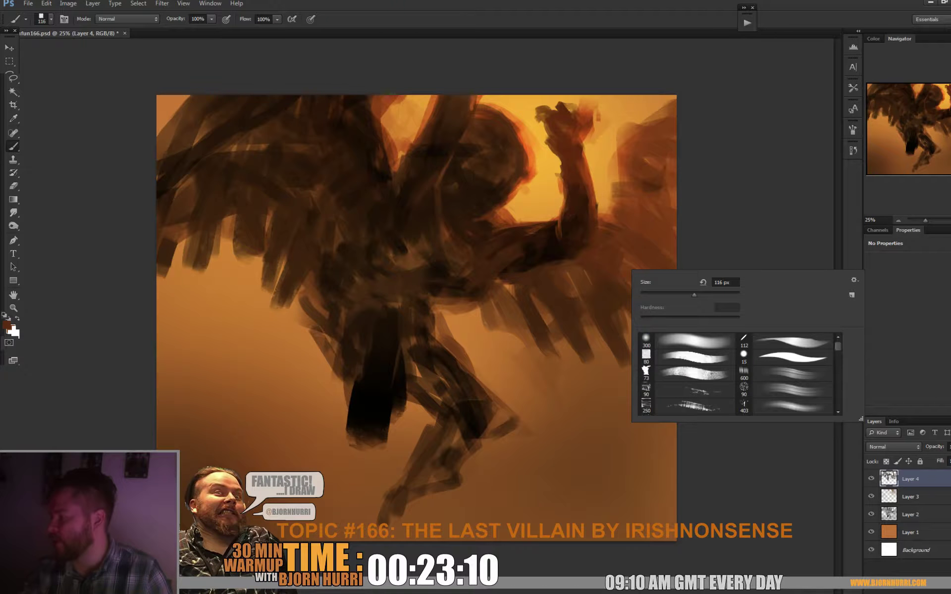
pyautogui.moveTo(694, 295); pyautogui.dragTo(696, 295)
pyautogui.keyDown('alt'); pyautogui.click(610, 220); pyautogui.keyUp('alt')
pyautogui.moveTo(621, 208)
pyautogui.mouseDown()
pyautogui.moveTo(623, 134)
pyautogui.moveTo(657, 105)
pyautogui.moveTo(638, 117)
pyautogui.moveTo(642, 104)
pyautogui.moveTo(625, 131)
pyautogui.mouseUp()
pyautogui.keyDown('alt'); pyautogui.click(628, 140); pyautogui.keyUp('alt')
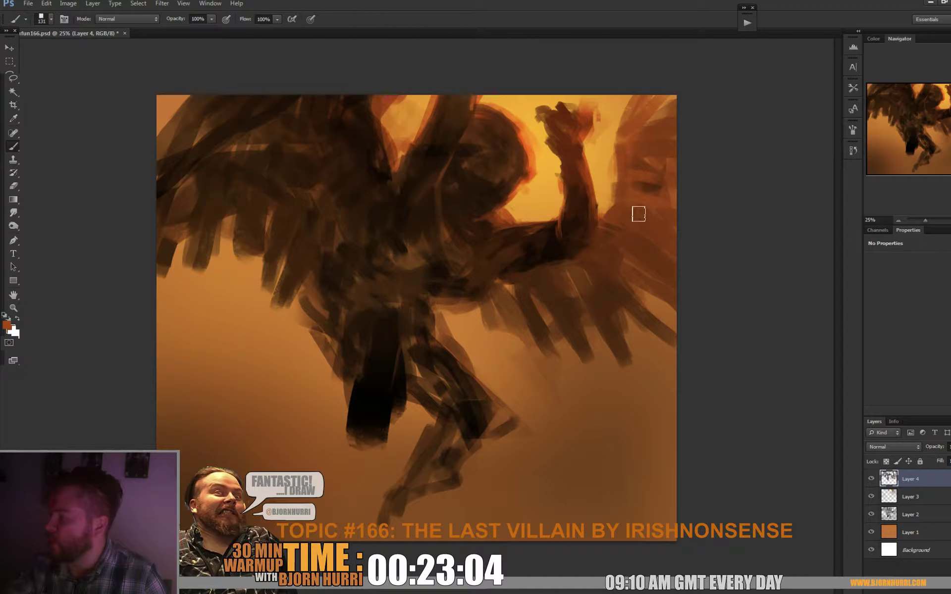
pyautogui.keyDown('alt'); pyautogui.click(589, 282); pyautogui.keyUp('alt')
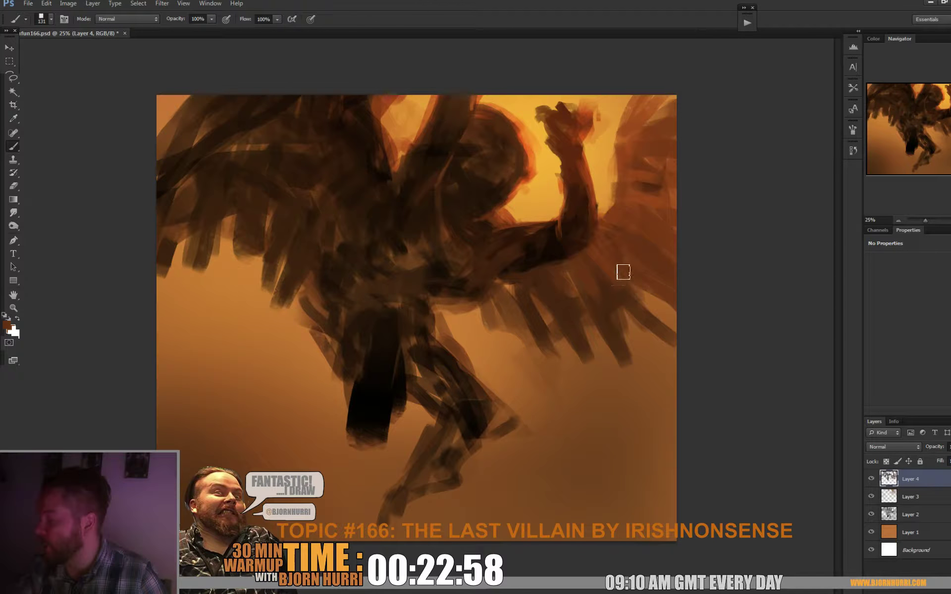
# Step: Extend the right wing's lower feathers with long sampled-brown strokes, filling the row from the wing tip inward to the waist
pyautogui.moveTo(628, 316)
pyautogui.mouseDown()
pyautogui.moveTo(640, 365)
pyautogui.moveTo(668, 383)
pyautogui.moveTo(659, 383)
pyautogui.mouseUp()
pyautogui.keyDown('alt'); pyautogui.click(568, 273); pyautogui.keyUp('alt')
pyautogui.moveTo(577, 302); pyautogui.dragTo(612, 374)
pyautogui.moveTo(571, 325); pyautogui.dragTo(617, 383)
pyautogui.moveTo(556, 299); pyautogui.dragTo(579, 335)
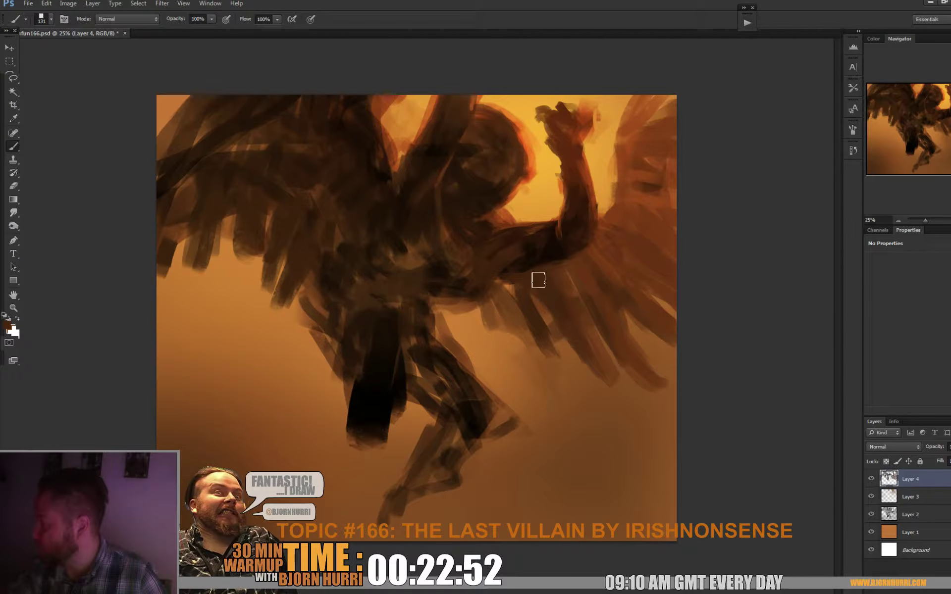
pyautogui.moveTo(537, 278)
pyautogui.mouseDown()
pyautogui.moveTo(534, 304)
pyautogui.moveTo(538, 292)
pyautogui.moveTo(569, 359)
pyautogui.moveTo(554, 347)
pyautogui.moveTo(581, 390)
pyautogui.mouseUp()
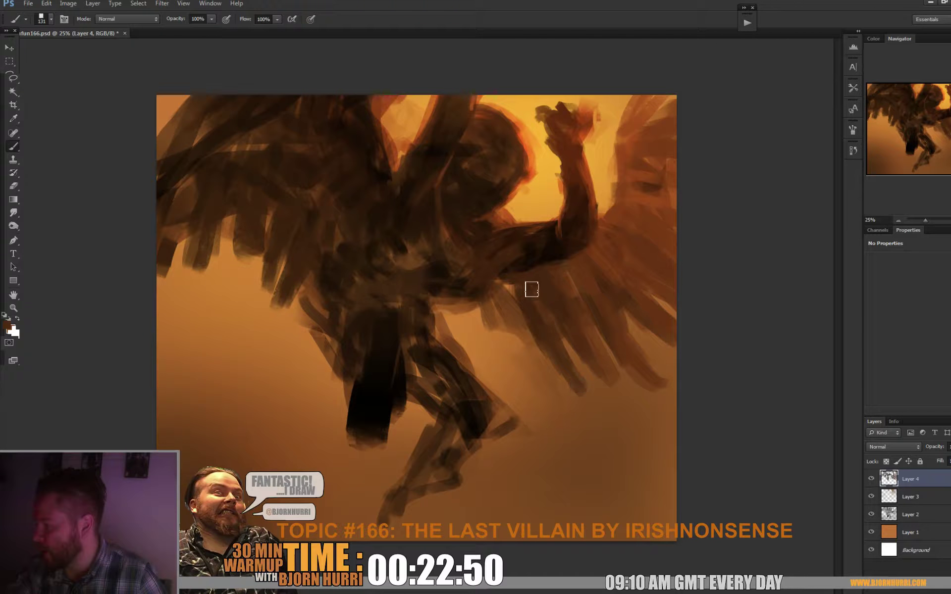
pyautogui.moveTo(518, 298); pyautogui.dragTo(530, 346)
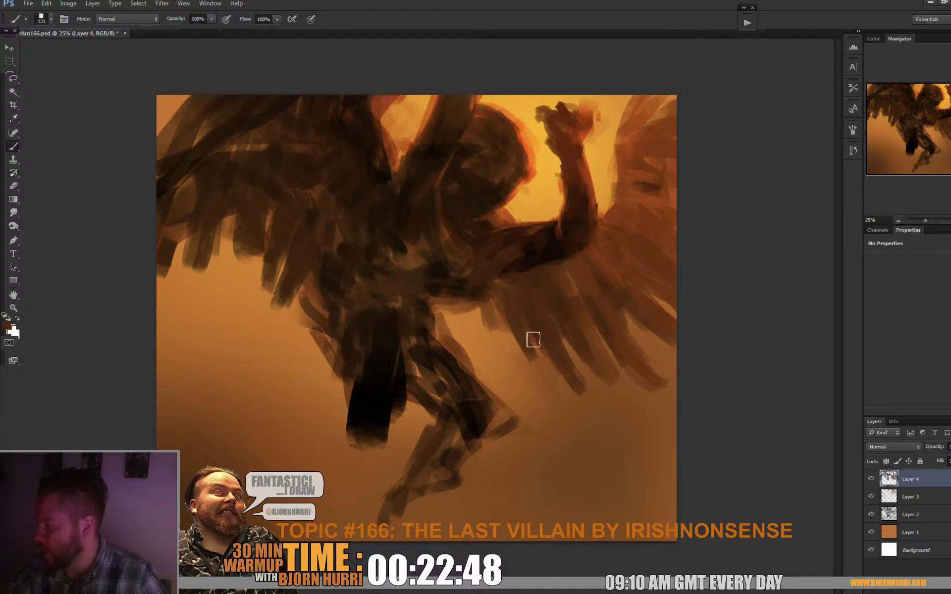
pyautogui.keyDown('alt'); pyautogui.click(576, 266); pyautogui.keyUp('alt')
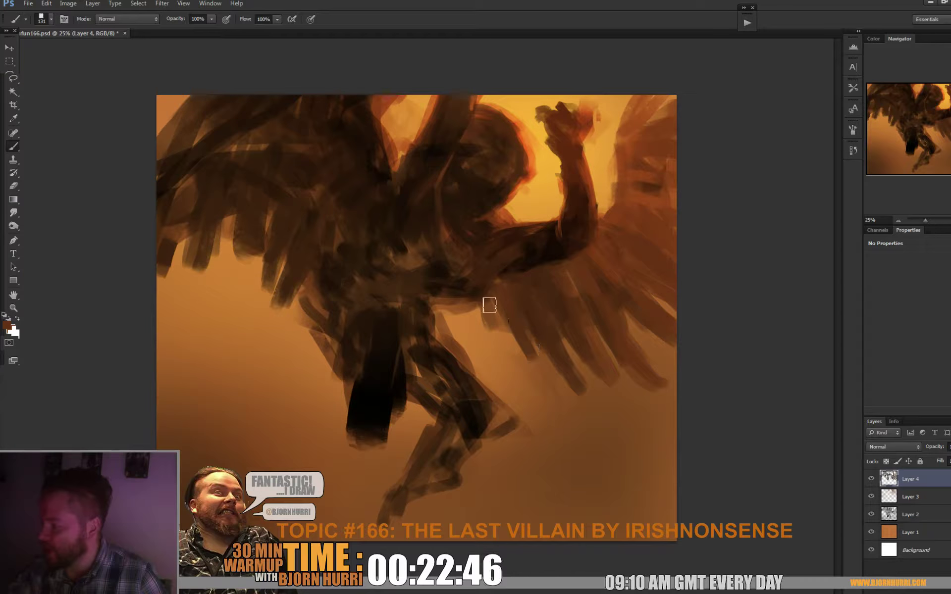
pyautogui.moveTo(488, 308)
pyautogui.mouseDown()
pyautogui.moveTo(470, 300)
pyautogui.moveTo(472, 322)
pyautogui.moveTo(460, 310)
pyautogui.moveTo(472, 278)
pyautogui.moveTo(449, 323)
pyautogui.mouseUp()
# Step: Shape the bent leg's thigh, knee and shin with sampled dark brown and background orange
pyautogui.keyDown('alt'); pyautogui.click(455, 327); pyautogui.keyUp('alt')
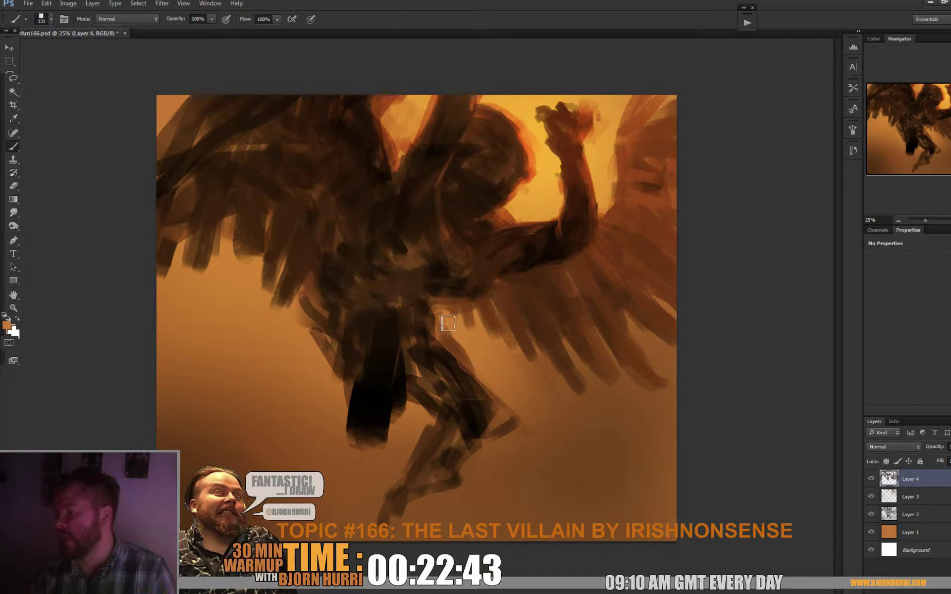
pyautogui.keyDown('alt'); pyautogui.click(456, 349); pyautogui.keyUp('alt')
pyautogui.keyDown('alt'); pyautogui.click(458, 382); pyautogui.keyUp('alt')
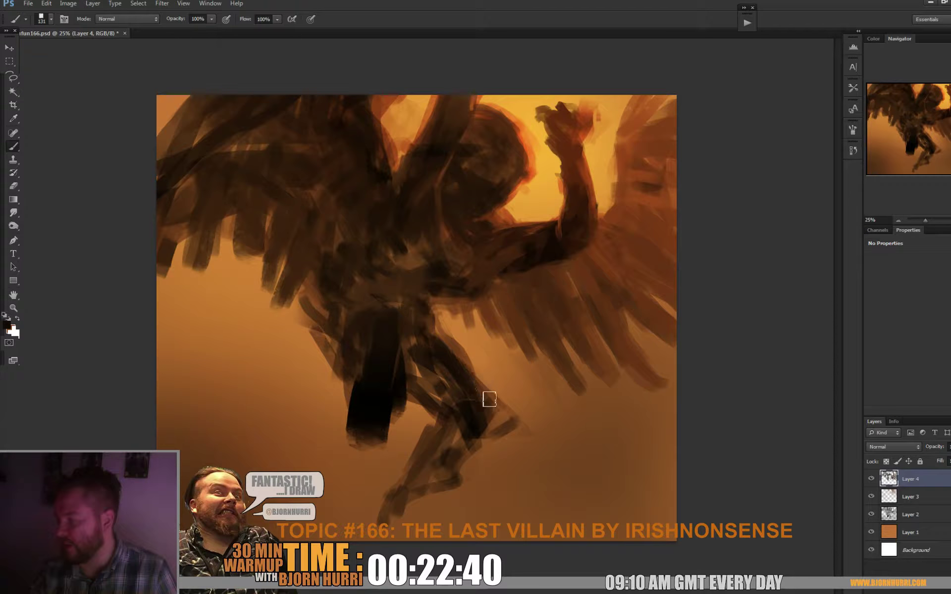
pyautogui.keyDown('alt'); pyautogui.click(429, 329); pyautogui.keyUp('alt')
pyautogui.moveTo(497, 398)
pyautogui.mouseDown()
pyautogui.moveTo(486, 431)
pyautogui.moveTo(516, 435)
pyautogui.moveTo(508, 436)
pyautogui.mouseUp()
pyautogui.keyDown('alt'); pyautogui.click(526, 419); pyautogui.keyUp('alt')
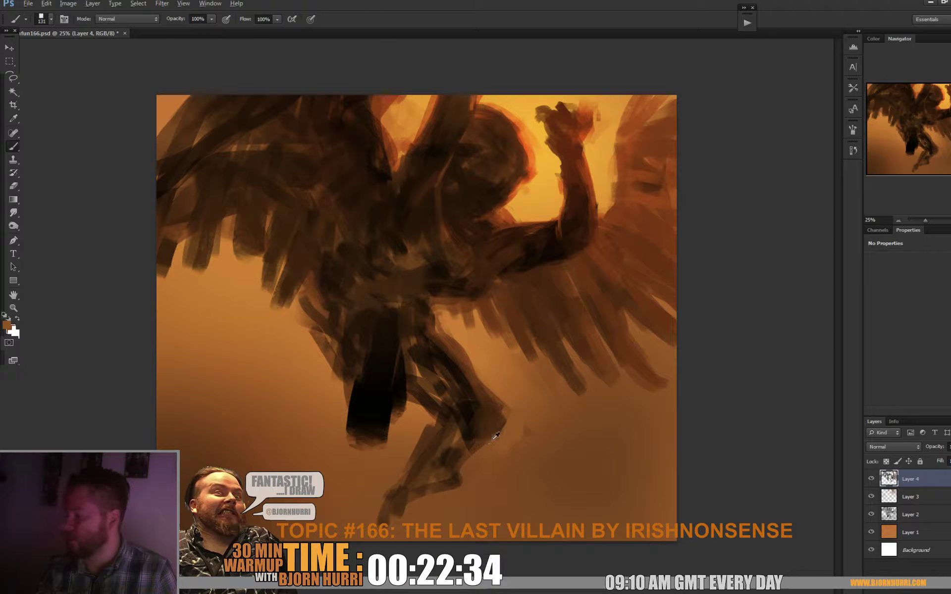
pyautogui.keyDown('alt'); pyautogui.click(453, 454); pyautogui.keyUp('alt')
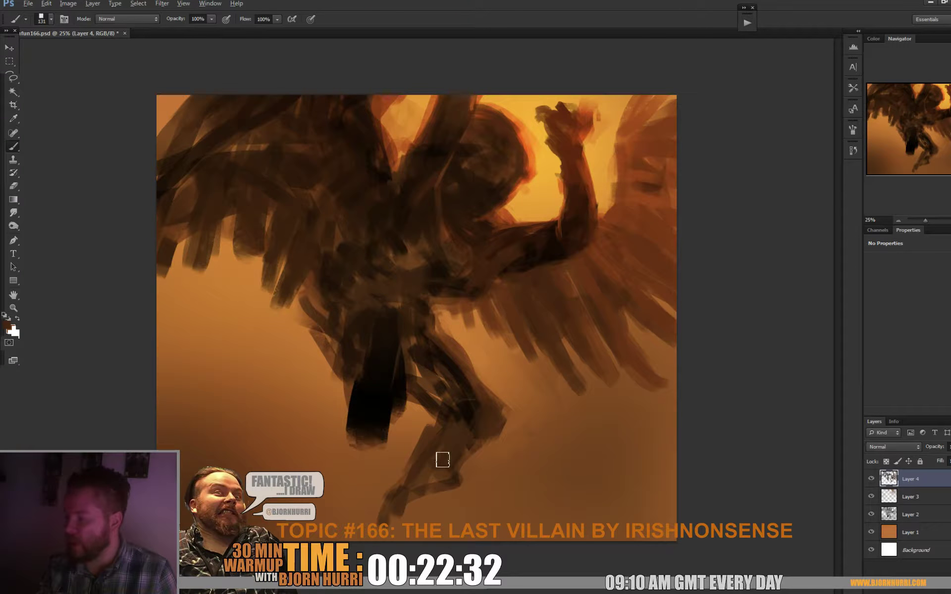
# Step: Fill in the hip and upper thigh, covering the light gaps with sampled browns
pyautogui.keyDown('alt'); pyautogui.click(470, 329); pyautogui.keyUp('alt')
pyautogui.moveTo(421, 341)
pyautogui.mouseDown()
pyautogui.moveTo(419, 371)
pyautogui.moveTo(448, 368)
pyautogui.moveTo(430, 363)
pyautogui.moveTo(437, 349)
pyautogui.moveTo(459, 376)
pyautogui.moveTo(412, 364)
pyautogui.moveTo(420, 304)
pyautogui.moveTo(393, 327)
pyautogui.mouseUp()
pyautogui.keyDown('alt'); pyautogui.click(444, 369); pyautogui.keyUp('alt')
pyautogui.keyDown('alt'); pyautogui.click(448, 371); pyautogui.keyUp('alt')
pyautogui.keyDown('alt'); pyautogui.click(411, 362); pyautogui.keyUp('alt')
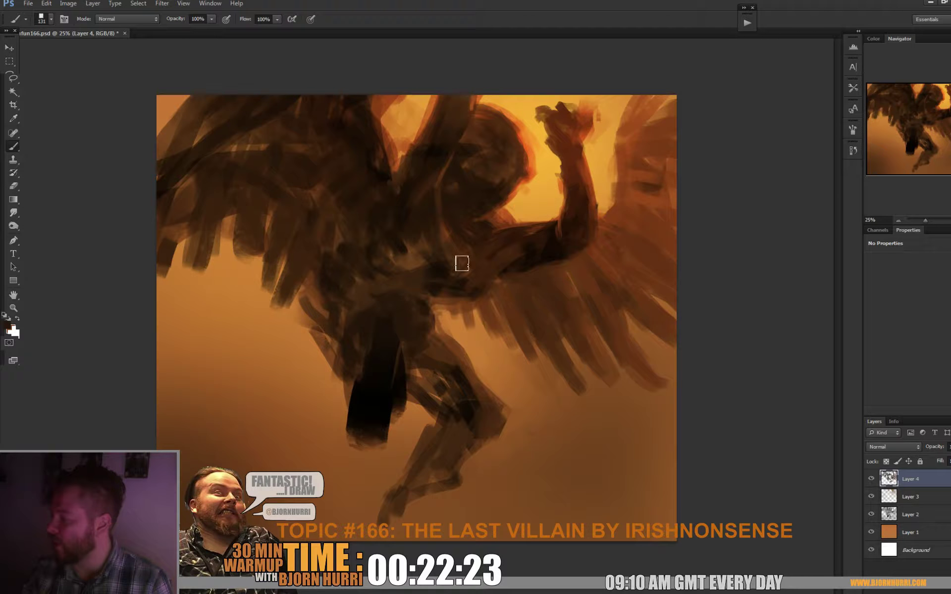
# Step: Set the brush size to 35 px and paint an orange rim light along the top of the front thigh
pyautogui.keyDown('alt'); pyautogui.click(522, 187); pyautogui.keyUp('alt')
pyautogui.rightClick(526, 232)
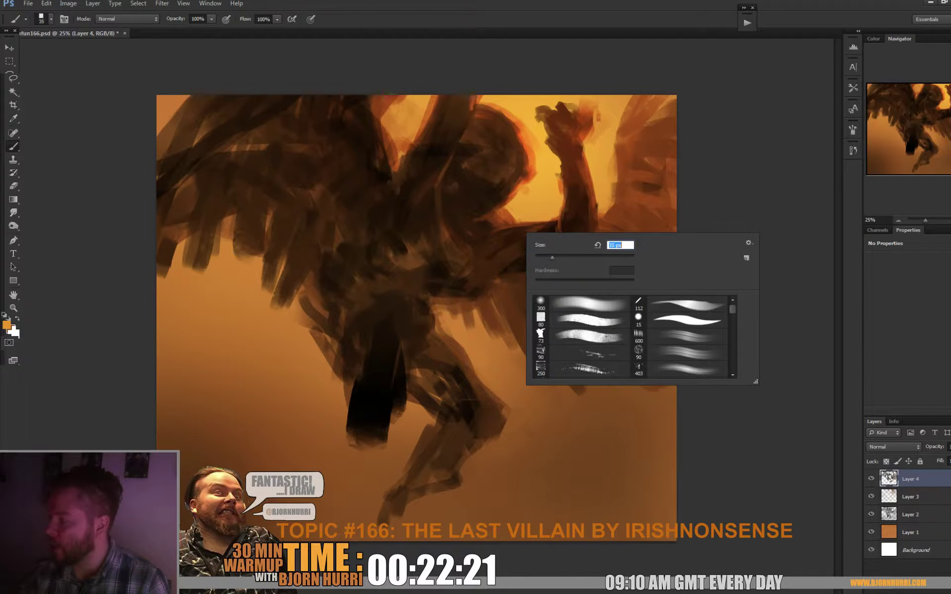
pyautogui.press('Return')
pyautogui.keyDown('alt'); pyautogui.click(507, 214); pyautogui.keyUp('alt')
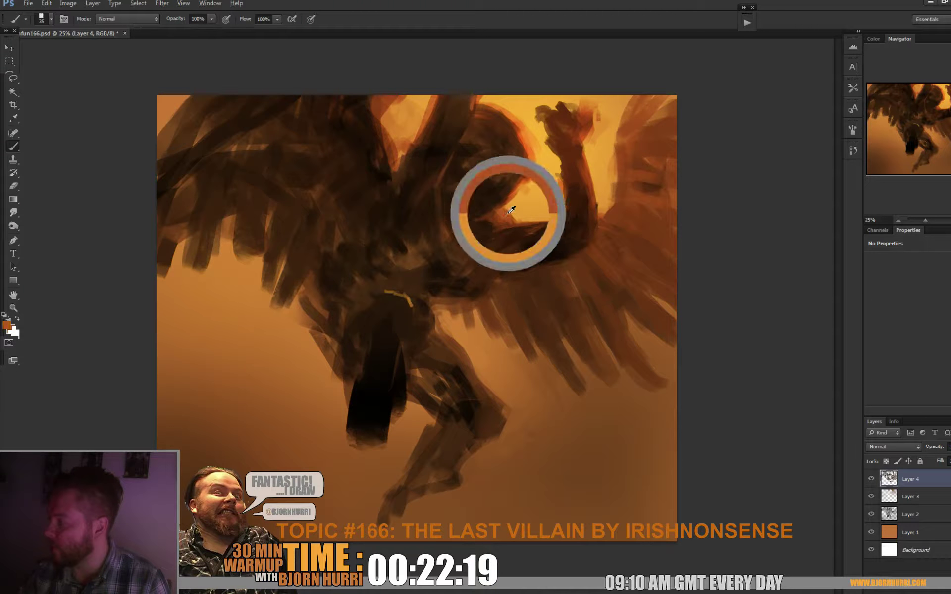
pyautogui.moveTo(412, 302); pyautogui.dragTo(422, 318)
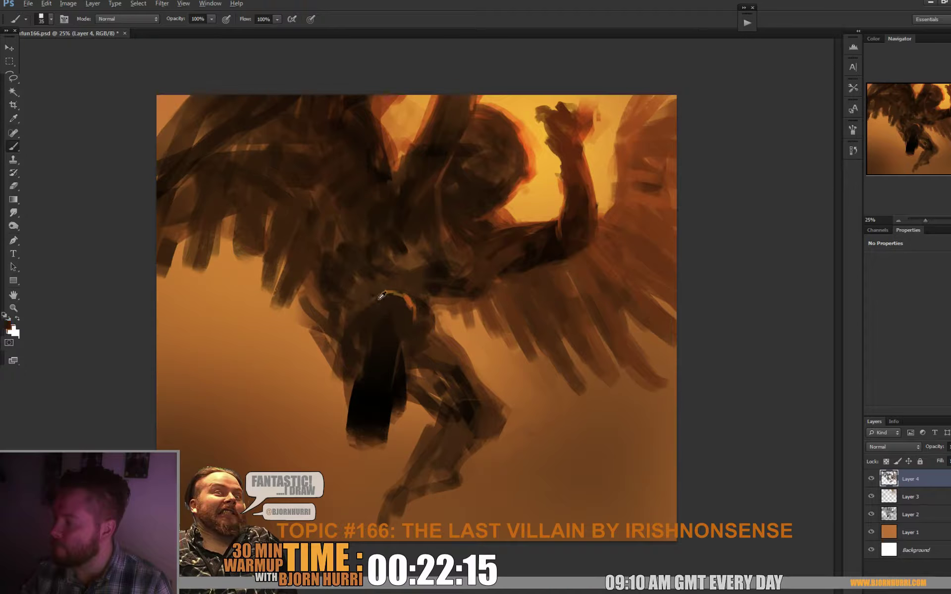
# Step: Blend the rim light into the front thigh and refine the adjoining hip edge with sampled browns and oranges
pyautogui.moveTo(394, 297); pyautogui.dragTo(413, 318)
pyautogui.keyDown('alt'); pyautogui.click(408, 303); pyautogui.keyUp('alt')
pyautogui.keyDown('alt'); pyautogui.click(409, 308); pyautogui.keyUp('alt')
pyautogui.keyDown('alt'); pyautogui.click(403, 307); pyautogui.keyUp('alt')
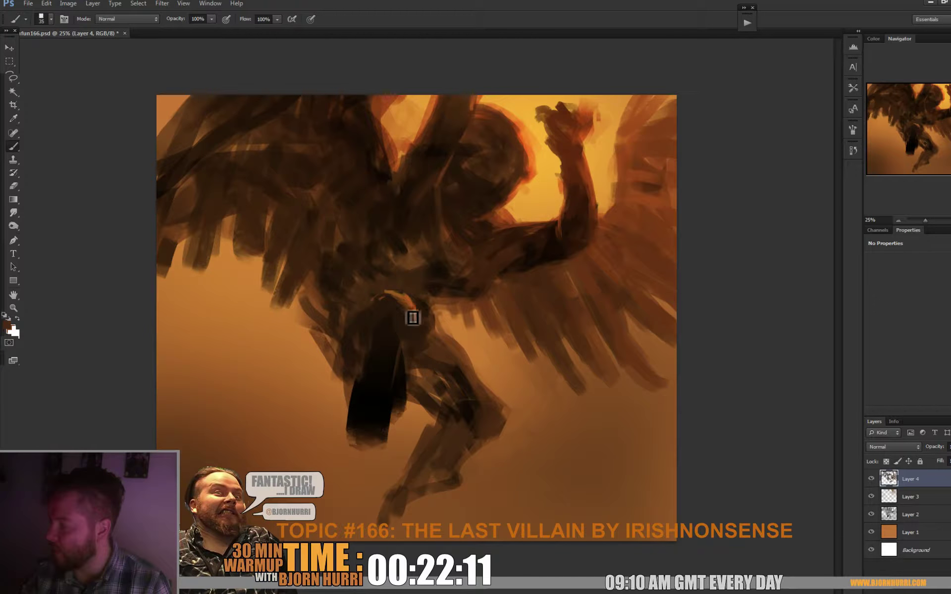
pyautogui.keyDown('alt'); pyautogui.click(418, 313); pyautogui.keyUp('alt')
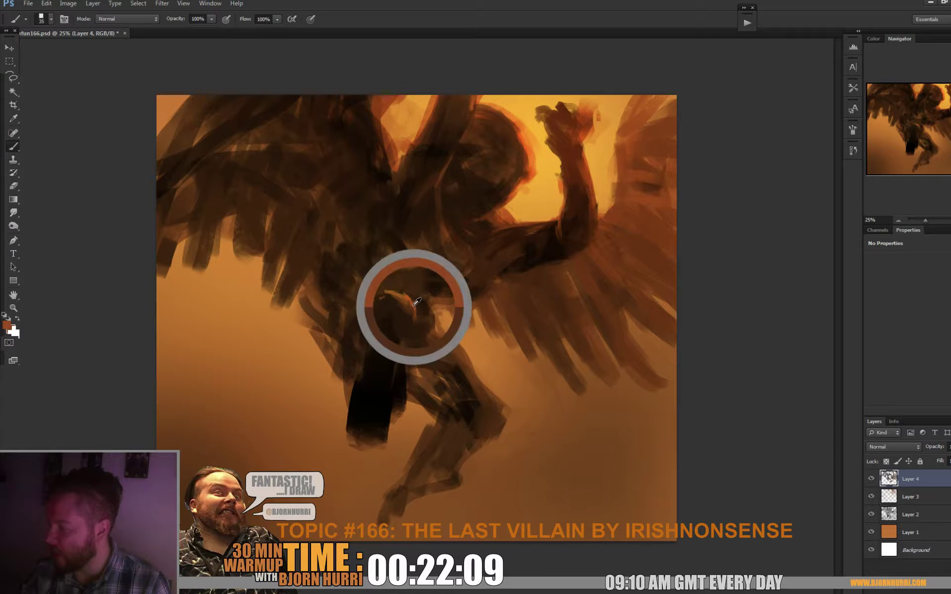
pyautogui.keyDown('alt'); pyautogui.click(413, 334); pyautogui.keyUp('alt')
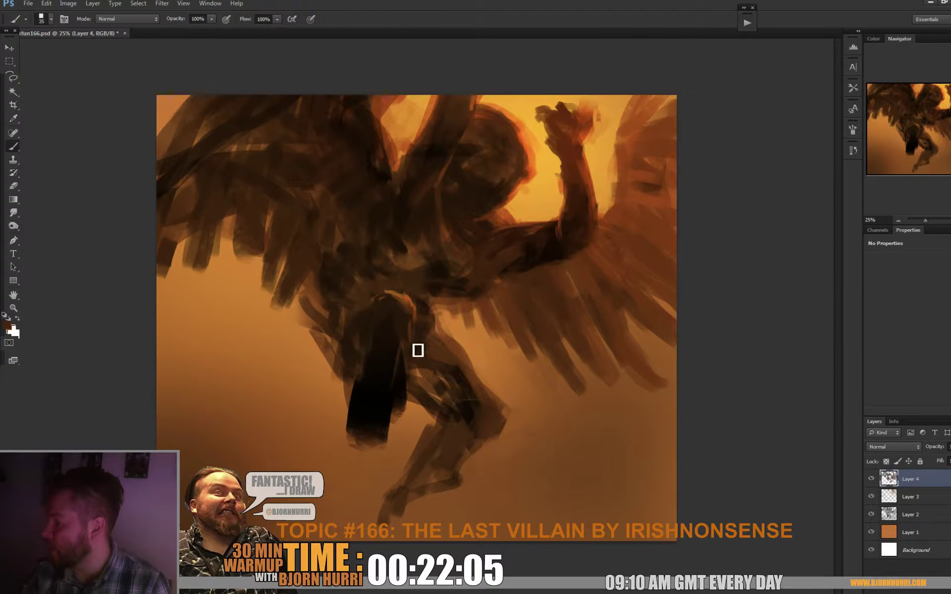
pyautogui.keyDown('alt'); pyautogui.click(435, 321); pyautogui.keyUp('alt')
pyautogui.keyDown('alt'); pyautogui.click(440, 318); pyautogui.keyUp('alt')
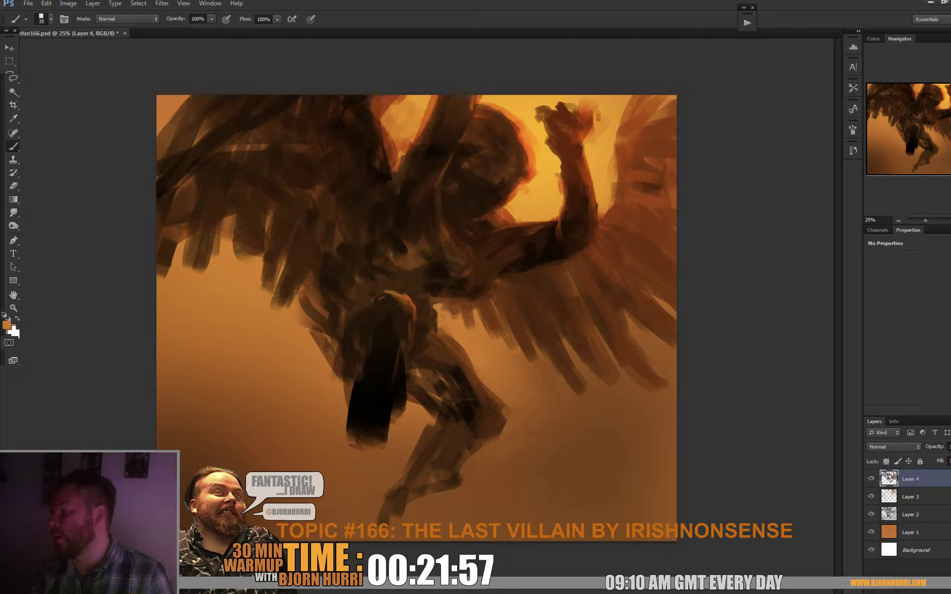
# Step: Set the brush size to 101 px, darken the torso with sampled brown and clean the head's outer edge with background yellow
pyautogui.keyDown('alt'); pyautogui.click(445, 296); pyautogui.keyUp('alt')
pyautogui.rightClick(440, 293)
pyautogui.click(499, 294)
pyautogui.click(424, 267)
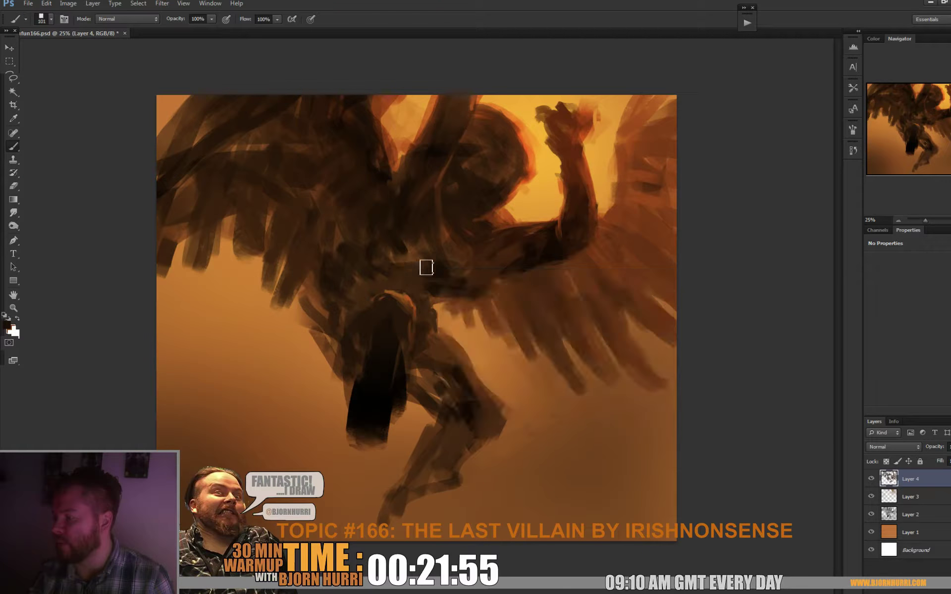
pyautogui.moveTo(402, 269); pyautogui.dragTo(430, 259)
pyautogui.keyDown('alt'); pyautogui.click(425, 257); pyautogui.keyUp('alt')
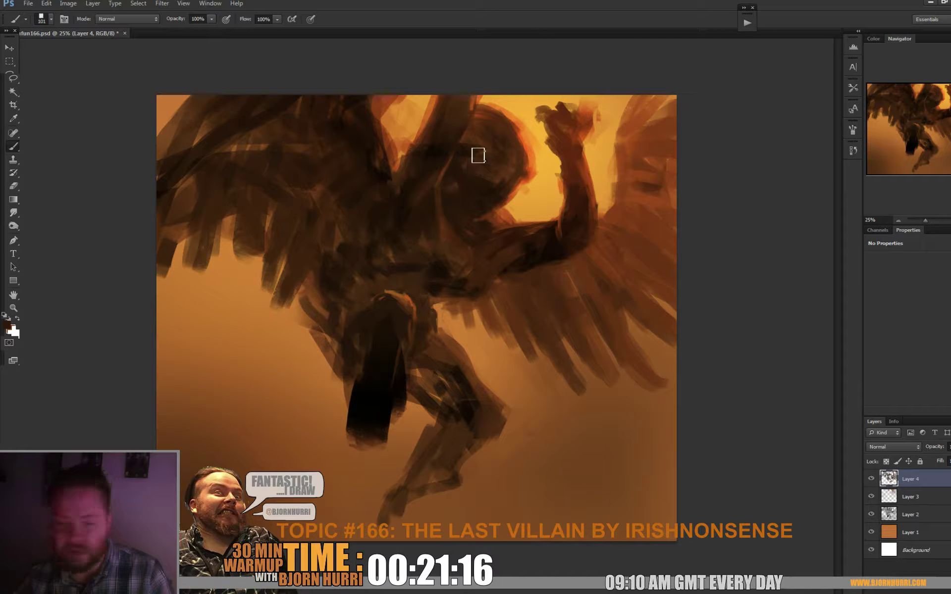
pyautogui.keyDown('alt'); pyautogui.click(533, 139); pyautogui.keyUp('alt')
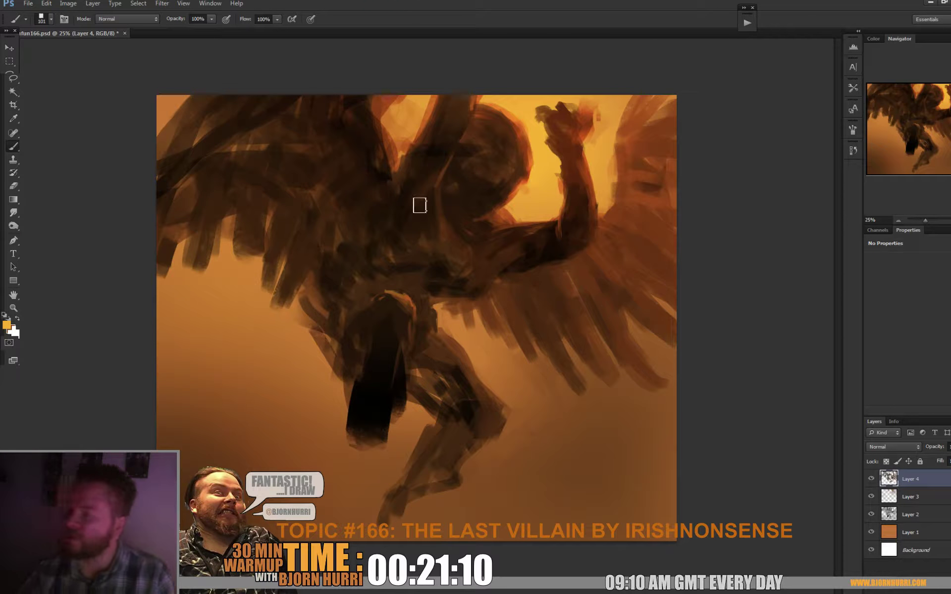
pyautogui.keyDown('alt'); pyautogui.click(344, 210); pyautogui.keyUp('alt')
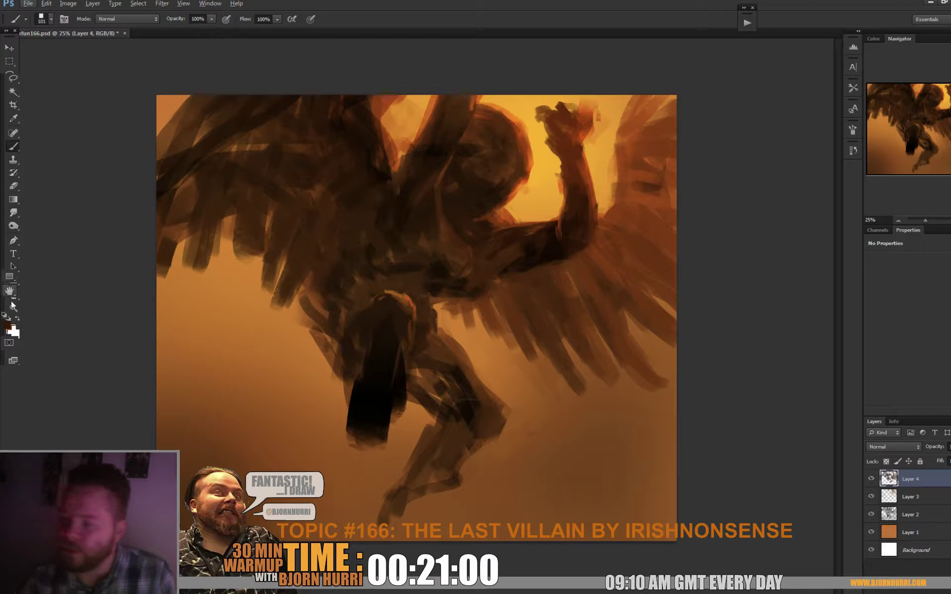
pyautogui.click(9, 328)
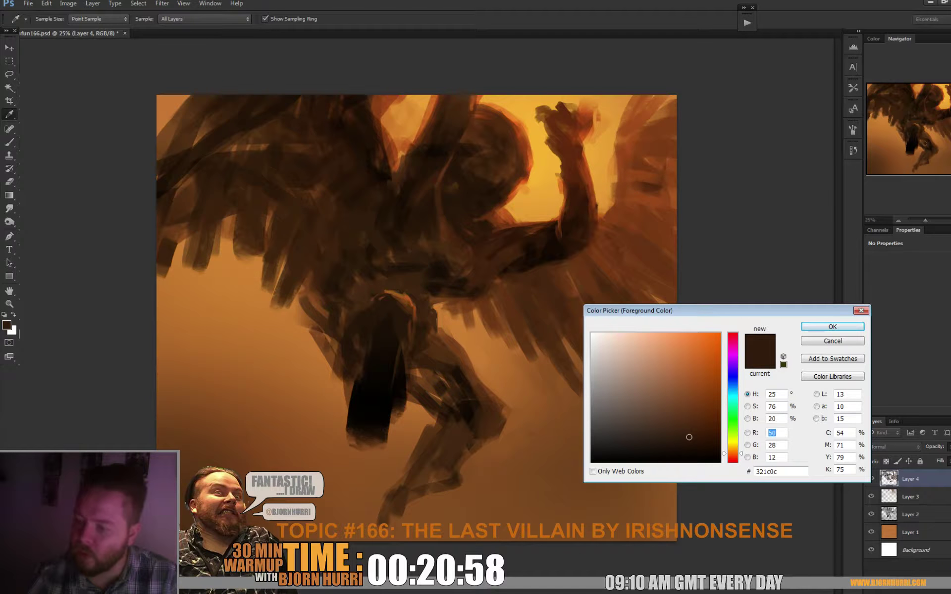
pyautogui.press('Return')
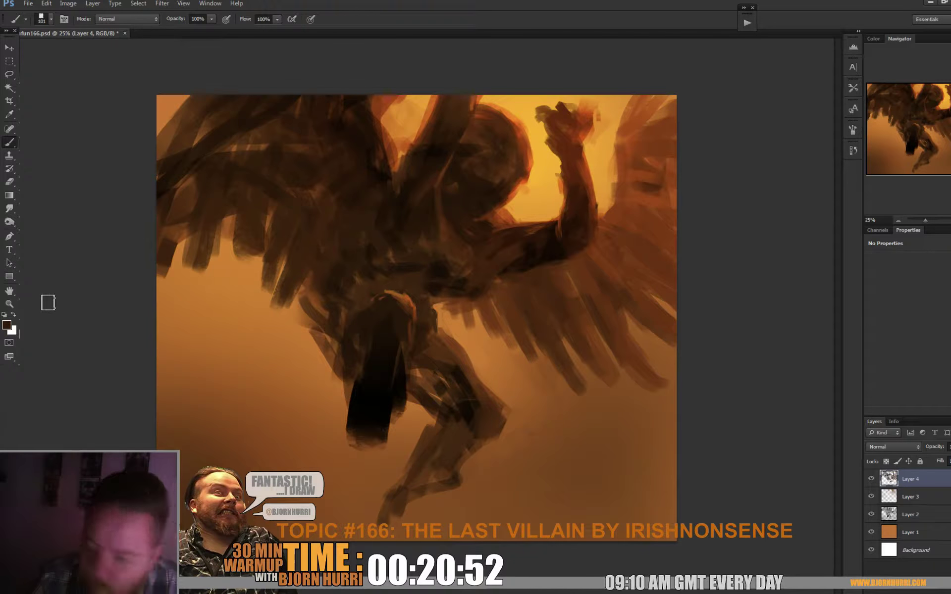
pyautogui.click(14, 32)
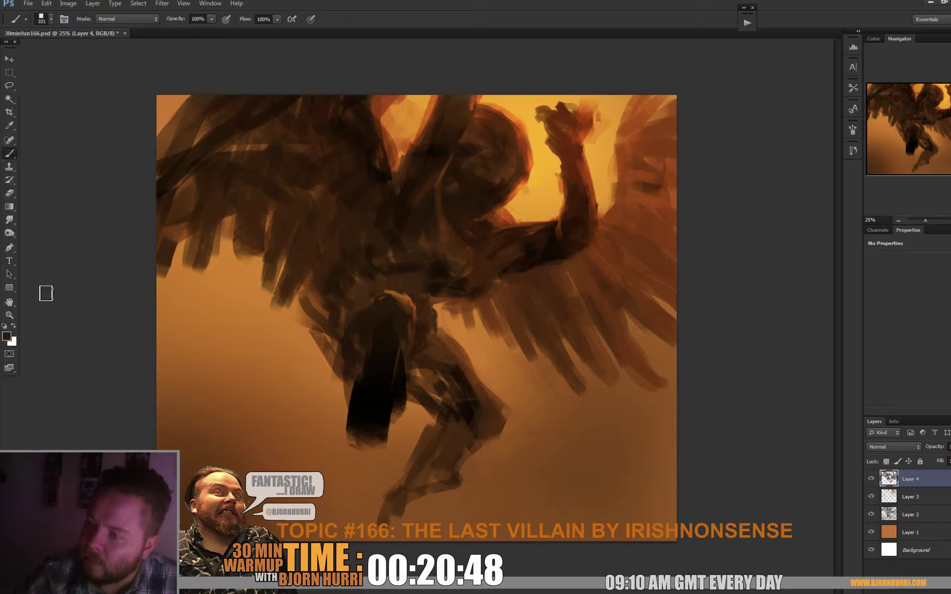
# Step: Choose a muted teal as the foreground color and dab two eyes onto the face
pyautogui.click(6, 336)
pyautogui.click(732, 396)
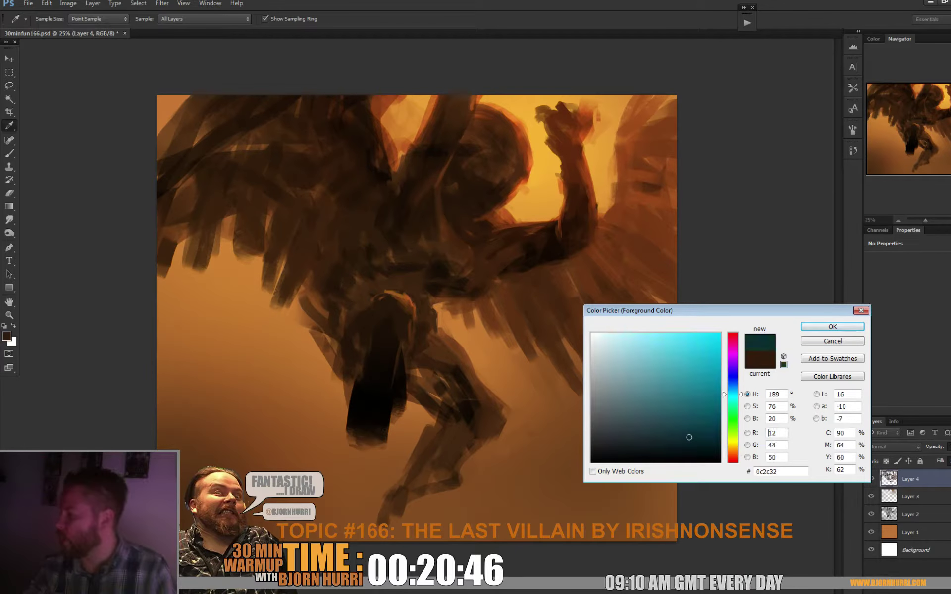
pyautogui.click(651, 402)
pyautogui.click(832, 327)
pyautogui.press('b')
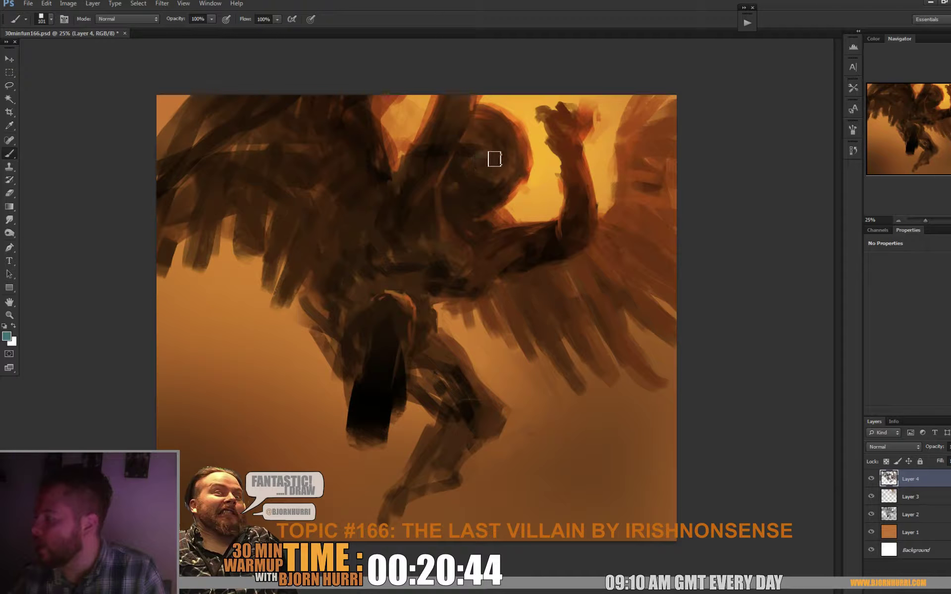
pyautogui.click(510, 174)
# Step: Set the brush size to 29 px and trim the teal eyes into shape with sampled dark brown
pyautogui.keyDown('alt'); pyautogui.click(490, 159); pyautogui.keyUp('alt')
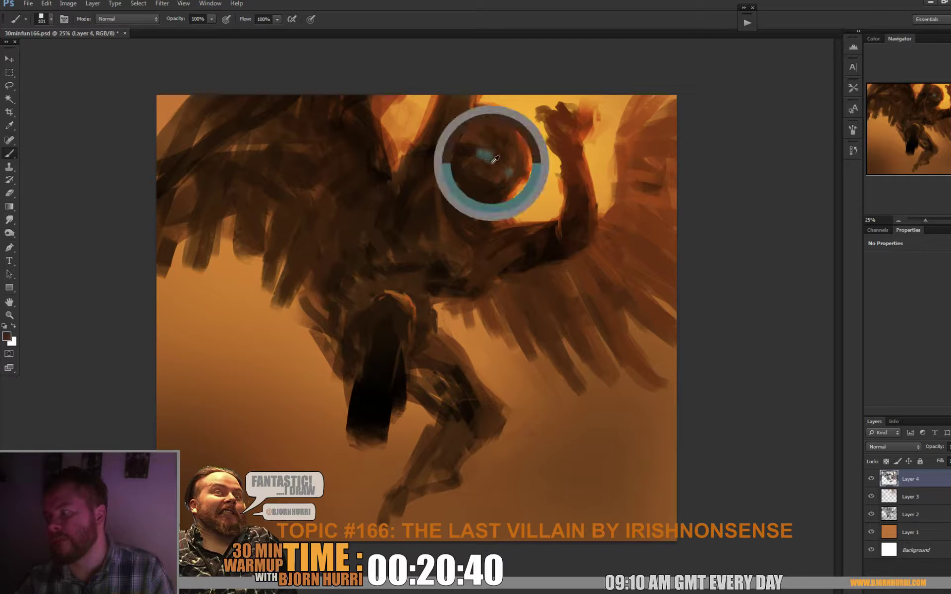
pyautogui.rightClick(534, 174)
pyautogui.click(501, 153)
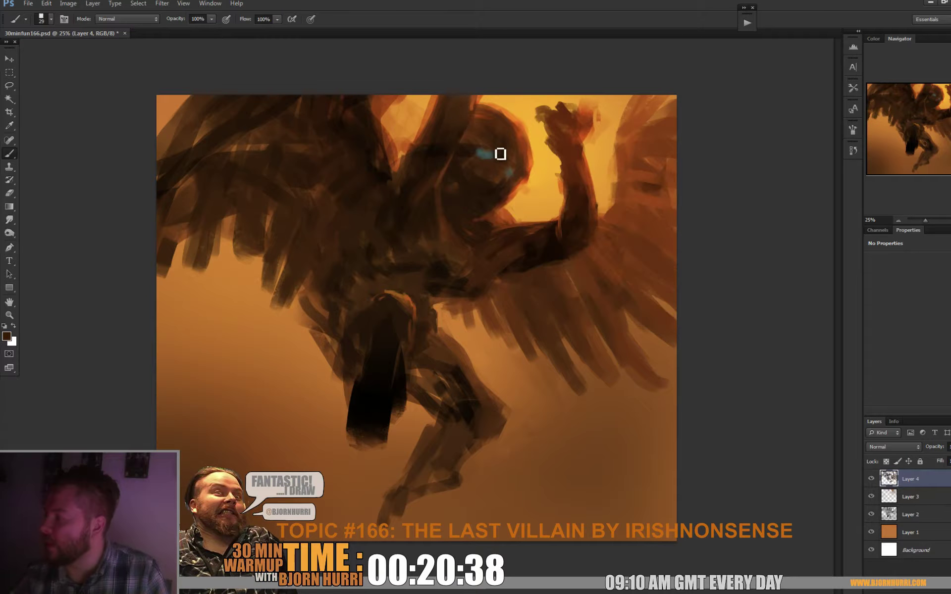
pyautogui.moveTo(498, 155); pyautogui.dragTo(487, 154)
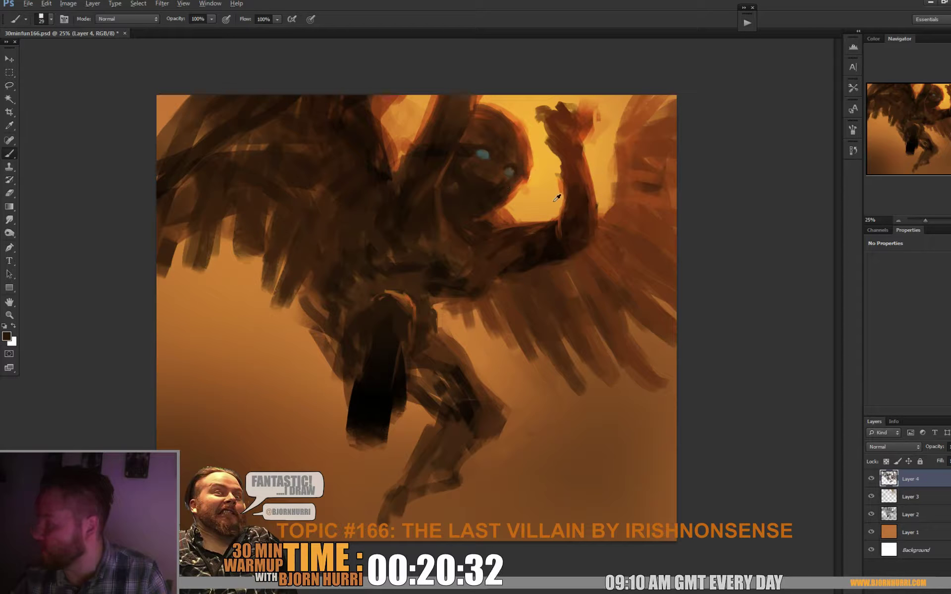
# Step: Paint a toothy grin below the eyes with sampled teal, separating the teeth with sampled dark brown
pyautogui.keyDown('alt'); pyautogui.click(481, 154); pyautogui.keyUp('alt')
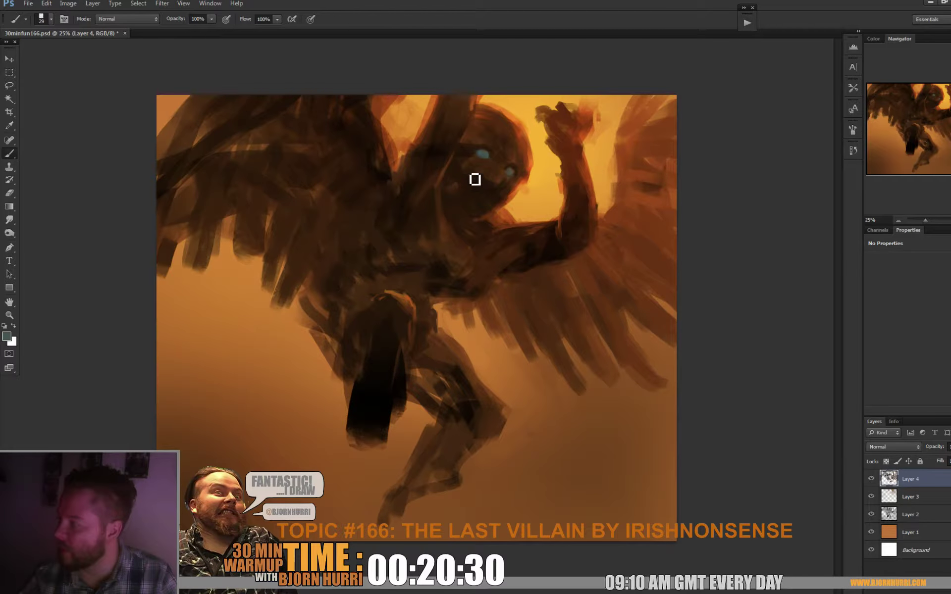
pyautogui.click(489, 184)
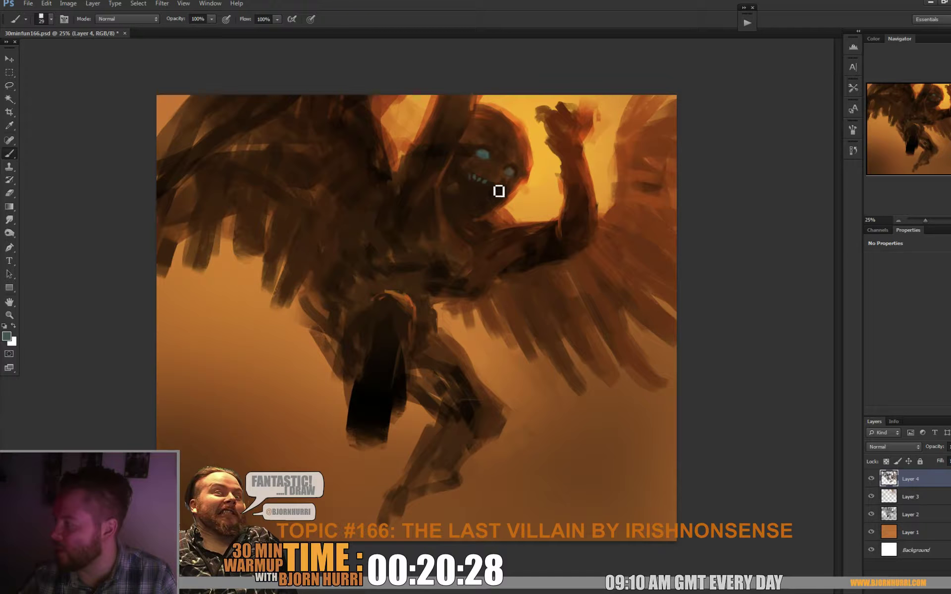
pyautogui.keyDown('alt'); pyautogui.click(497, 190); pyautogui.keyUp('alt')
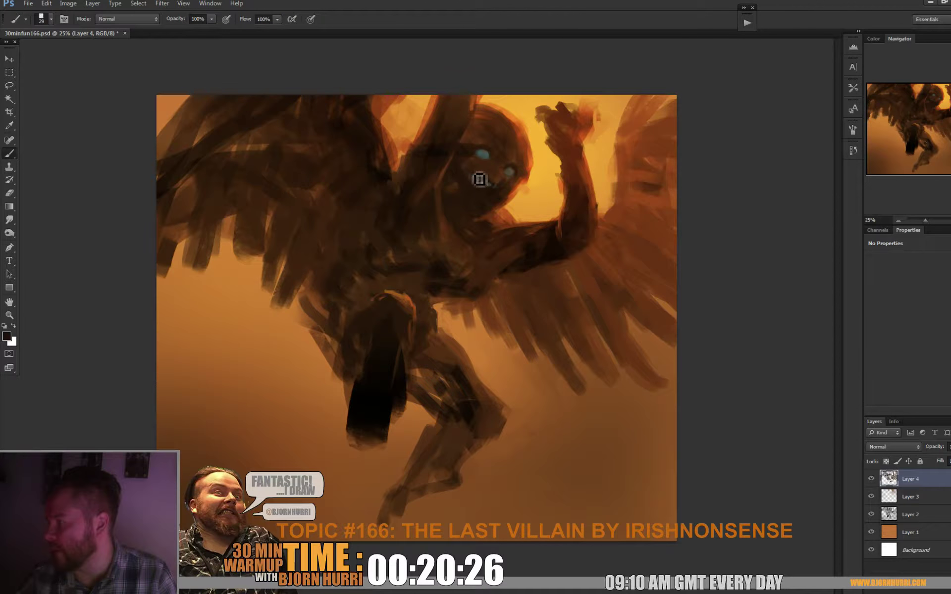
pyautogui.moveTo(481, 180)
pyautogui.mouseDown()
pyautogui.moveTo(469, 177)
pyautogui.moveTo(477, 180)
pyautogui.mouseUp()
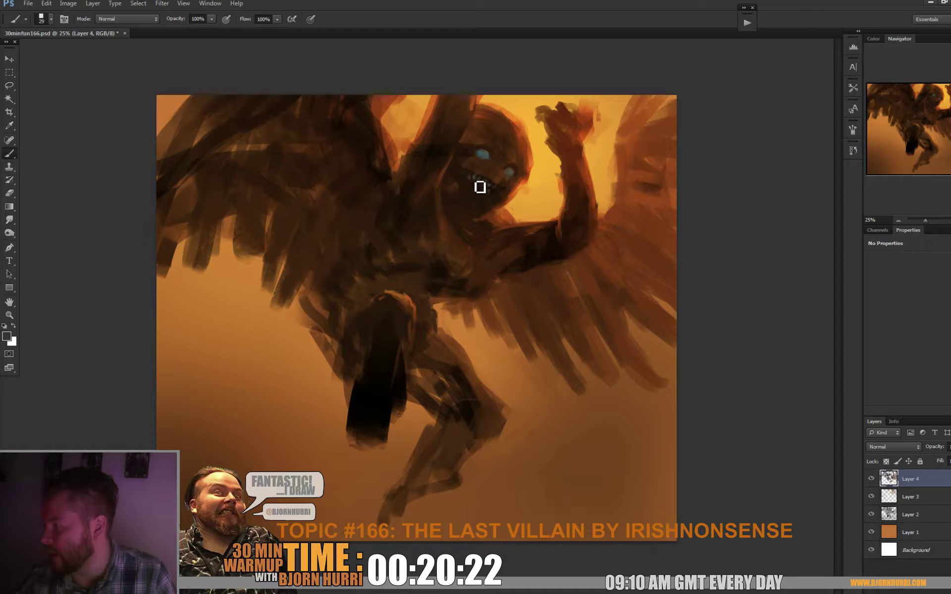
pyautogui.moveTo(487, 193); pyautogui.dragTo(482, 189)
pyautogui.keyDown('alt'); pyautogui.click(479, 196); pyautogui.keyUp('alt')
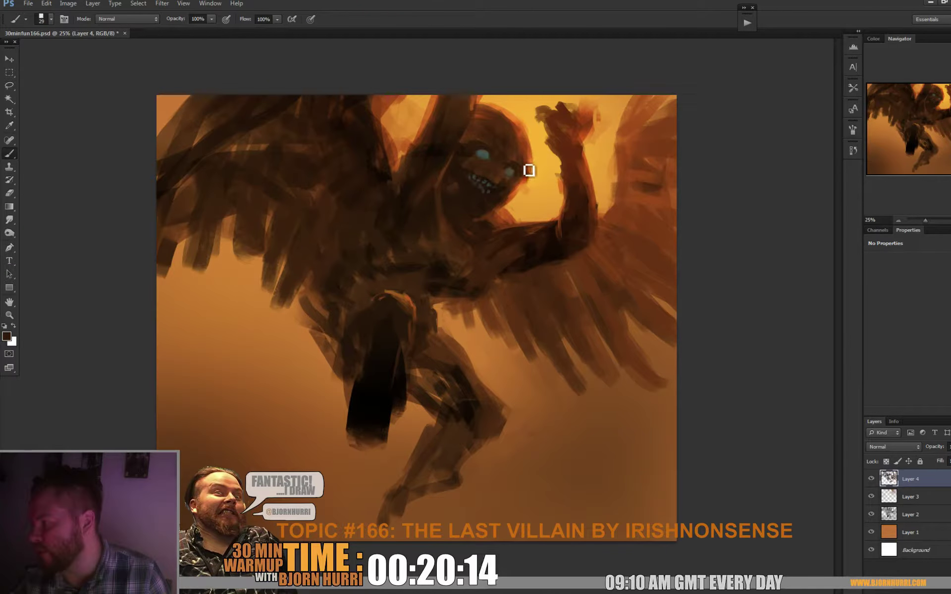
# Step: Set the brush size to 10 px and paint fine hair wisps across the top of the head with sampled orange
pyautogui.keyDown('alt'); pyautogui.click(535, 150); pyautogui.keyUp('alt')
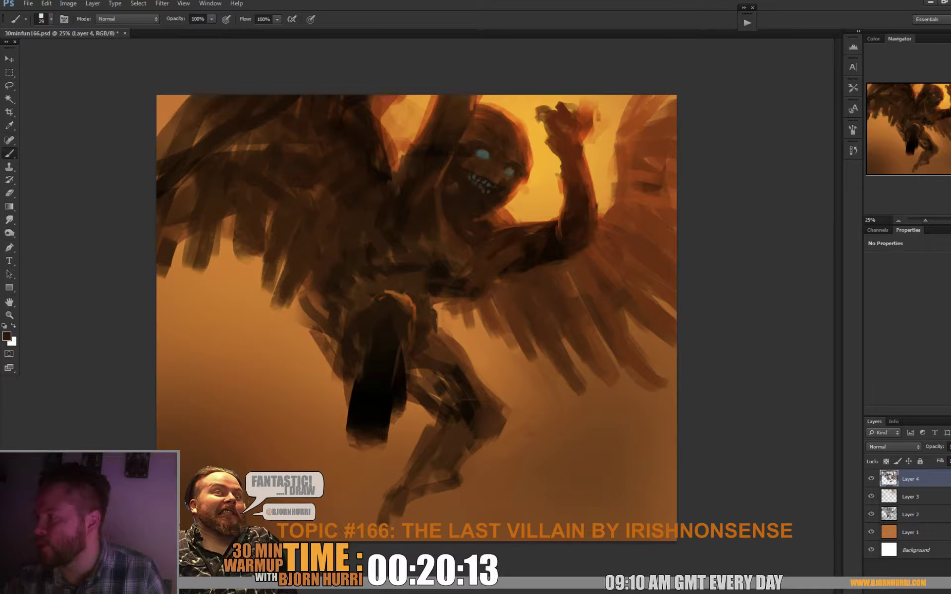
pyautogui.rightClick(515, 123)
pyautogui.click(531, 138)
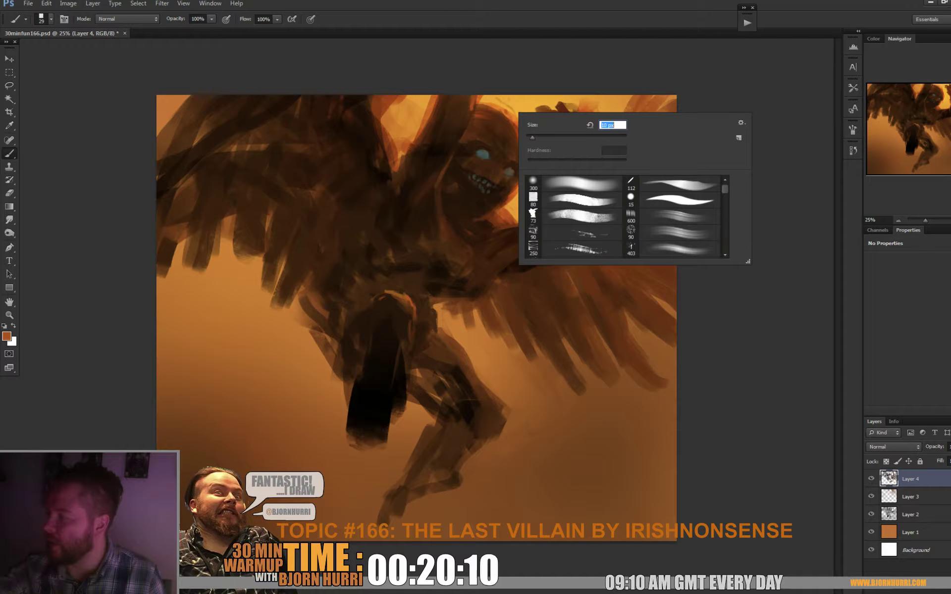
pyautogui.keyDown('alt'); pyautogui.click(509, 119); pyautogui.keyUp('alt')
pyautogui.moveTo(509, 119); pyautogui.dragTo(496, 98)
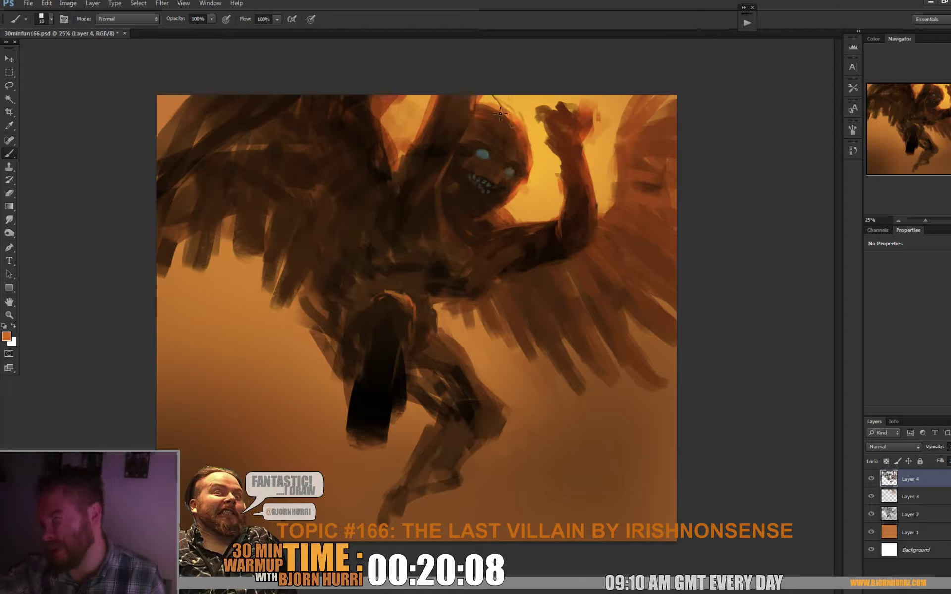
# Step: Set the brush size to 35 px and extend the hair strands with sampled browns, adding sampled orange along the raised arm beside the head
pyautogui.rightClick(505, 141)
pyautogui.click(523, 159)
pyautogui.keyDown('alt'); pyautogui.click(497, 110); pyautogui.keyUp('alt')
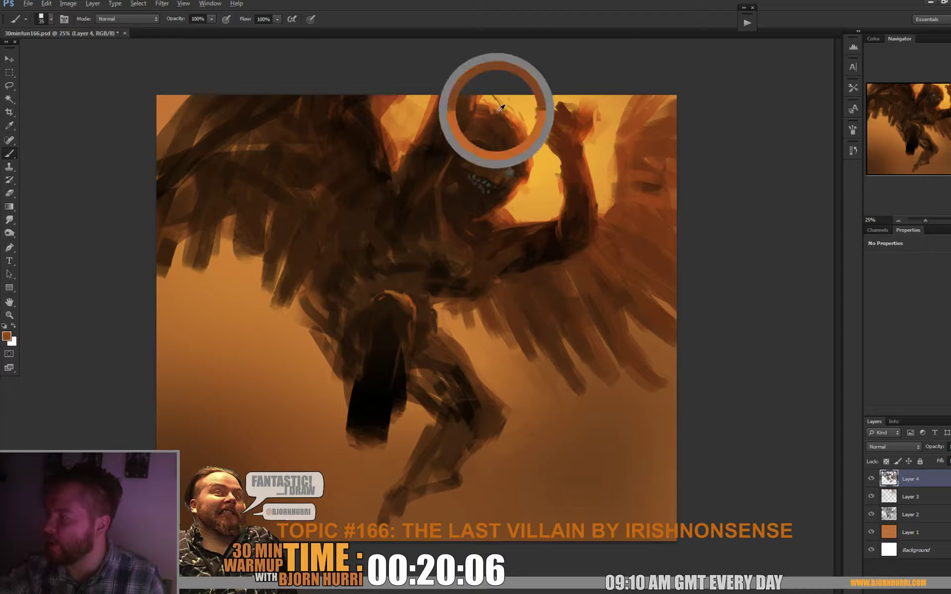
pyautogui.moveTo(500, 110); pyautogui.dragTo(520, 137)
pyautogui.keyDown('alt'); pyautogui.click(511, 126); pyautogui.keyUp('alt')
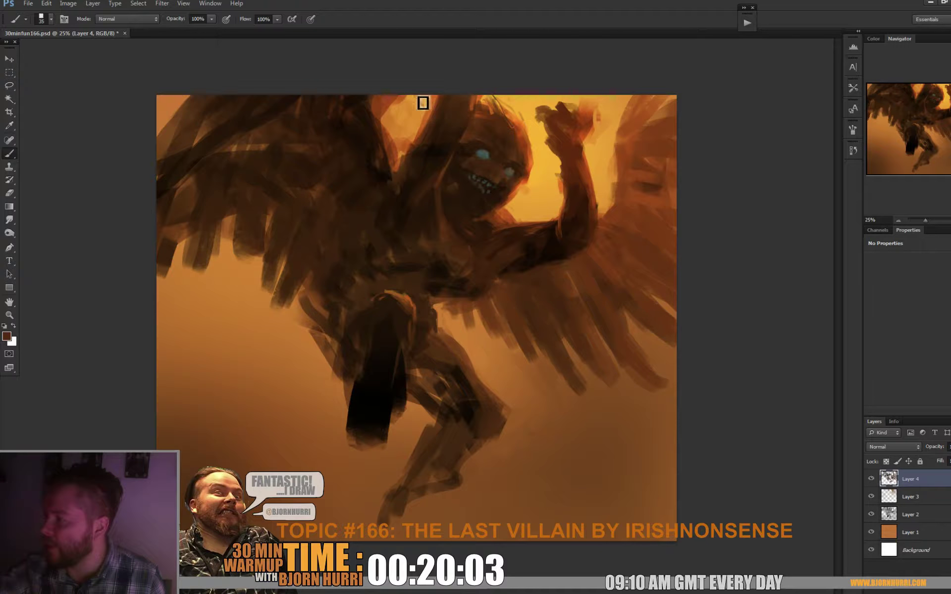
pyautogui.keyDown('alt'); pyautogui.click(428, 115); pyautogui.keyUp('alt')
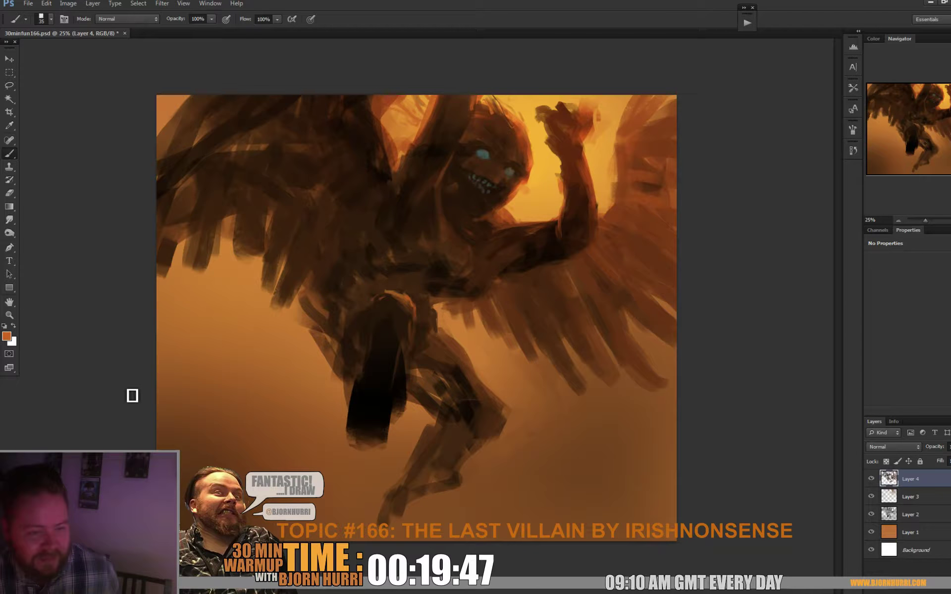
pyautogui.rightClick(132, 389)
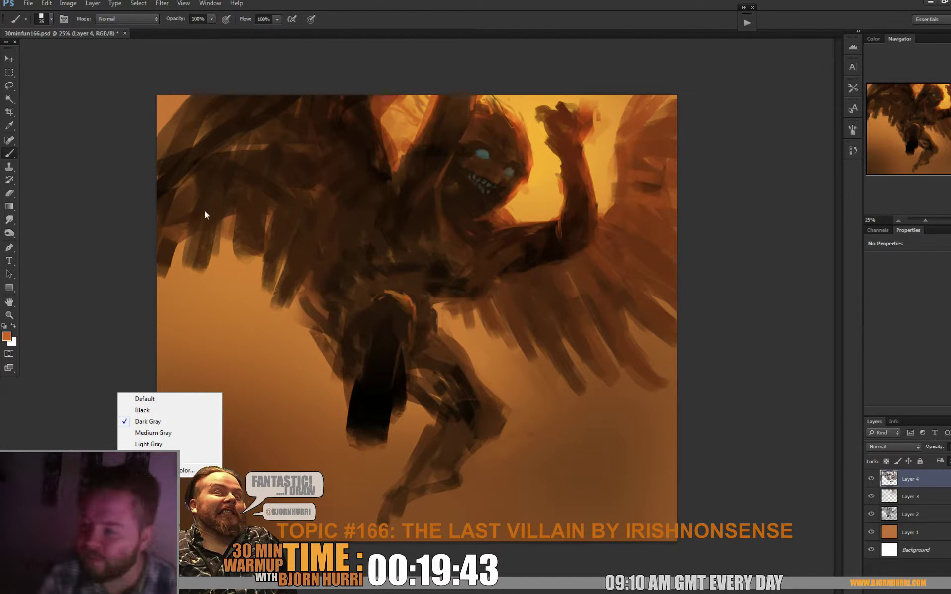
pyautogui.click(79, 143)
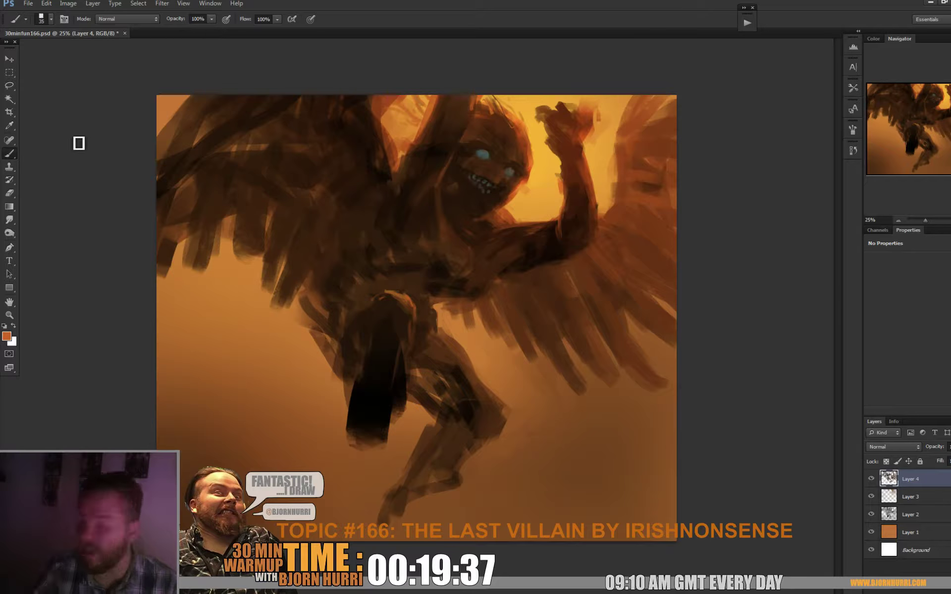
# Step: Darken the raised arm beside the head with sampled dark brown and refine the hair strands with browns sampled from the head
pyautogui.keyDown('alt'); pyautogui.click(401, 169); pyautogui.keyUp('alt')
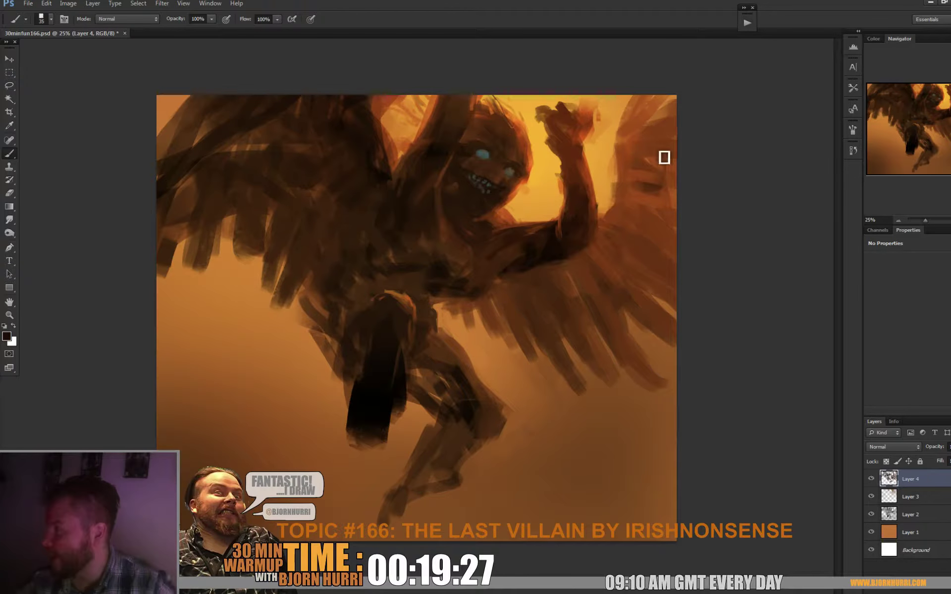
pyautogui.keyDown('alt'); pyautogui.click(502, 121); pyautogui.keyUp('alt')
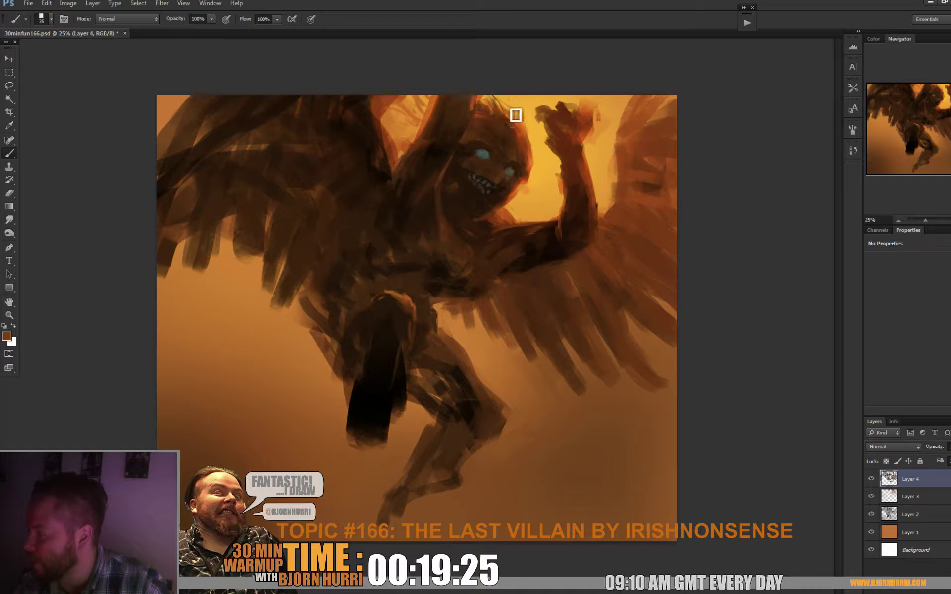
pyautogui.keyDown('alt'); pyautogui.click(519, 133); pyautogui.keyUp('alt')
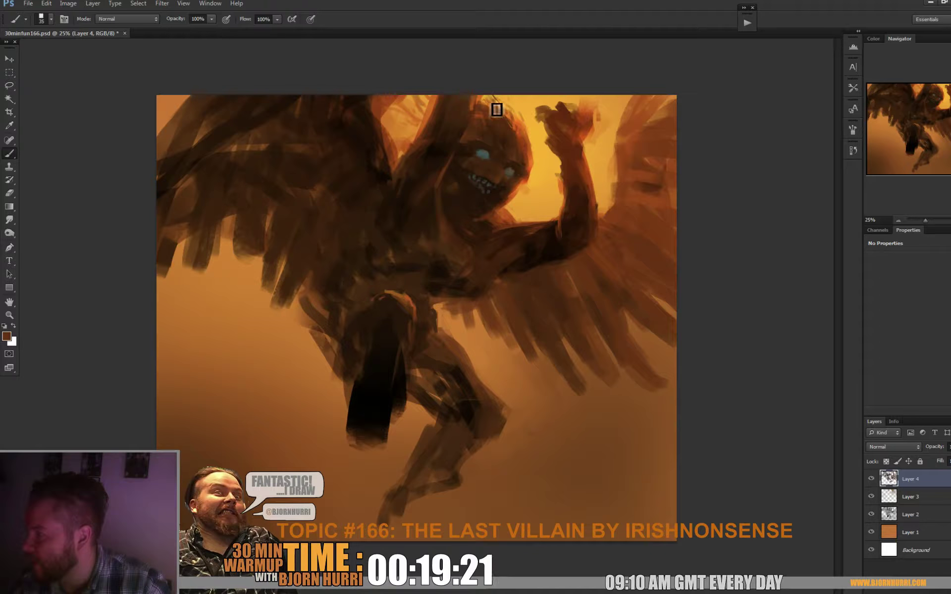
pyautogui.keyDown('alt'); pyautogui.click(481, 113); pyautogui.keyUp('alt')
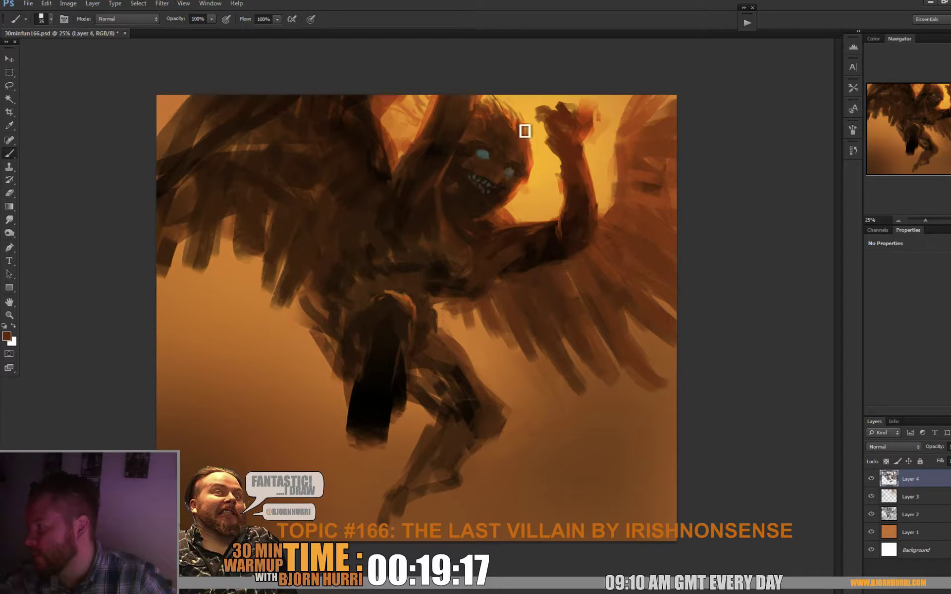
# Step: Set the brush size to 64 px and glaze a dim teal glow over the forehead and brow, blending it with sampled face tones
pyautogui.keyDown('alt'); pyautogui.click(480, 160); pyautogui.keyUp('alt')
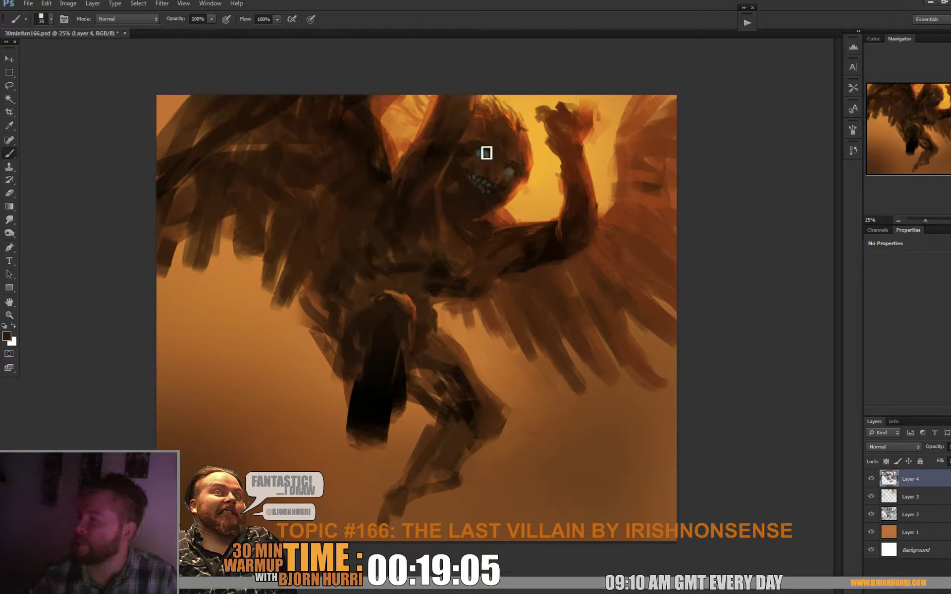
pyautogui.keyDown('alt'); pyautogui.click(485, 151); pyautogui.keyUp('alt')
pyautogui.rightClick(507, 147)
pyautogui.click(494, 144)
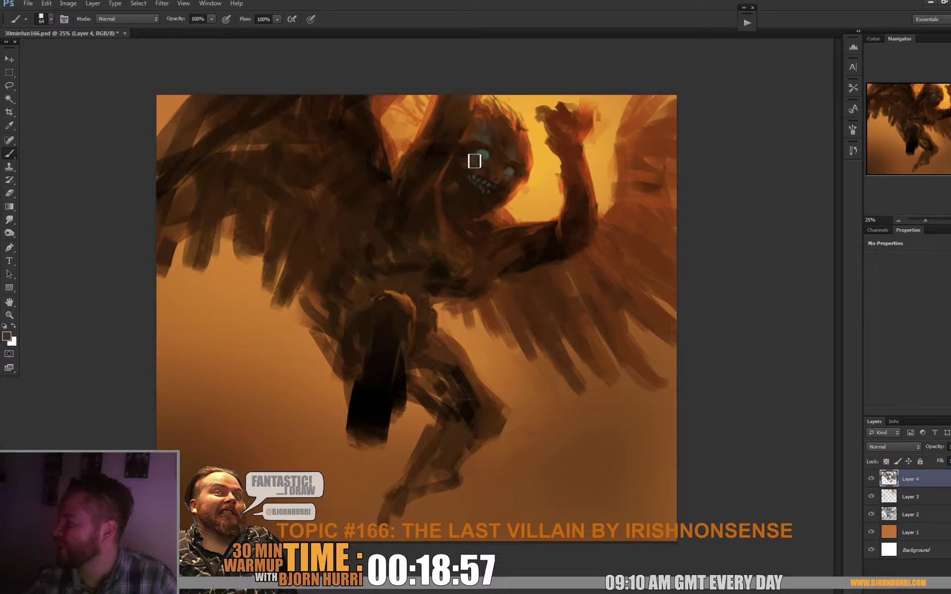
pyautogui.keyDown('alt'); pyautogui.click(492, 128); pyautogui.keyUp('alt')
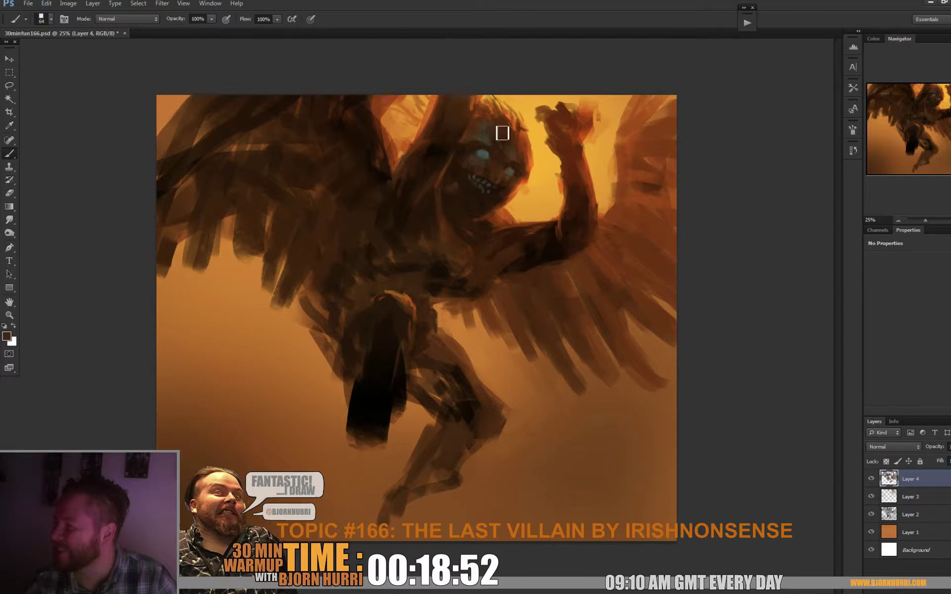
pyautogui.keyDown('alt'); pyautogui.click(506, 140); pyautogui.keyUp('alt')
pyautogui.keyDown('alt'); pyautogui.click(484, 139); pyautogui.keyUp('alt')
pyautogui.moveTo(503, 125)
pyautogui.mouseDown()
pyautogui.moveTo(494, 135)
pyautogui.moveTo(493, 127)
pyautogui.mouseUp()
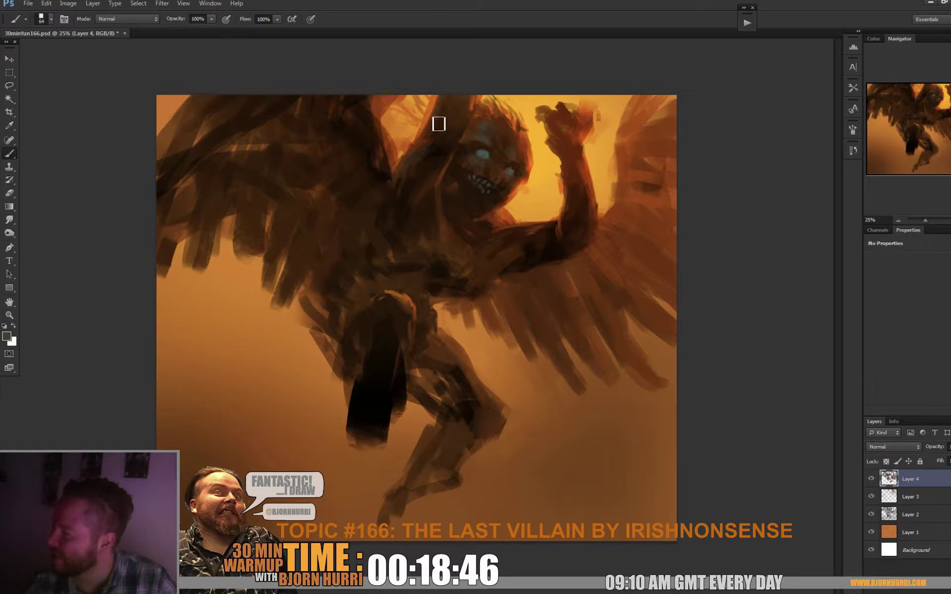
# Step: Set the brush size to 135 px and brush the muted teal-grey tone over the chest and upper thighs
pyautogui.rightClick(457, 191)
pyautogui.click(527, 213)
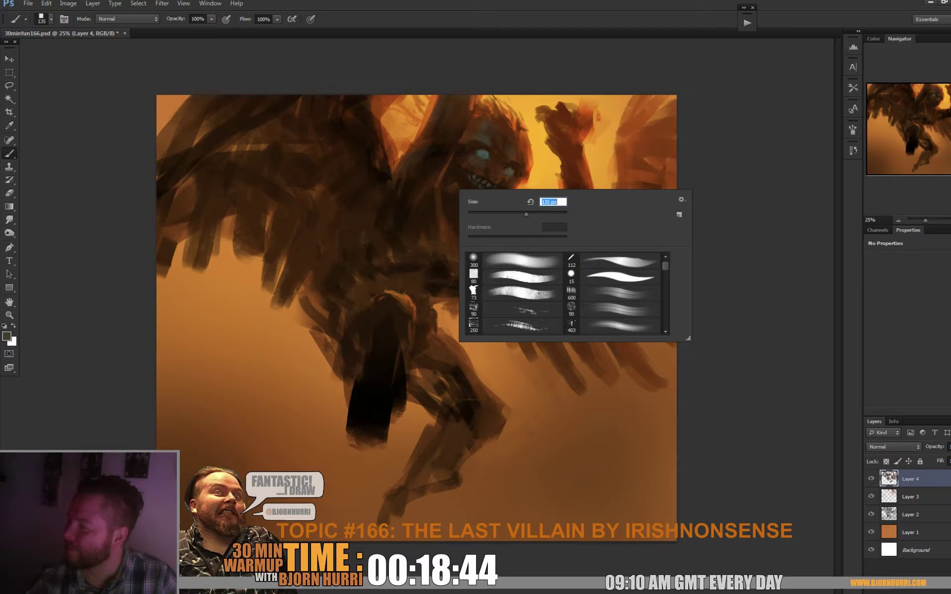
pyautogui.click(432, 233)
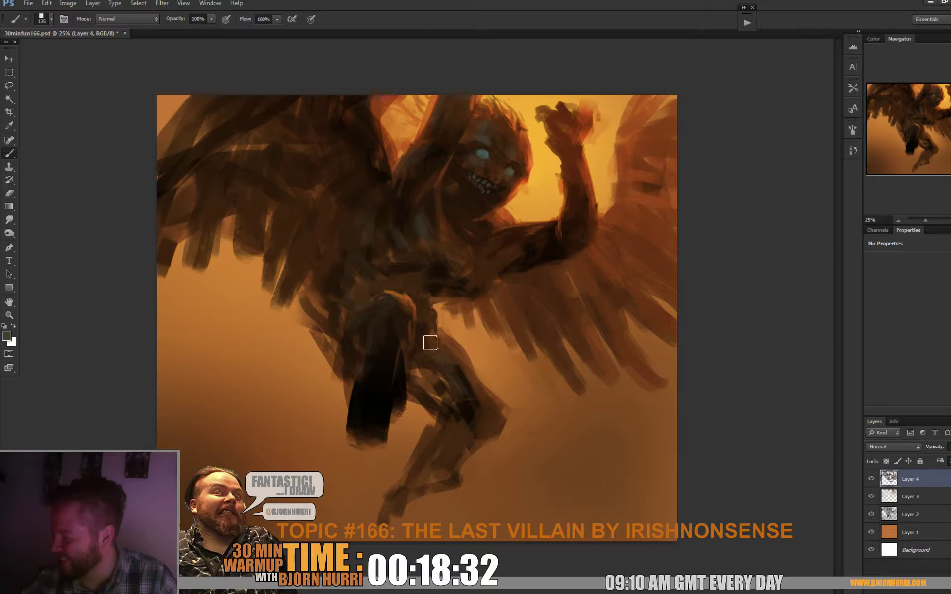
# Step: Shade the bent leg's thigh with sampled dark brown and fill out its calf and foot with brown sampled from the leg
pyautogui.keyDown('alt'); pyautogui.click(469, 379); pyautogui.keyUp('alt')
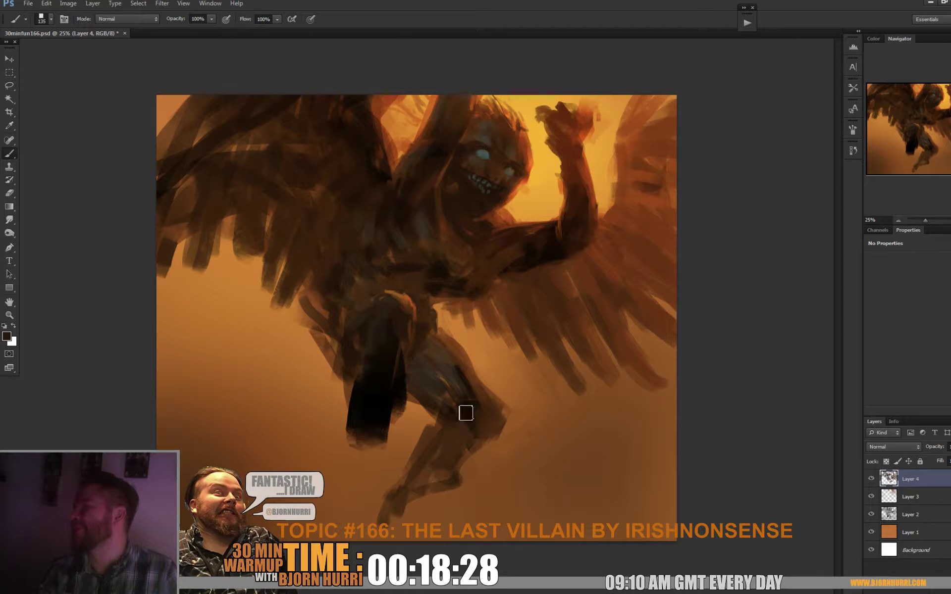
pyautogui.keyDown('alt'); pyautogui.click(453, 453); pyautogui.keyUp('alt')
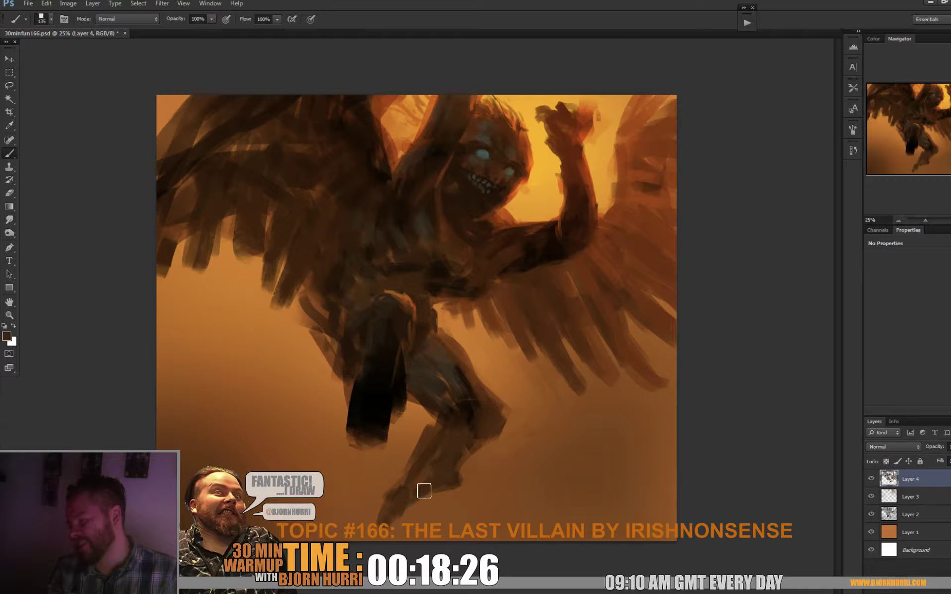
pyautogui.moveTo(424, 491)
pyautogui.mouseDown()
pyautogui.moveTo(391, 533)
pyautogui.moveTo(378, 521)
pyautogui.moveTo(373, 535)
pyautogui.moveTo(388, 500)
pyautogui.moveTo(369, 509)
pyautogui.moveTo(382, 542)
pyautogui.moveTo(442, 479)
pyautogui.mouseUp()
# Step: Extend the front leg down to the foot with sampled browns, softening its black lower end and darkening the knee
pyautogui.keyDown('alt'); pyautogui.click(366, 441); pyautogui.keyUp('alt')
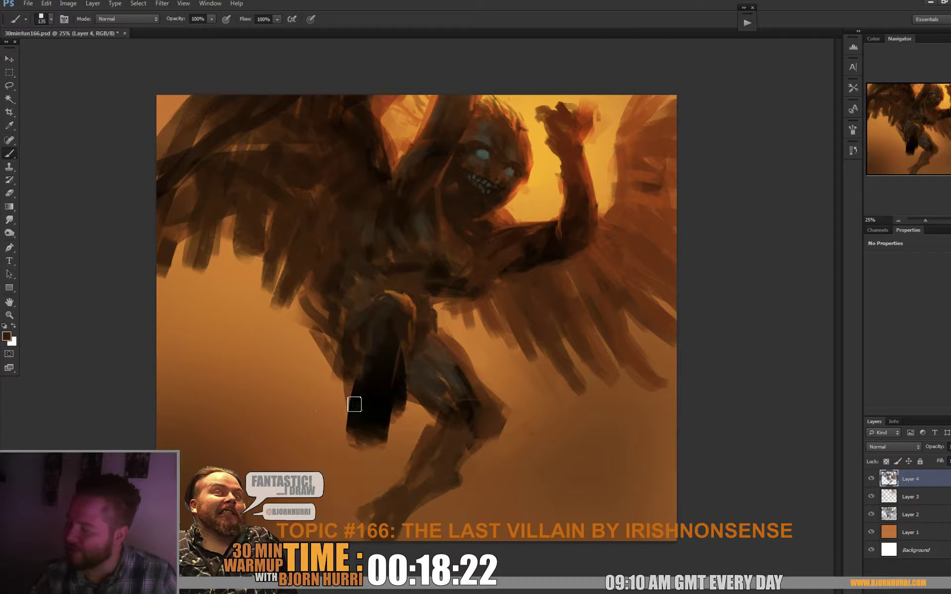
pyautogui.moveTo(354, 405)
pyautogui.mouseDown()
pyautogui.moveTo(358, 429)
pyautogui.moveTo(381, 439)
pyautogui.moveTo(363, 440)
pyautogui.moveTo(356, 416)
pyautogui.mouseUp()
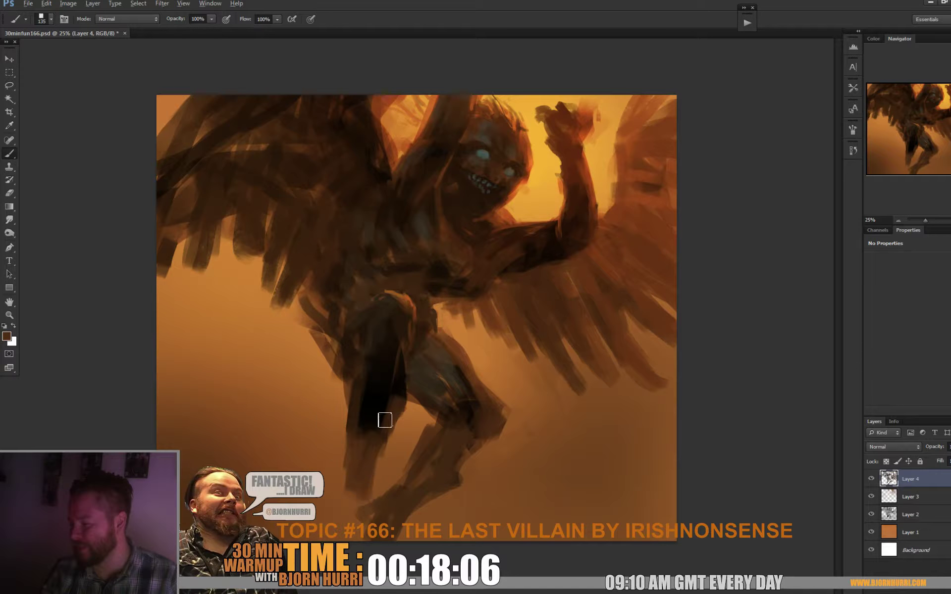
pyautogui.keyDown('alt'); pyautogui.click(374, 421); pyautogui.keyUp('alt')
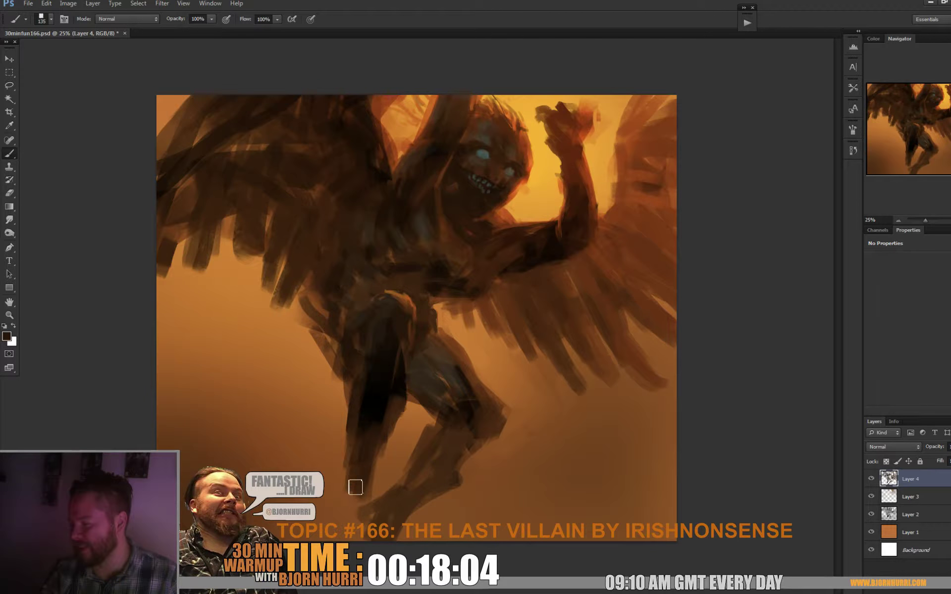
pyautogui.moveTo(370, 490)
pyautogui.mouseDown()
pyautogui.moveTo(364, 512)
pyautogui.moveTo(352, 514)
pyautogui.moveTo(362, 532)
pyautogui.mouseUp()
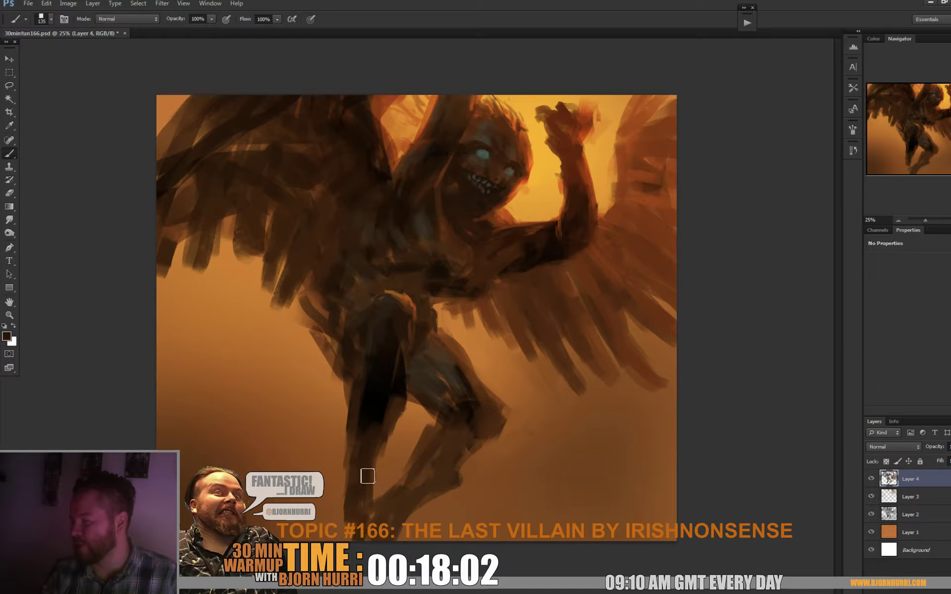
pyautogui.moveTo(381, 317); pyautogui.dragTo(389, 301)
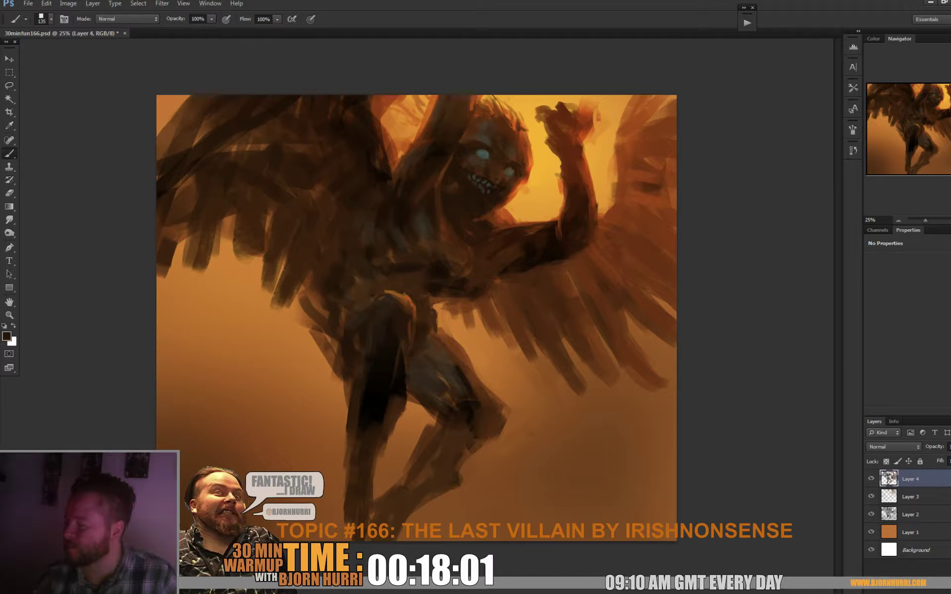
# Step: Set the brush size to 57 px to darken the front thigh's outer edge, and enlarge the brush to touch up the belly with sampled dark brown
pyautogui.rightClick(362, 342)
pyautogui.write('57')
pyautogui.press('Return')
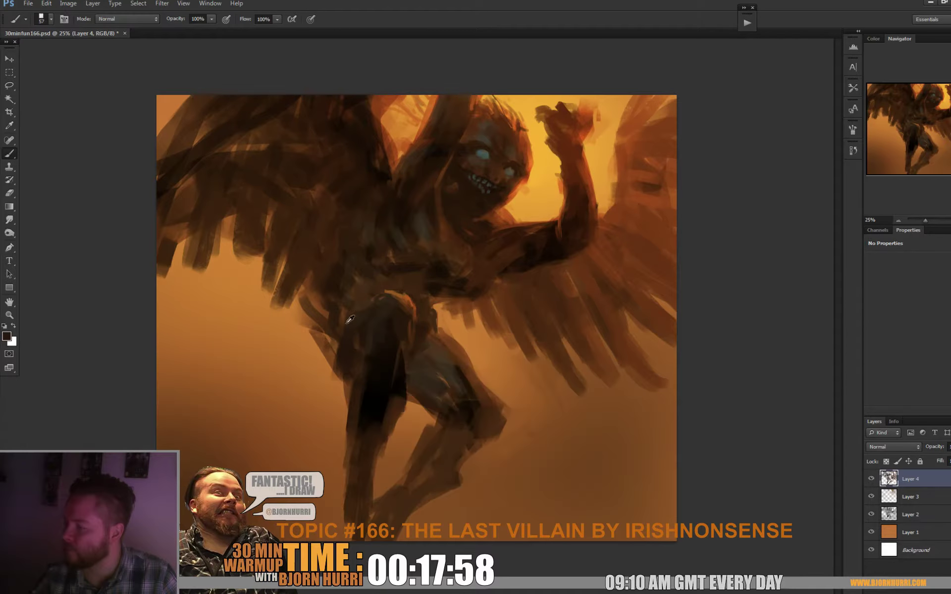
pyautogui.moveTo(339, 355); pyautogui.dragTo(343, 386)
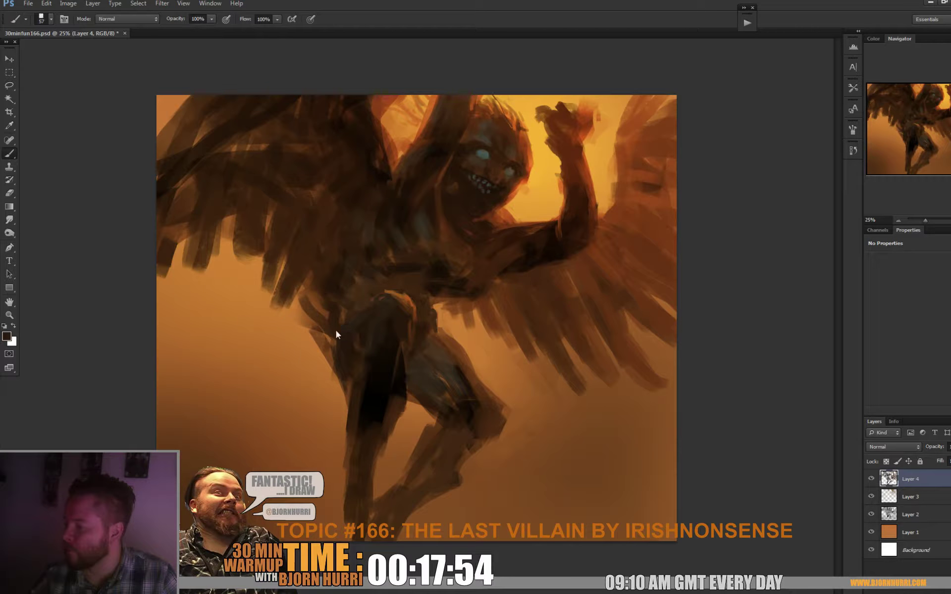
pyautogui.rightClick(398, 270)
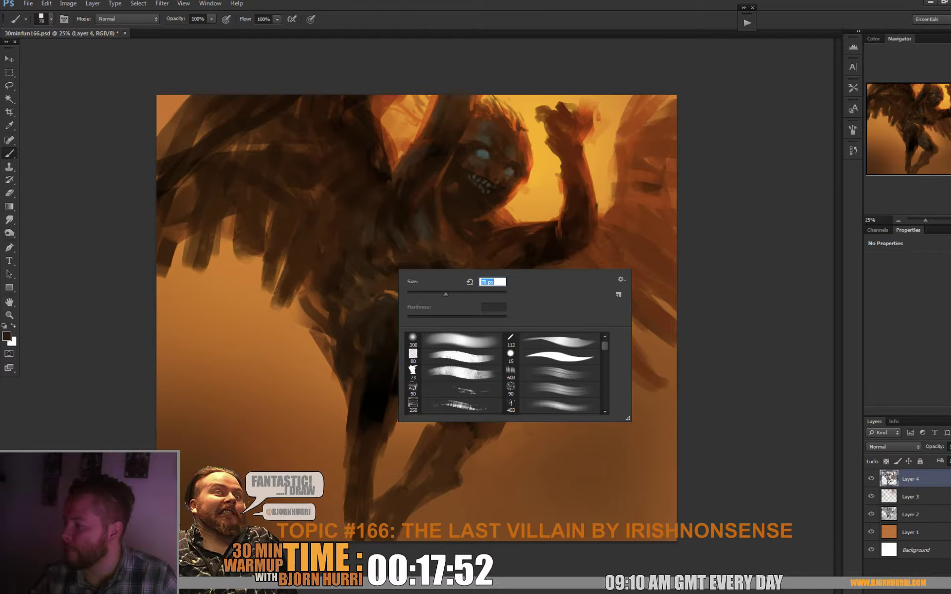
pyautogui.keyDown('alt'); pyautogui.click(395, 268); pyautogui.keyUp('alt')
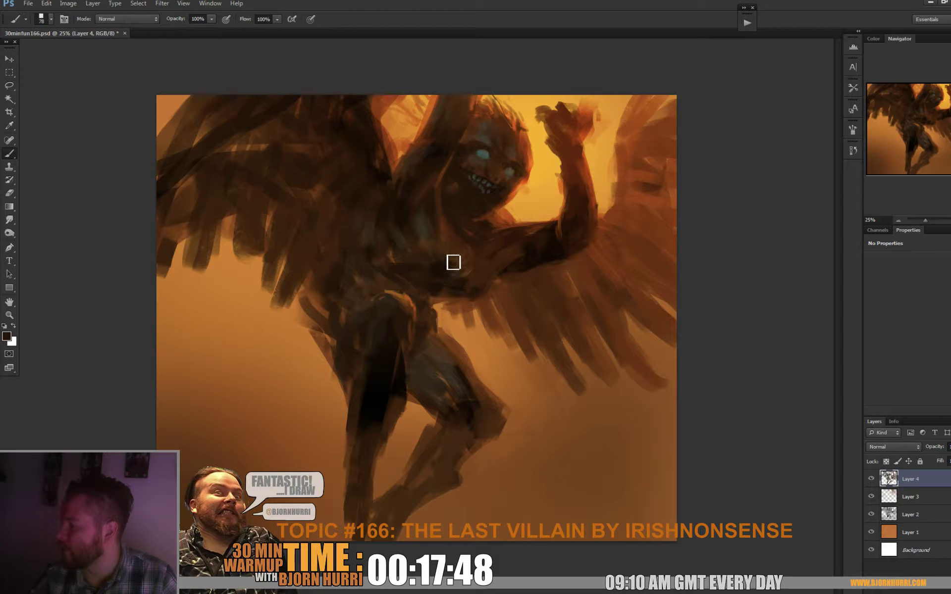
# Step: Set the brush size to 20 px and sharpen the eyes and brow with colors sampled from the face
pyautogui.rightClick(511, 163)
pyautogui.press('Return')
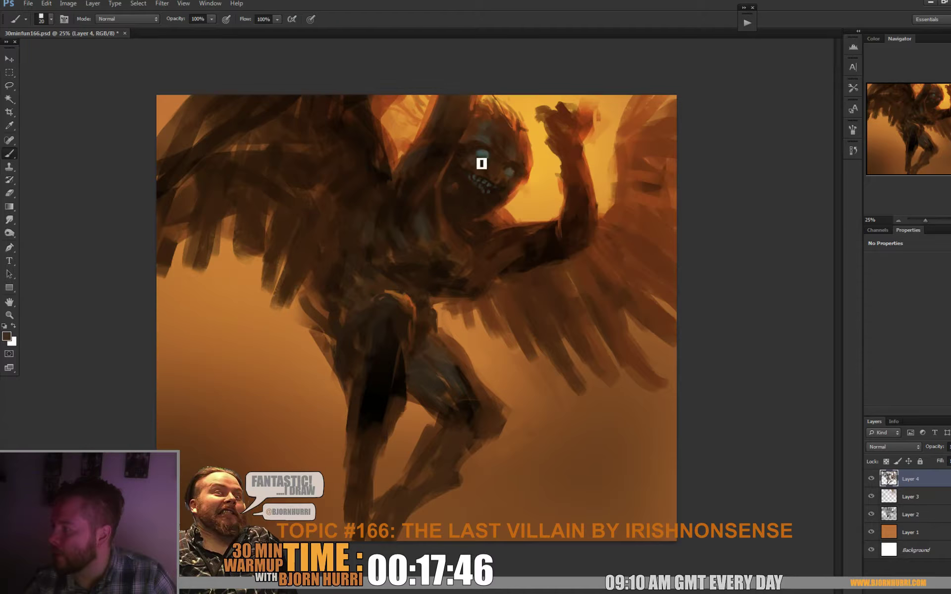
pyautogui.keyDown('alt'); pyautogui.click(480, 158); pyautogui.keyUp('alt')
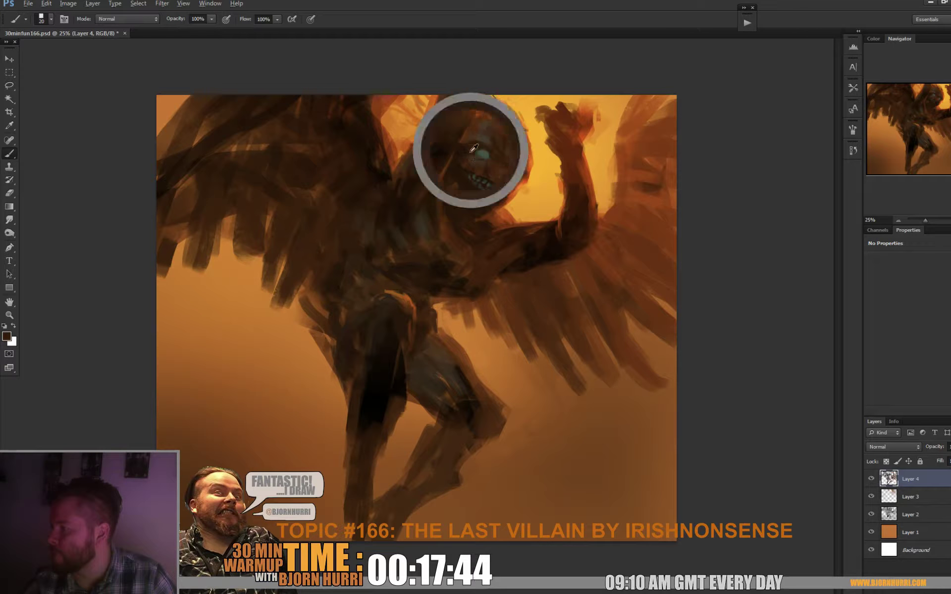
pyautogui.moveTo(484, 153); pyautogui.dragTo(493, 153)
pyautogui.click(481, 153)
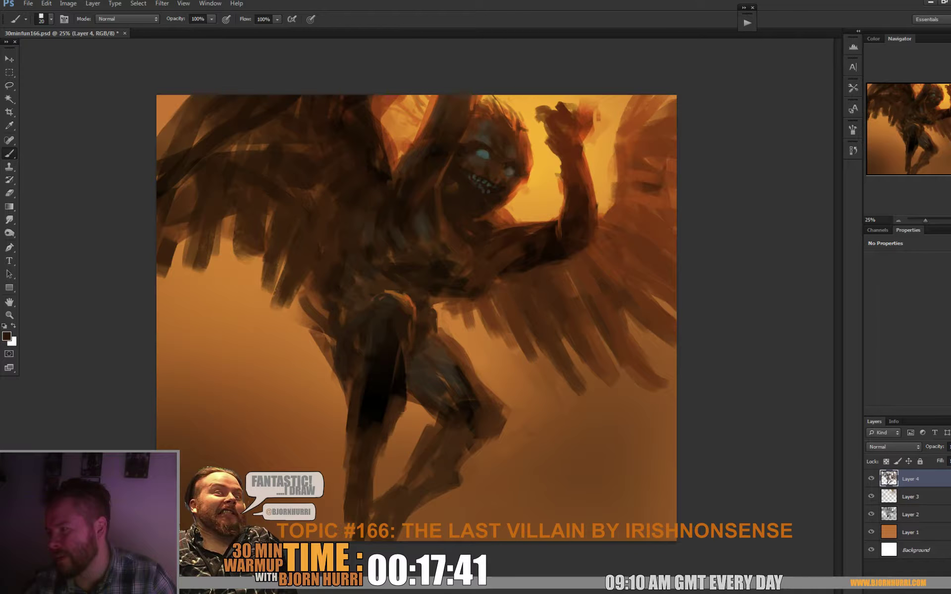
pyautogui.keyDown('alt'); pyautogui.click(515, 165); pyautogui.keyUp('alt')
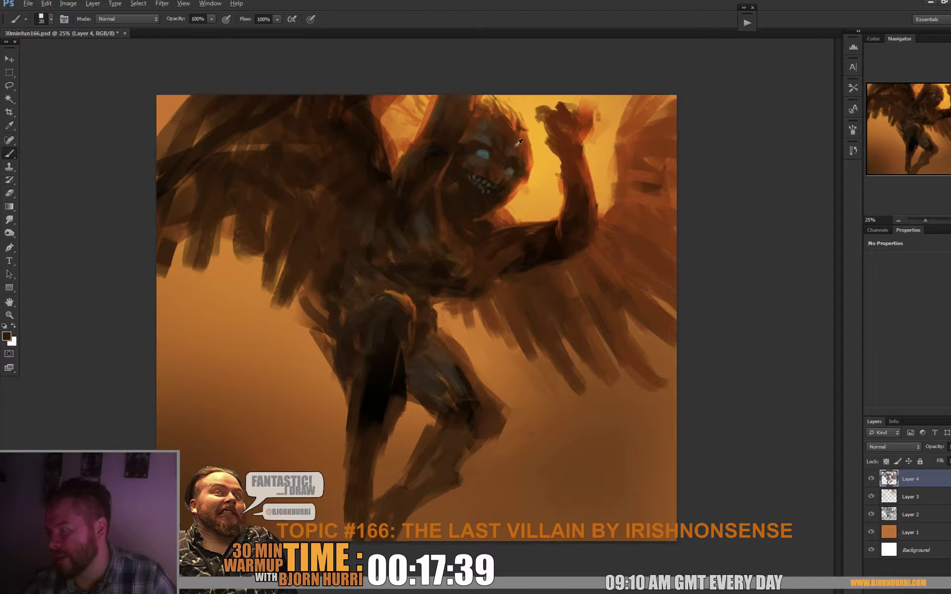
pyautogui.keyDown('alt'); pyautogui.click(481, 144); pyautogui.keyUp('alt')
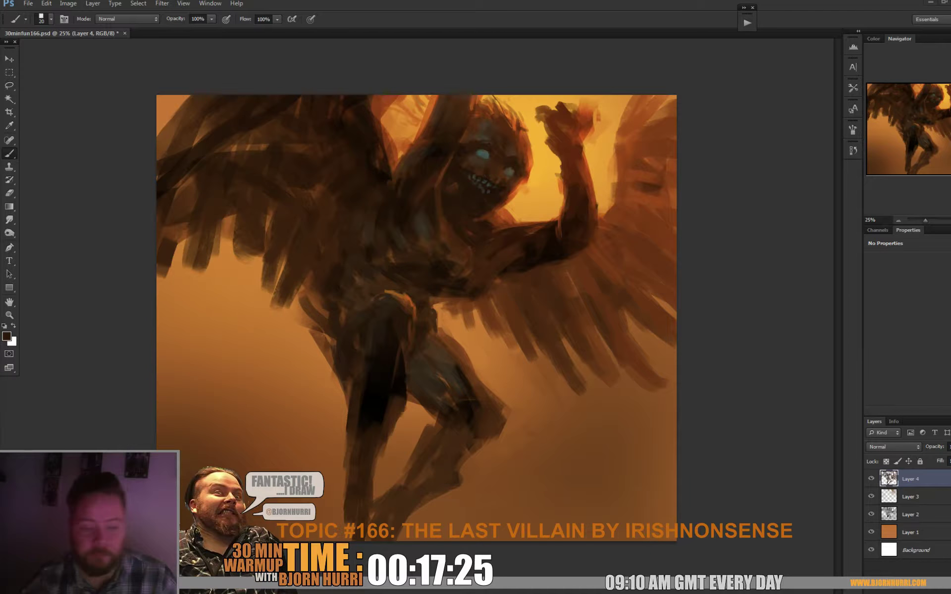
# Step: Set the brush size to 54 px and blend the chest and raised arm's shoulder with dark browns sampled from the torso
pyautogui.rightClick(442, 228)
pyautogui.moveTo(464, 252); pyautogui.dragTo(469, 252)
pyautogui.keyDown('alt'); pyautogui.click(431, 210); pyautogui.keyUp('alt')
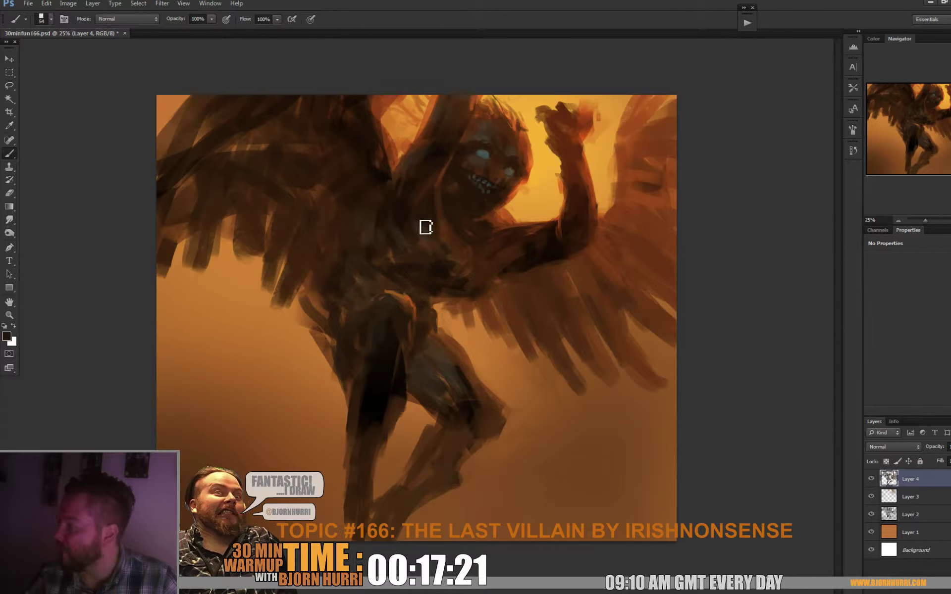
pyautogui.keyDown('alt'); pyautogui.click(424, 228); pyautogui.keyUp('alt')
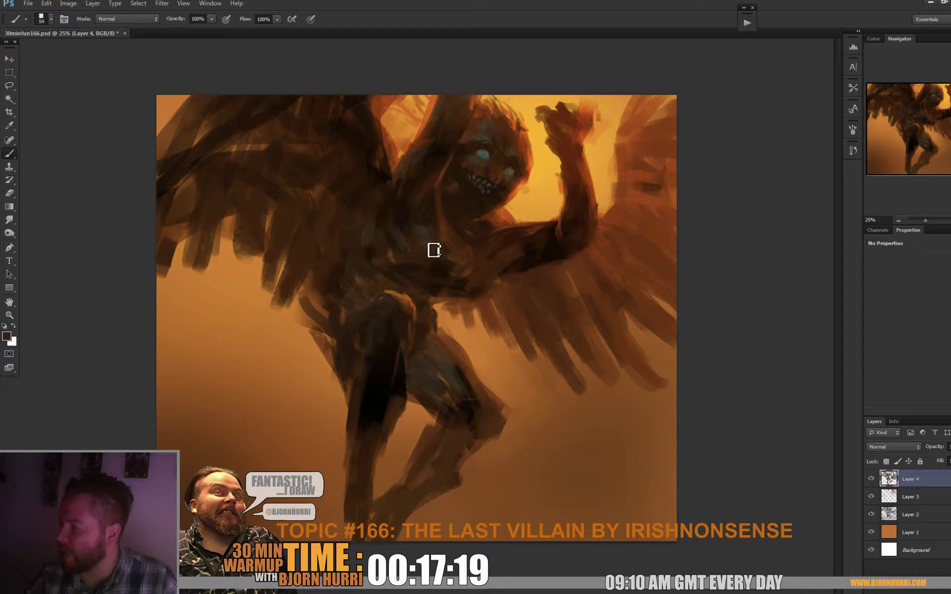
pyautogui.keyDown('alt'); pyautogui.click(406, 234); pyautogui.keyUp('alt')
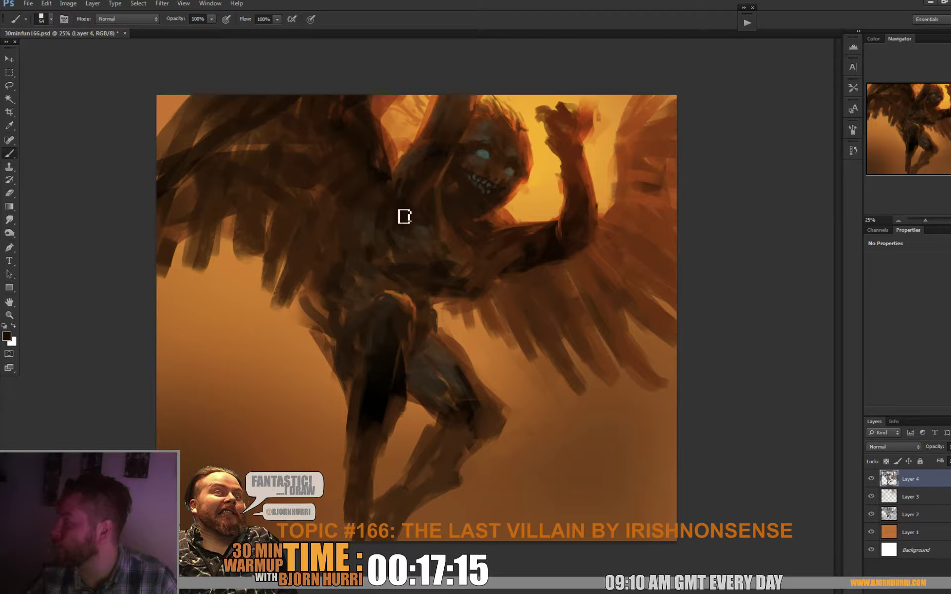
pyautogui.keyDown('alt'); pyautogui.click(387, 225); pyautogui.keyUp('alt')
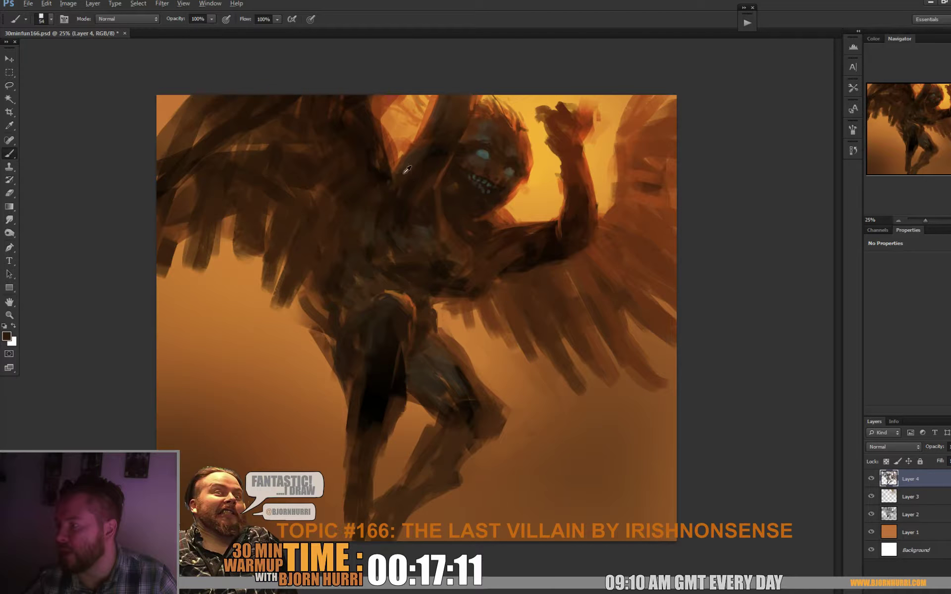
pyautogui.keyDown('alt'); pyautogui.click(393, 191); pyautogui.keyUp('alt')
pyautogui.keyDown('alt'); pyautogui.click(395, 189); pyautogui.keyUp('alt')
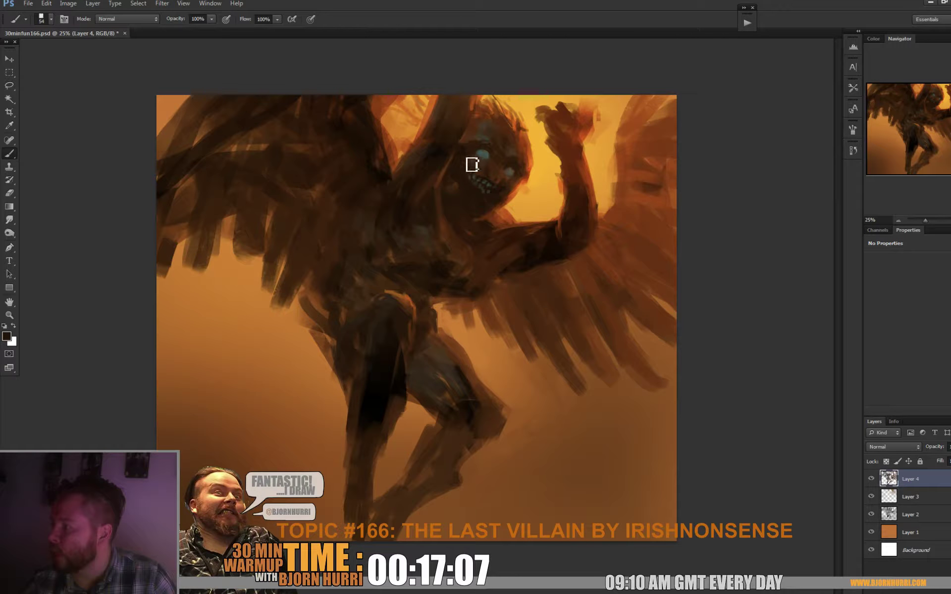
# Step: Set the brush size to 39 px and refine the cheeks, forehead and side of the head with browns sampled from the face
pyautogui.rightClick(504, 170)
pyautogui.click(531, 192)
pyautogui.keyDown('alt'); pyautogui.click(490, 170); pyautogui.keyUp('alt')
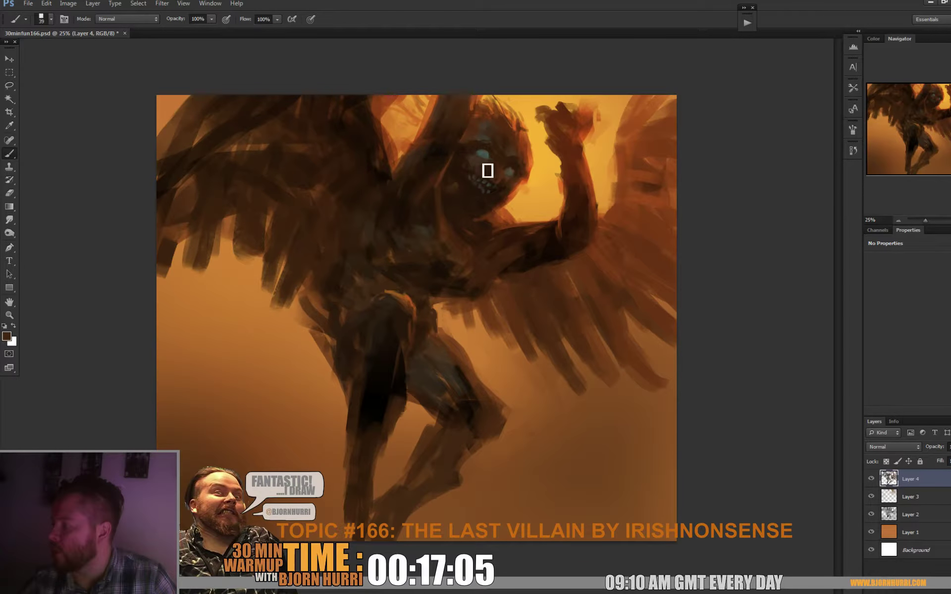
pyautogui.keyDown('alt'); pyautogui.click(471, 165); pyautogui.keyUp('alt')
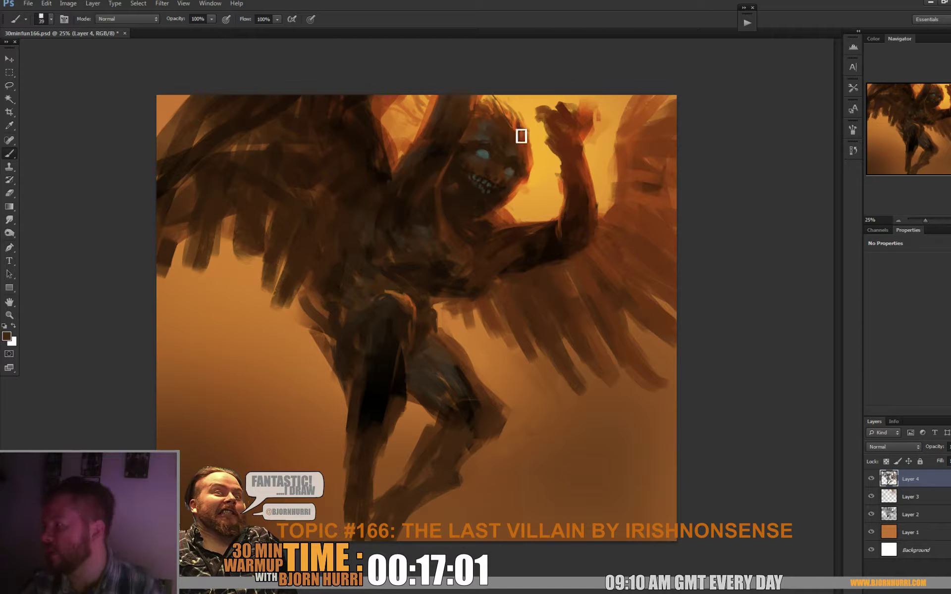
pyautogui.keyDown('alt'); pyautogui.click(493, 115); pyautogui.keyUp('alt')
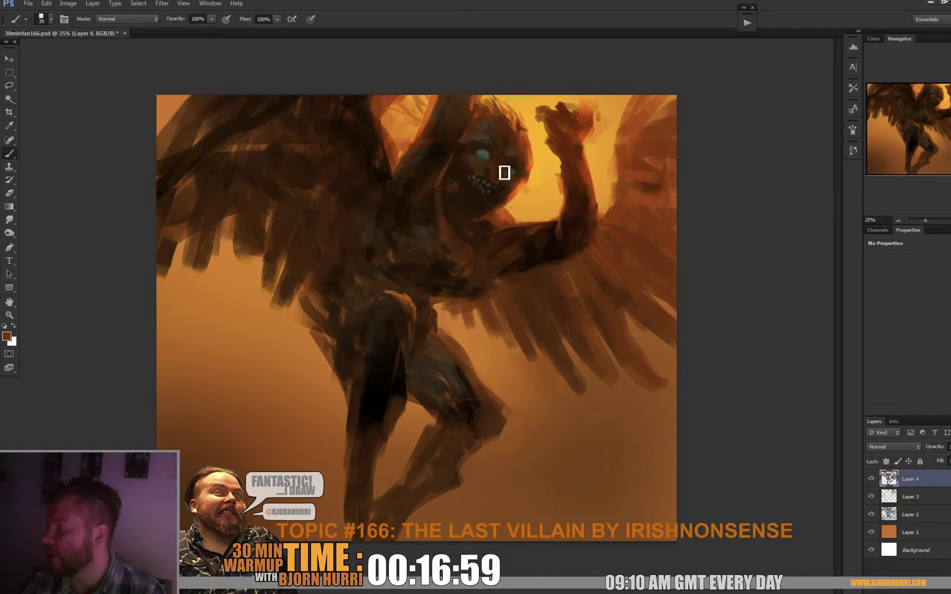
pyautogui.keyDown('alt'); pyautogui.click(498, 168); pyautogui.keyUp('alt')
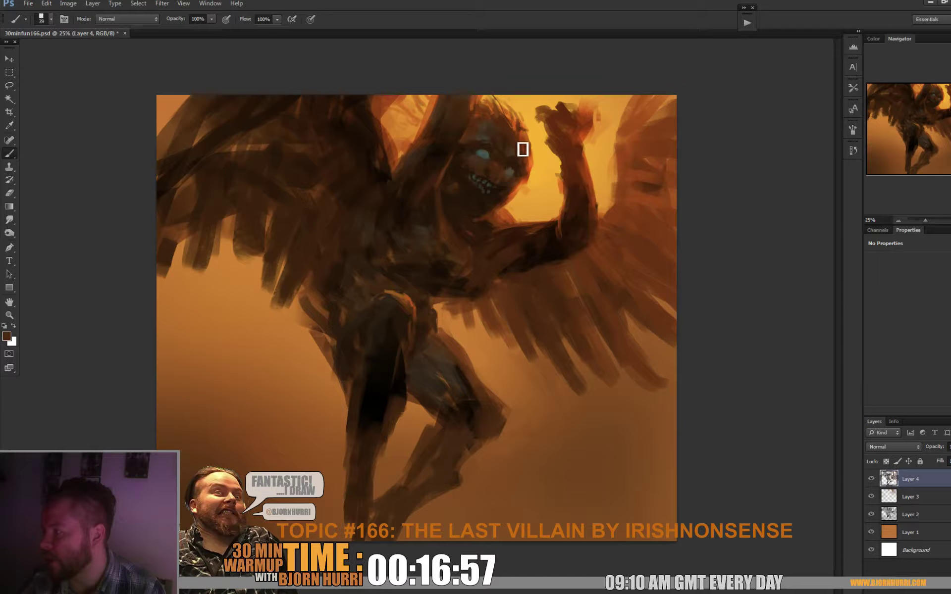
# Step: Sample bright orange from the head's lit edge and touch up the jaw's rim light with a 17 px brush
pyautogui.keyDown('alt'); pyautogui.click(525, 180); pyautogui.keyUp('alt')
pyautogui.rightClick(541, 177)
pyautogui.moveTo(569, 203); pyautogui.dragTo(558, 203)
pyautogui.click(524, 189)
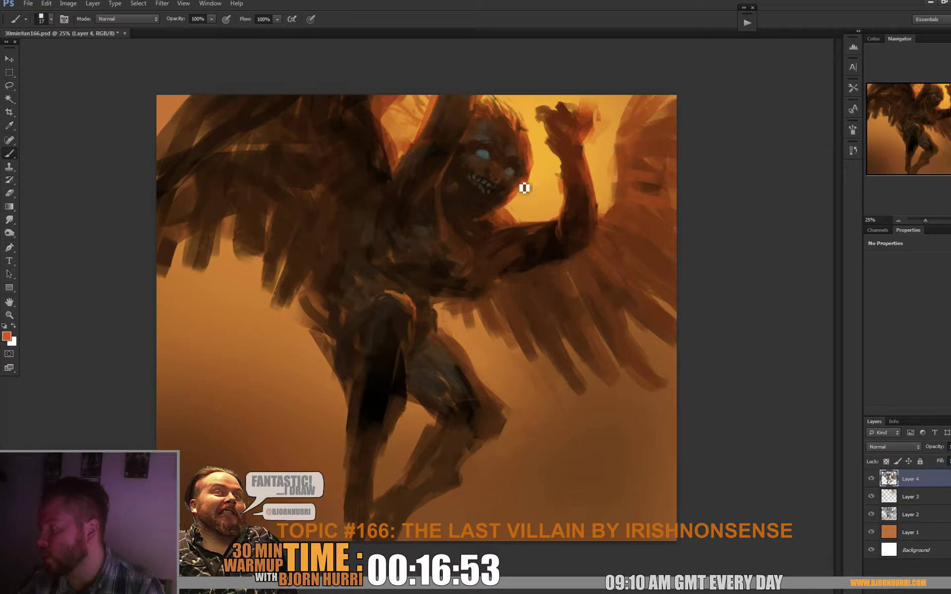
# Step: Shade the neck below the jaw with sampled reddish and dark browns, enlarging the brush to 35 px
pyautogui.keyDown('alt'); pyautogui.click(499, 204); pyautogui.keyUp('alt')
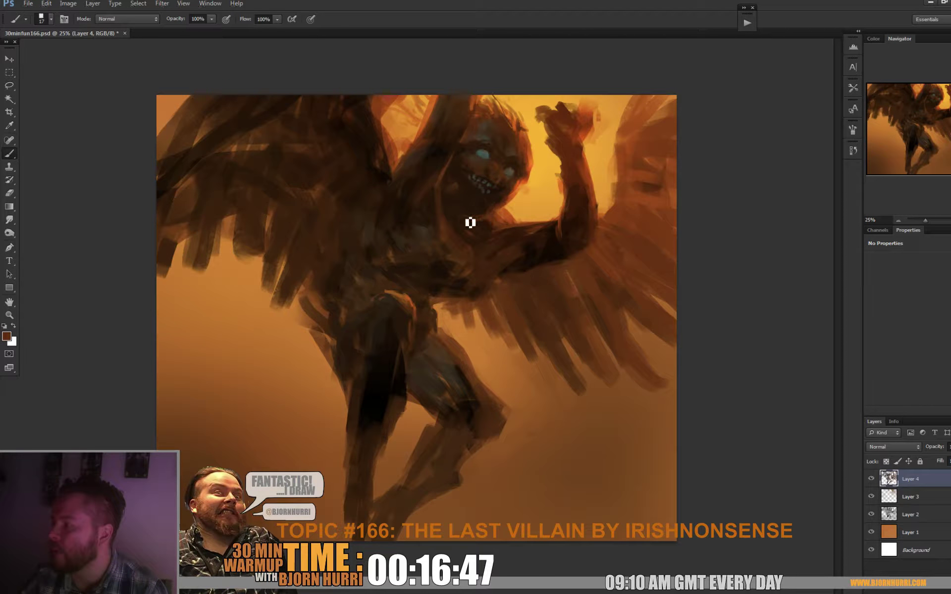
pyautogui.rightClick(488, 228)
pyautogui.press('Return')
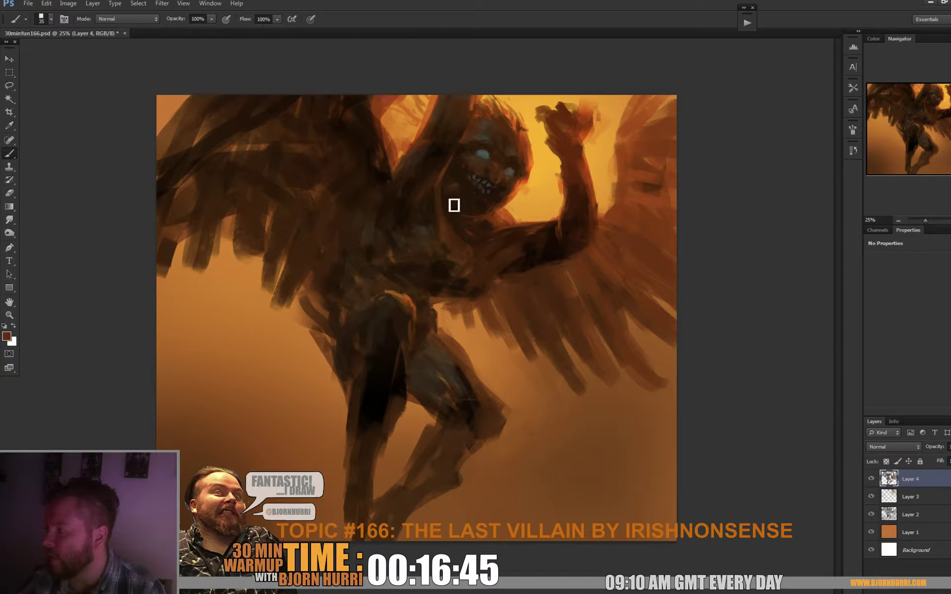
pyautogui.keyDown('alt'); pyautogui.click(458, 195); pyautogui.keyUp('alt')
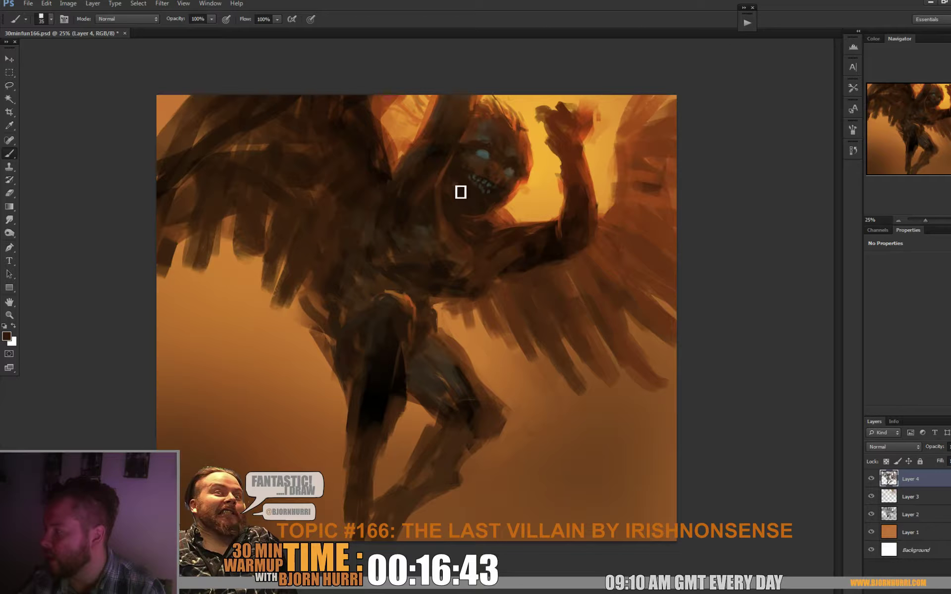
# Step: Soften the chin, cheek and temple with tones sampled from the face, and sample a dark tone from the chest
pyautogui.keyDown('alt'); pyautogui.click(478, 139); pyautogui.keyUp('alt')
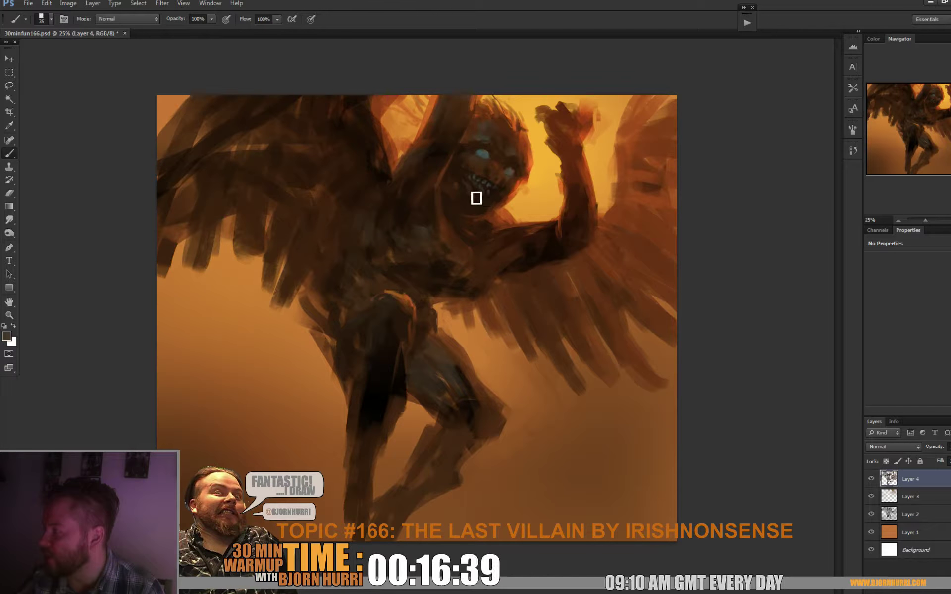
pyautogui.keyDown('alt'); pyautogui.click(475, 199); pyautogui.keyUp('alt')
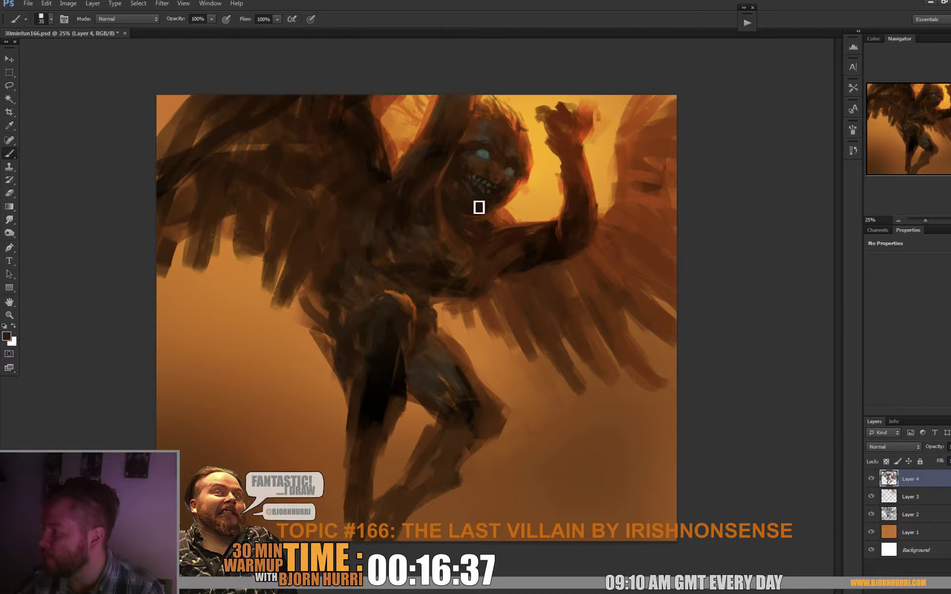
pyautogui.keyDown('alt'); pyautogui.click(464, 176); pyautogui.keyUp('alt')
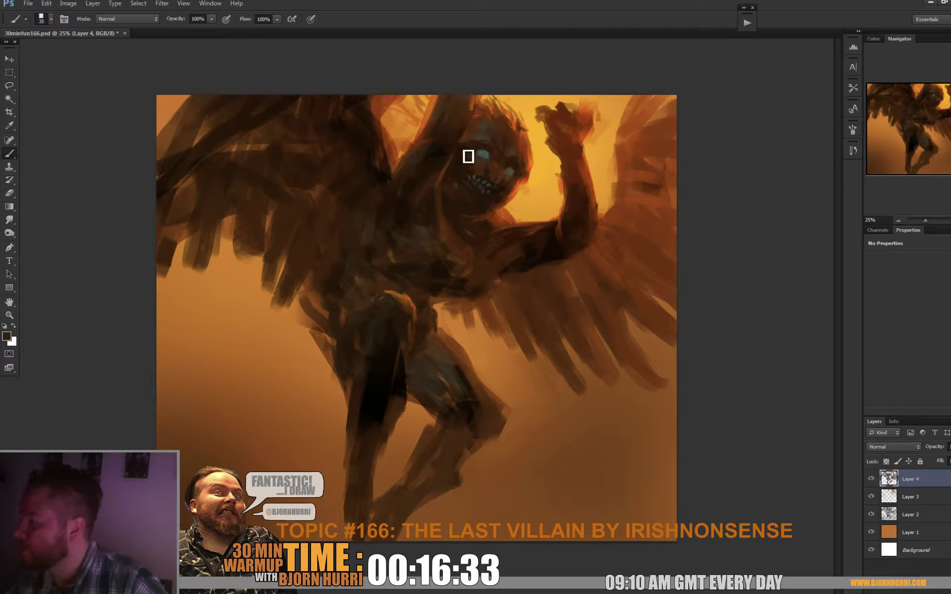
pyautogui.keyDown('alt'); pyautogui.click(468, 151); pyautogui.keyUp('alt')
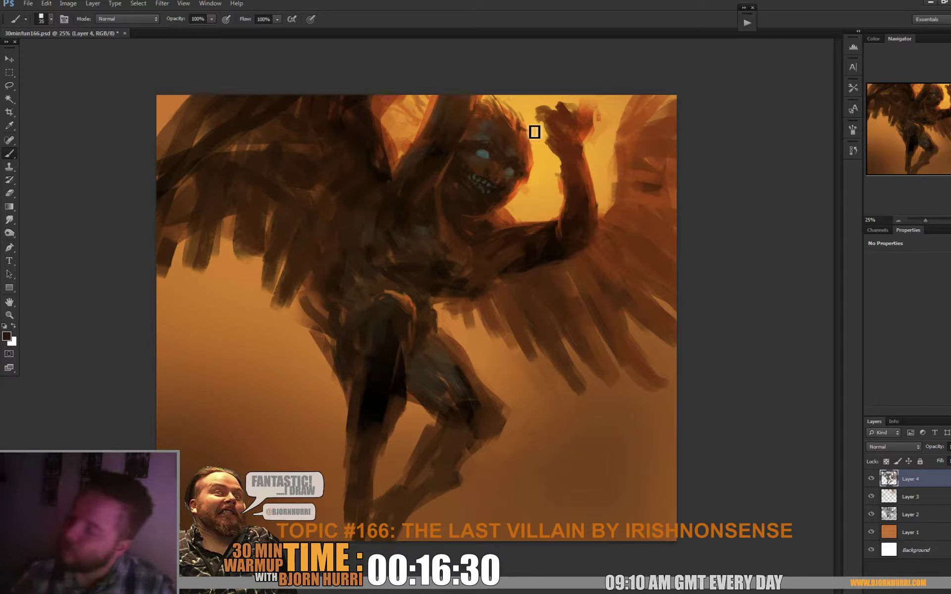
pyautogui.keyDown('alt'); pyautogui.click(401, 231); pyautogui.keyUp('alt')
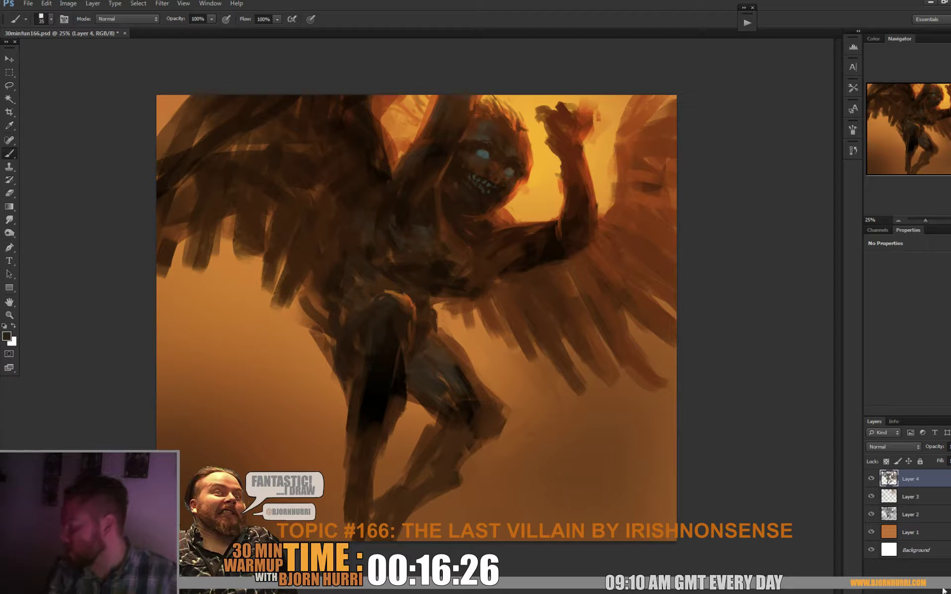
# Step: Add a Posterize adjustment layer above Layer 4 with the Color blend mode and set its levels to 23
pyautogui.click(904, 587)
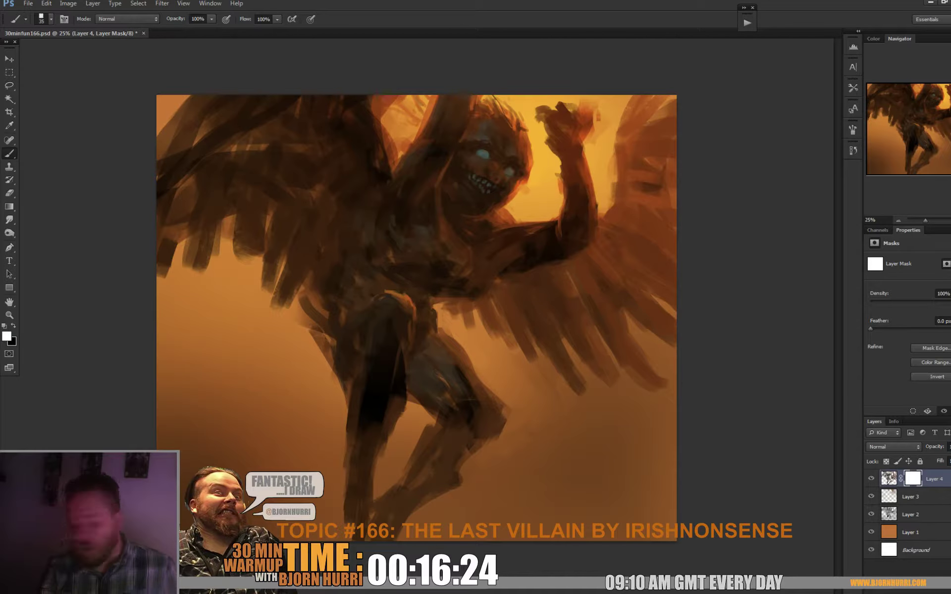
pyautogui.hotkey('ctrl', 'z')
pyautogui.click(936, 588)
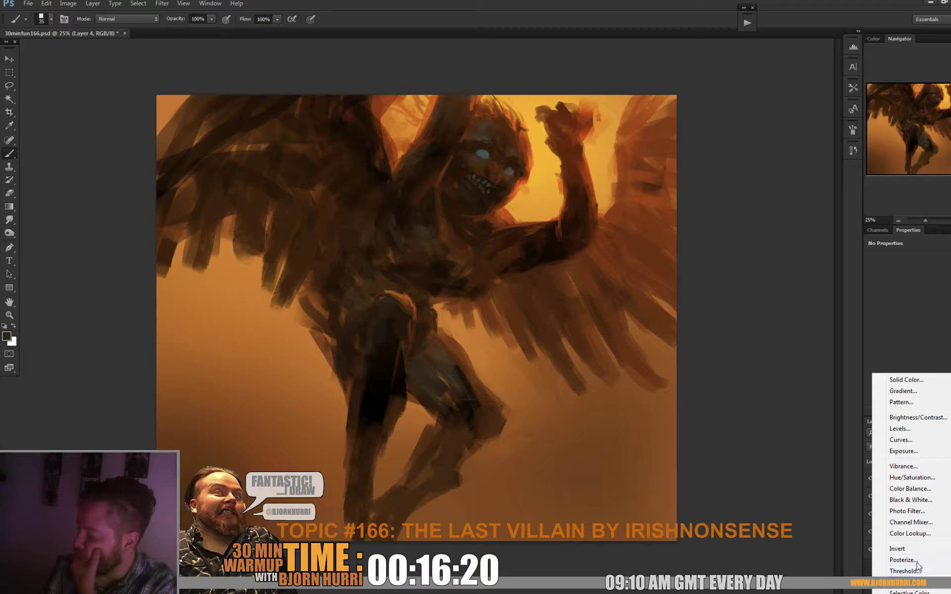
pyautogui.click(915, 561)
pyautogui.click(884, 447)
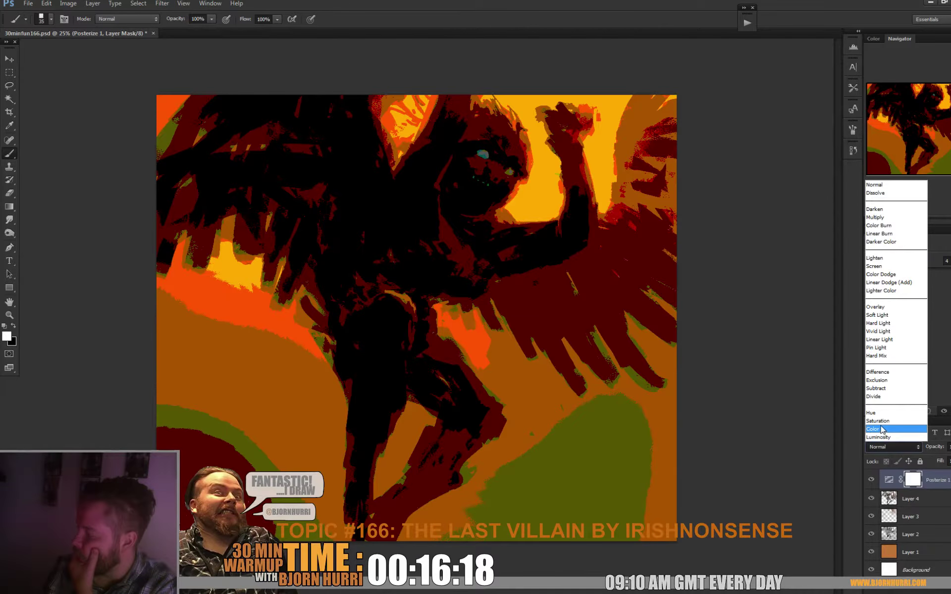
pyautogui.click(881, 429)
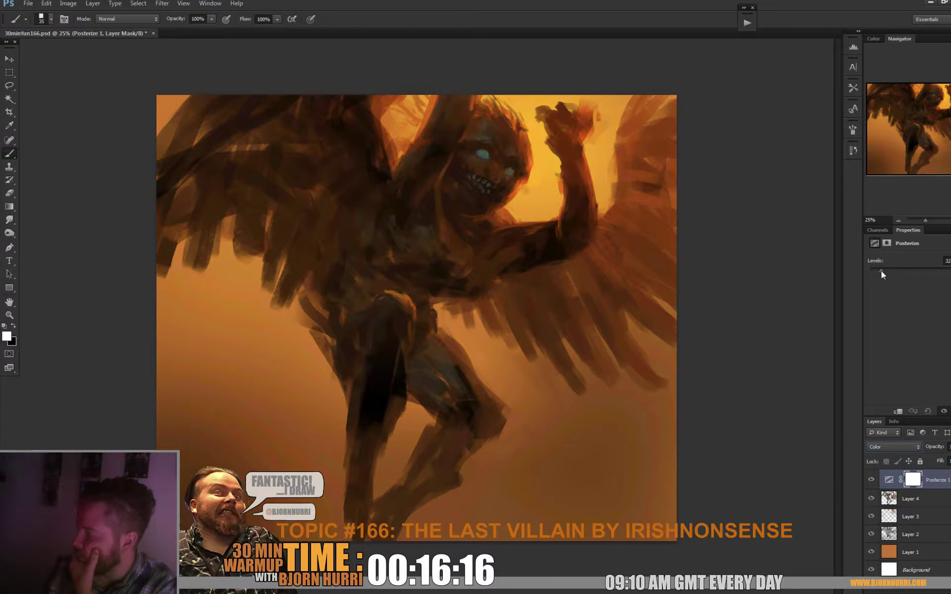
pyautogui.moveTo(876, 272); pyautogui.dragTo(875, 271)
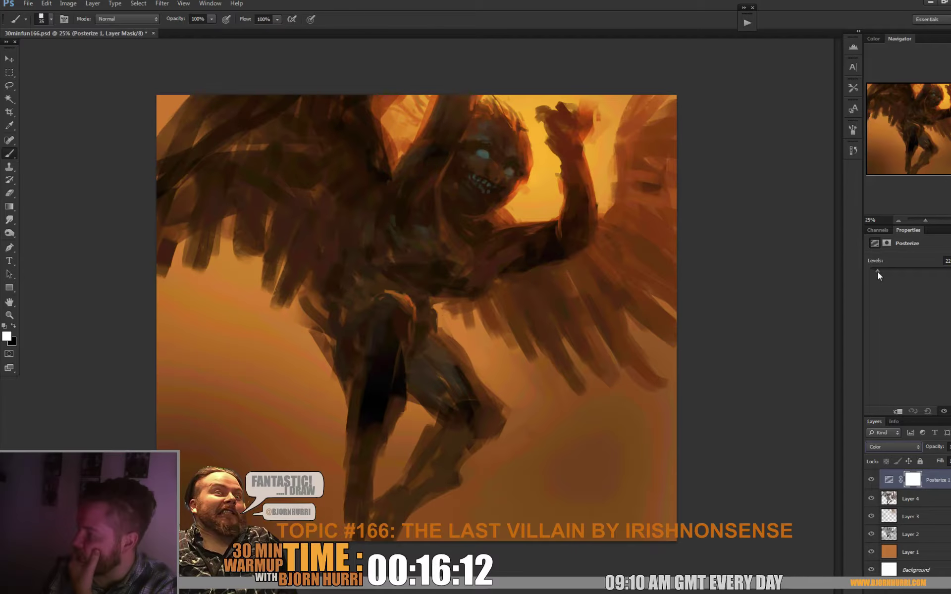
pyautogui.moveTo(878, 272); pyautogui.dragTo(879, 272)
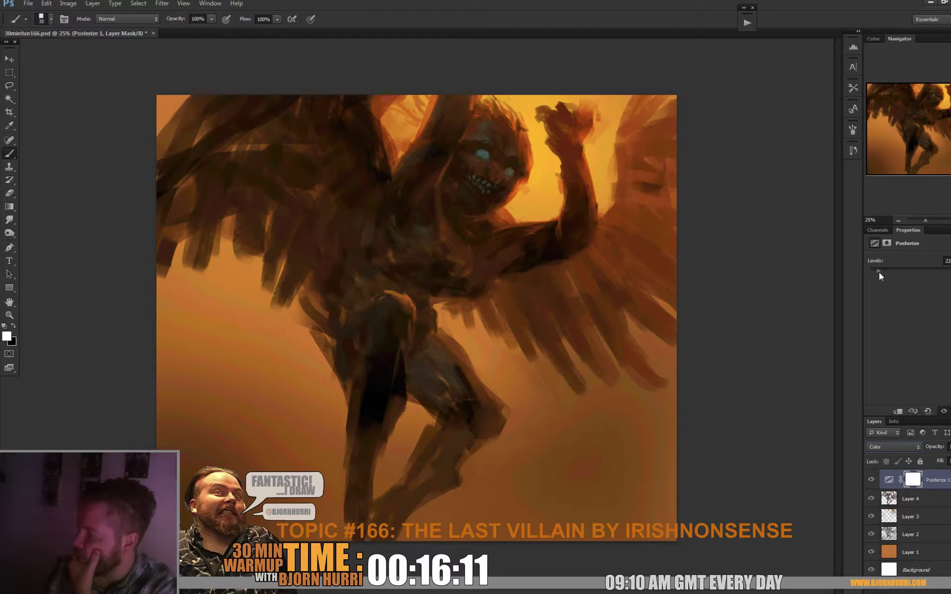
# Step: Add an empty paint layer above the Posterize adjustment and set the Posterize levels to 32, keeping the new layer active for painting
pyautogui.click(940, 592)
pyautogui.press('x')
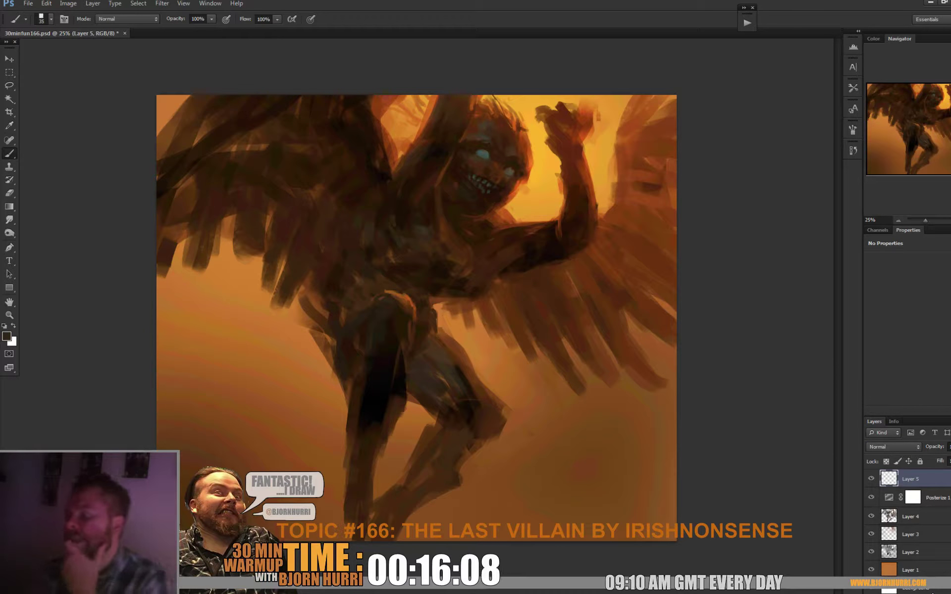
pyautogui.keyDown('alt'); pyautogui.click(400, 228); pyautogui.keyUp('alt')
pyautogui.click(935, 499)
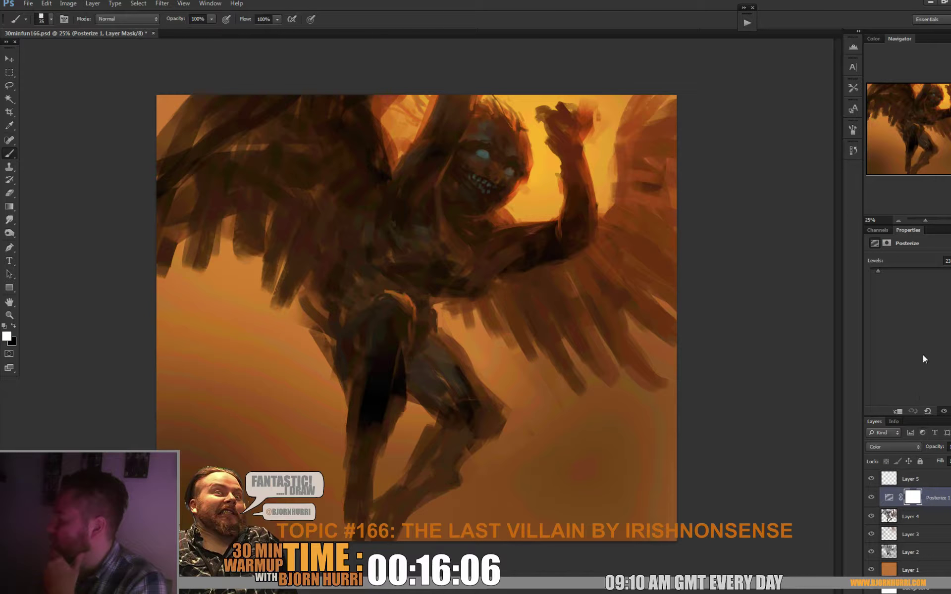
pyautogui.moveTo(878, 271); pyautogui.dragTo(881, 271)
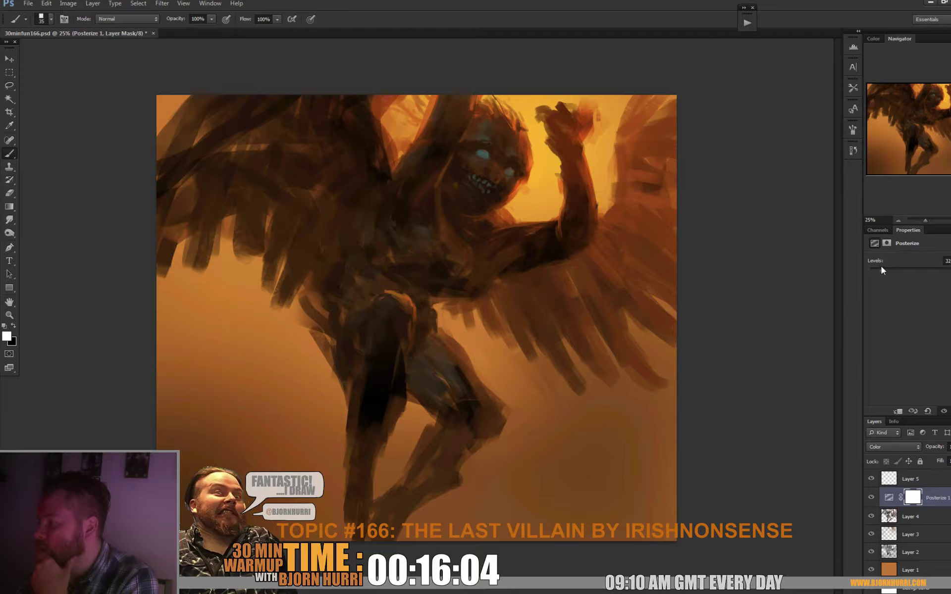
pyautogui.click(910, 478)
pyautogui.press('x')
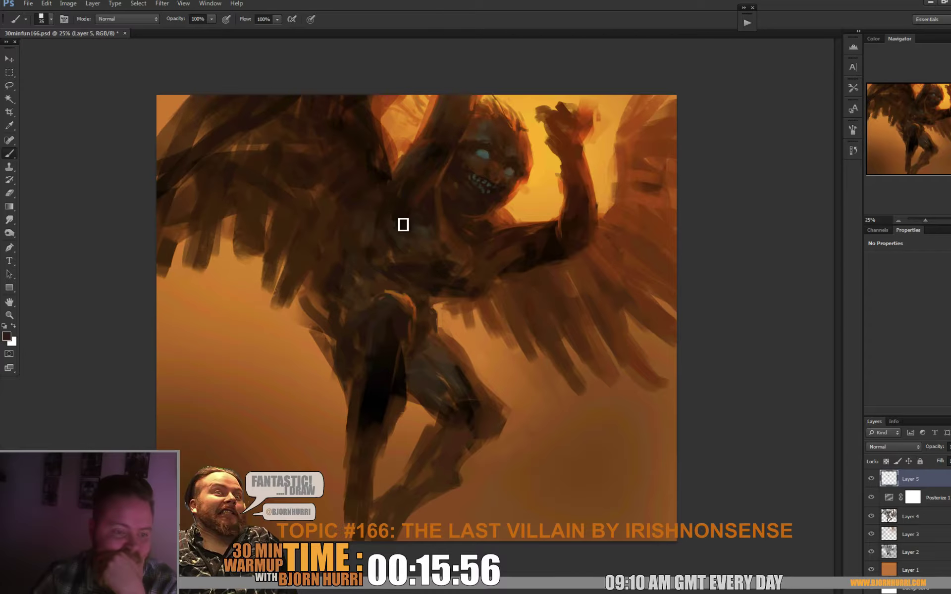
# Step: Set the brush size to 70 px and darken the chest beside the bent arm with sampled dark brown
pyautogui.rightClick(431, 229)
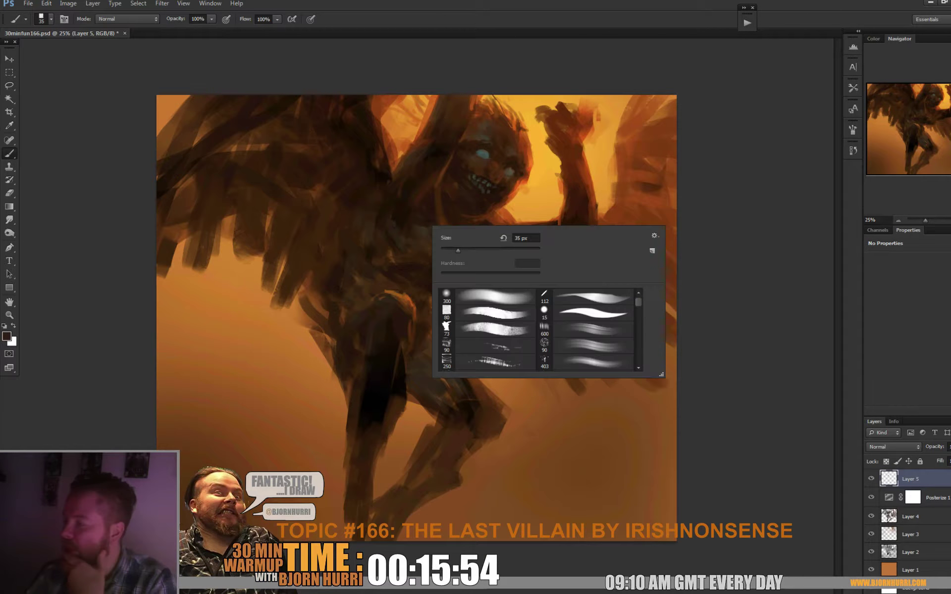
pyautogui.press('Return')
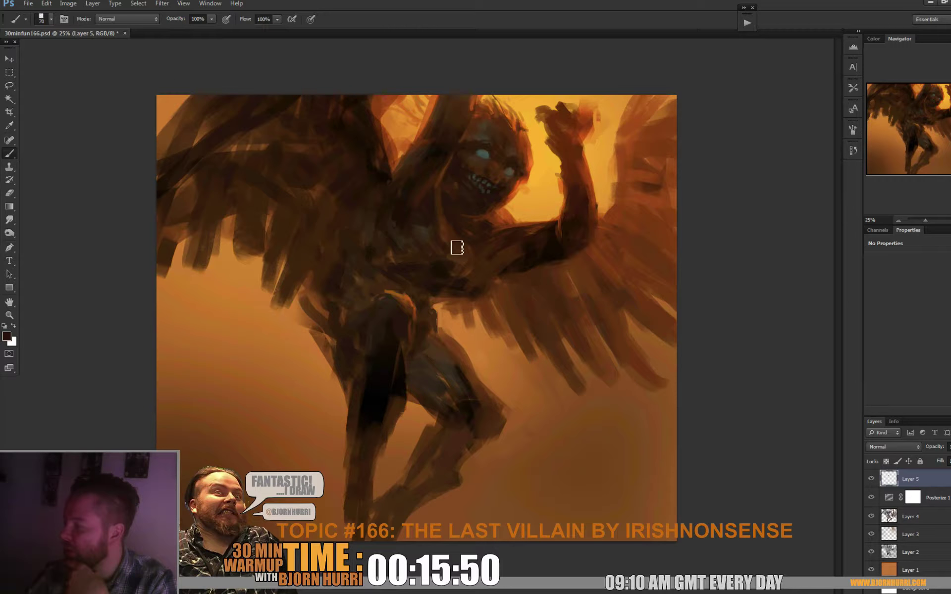
pyautogui.keyDown('alt'); pyautogui.click(470, 238); pyautogui.keyUp('alt')
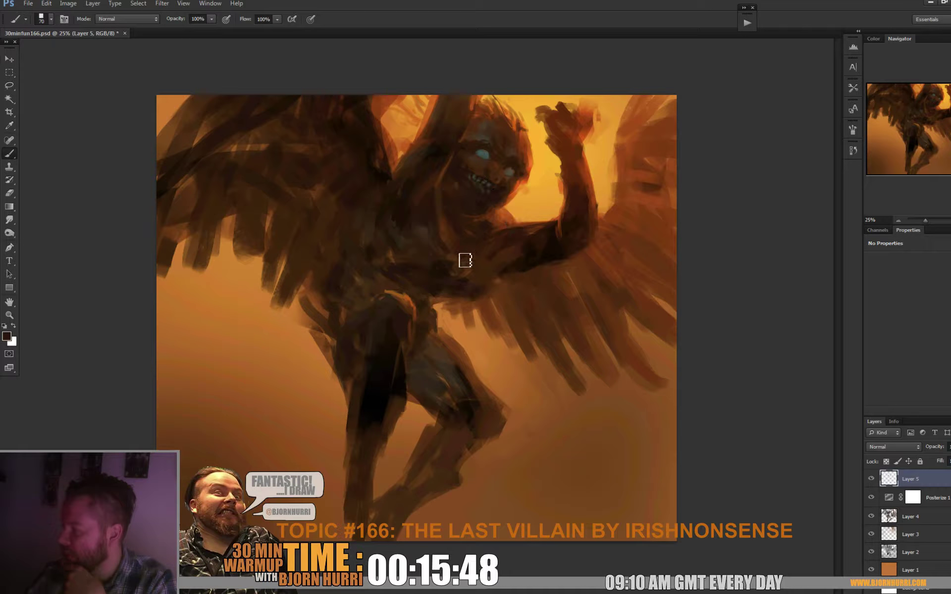
# Step: Sample orange from the edge below the jaw and add a thin highlight at the neck with a 24 px brush
pyautogui.keyDown('alt'); pyautogui.click(505, 216); pyautogui.keyUp('alt')
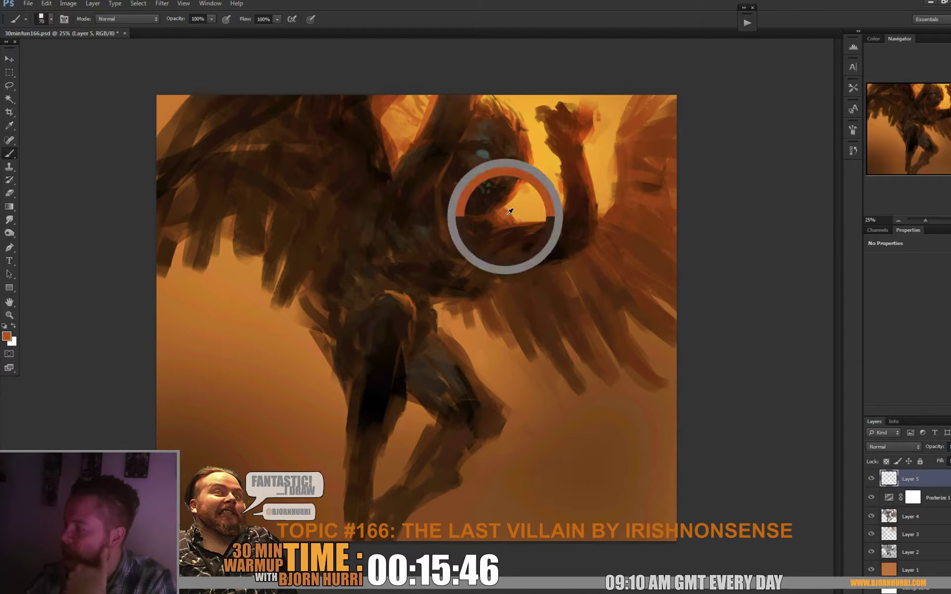
pyautogui.rightClick(514, 213)
pyautogui.click(544, 238)
pyautogui.click(448, 225)
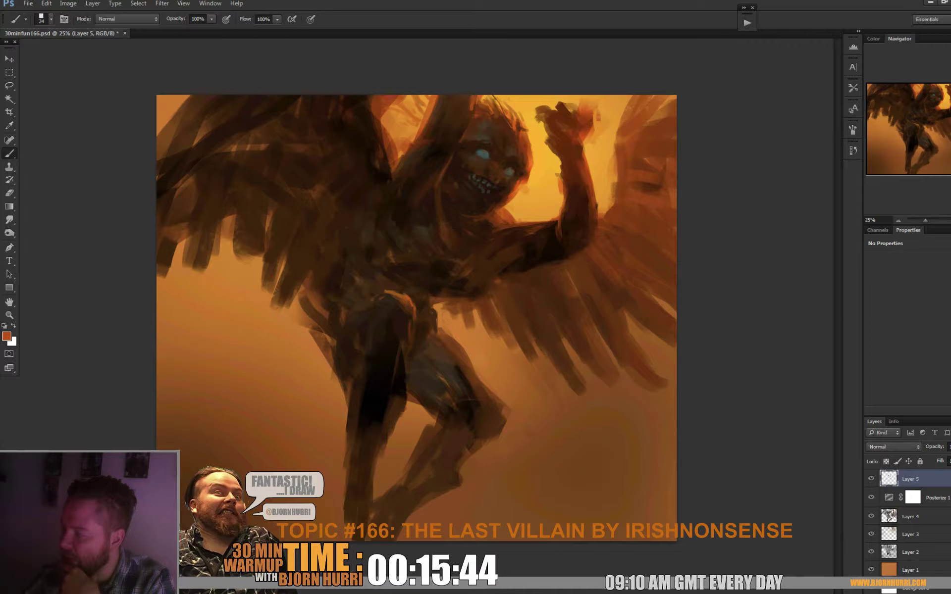
# Step: Set the brush size to 39 px and rework the neck and shoulder with sampled dark and reddish browns
pyautogui.rightClick(498, 227)
pyautogui.doubleClick(587, 243)
pyautogui.write('39')
pyautogui.press('Return')
pyautogui.keyDown('alt'); pyautogui.click(441, 203); pyautogui.keyUp('alt')
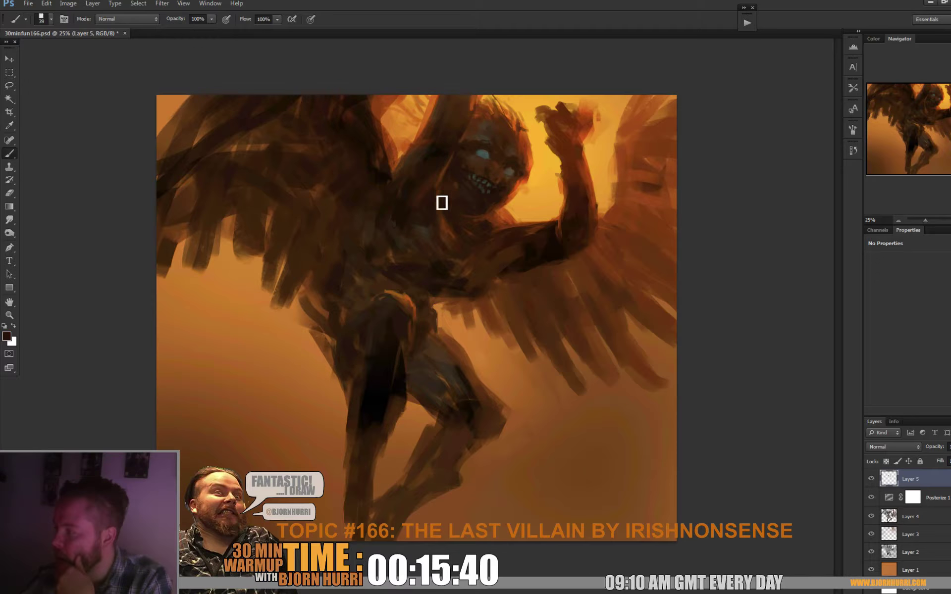
pyautogui.keyDown('alt'); pyautogui.click(505, 227); pyautogui.keyUp('alt')
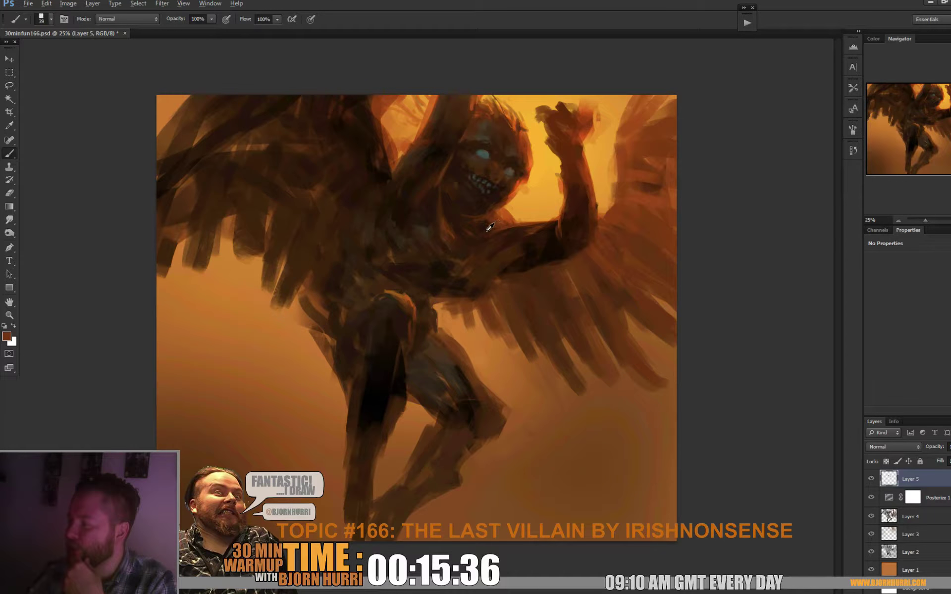
# Step: Set the brush size to 97 px and darken the shoulder and upper part of the bent arm with sampled dark browns
pyautogui.keyDown('alt'); pyautogui.click(497, 227); pyautogui.keyUp('alt')
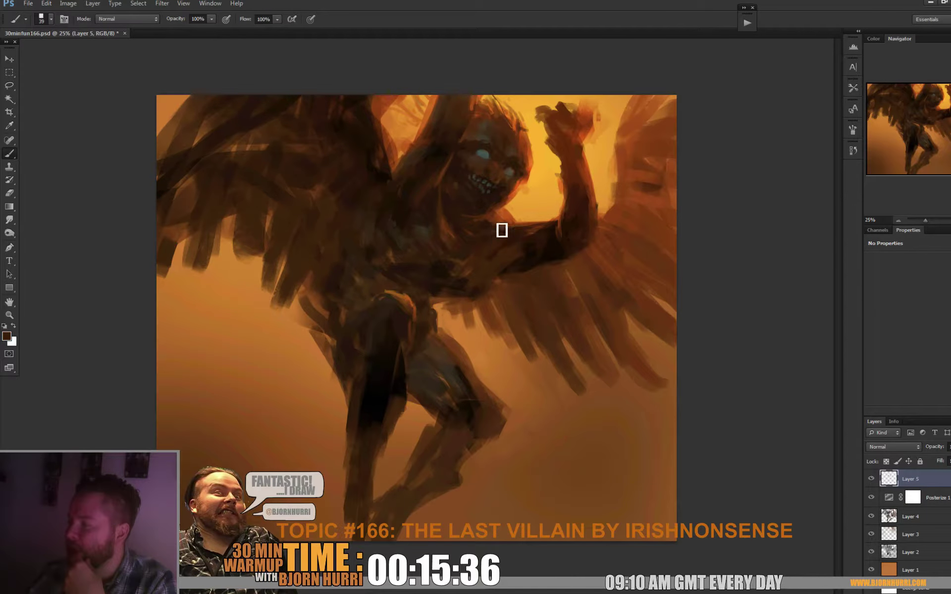
pyautogui.keyDown('alt'); pyautogui.click(527, 254); pyautogui.keyUp('alt')
pyautogui.rightClick(552, 242)
pyautogui.keyDown('alt'); pyautogui.click(524, 240); pyautogui.keyUp('alt')
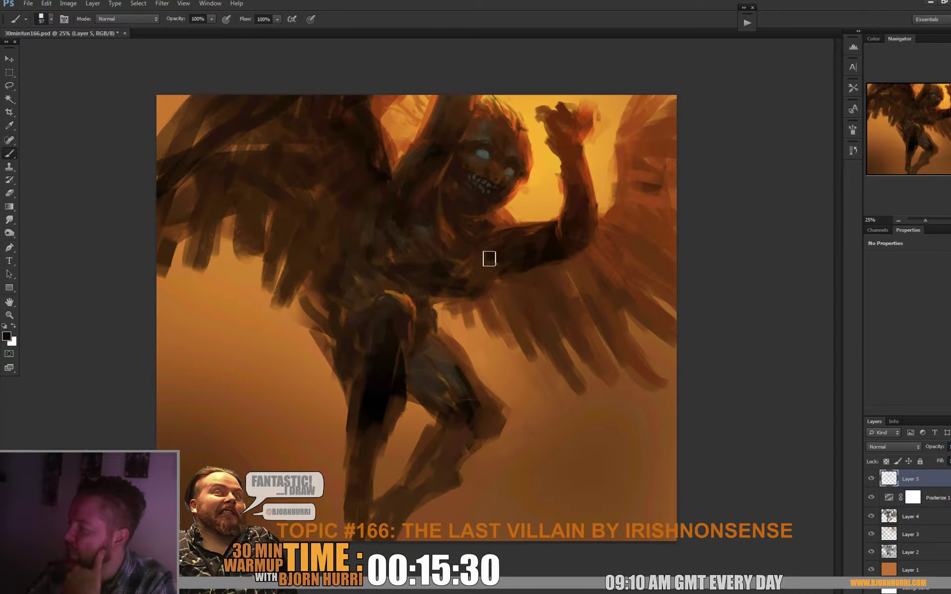
pyautogui.keyDown('alt'); pyautogui.click(510, 241); pyautogui.keyUp('alt')
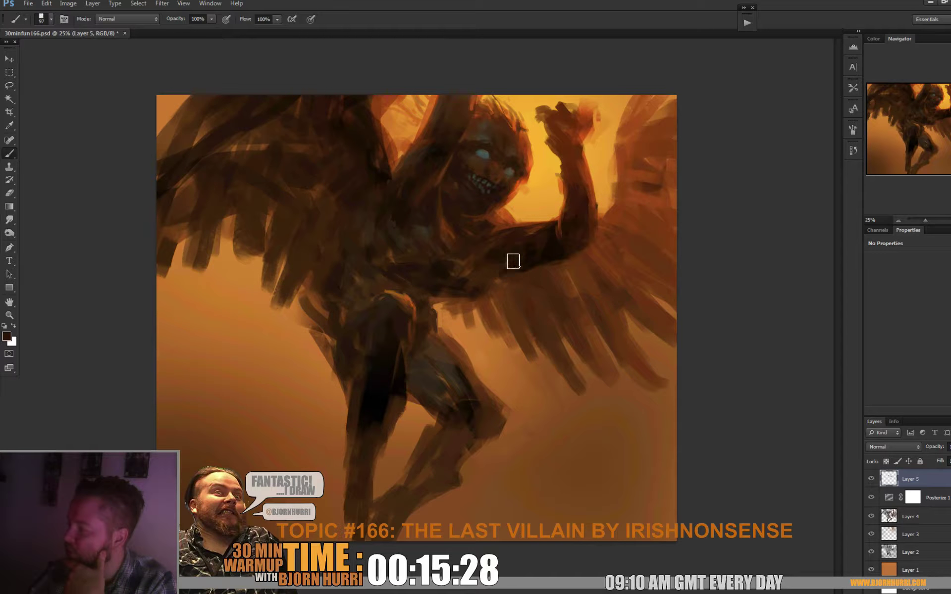
pyautogui.keyDown('alt'); pyautogui.click(503, 248); pyautogui.keyUp('alt')
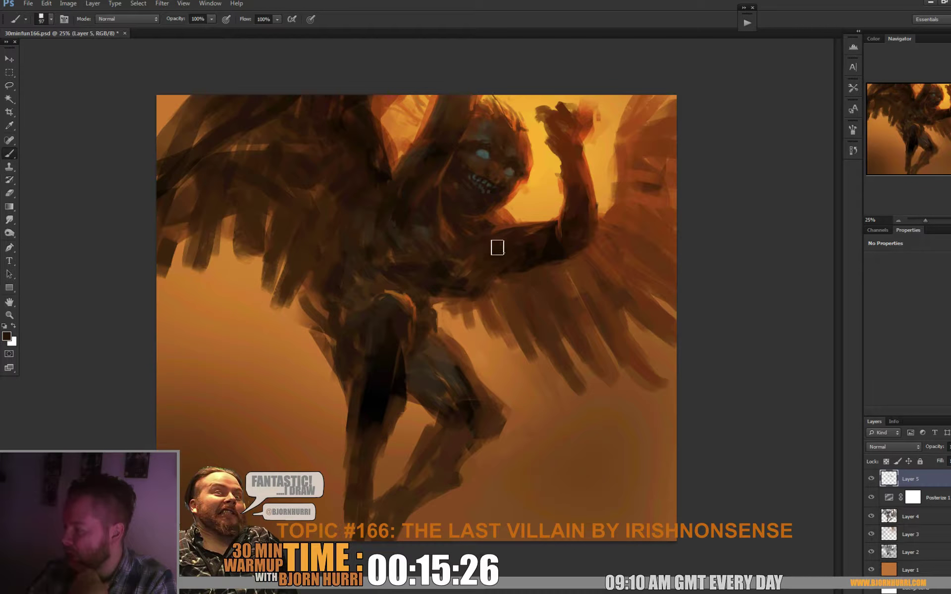
# Step: Set the brush size to 49 px and smooth the bent arm toward the elbow with sampled dark and reddish browns
pyautogui.rightClick(531, 246)
pyautogui.click(571, 278)
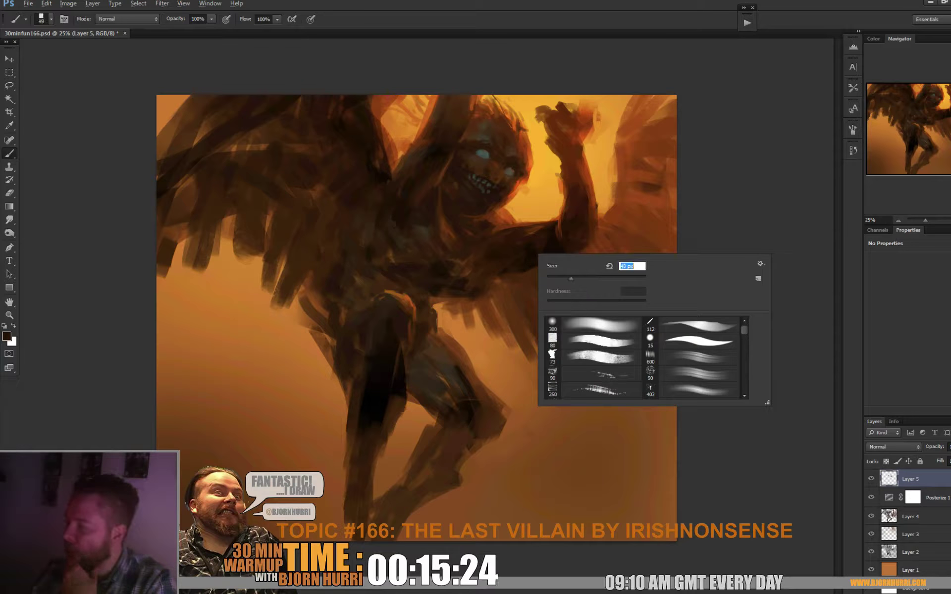
pyautogui.keyDown('alt'); pyautogui.click(516, 264); pyautogui.keyUp('alt')
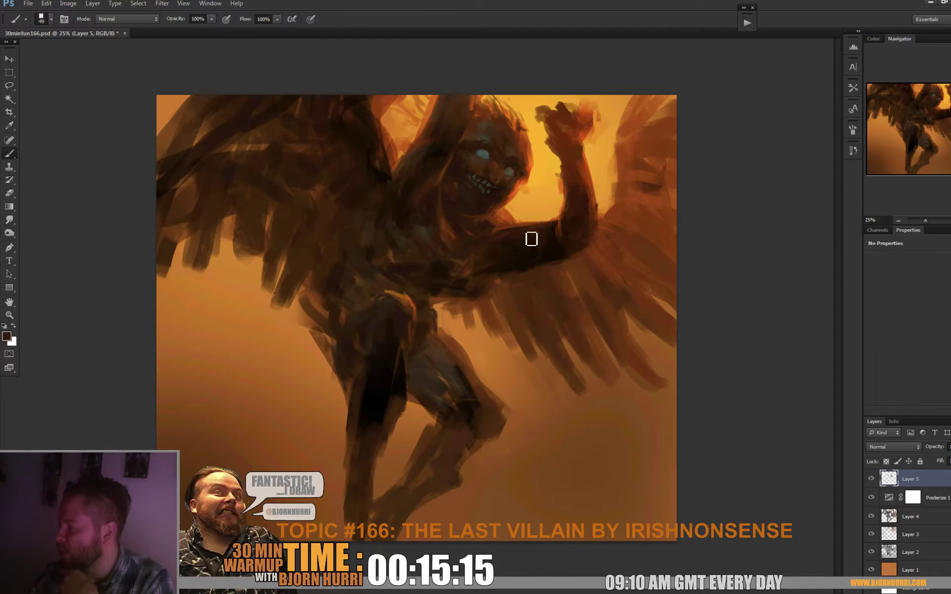
pyautogui.keyDown('alt'); pyautogui.click(554, 218); pyautogui.keyUp('alt')
pyautogui.keyDown('alt'); pyautogui.click(542, 229); pyautogui.keyUp('alt')
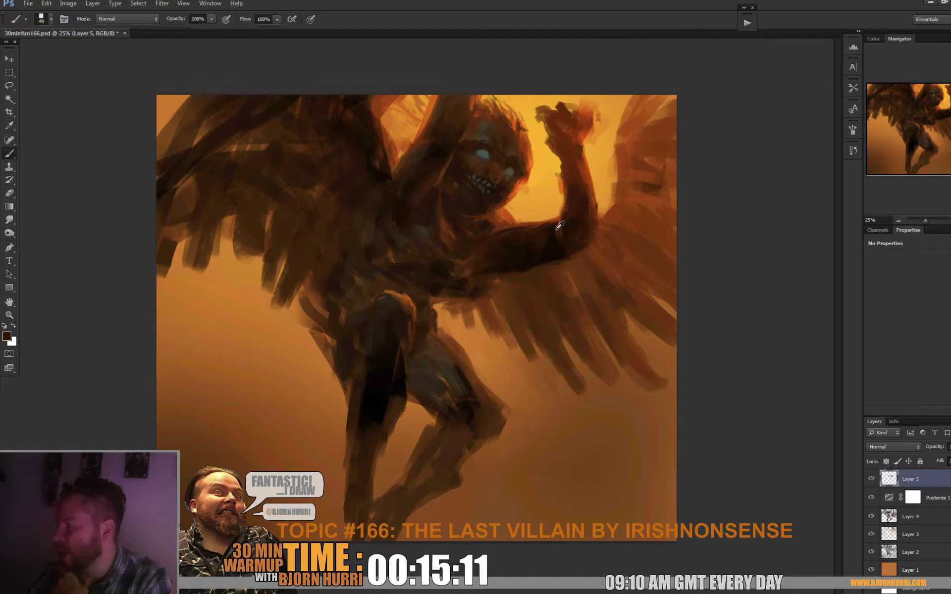
# Step: Darken and reshape the elbow of the raised forearm on Layer 5 with browns sampled from the painting
pyautogui.keyDown('alt'); pyautogui.click(556, 246); pyautogui.keyUp('alt')
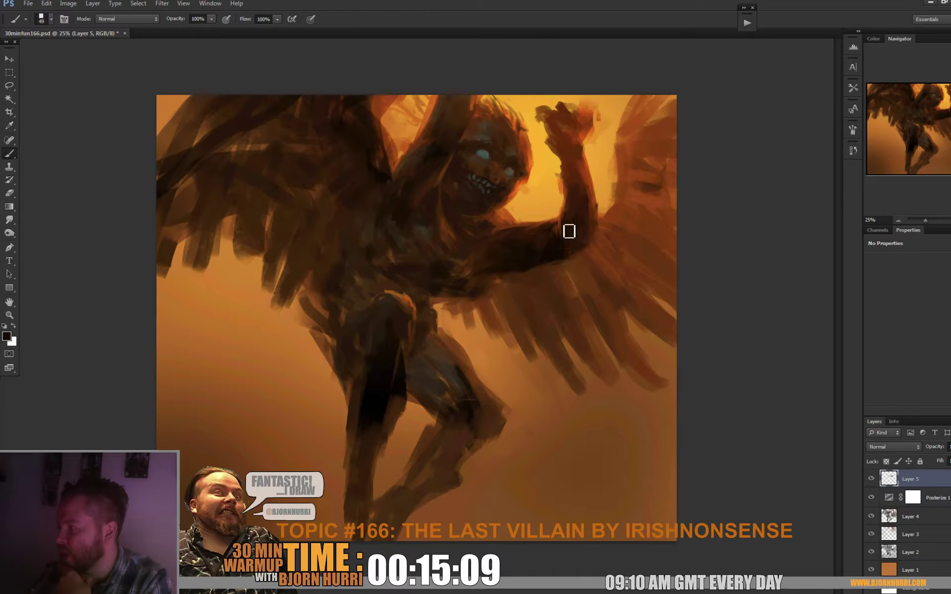
pyautogui.keyDown('alt'); pyautogui.click(568, 240); pyautogui.keyUp('alt')
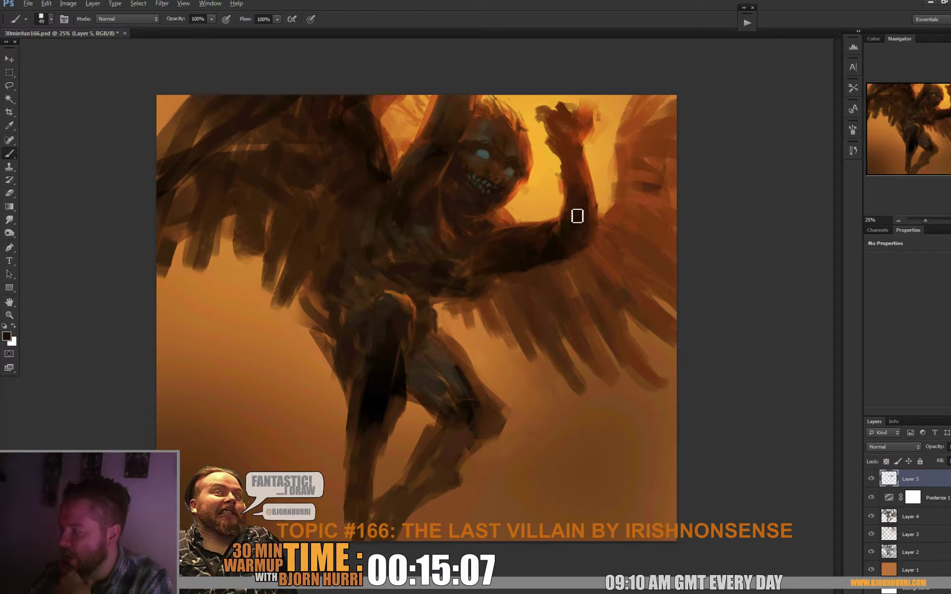
pyautogui.keyDown('alt'); pyautogui.click(565, 205); pyautogui.keyUp('alt')
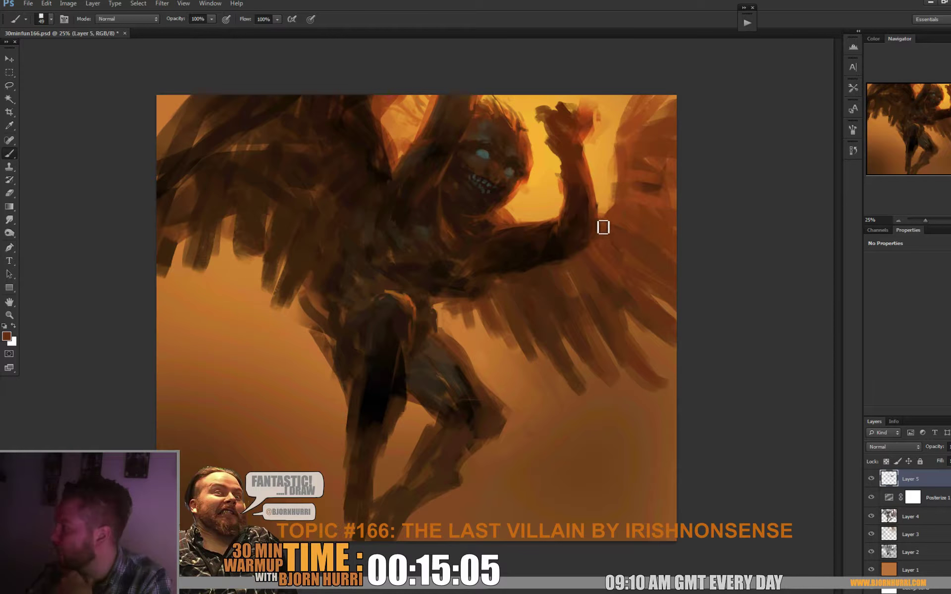
pyautogui.keyDown('alt'); pyautogui.click(577, 242); pyautogui.keyUp('alt')
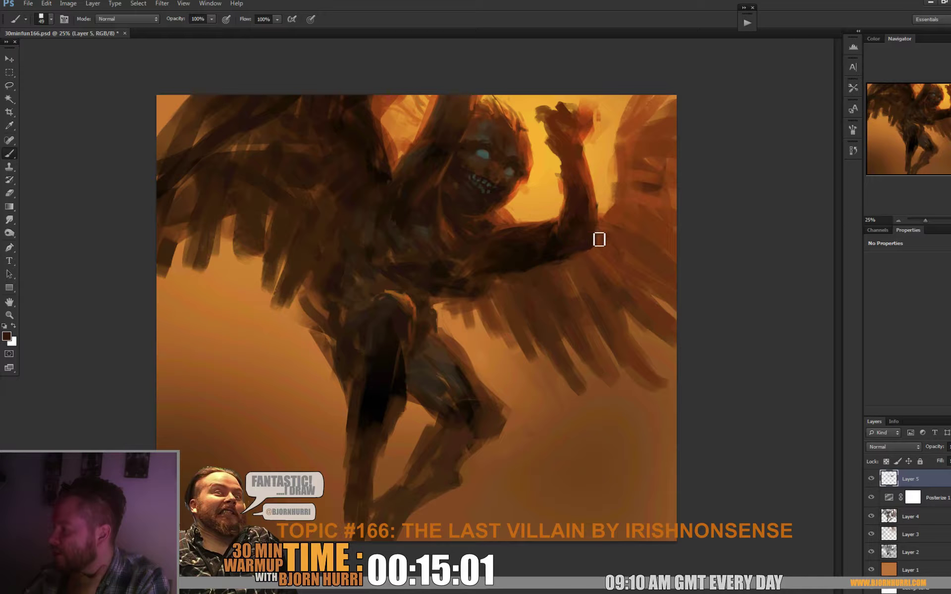
# Step: Paint a brown shaft-like weapon extending diagonally from the raised hand to the canvas edge, and darken the hand and wrist with sampled tones
pyautogui.keyDown('alt'); pyautogui.click(560, 170); pyautogui.keyUp('alt')
pyautogui.moveTo(557, 160)
pyautogui.mouseDown()
pyautogui.moveTo(566, 178)
pyautogui.moveTo(570, 153)
pyautogui.moveTo(555, 176)
pyautogui.moveTo(578, 181)
pyautogui.moveTo(548, 119)
pyautogui.moveTo(547, 129)
pyautogui.moveTo(560, 109)
pyautogui.moveTo(565, 125)
pyautogui.moveTo(607, 97)
pyautogui.moveTo(617, 100)
pyautogui.moveTo(610, 115)
pyautogui.moveTo(630, 81)
pyautogui.mouseUp()
pyautogui.keyDown('alt'); pyautogui.click(554, 175); pyautogui.keyUp('alt')
pyautogui.keyDown('alt'); pyautogui.click(577, 181); pyautogui.keyUp('alt')
pyautogui.keyDown('alt'); pyautogui.click(583, 117); pyautogui.keyUp('alt')
pyautogui.keyDown('alt'); pyautogui.click(575, 115); pyautogui.keyUp('alt')
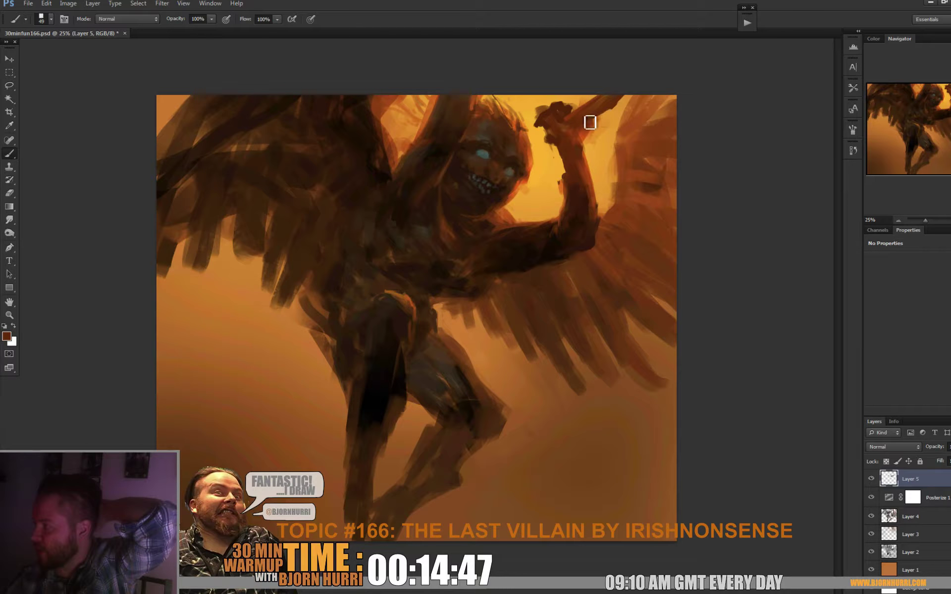
pyautogui.keyDown('alt'); pyautogui.click(562, 113); pyautogui.keyUp('alt')
pyautogui.moveTo(586, 124); pyautogui.dragTo(579, 127)
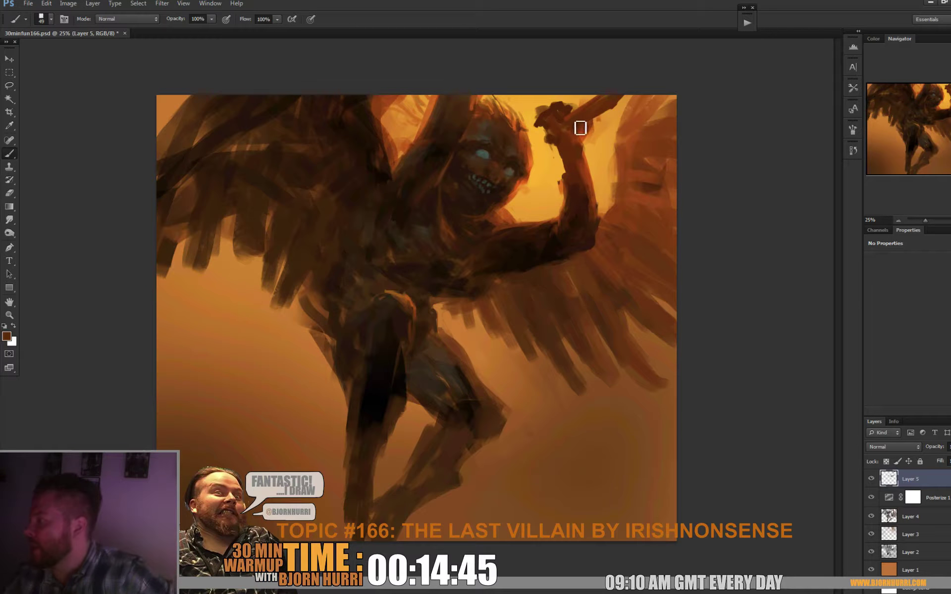
pyautogui.keyDown('alt'); pyautogui.click(570, 161); pyautogui.keyUp('alt')
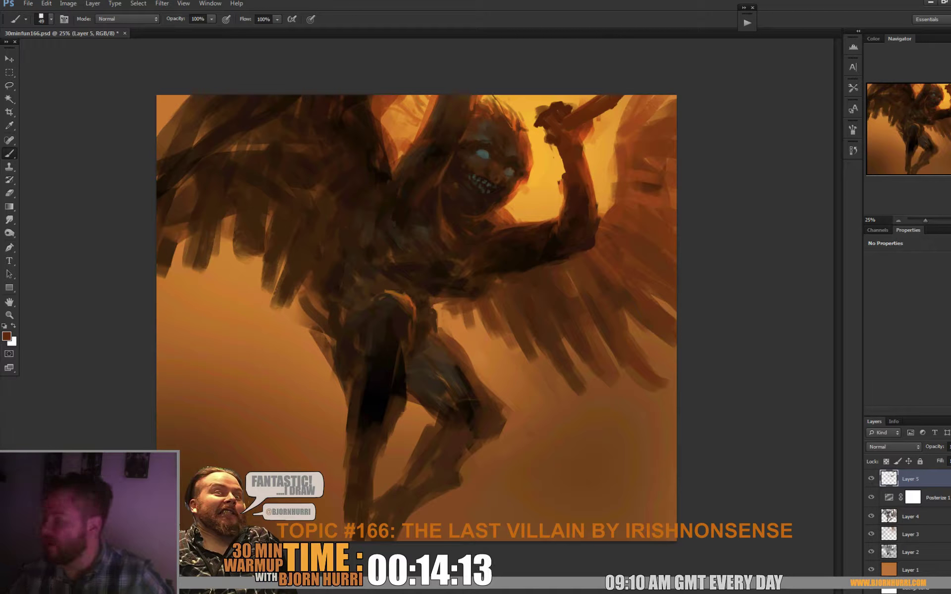
# Step: Refine the inner contour of the raised forearm with sampled dark brown and orange tones
pyautogui.keyDown('alt'); pyautogui.click(570, 185); pyautogui.keyUp('alt')
pyautogui.moveTo(567, 174); pyautogui.dragTo(570, 204)
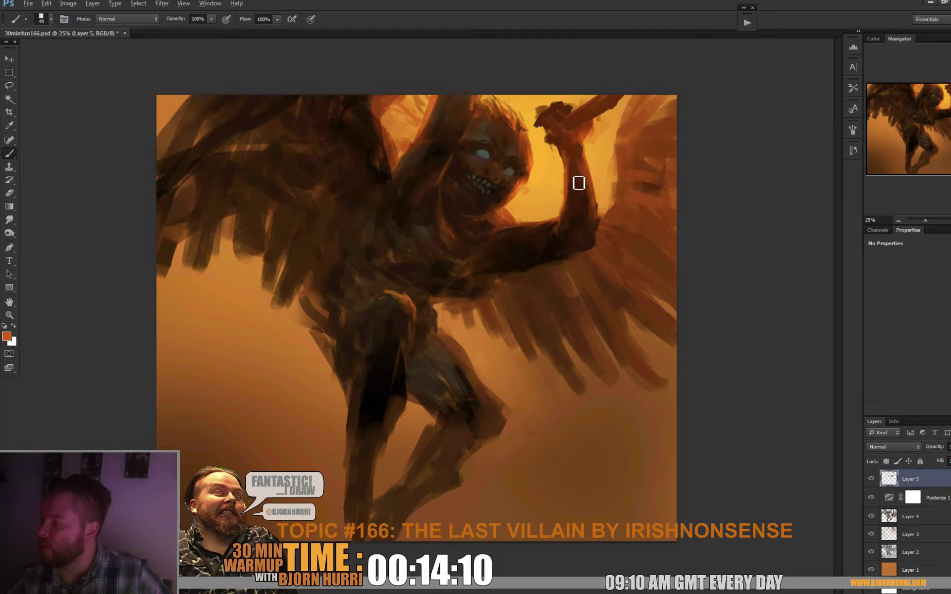
pyautogui.keyDown('alt'); pyautogui.click(578, 182); pyautogui.keyUp('alt')
pyautogui.keyDown('alt'); pyautogui.click(569, 153); pyautogui.keyUp('alt')
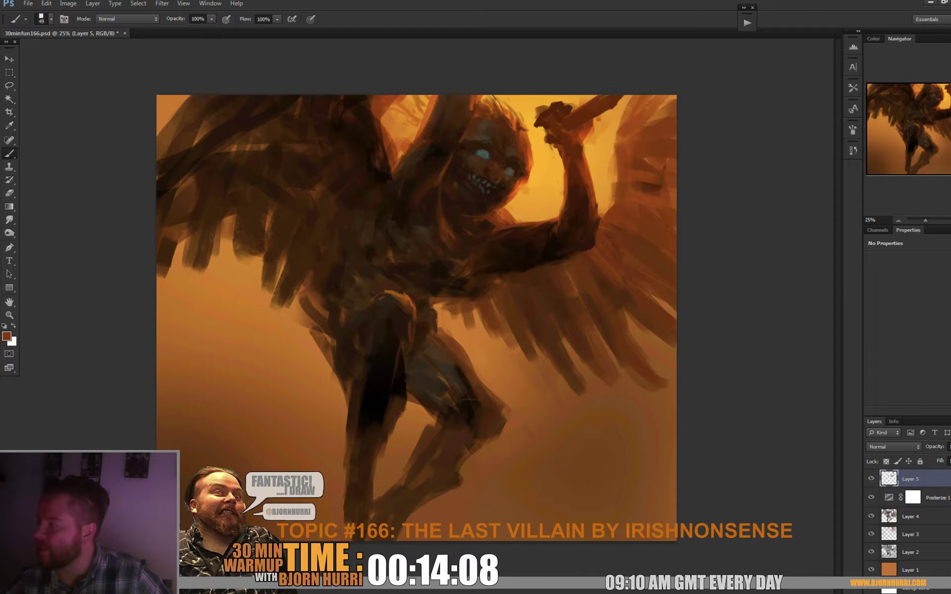
# Step: Clean up the glowing background around the weapon and raised hand with sampled yellow-orange
pyautogui.keyDown('alt'); pyautogui.click(602, 132); pyautogui.keyUp('alt')
pyautogui.keyDown('alt'); pyautogui.click(601, 132); pyautogui.keyUp('alt')
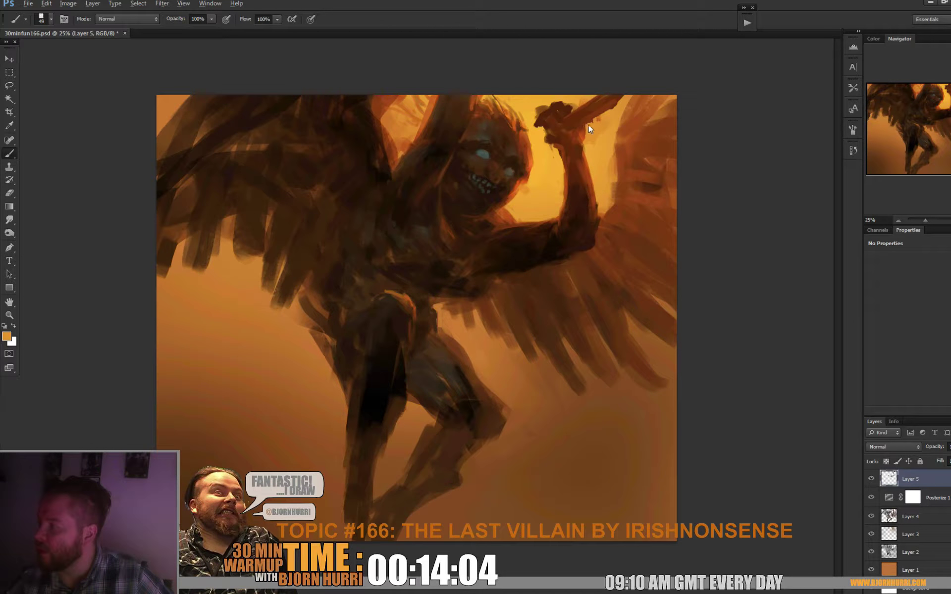
pyautogui.keyDown('alt'); pyautogui.click(596, 147); pyautogui.keyUp('alt')
pyautogui.keyDown('alt'); pyautogui.click(624, 141); pyautogui.keyUp('alt')
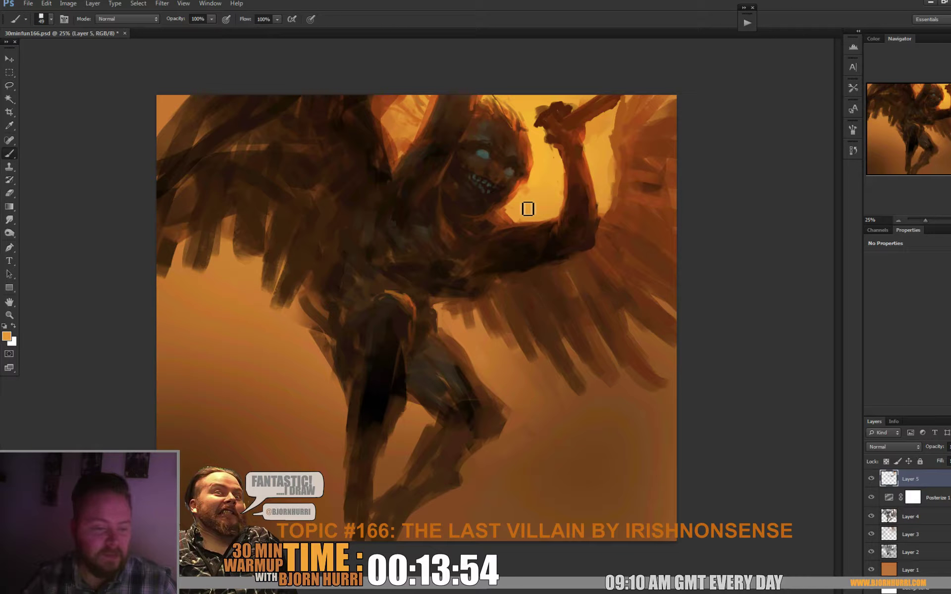
# Step: Brighten the background beneath the creature's chin and in the gap between the far arm and the large wing with sampled orange tones
pyautogui.moveTo(505, 220); pyautogui.dragTo(515, 193)
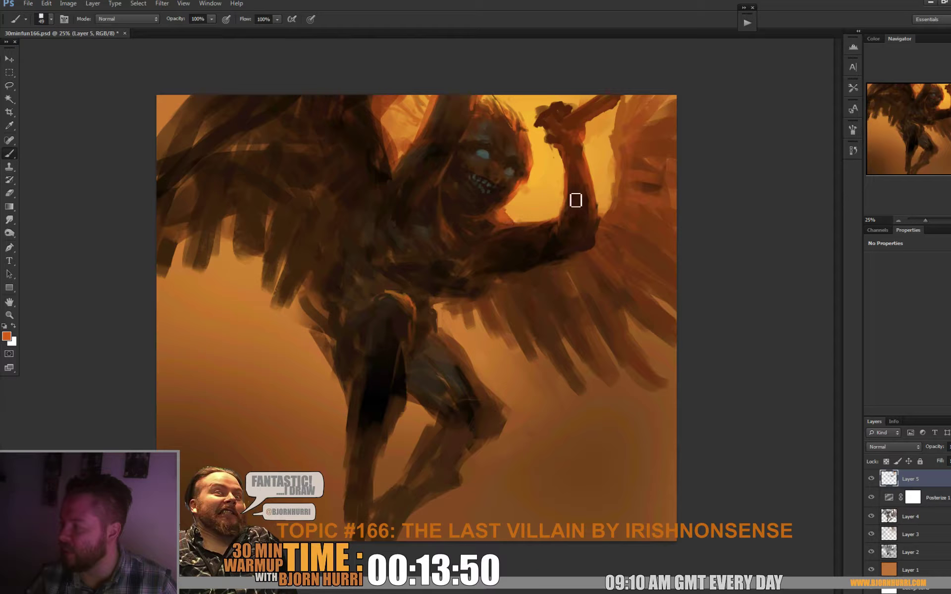
pyautogui.keyDown('alt'); pyautogui.click(549, 178); pyautogui.keyUp('alt')
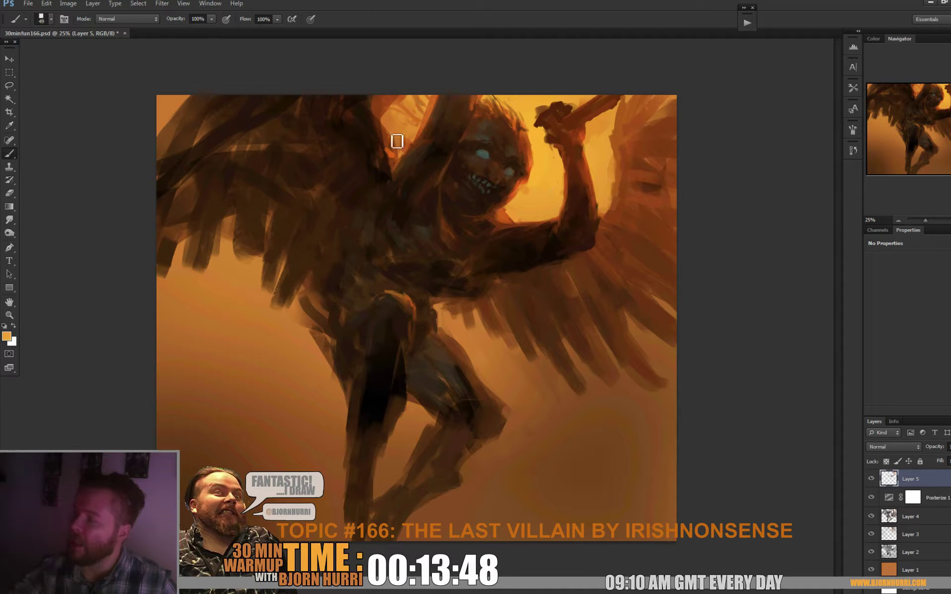
pyautogui.moveTo(398, 132)
pyautogui.mouseDown()
pyautogui.moveTo(404, 145)
pyautogui.moveTo(385, 123)
pyautogui.mouseUp()
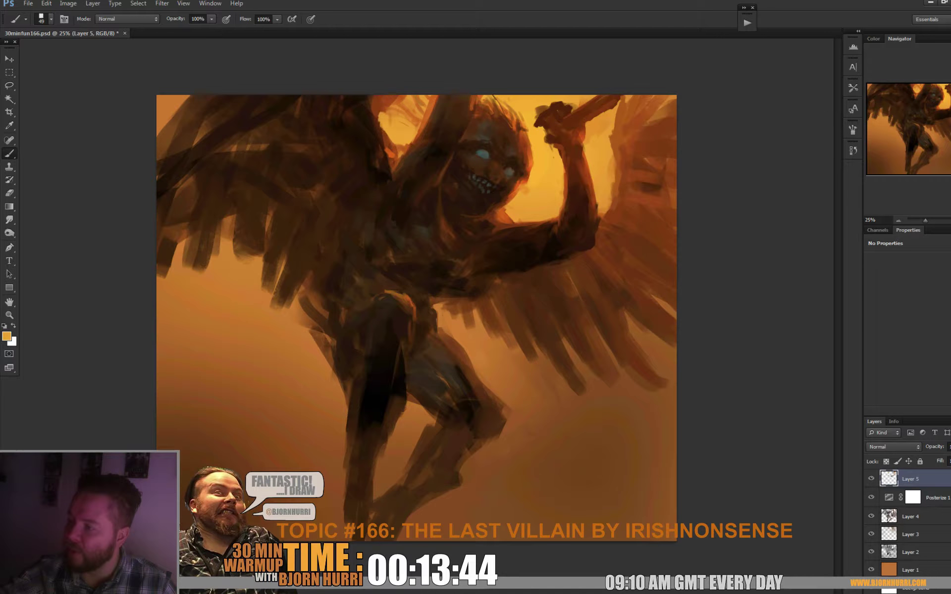
# Step: With a 246 px brush, block in the upper edge of the large wing with broad dark diagonal strokes and soften the feathers beneath it
pyautogui.rightClick(345, 179)
pyautogui.click(430, 203)
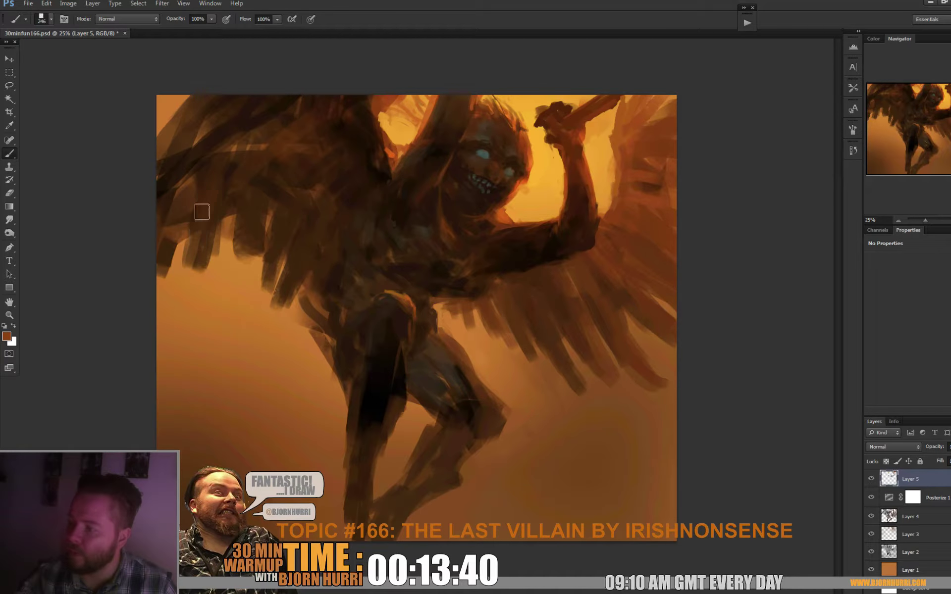
pyautogui.moveTo(202, 144); pyautogui.dragTo(164, 178)
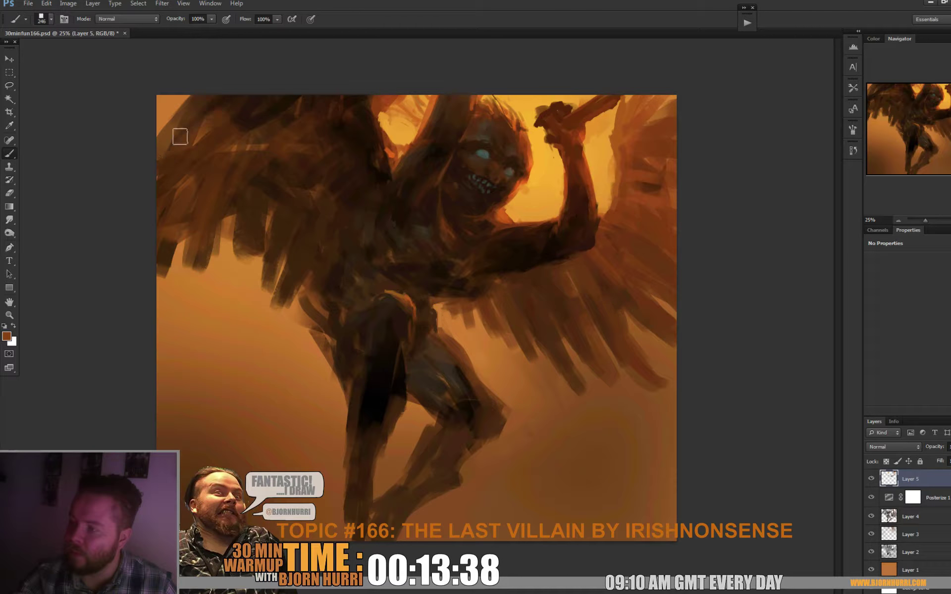
pyautogui.keyDown('alt'); pyautogui.click(259, 114); pyautogui.keyUp('alt')
pyautogui.moveTo(281, 82); pyautogui.dragTo(136, 191)
pyautogui.moveTo(256, 91); pyautogui.dragTo(129, 193)
pyautogui.moveTo(177, 132)
pyautogui.mouseDown()
pyautogui.moveTo(189, 107)
pyautogui.moveTo(107, 155)
pyautogui.moveTo(207, 73)
pyautogui.moveTo(230, 110)
pyautogui.mouseUp()
pyautogui.keyDown('alt'); pyautogui.click(200, 192); pyautogui.keyUp('alt')
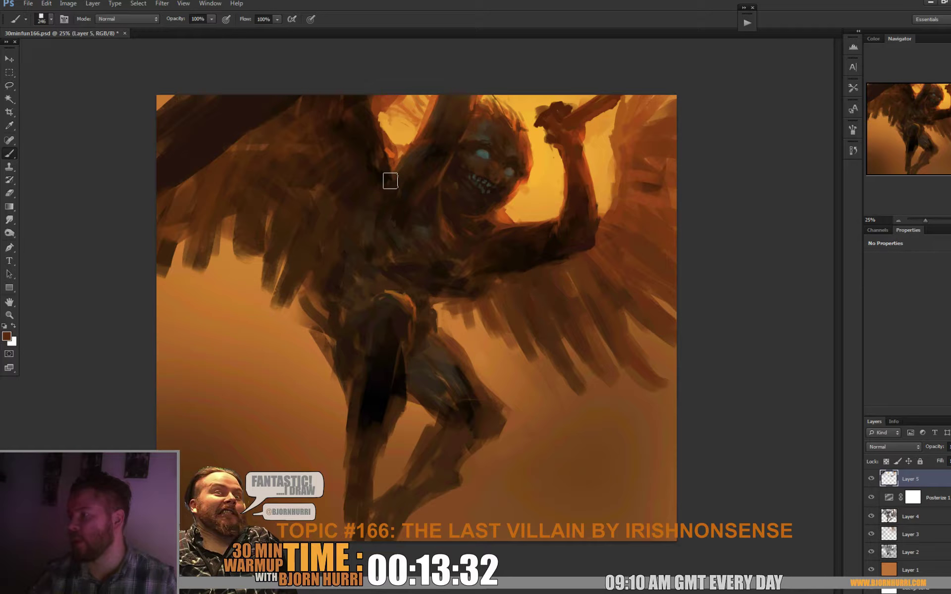
# Step: Reduce the brush to 20 px and touch up the creature's mouth with dark tones sampled from the face
pyautogui.rightClick(491, 192)
pyautogui.press('Return')
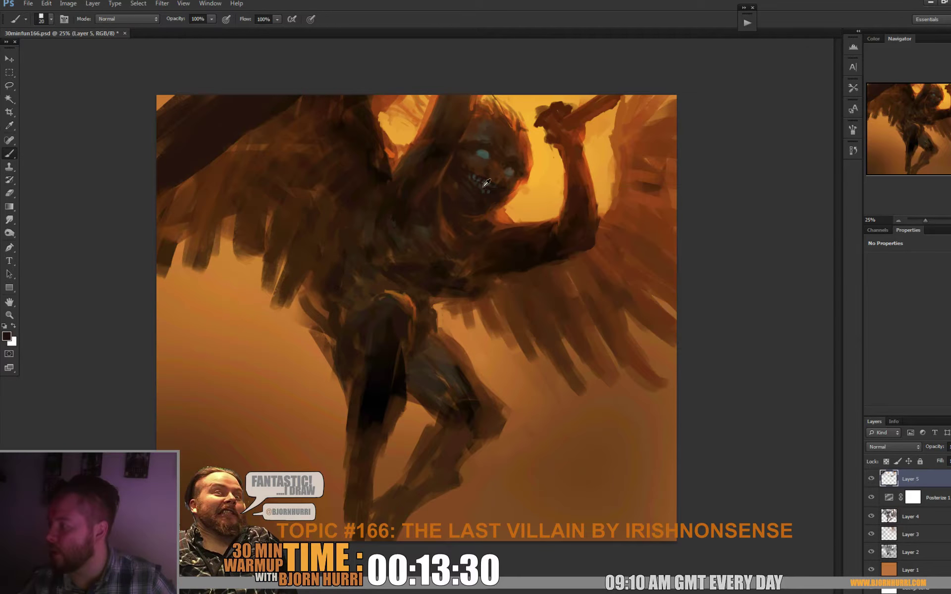
pyautogui.keyDown('alt'); pyautogui.click(487, 188); pyautogui.keyUp('alt')
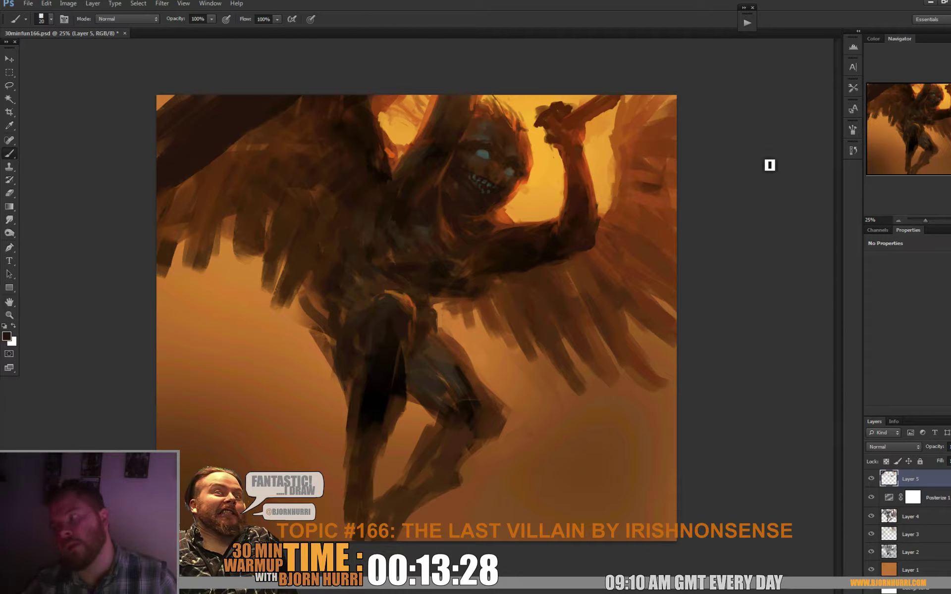
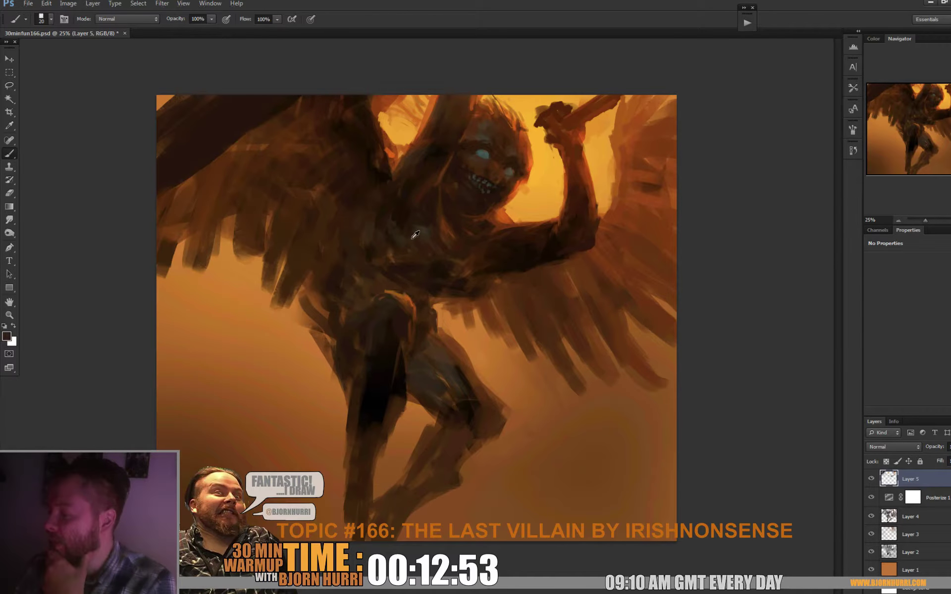
# Step: With a 67 px brush, model the creature's chest and abdomen using sampled dark browns and grey-browns
pyautogui.rightClick(422, 262)
pyautogui.click(469, 276)
pyautogui.keyDown('alt'); pyautogui.click(421, 231); pyautogui.keyUp('alt')
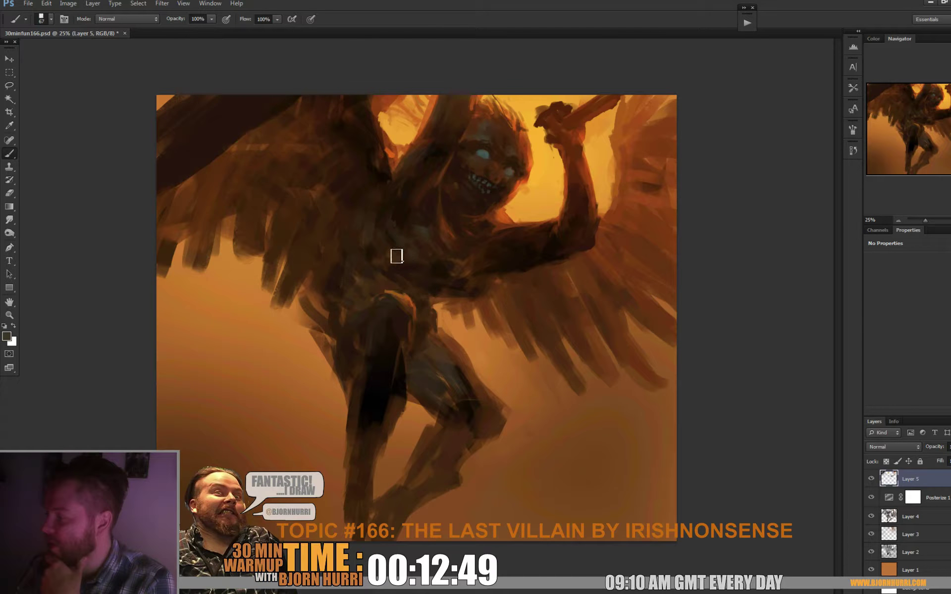
pyautogui.keyDown('alt'); pyautogui.click(406, 254); pyautogui.keyUp('alt')
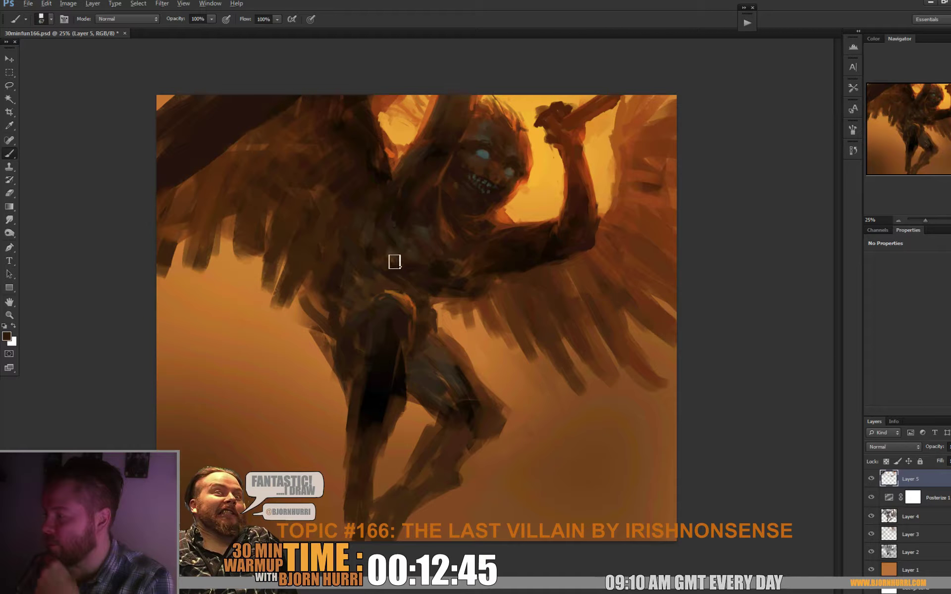
pyautogui.keyDown('alt'); pyautogui.click(393, 255); pyautogui.keyUp('alt')
pyautogui.keyDown('alt'); pyautogui.click(389, 248); pyautogui.keyUp('alt')
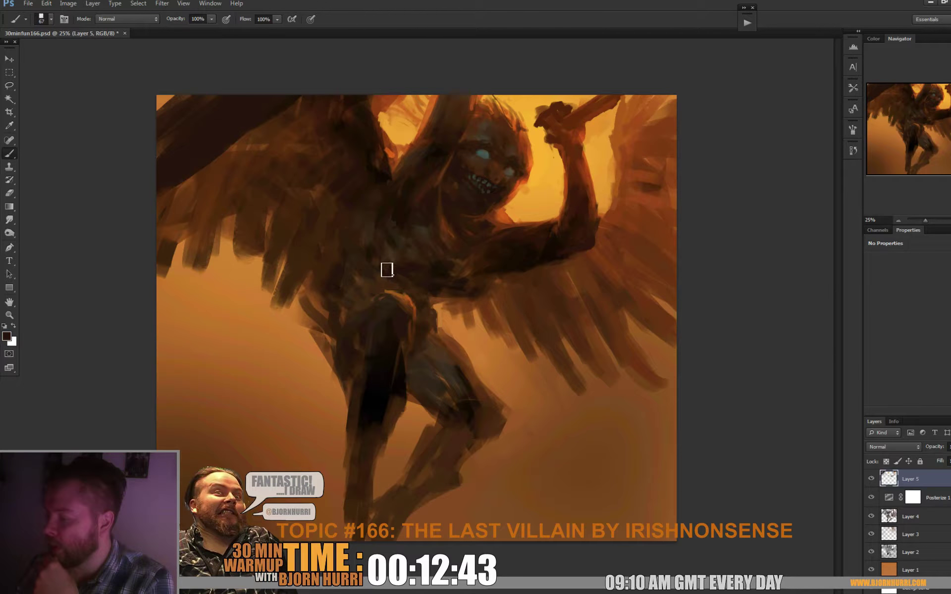
pyautogui.keyDown('alt'); pyautogui.click(395, 255); pyautogui.keyUp('alt')
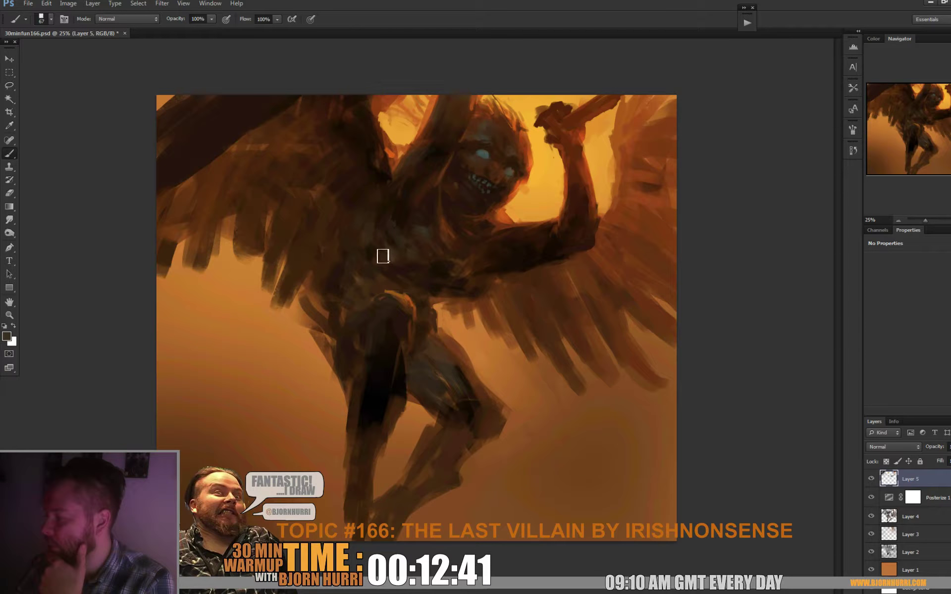
# Step: Blend the creature's flank into the base of the large wing with dark tones sampled from the torso and feathers
pyautogui.keyDown('alt'); pyautogui.click(371, 249); pyautogui.keyUp('alt')
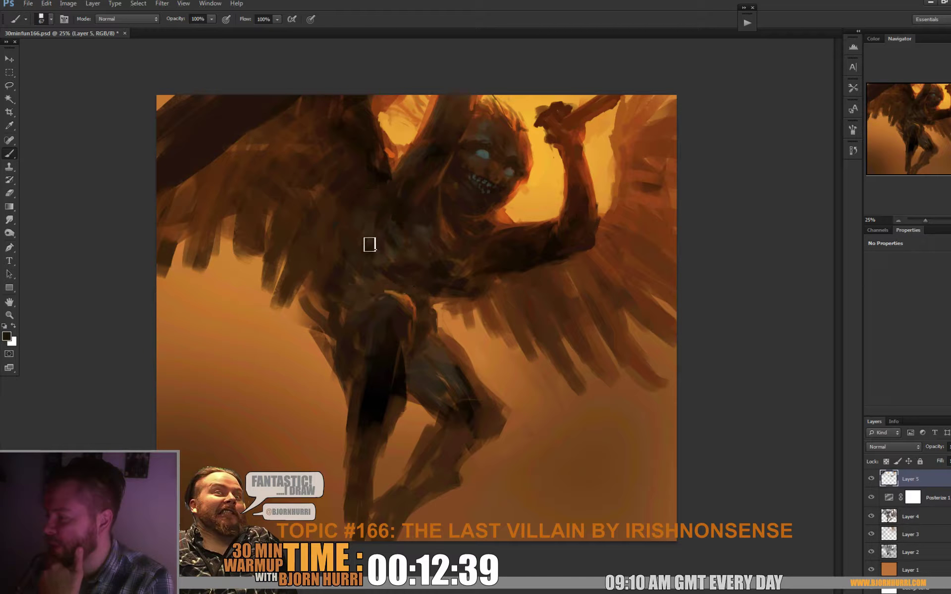
pyautogui.keyDown('alt'); pyautogui.click(380, 218); pyautogui.keyUp('alt')
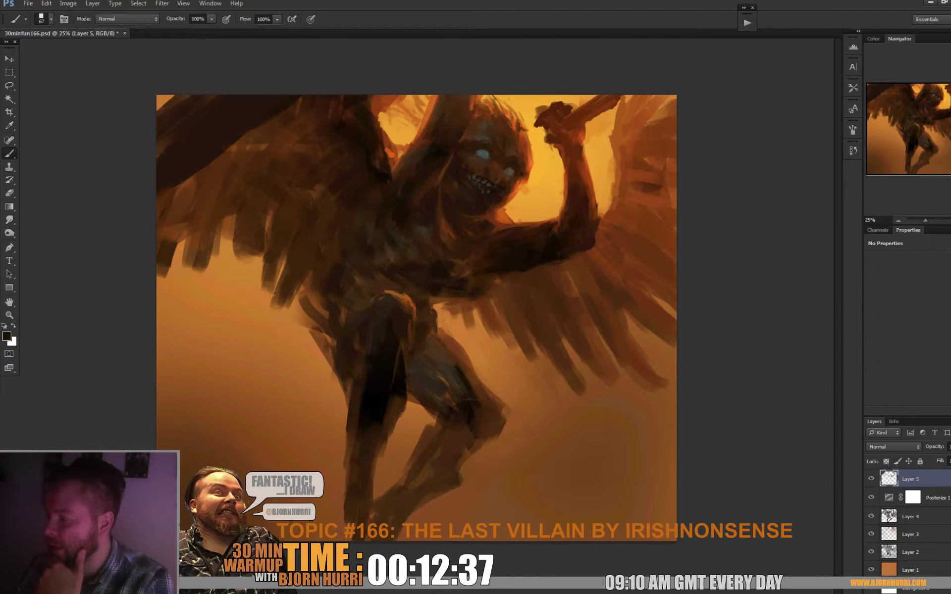
pyautogui.keyDown('alt'); pyautogui.click(388, 225); pyautogui.keyUp('alt')
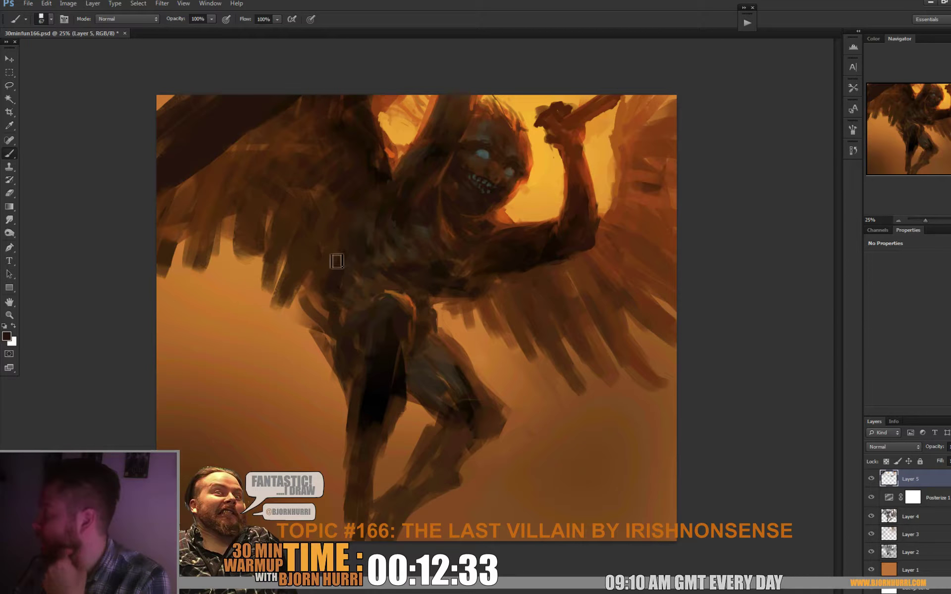
pyautogui.keyDown('alt'); pyautogui.click(340, 206); pyautogui.keyUp('alt')
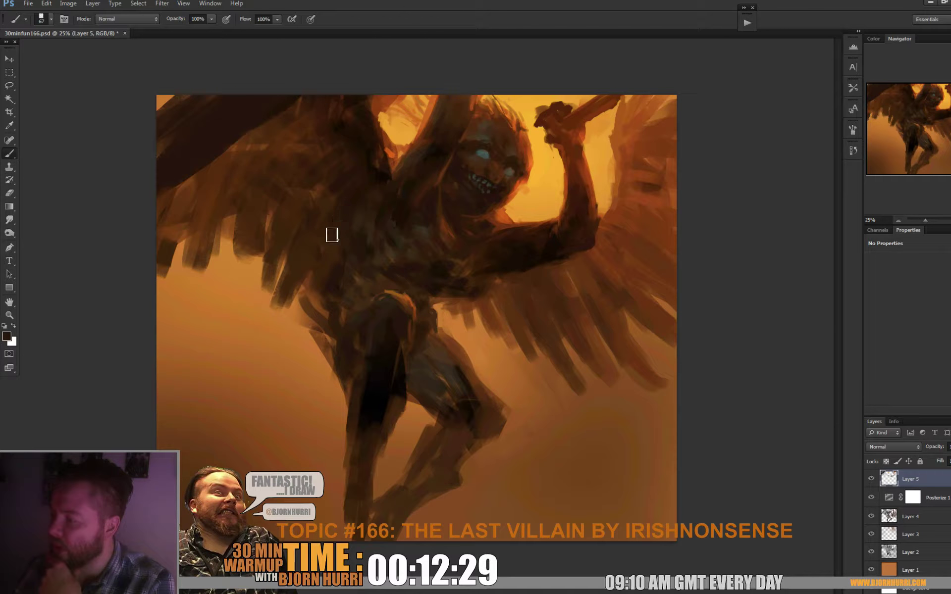
pyautogui.keyDown('alt'); pyautogui.click(351, 189); pyautogui.keyUp('alt')
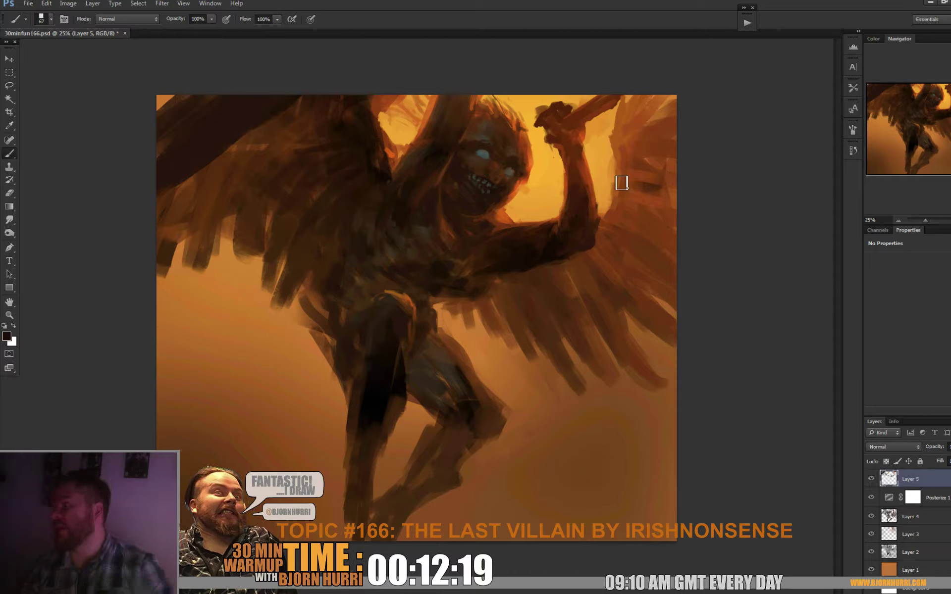
# Step: With a 141 px brush, soften and layer the large wing's feathers and upper inner area using browns sampled from the plumage
pyautogui.rightClick(312, 153)
pyautogui.write('141')
pyautogui.press('Return')
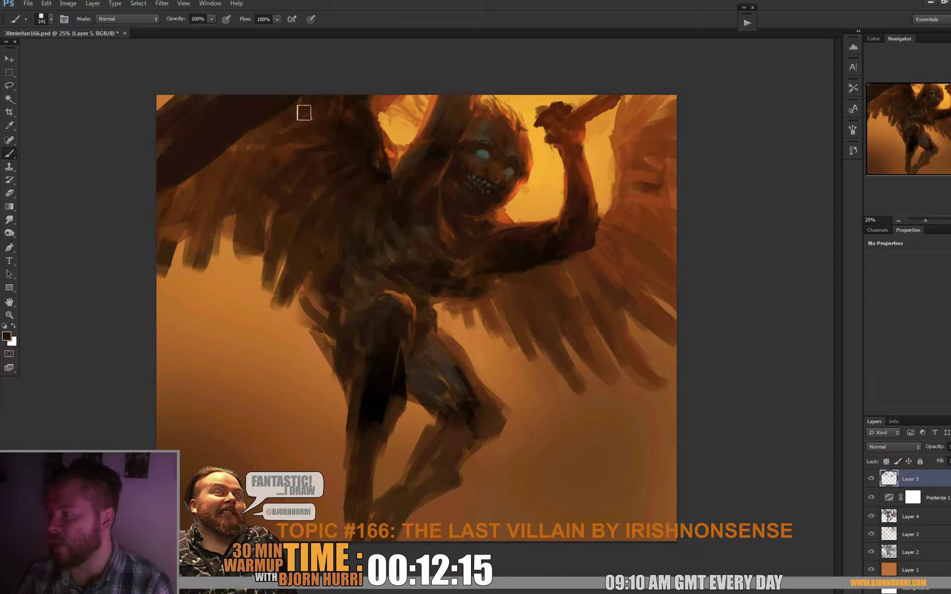
pyautogui.keyDown('alt'); pyautogui.click(253, 138); pyautogui.keyUp('alt')
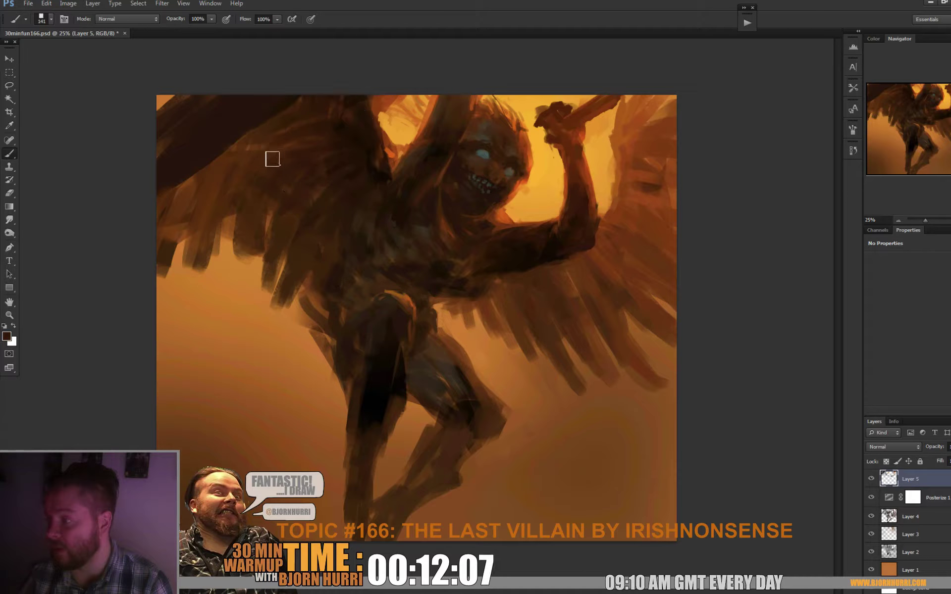
pyautogui.keyDown('alt'); pyautogui.click(272, 173); pyautogui.keyUp('alt')
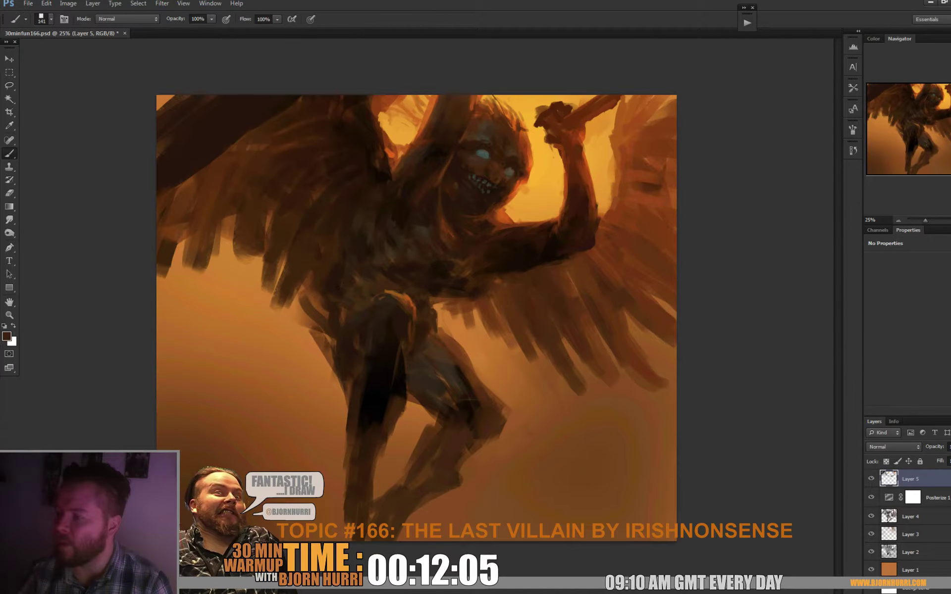
pyautogui.keyDown('alt'); pyautogui.click(306, 184); pyautogui.keyUp('alt')
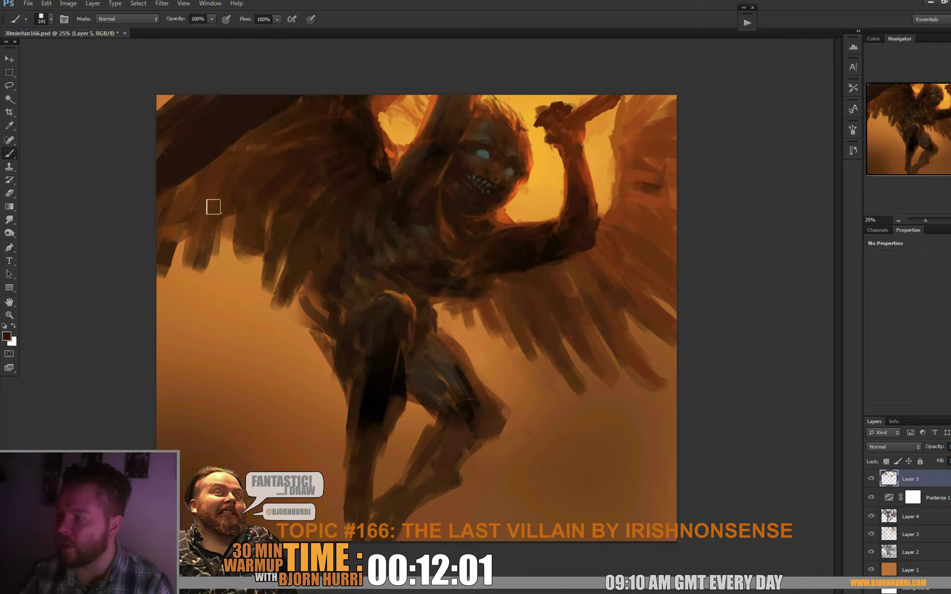
pyautogui.keyDown('alt'); pyautogui.click(229, 162); pyautogui.keyUp('alt')
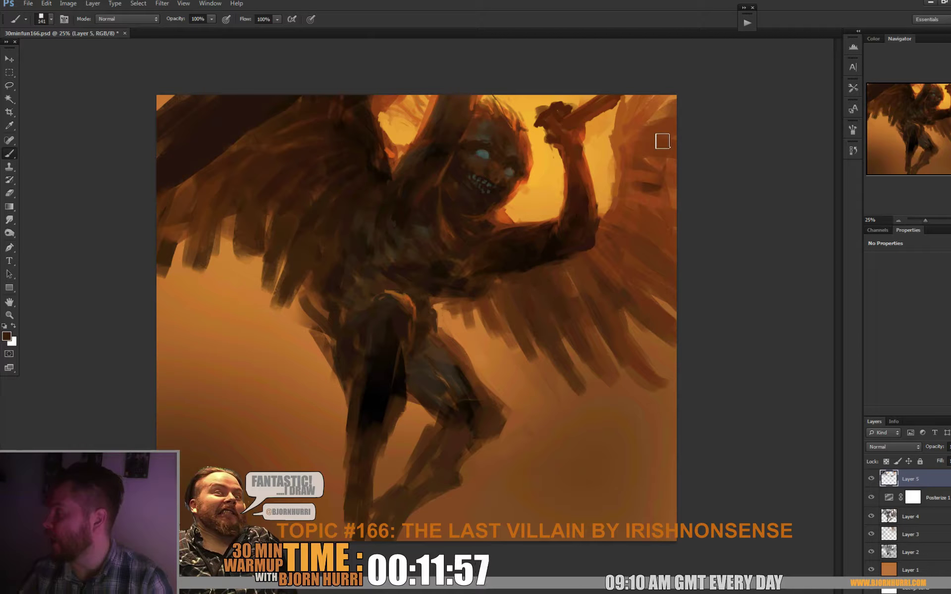
pyautogui.keyDown('alt'); pyautogui.click(354, 118); pyautogui.keyUp('alt')
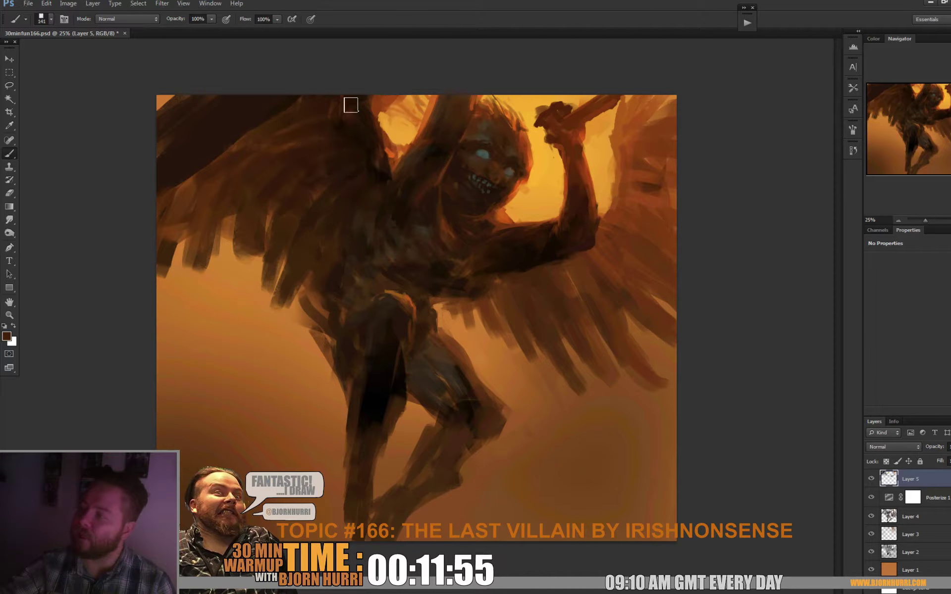
pyautogui.keyDown('alt'); pyautogui.click(361, 99); pyautogui.keyUp('alt')
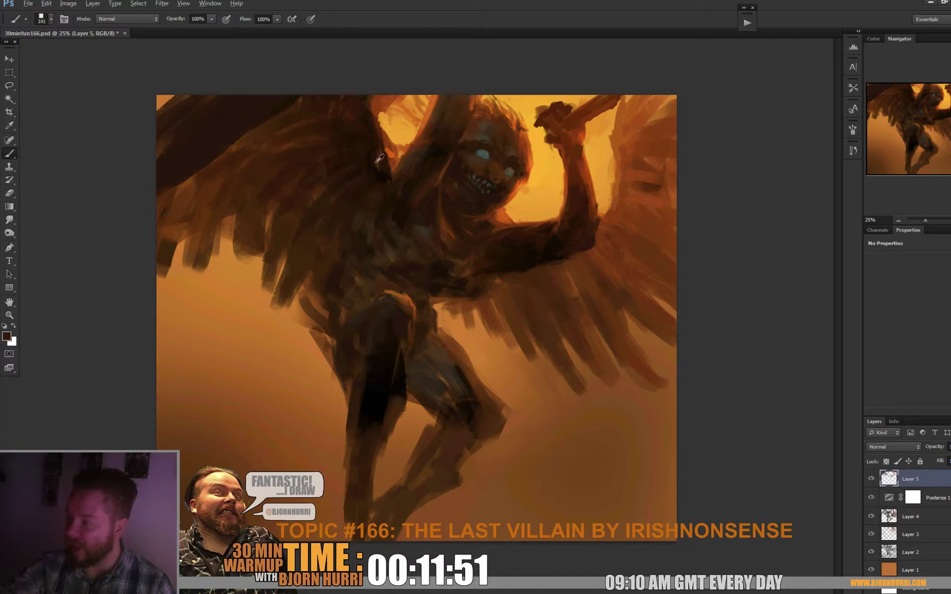
# Step: With a 57 px brush, refine the large wing's inner edge beside the raised arm using sampled dark and reddish browns
pyautogui.keyDown('alt'); pyautogui.click(380, 142); pyautogui.keyUp('alt')
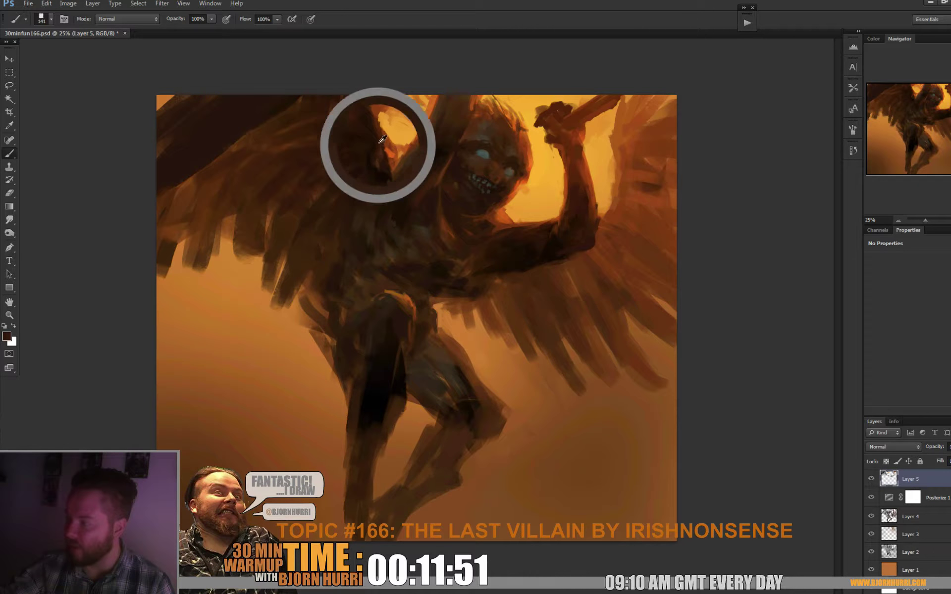
pyautogui.rightClick(375, 114)
pyautogui.click(374, 115)
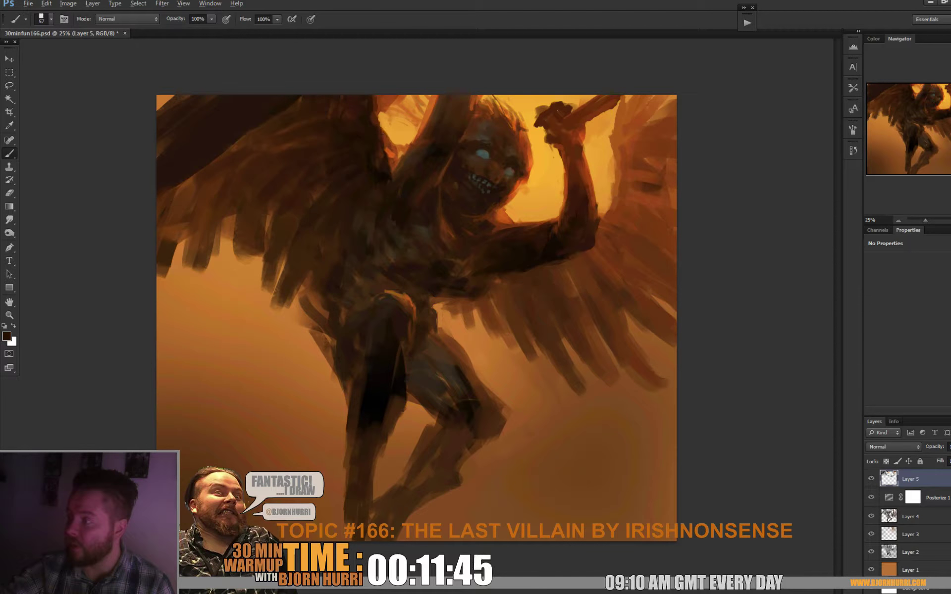
pyautogui.keyDown('alt'); pyautogui.click(376, 122); pyautogui.keyUp('alt')
pyautogui.moveTo(384, 140); pyautogui.dragTo(388, 151)
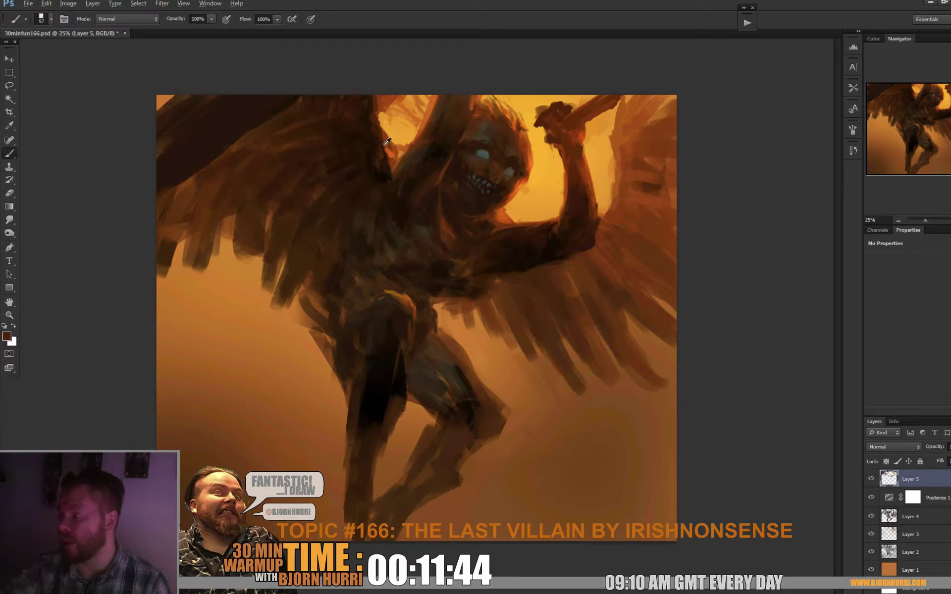
pyautogui.keyDown('alt'); pyautogui.click(382, 142); pyautogui.keyUp('alt')
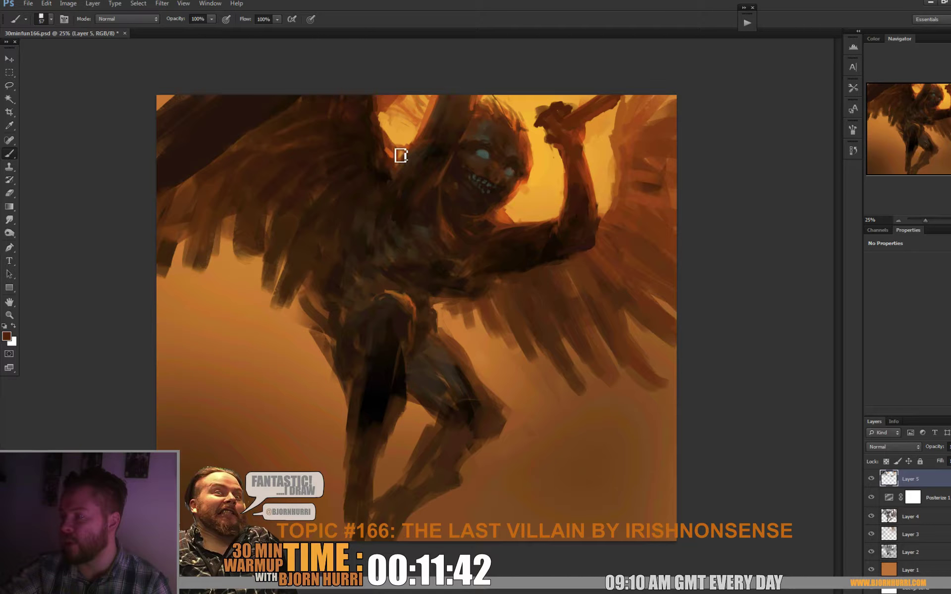
pyautogui.keyDown('alt'); pyautogui.click(402, 136); pyautogui.keyUp('alt')
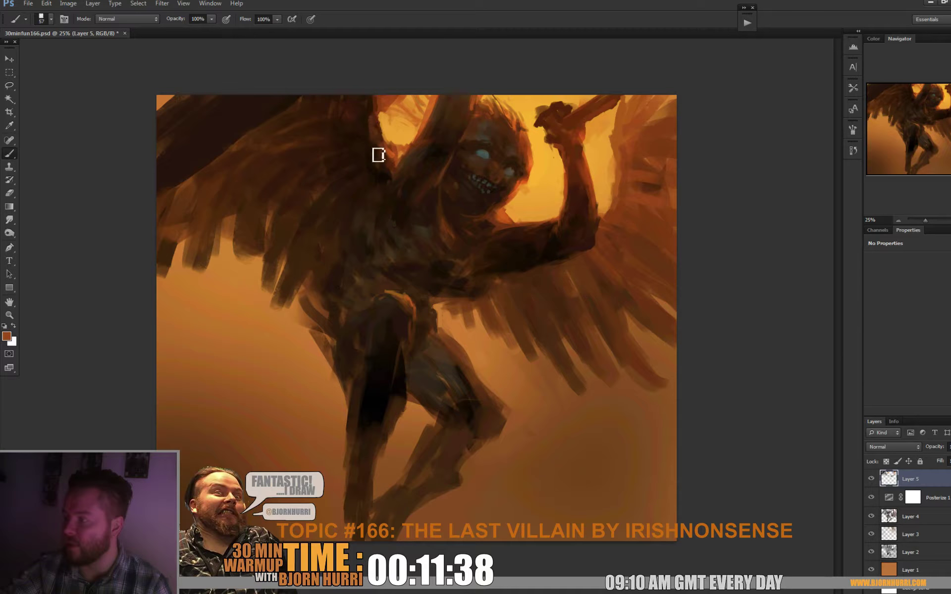
pyautogui.keyDown('alt'); pyautogui.click(366, 114); pyautogui.keyUp('alt')
pyautogui.keyDown('alt'); pyautogui.click(378, 132); pyautogui.keyUp('alt')
pyautogui.keyDown('alt'); pyautogui.click(388, 162); pyautogui.keyUp('alt')
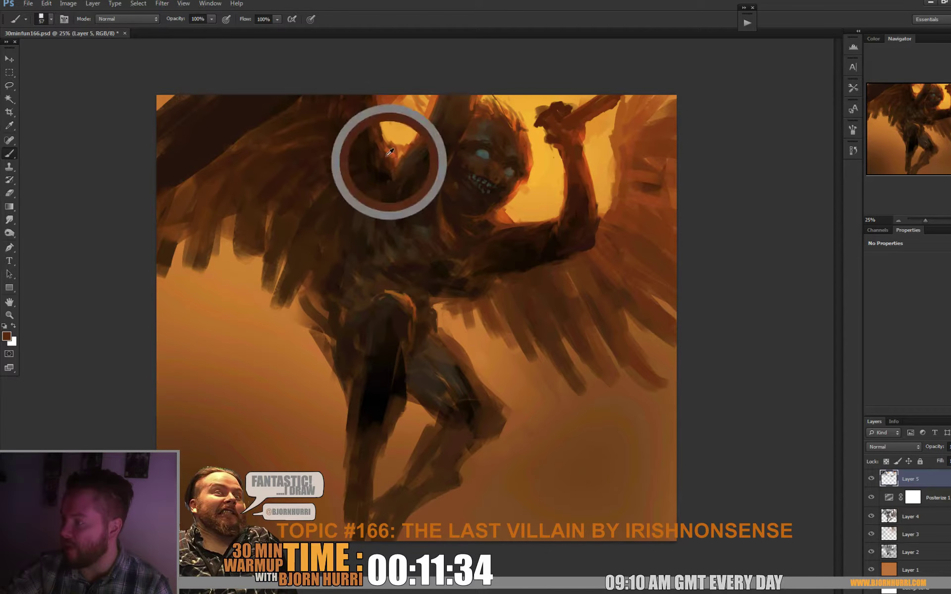
pyautogui.keyDown('alt'); pyautogui.click(396, 163); pyautogui.keyUp('alt')
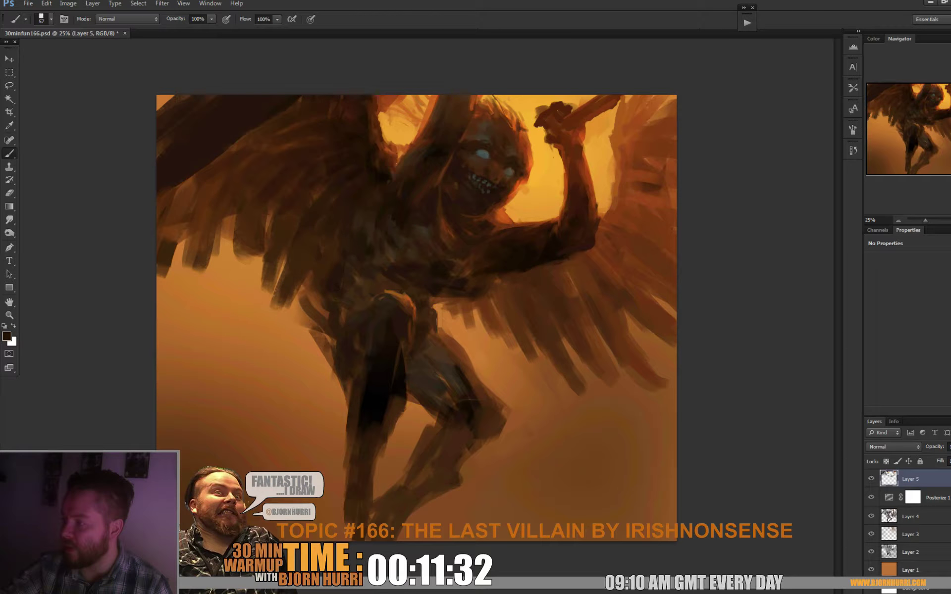
# Step: Clean up the glowing gap between the large wing and raised arm with sampled oranges, and add fine strands at 21 px
pyautogui.keyDown('alt'); pyautogui.click(394, 140); pyautogui.keyUp('alt')
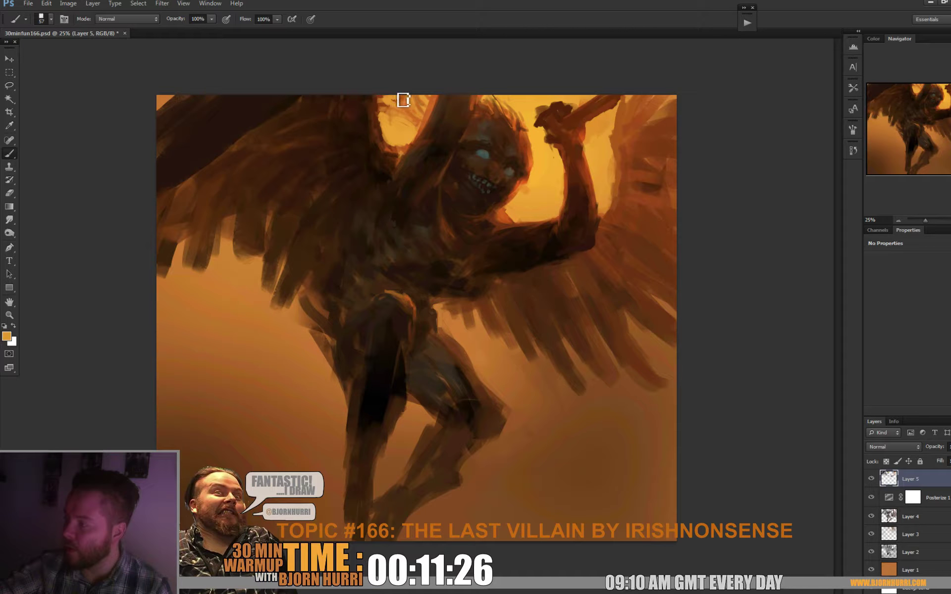
pyautogui.keyDown('alt'); pyautogui.click(396, 99); pyautogui.keyUp('alt')
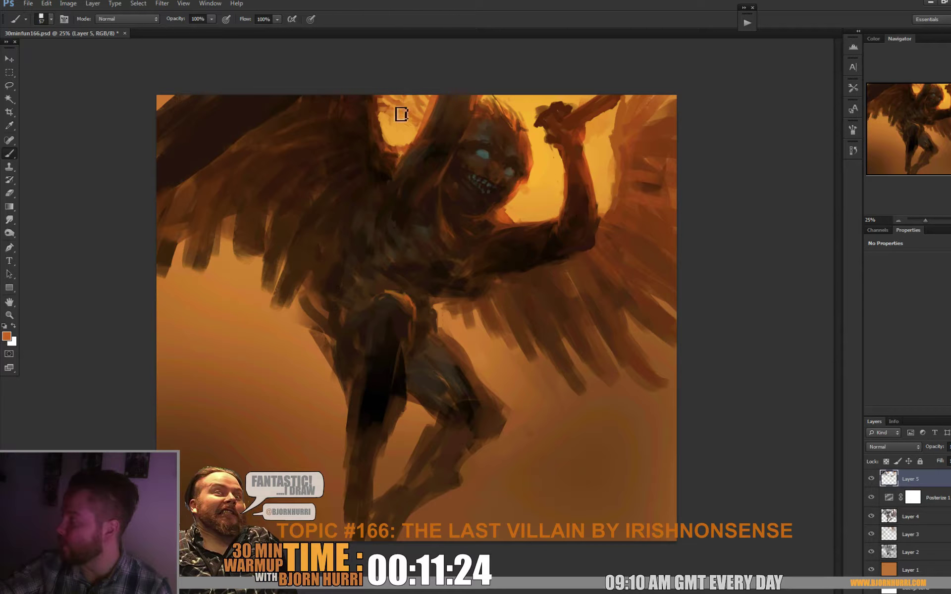
pyautogui.keyDown('alt'); pyautogui.click(415, 132); pyautogui.keyUp('alt')
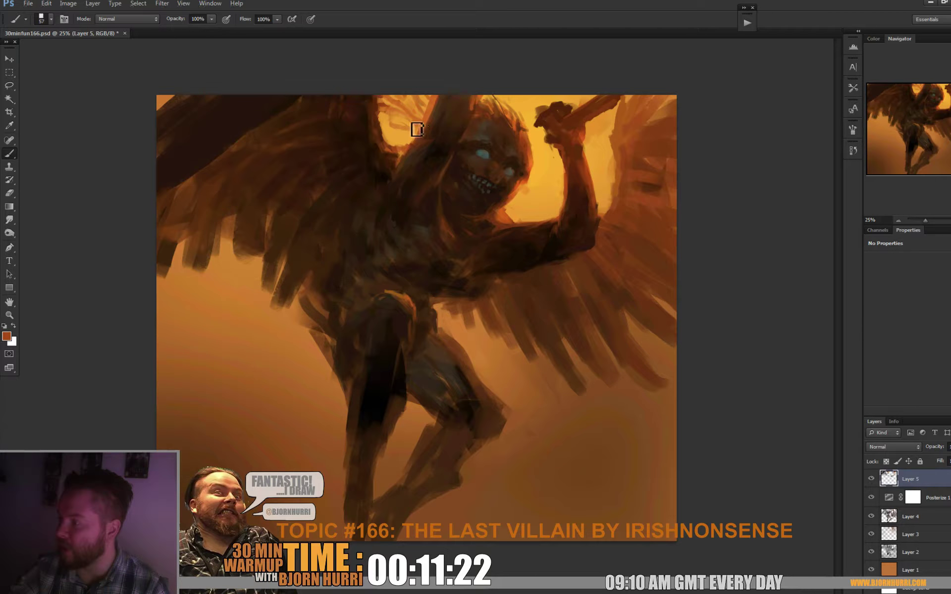
pyautogui.rightClick(439, 119)
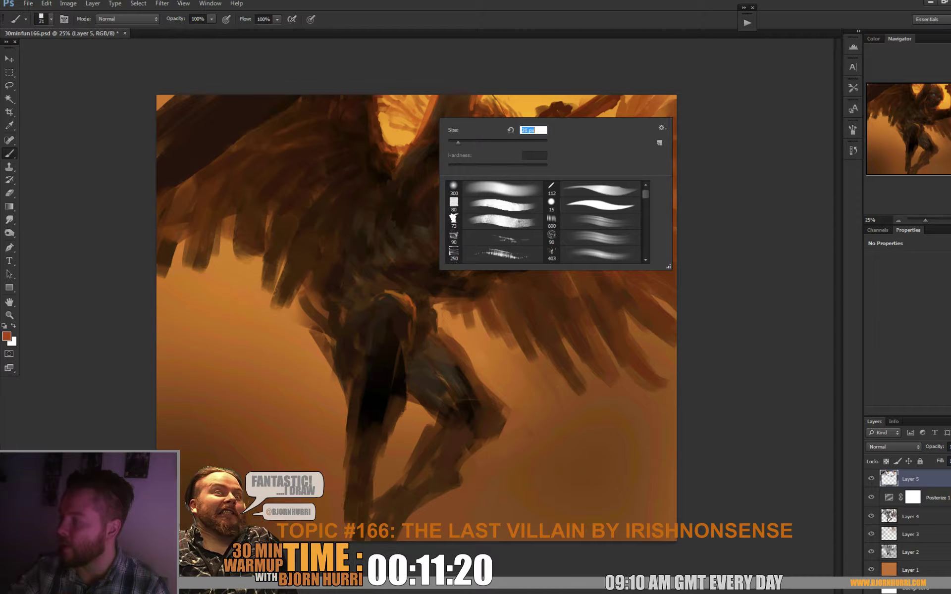
pyautogui.press('Return')
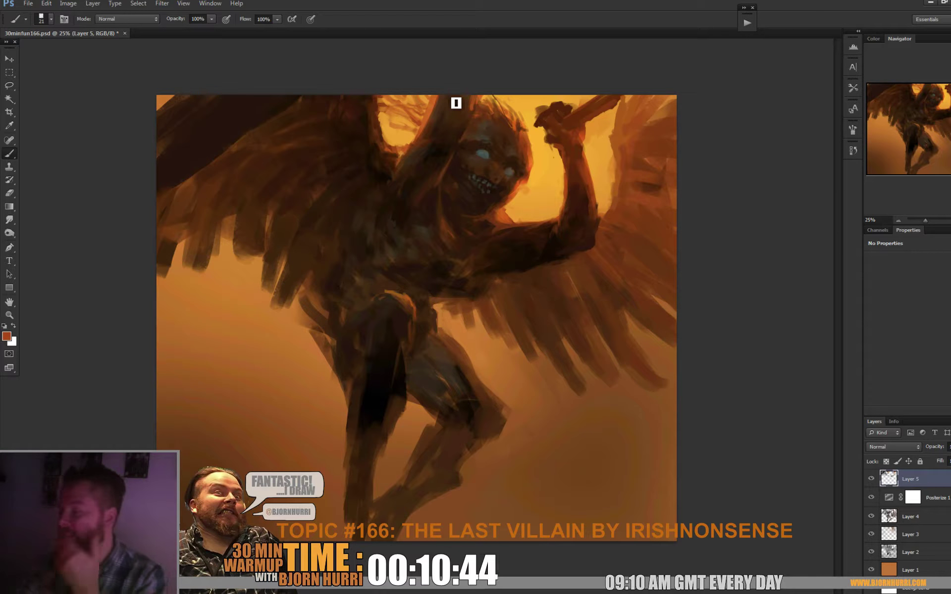
# Step: With a 45 px brush, rework the wispy strands between the large wing and raised arm using sampled yellow and burnt orange
pyautogui.rightClick(432, 127)
pyautogui.click(461, 149)
pyautogui.click(417, 117)
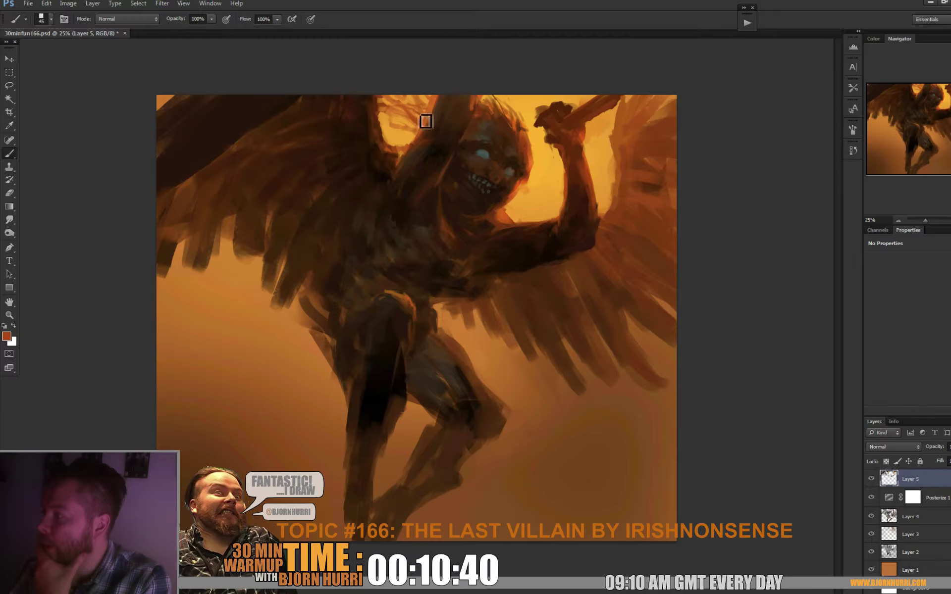
pyautogui.keyDown('alt'); pyautogui.click(426, 118); pyautogui.keyUp('alt')
pyautogui.keyDown('alt'); pyautogui.click(420, 117); pyautogui.keyUp('alt')
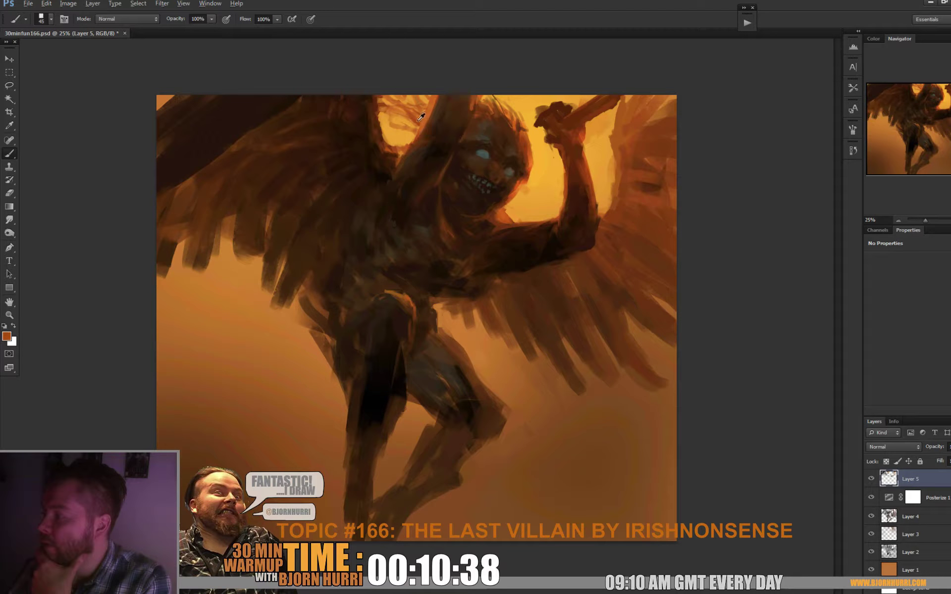
pyautogui.keyDown('alt'); pyautogui.click(391, 126); pyautogui.keyUp('alt')
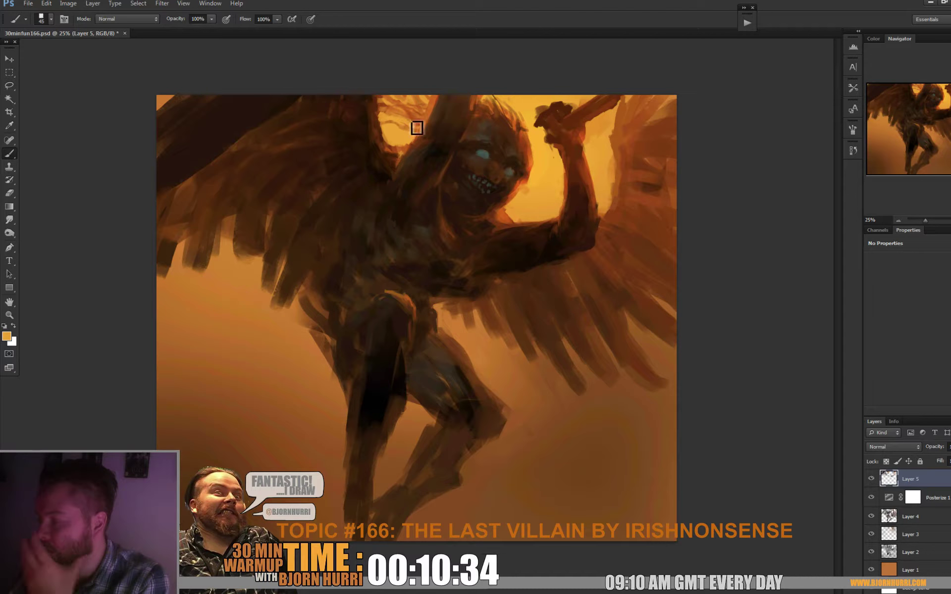
pyautogui.keyDown('alt'); pyautogui.click(403, 123); pyautogui.keyUp('alt')
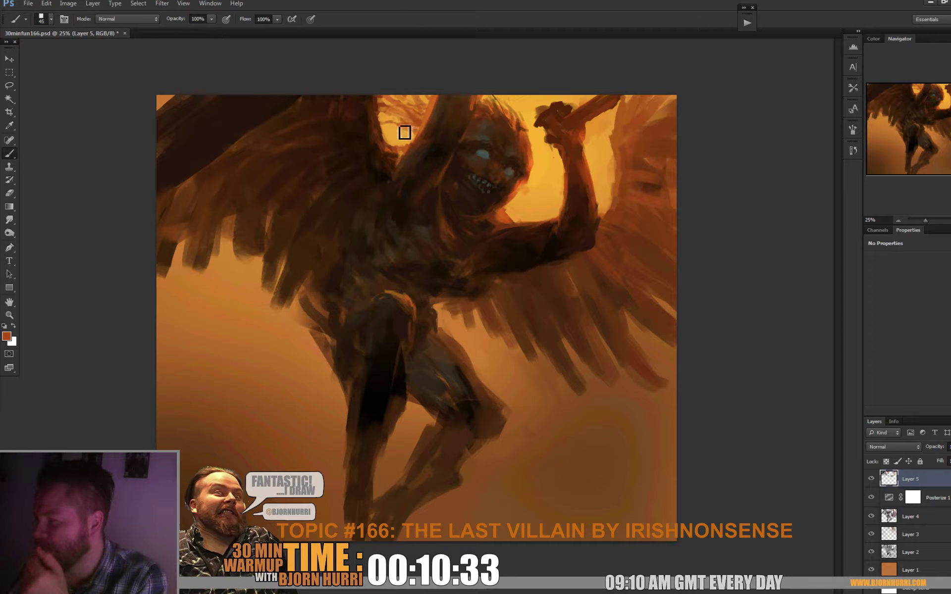
# Step: Paint warm rim light along the outer edge of the creature's head with oranges sampled around its outline
pyautogui.keyDown('alt'); pyautogui.click(521, 117); pyautogui.keyUp('alt')
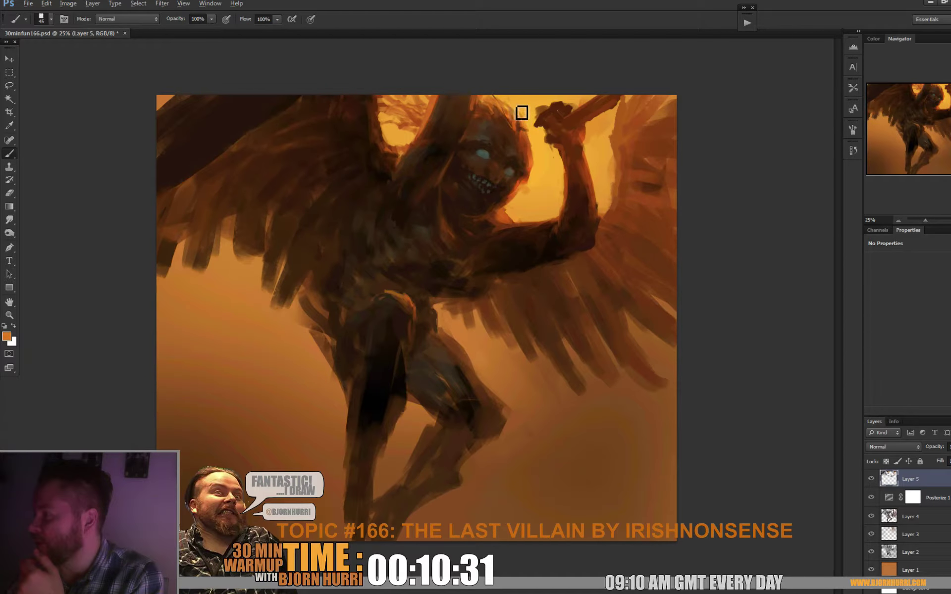
pyautogui.keyDown('alt'); pyautogui.click(517, 112); pyautogui.keyUp('alt')
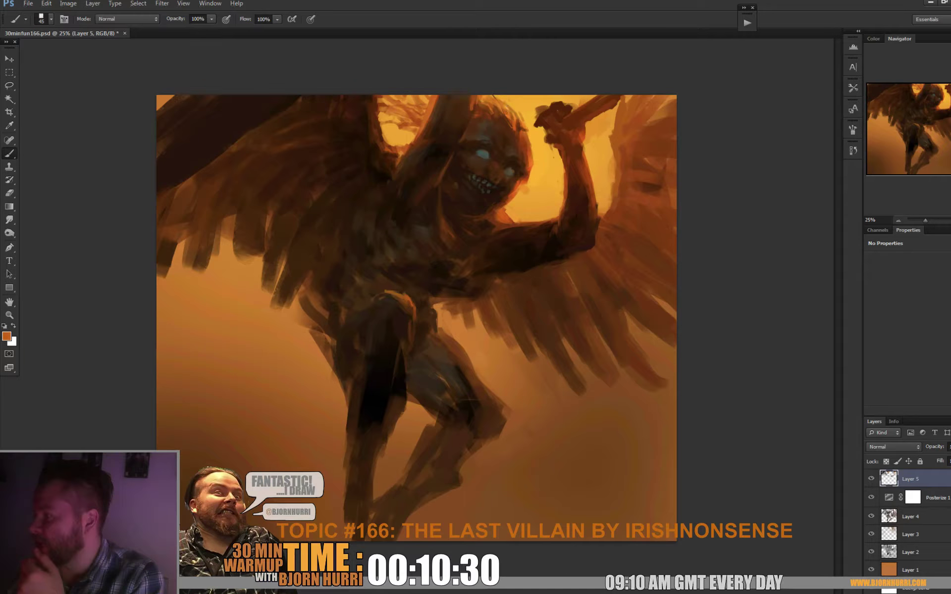
pyautogui.keyDown('alt'); pyautogui.click(516, 120); pyautogui.keyUp('alt')
pyautogui.moveTo(518, 111); pyautogui.dragTo(522, 121)
pyautogui.keyDown('alt'); pyautogui.click(526, 128); pyautogui.keyUp('alt')
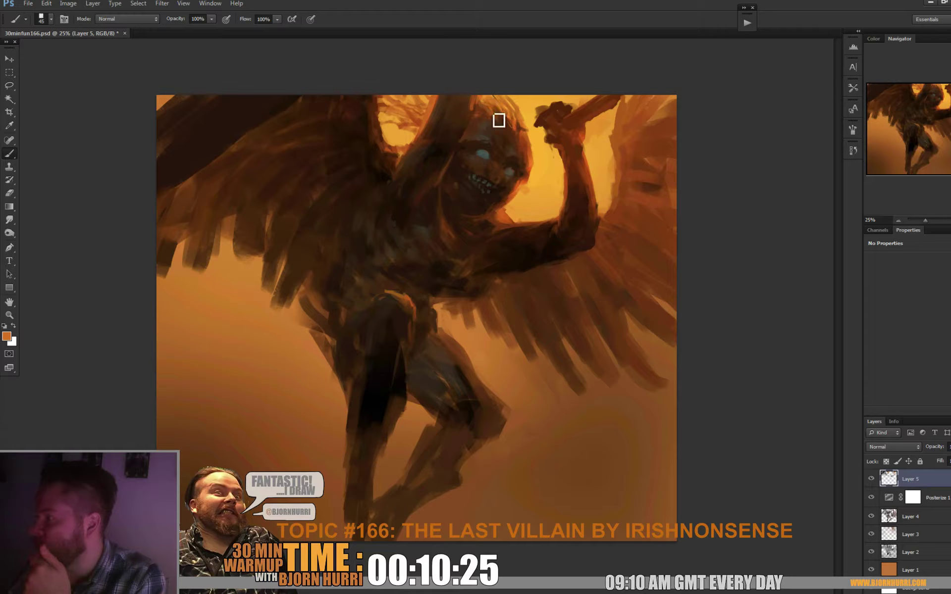
pyautogui.keyDown('alt'); pyautogui.click(533, 140); pyautogui.keyUp('alt')
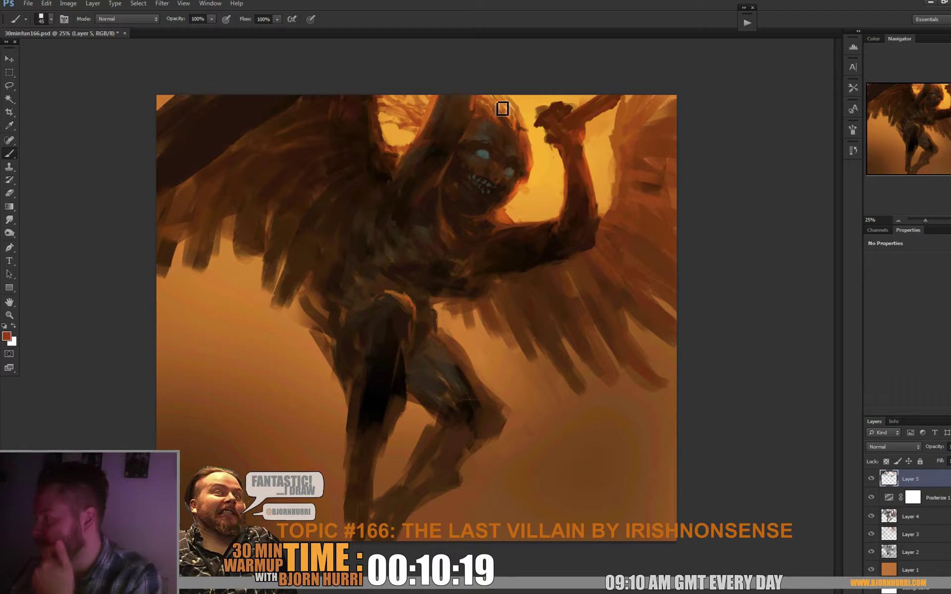
# Step: Blend the creature's crown with sampled reddish browns and trim the head's silhouette with the bright background yellow
pyautogui.keyDown('alt'); pyautogui.click(500, 114); pyautogui.keyUp('alt')
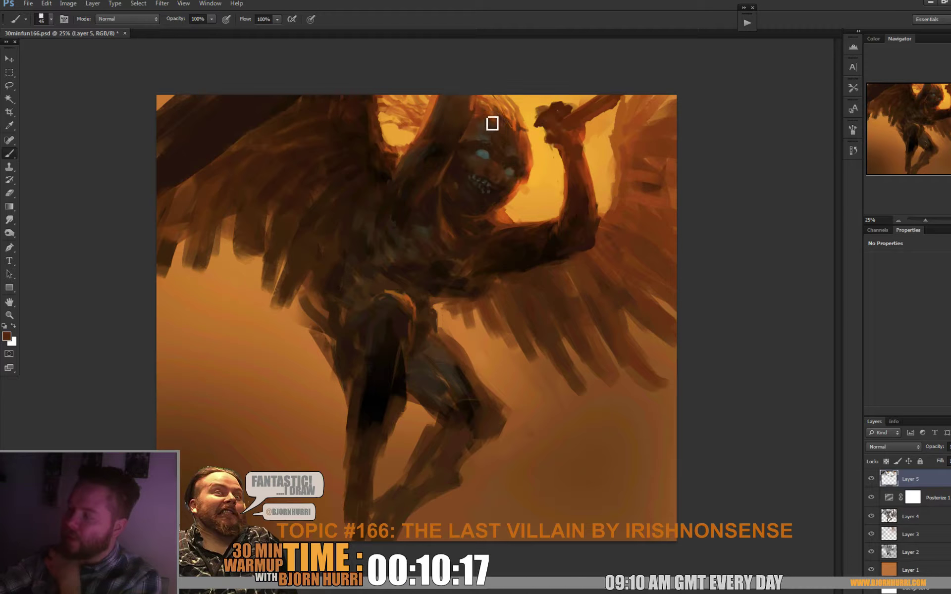
pyautogui.keyDown('alt'); pyautogui.click(495, 113); pyautogui.keyUp('alt')
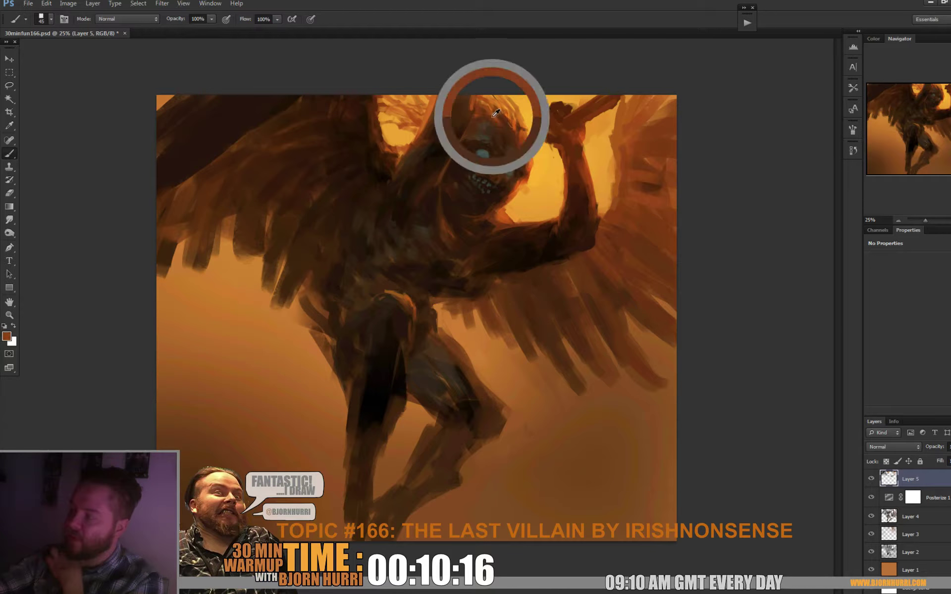
pyautogui.keyDown('alt'); pyautogui.click(515, 130); pyautogui.keyUp('alt')
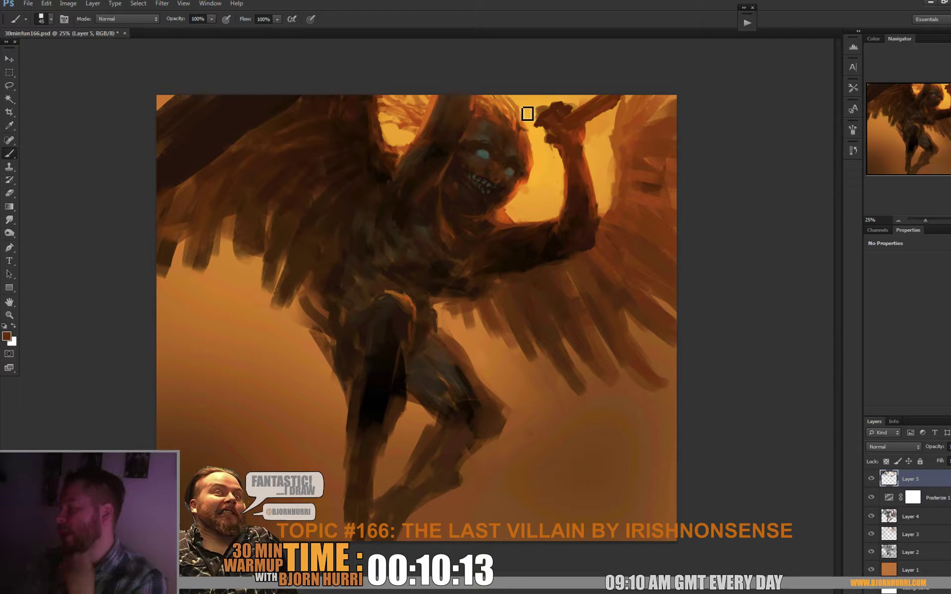
pyautogui.keyDown('alt'); pyautogui.click(536, 162); pyautogui.keyUp('alt')
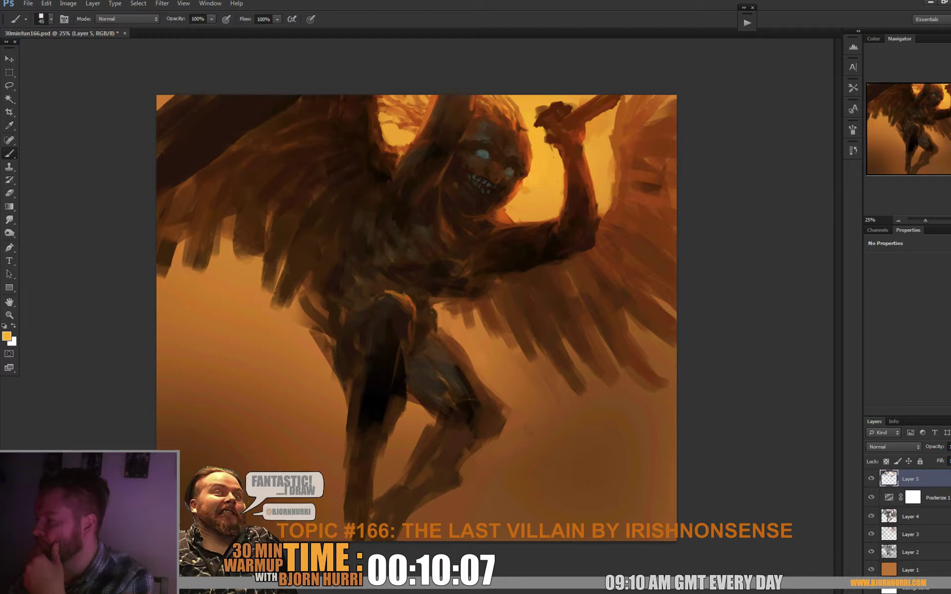
# Step: With a 21 px brush, add an orange rim highlight beneath the creature's chin where it meets the shoulder
pyautogui.rightClick(535, 190)
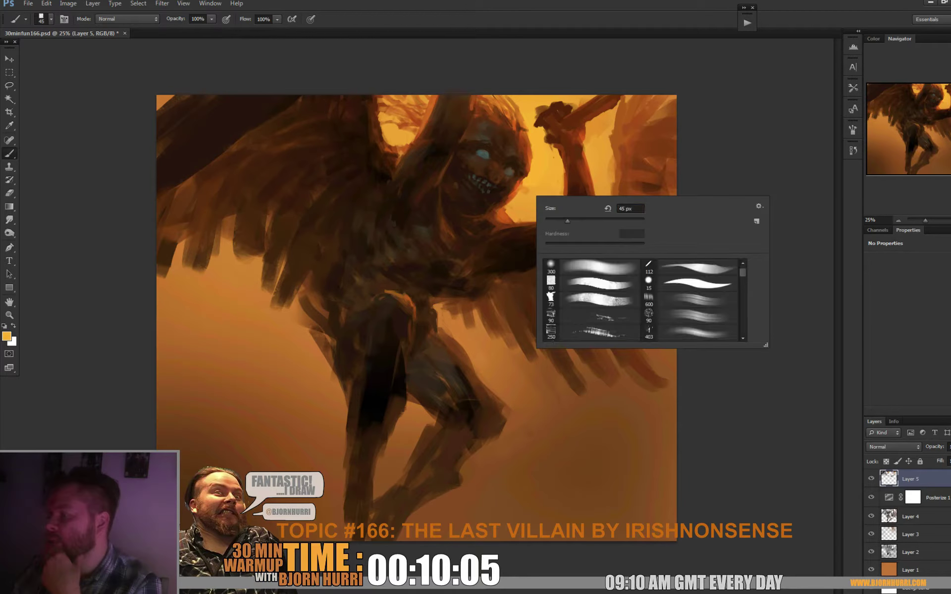
pyautogui.click(550, 219)
pyautogui.keyDown('alt'); pyautogui.click(504, 194); pyautogui.keyUp('alt')
pyautogui.moveTo(508, 212); pyautogui.dragTo(499, 218)
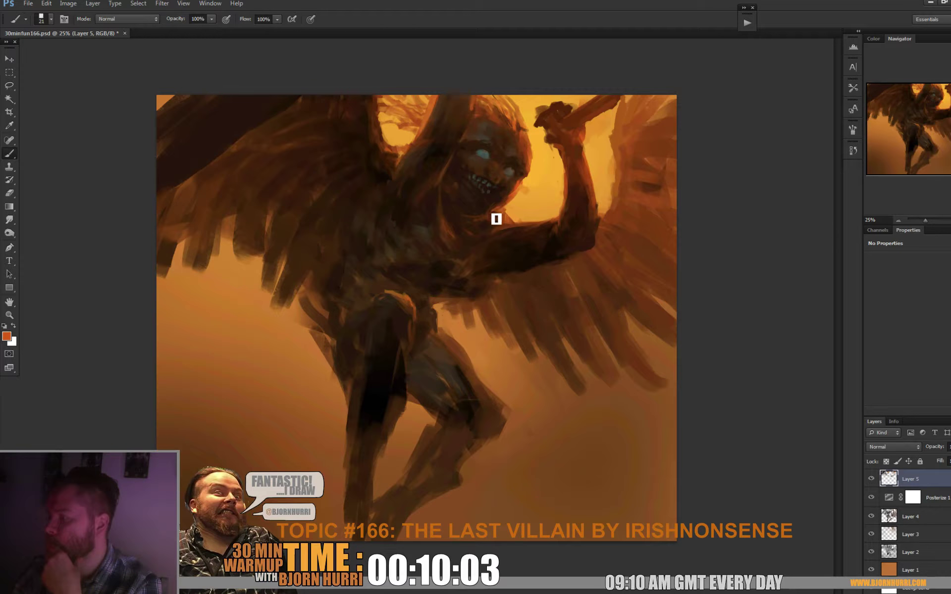
# Step: With a 27 px brush, paint orange rim light along the weapon arm and touch up its forearm with a sampled dark brown
pyautogui.rightClick(519, 218)
pyautogui.write('27')
pyautogui.press('Return')
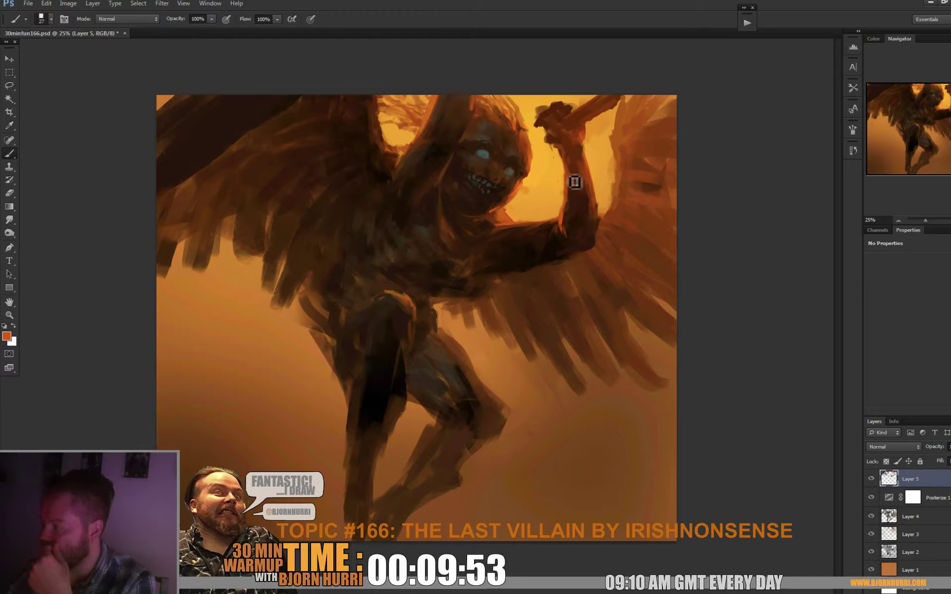
pyautogui.keyDown('alt'); pyautogui.click(575, 202); pyautogui.keyUp('alt')
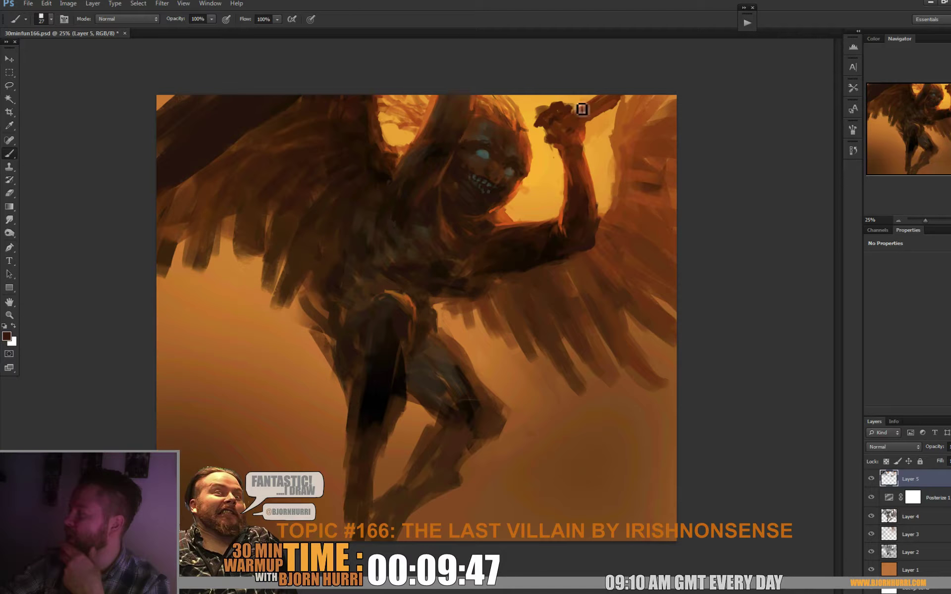
# Step: With a 50 px brush, reshape the fist and wrist gripping the weapon using sampled reddish and dark browns
pyautogui.rightClick(561, 130)
pyautogui.keyDown('alt'); pyautogui.click(555, 135); pyautogui.keyUp('alt')
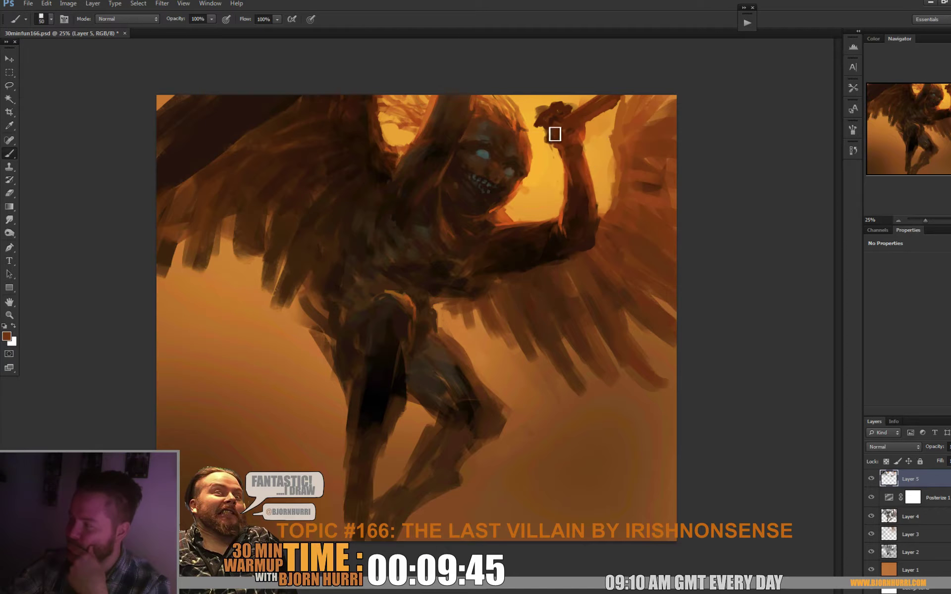
pyautogui.keyDown('alt'); pyautogui.click(548, 132); pyautogui.keyUp('alt')
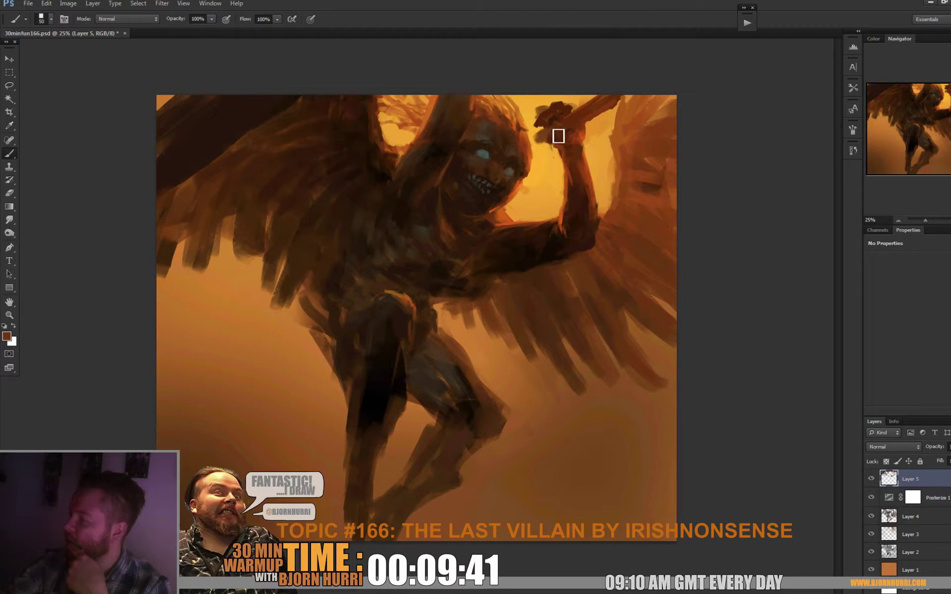
pyautogui.keyDown('alt'); pyautogui.click(556, 142); pyautogui.keyUp('alt')
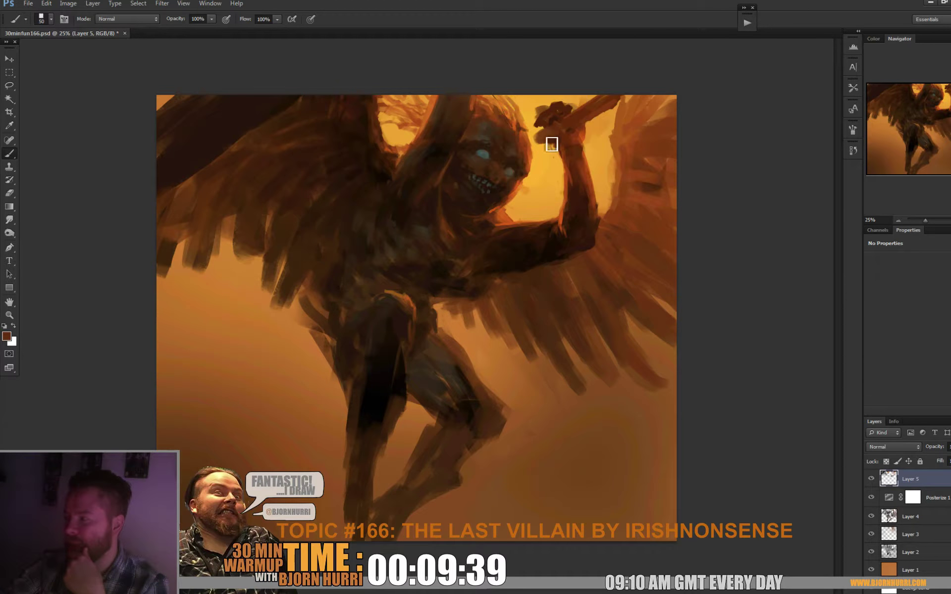
pyautogui.keyDown('alt'); pyautogui.click(553, 121); pyautogui.keyUp('alt')
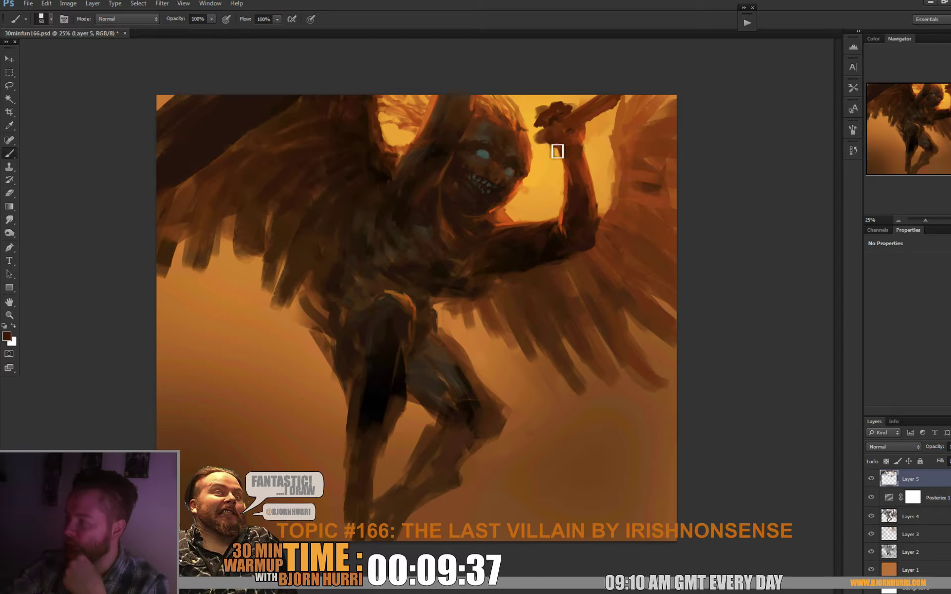
pyautogui.keyDown('alt'); pyautogui.click(580, 133); pyautogui.keyUp('alt')
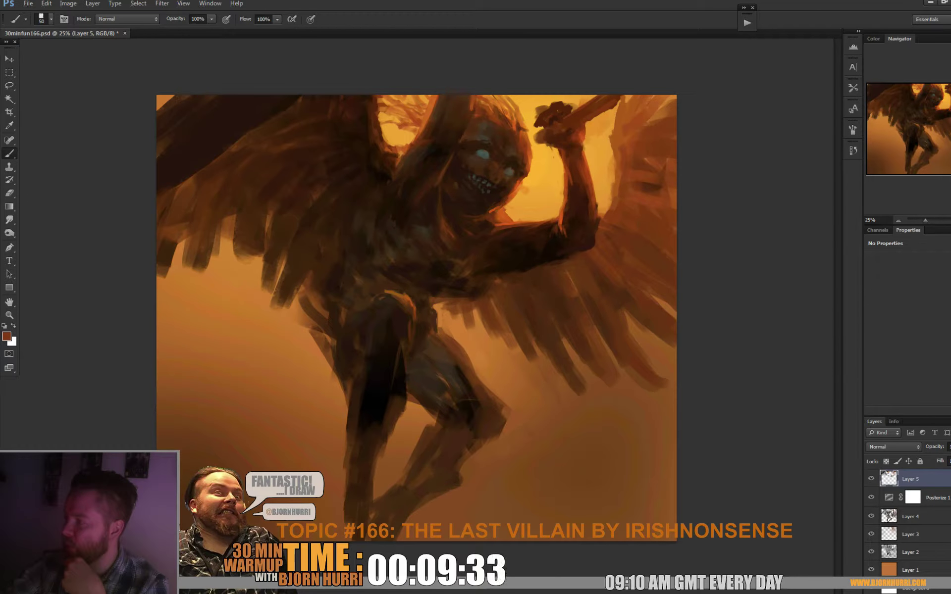
pyautogui.keyDown('alt'); pyautogui.click(568, 141); pyautogui.keyUp('alt')
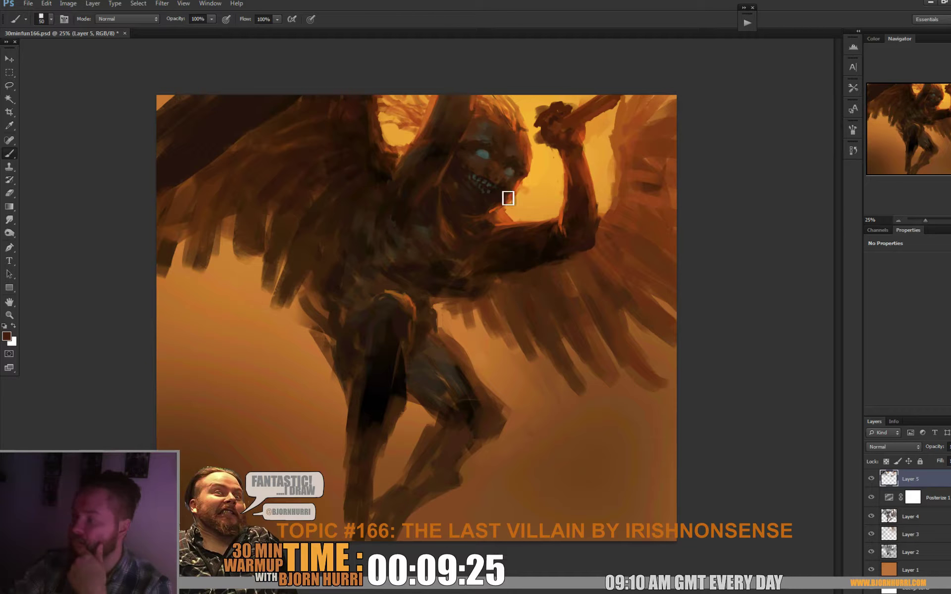
# Step: Add a new layer and set up a 1057 px soft round brush at 0% hardness with orange sampled from the head's rim
pyautogui.hotkey('ctrl', 'shift', 'alt', 'n')
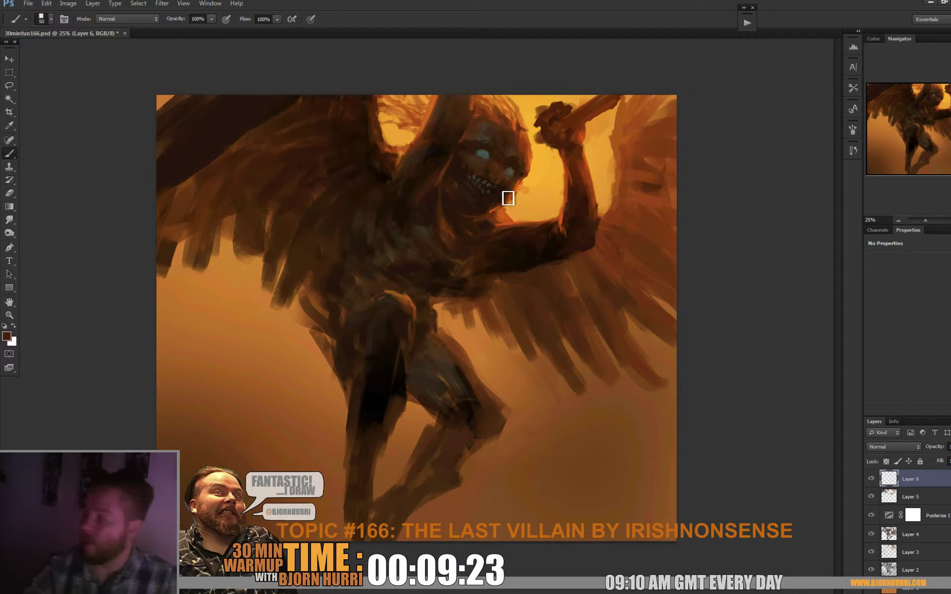
pyautogui.keyDown('alt'); pyautogui.click(525, 127); pyautogui.keyUp('alt')
pyautogui.rightClick(521, 131)
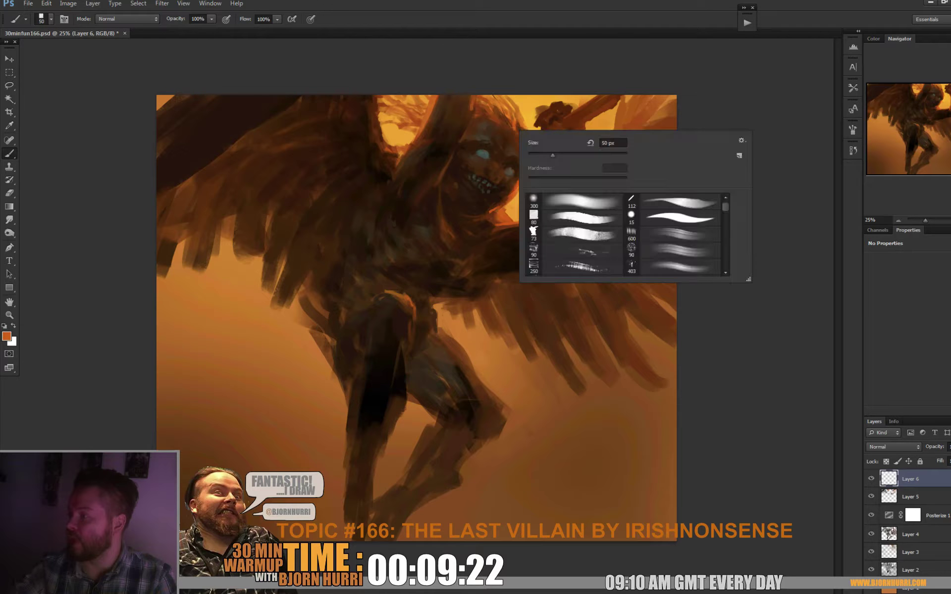
pyautogui.click(534, 200)
pyautogui.moveTo(617, 155); pyautogui.dragTo(618, 156)
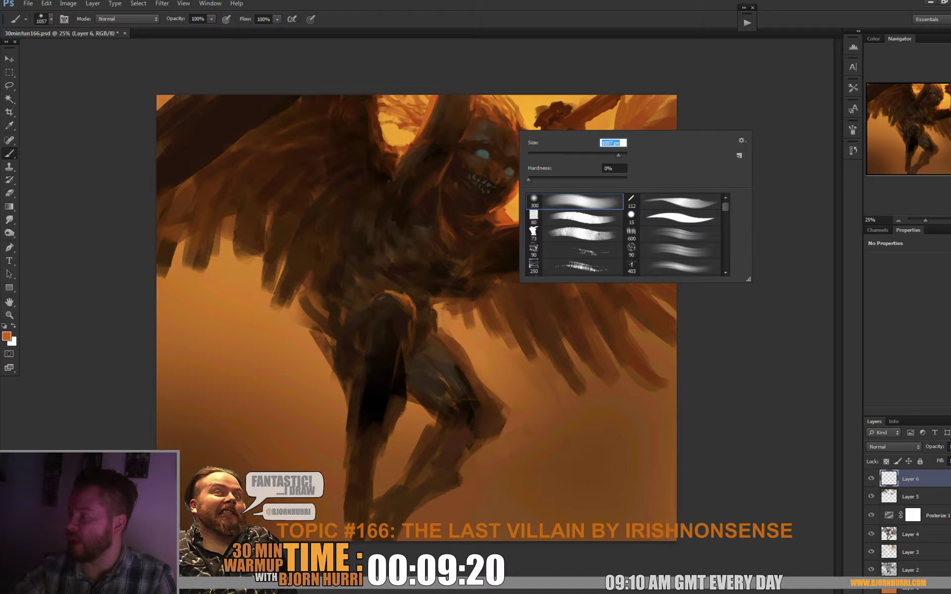
pyautogui.press('Return')
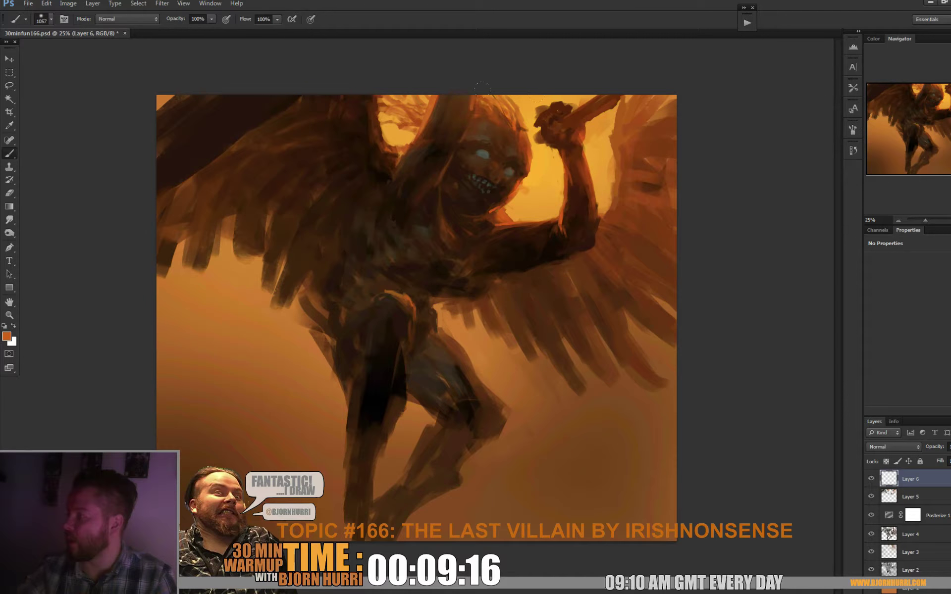
pyautogui.press('e')
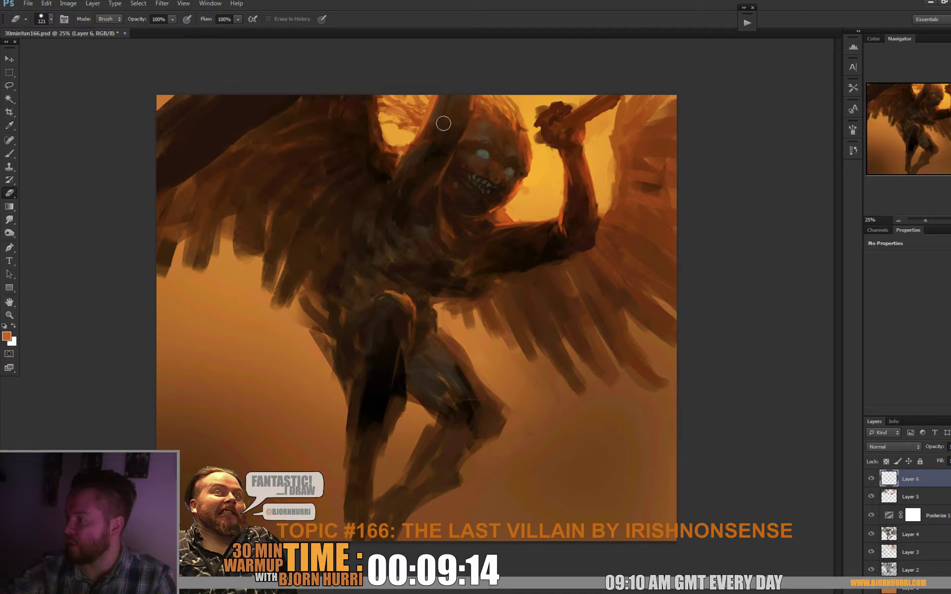
# Step: With a 22 px brush, touch up the raised arm beside the head using the eye's grey-green and a sampled arm brown
pyautogui.press('b')
pyautogui.rightClick(474, 165)
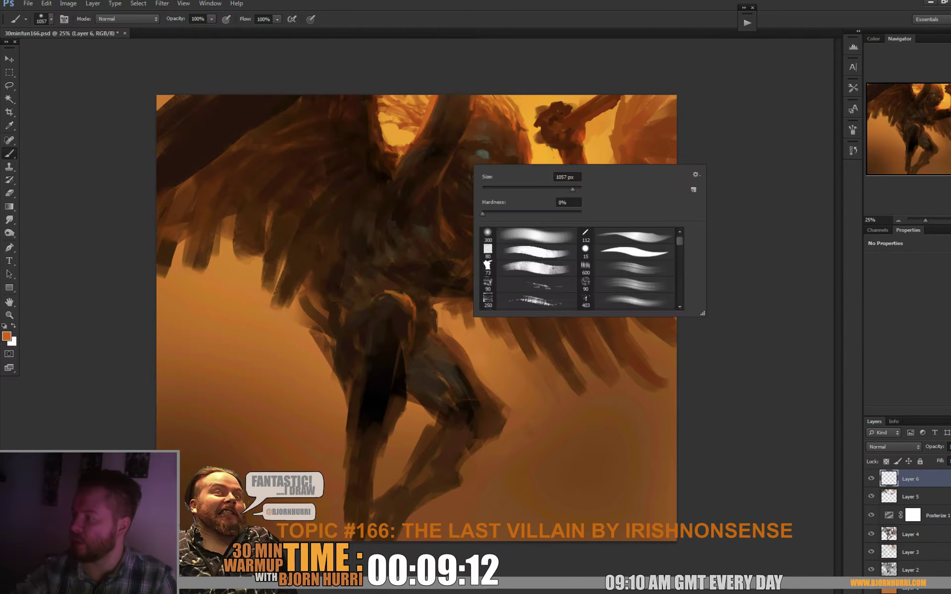
pyautogui.click(525, 252)
pyautogui.keyDown('alt'); pyautogui.click(482, 155); pyautogui.keyUp('alt')
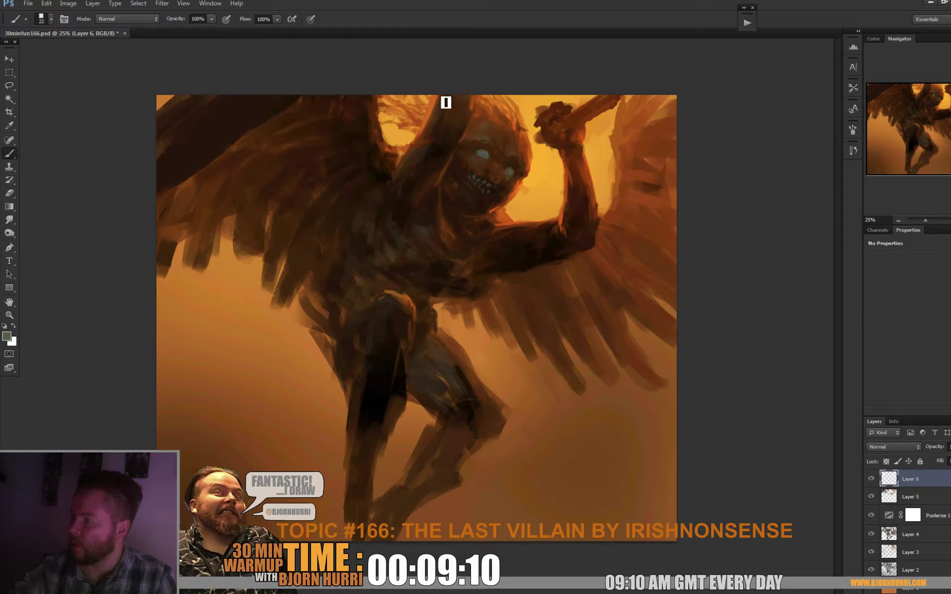
pyautogui.keyDown('alt'); pyautogui.click(441, 134); pyautogui.keyUp('alt')
# Step: Model the raised arm beside the head with a 42 px brush and sampled grey and dark browns, and save the painting
pyautogui.rightClick(473, 151)
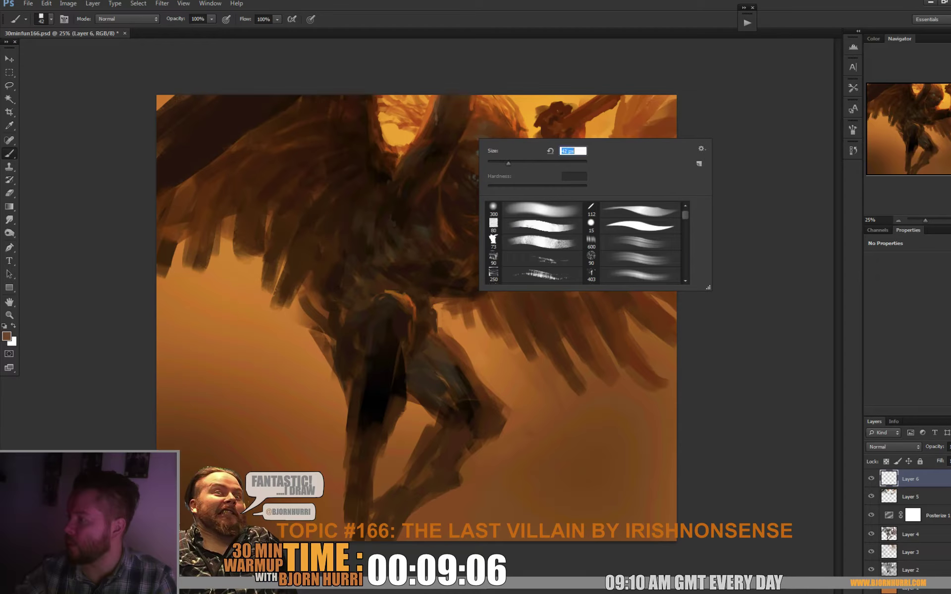
pyautogui.press('Return')
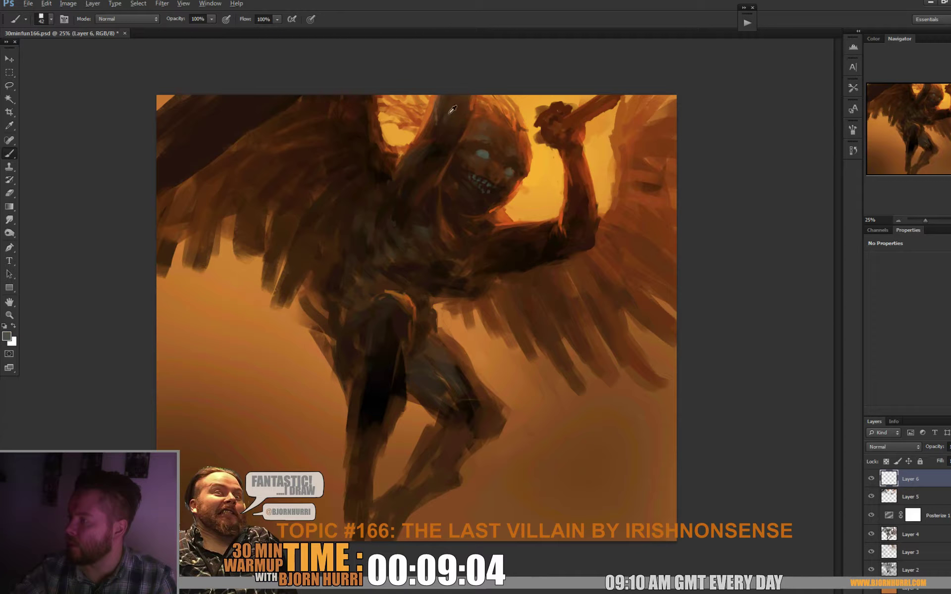
pyautogui.keyDown('alt'); pyautogui.click(450, 113); pyautogui.keyUp('alt')
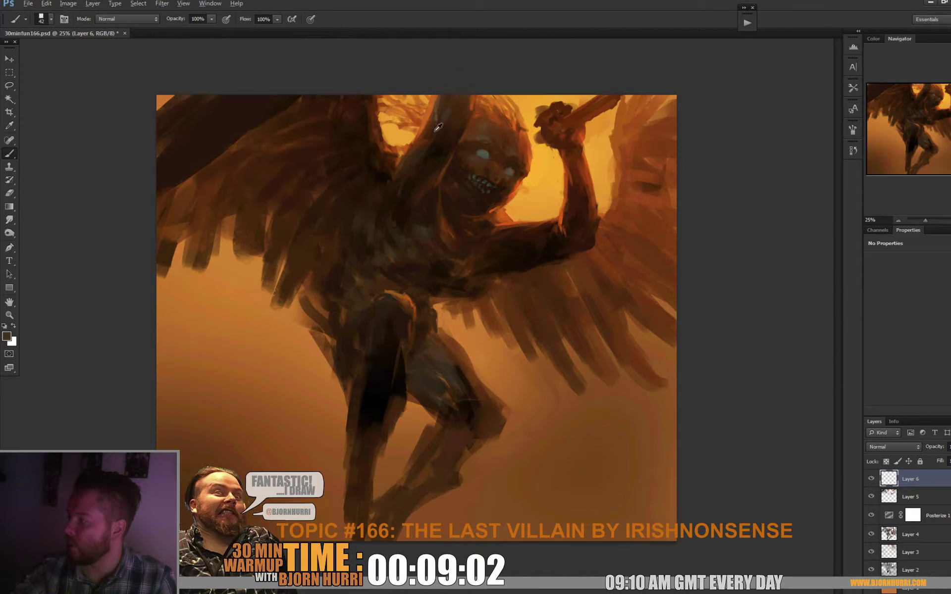
pyautogui.keyDown('alt'); pyautogui.click(436, 129); pyautogui.keyUp('alt')
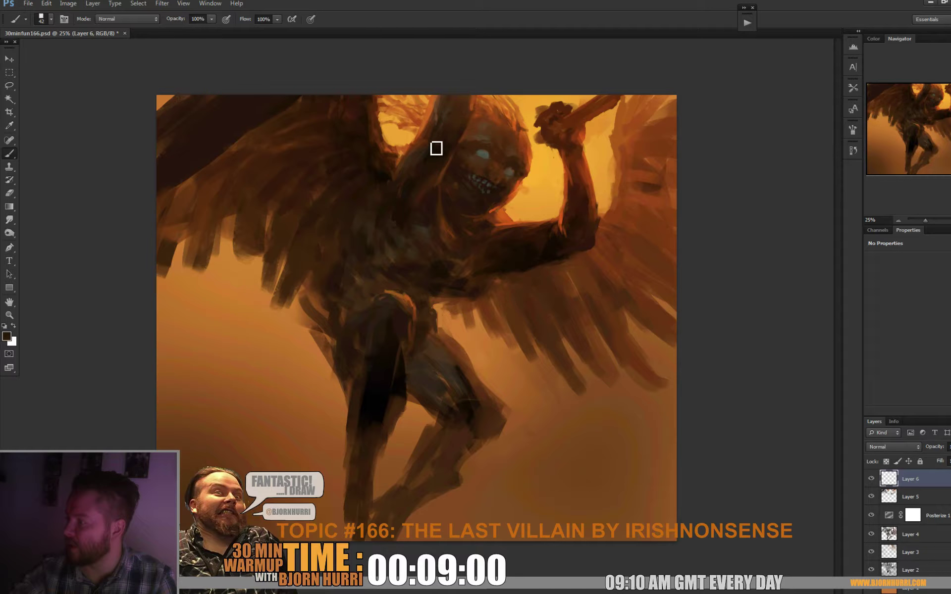
pyautogui.keyDown('alt'); pyautogui.click(446, 127); pyautogui.keyUp('alt')
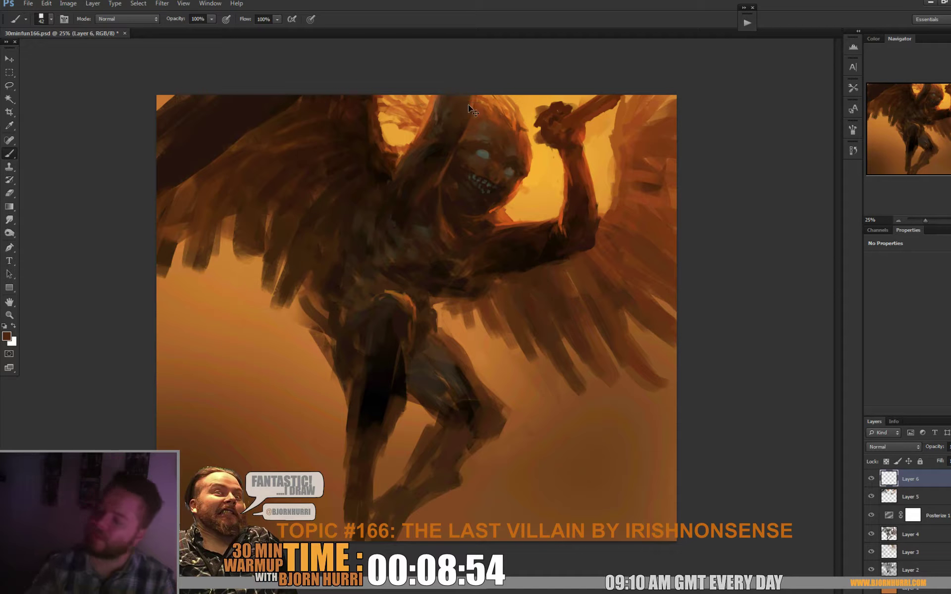
pyautogui.hotkey('ctrl', 's')
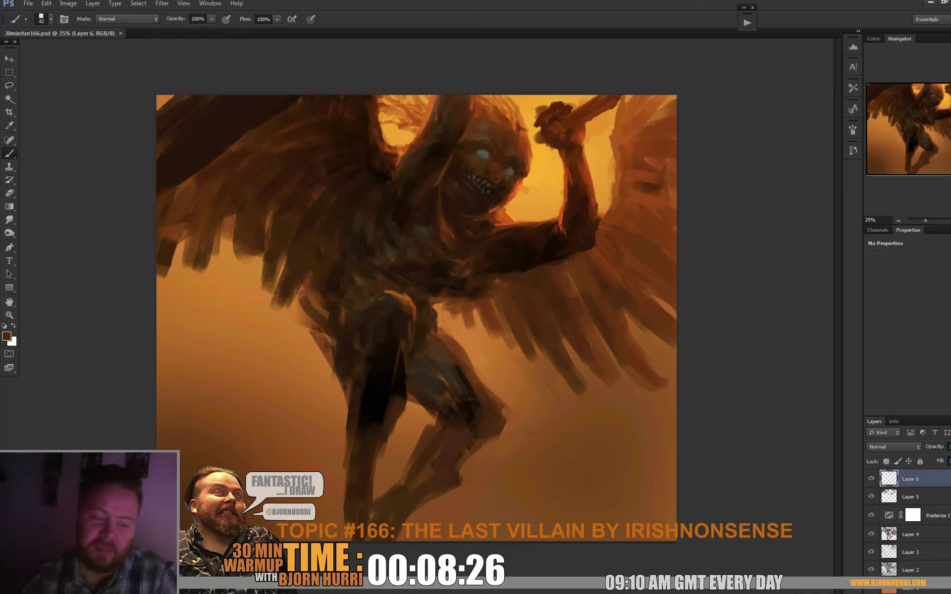
# Step: With a 75 px brush, darken and blend the left wing's inner feathers near the shoulder using sampled dark browns
pyautogui.rightClick(391, 164)
pyautogui.click(375, 179)
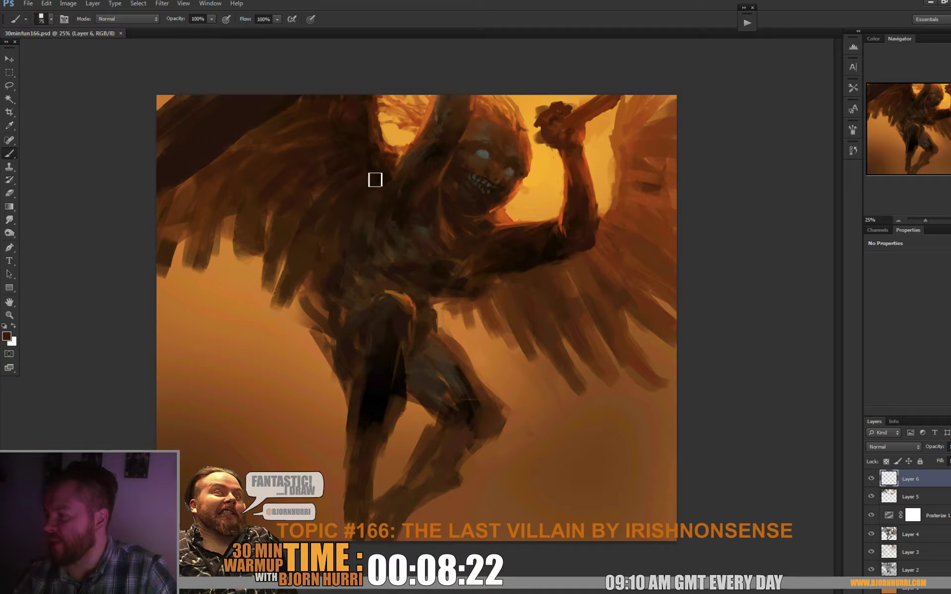
pyautogui.moveTo(360, 163); pyautogui.dragTo(369, 166)
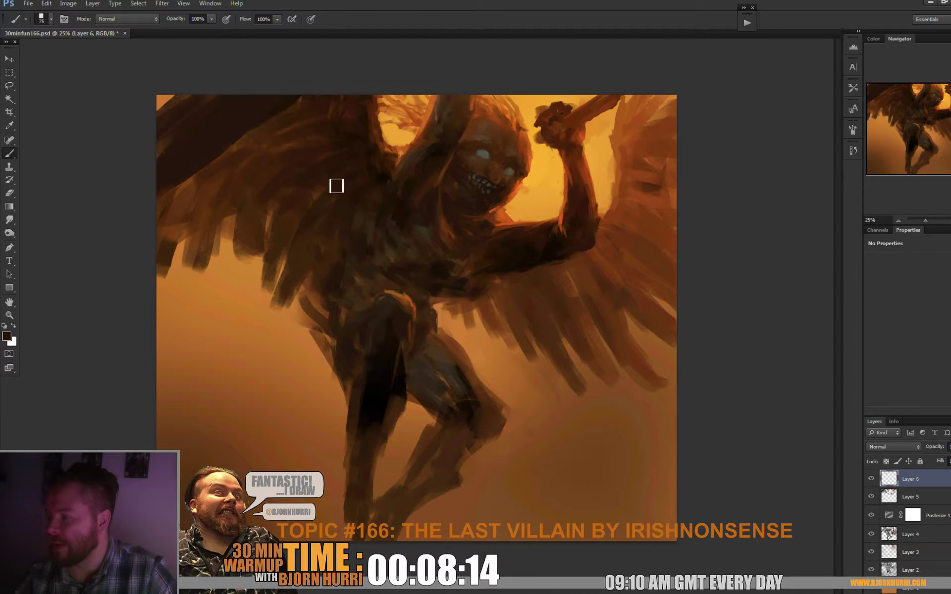
pyautogui.keyDown('alt'); pyautogui.click(350, 175); pyautogui.keyUp('alt')
pyautogui.moveTo(316, 193); pyautogui.dragTo(340, 187)
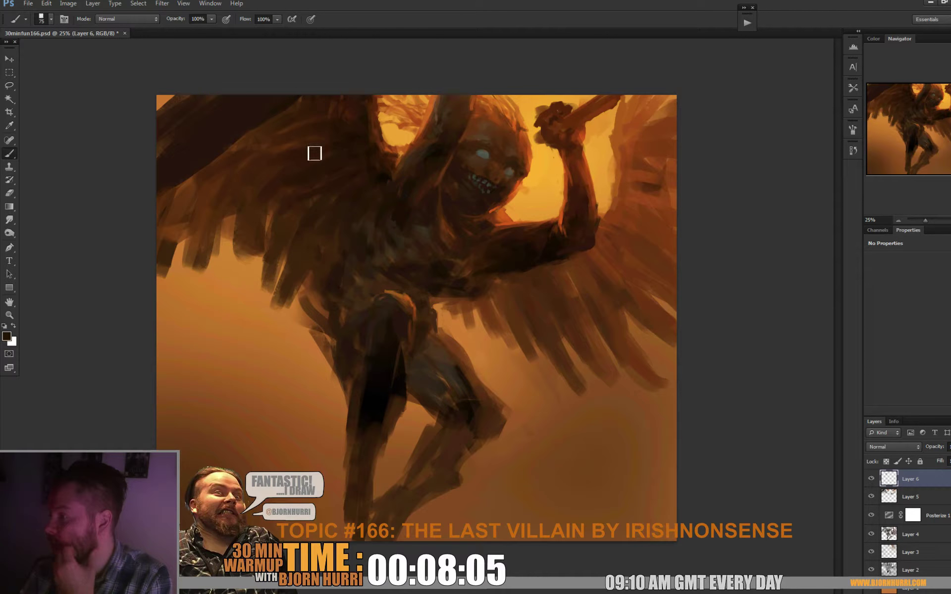
pyautogui.keyDown('alt'); pyautogui.click(324, 142); pyautogui.keyUp('alt')
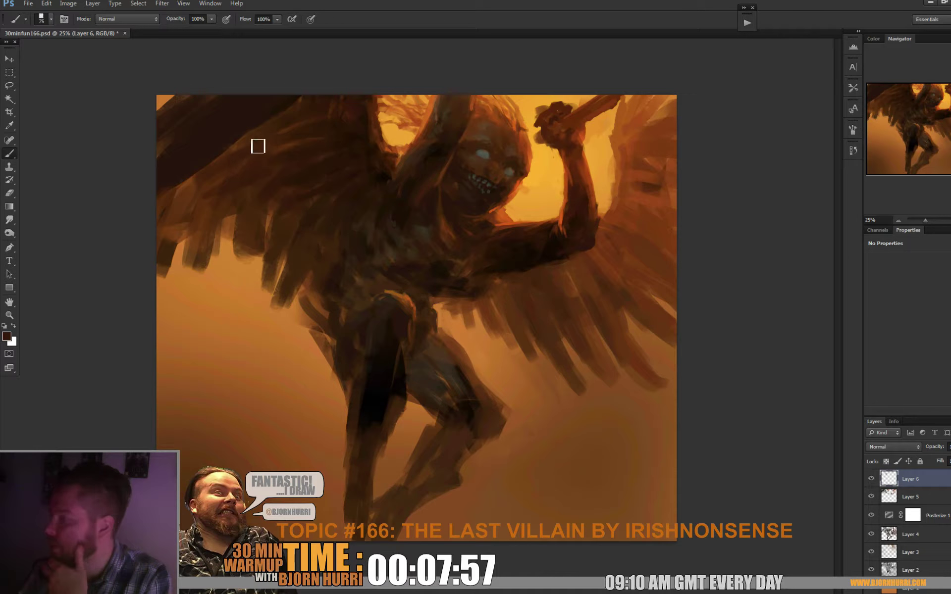
# Step: Paint dark feather strokes over the left wing's upper outer section with browns sampled from its leading edge
pyautogui.keyDown('alt'); pyautogui.click(255, 119); pyautogui.keyUp('alt')
pyautogui.moveTo(256, 130); pyautogui.dragTo(222, 169)
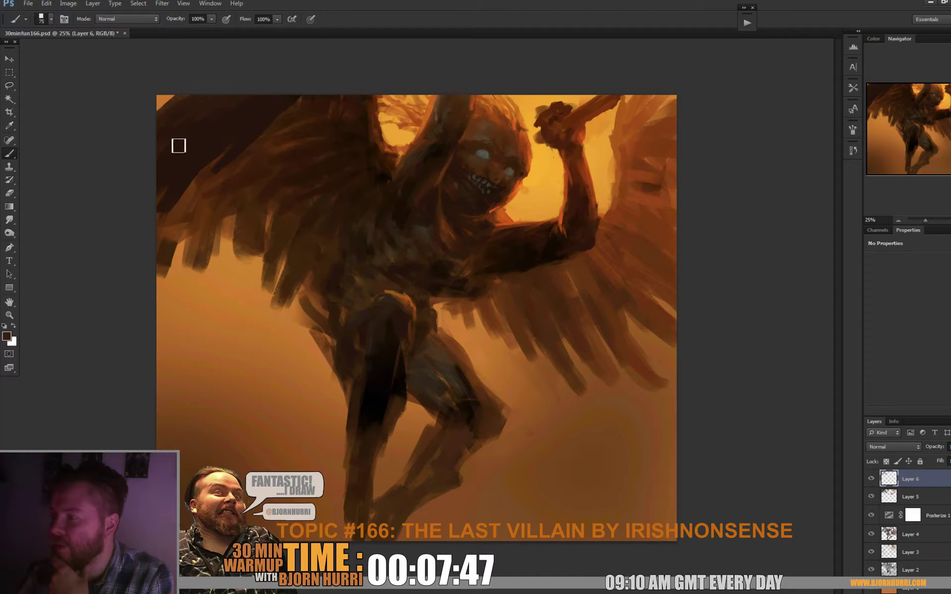
pyautogui.keyDown('alt'); pyautogui.click(190, 102); pyautogui.keyUp('alt')
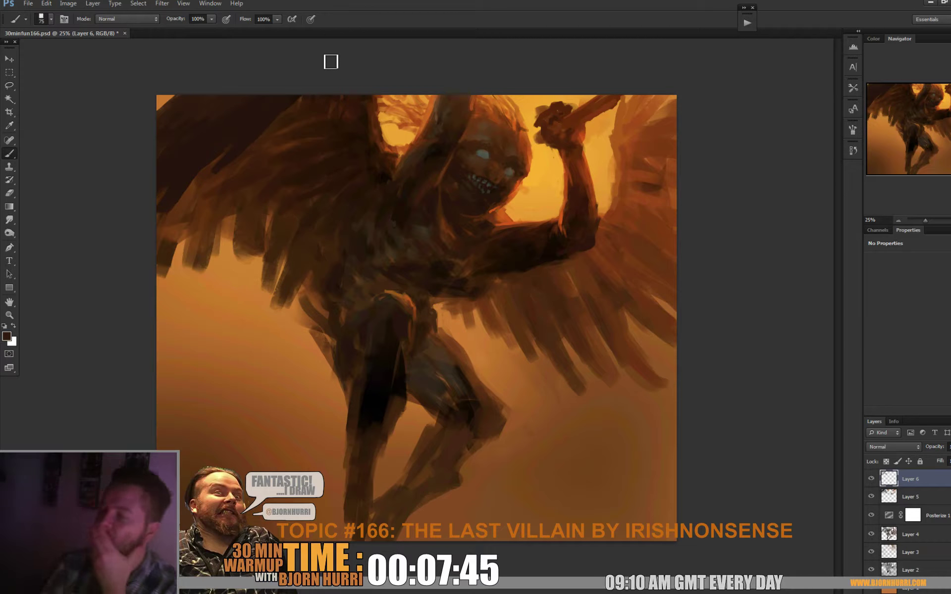
# Step: Refine the left wing's outermost feather tips with sampled background orange and feather browns
pyautogui.keyDown('alt'); pyautogui.click(215, 251); pyautogui.keyUp('alt')
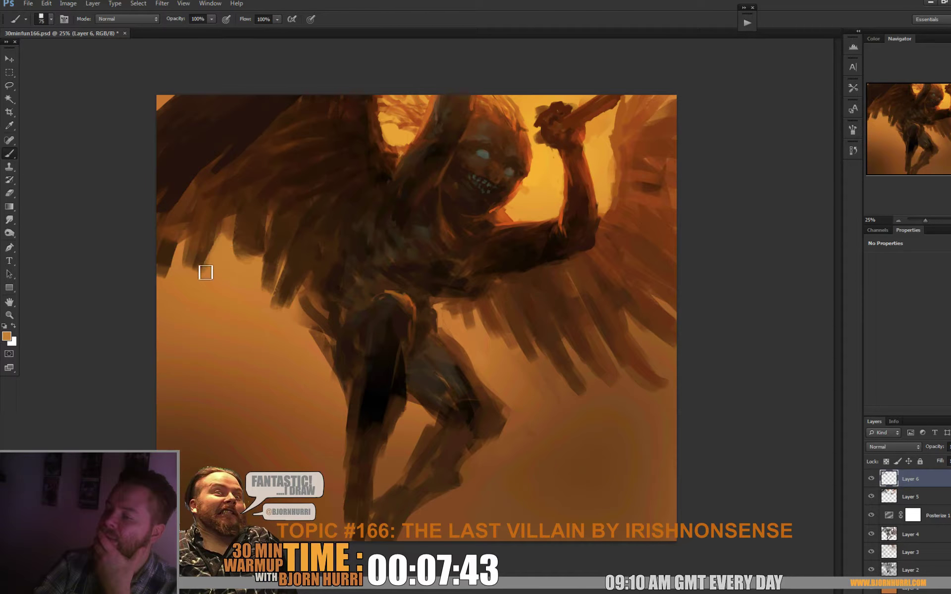
pyautogui.keyDown('alt'); pyautogui.click(180, 229); pyautogui.keyUp('alt')
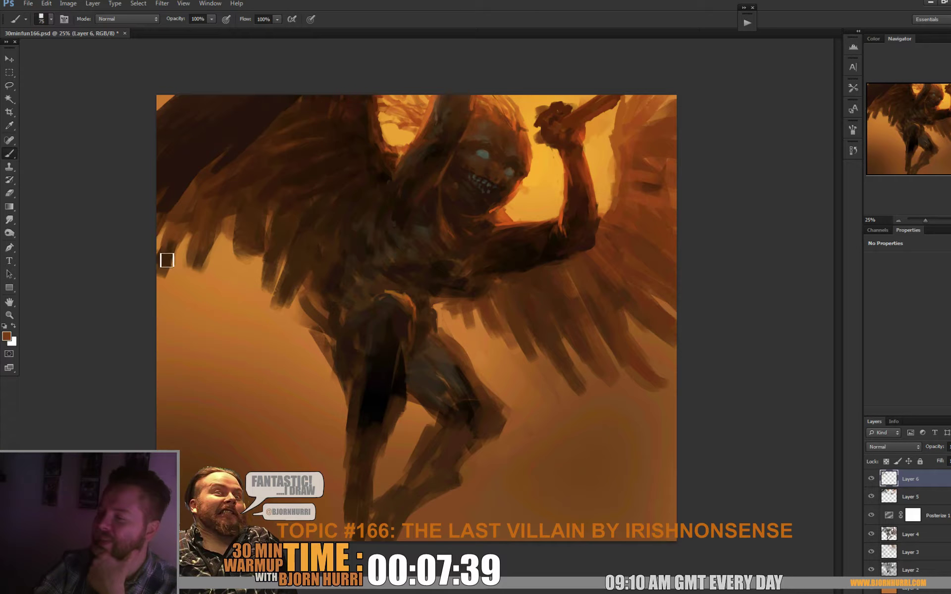
pyautogui.keyDown('alt'); pyautogui.click(207, 207); pyautogui.keyUp('alt')
pyautogui.moveTo(183, 230)
pyautogui.mouseDown()
pyautogui.moveTo(174, 251)
pyautogui.moveTo(218, 244)
pyautogui.mouseUp()
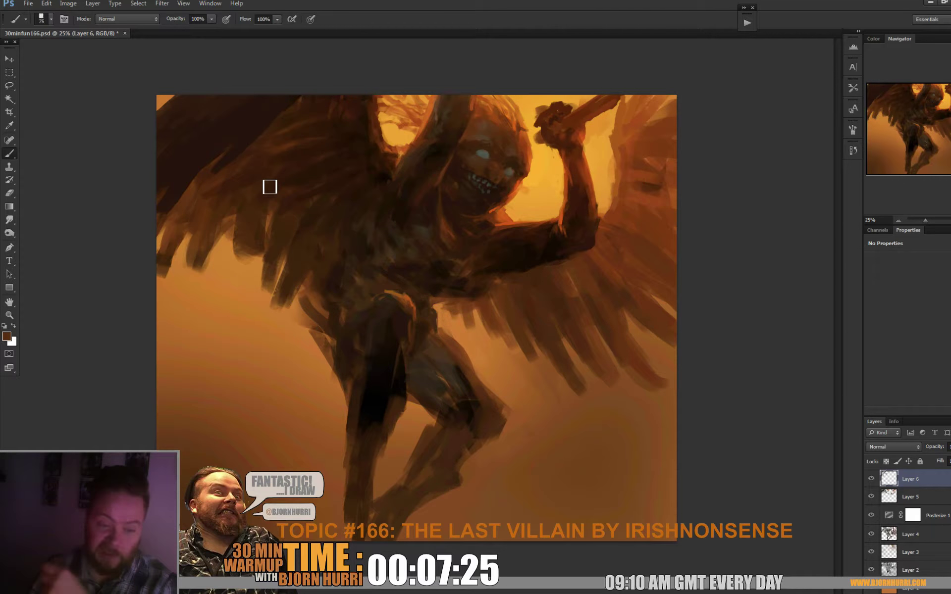
# Step: Reshape the left wing's lowest feather tips by alternating sampled feather browns and background oranges
pyautogui.keyDown('alt'); pyautogui.click(266, 246); pyautogui.keyUp('alt')
pyautogui.moveTo(272, 237)
pyautogui.mouseDown()
pyautogui.moveTo(262, 266)
pyautogui.moveTo(275, 226)
pyautogui.moveTo(237, 280)
pyautogui.moveTo(237, 236)
pyautogui.moveTo(236, 261)
pyautogui.moveTo(238, 228)
pyautogui.moveTo(276, 216)
pyautogui.moveTo(272, 275)
pyautogui.mouseUp()
pyautogui.keyDown('alt'); pyautogui.click(276, 216); pyautogui.keyUp('alt')
pyautogui.keyDown('alt'); pyautogui.click(268, 291); pyautogui.keyUp('alt')
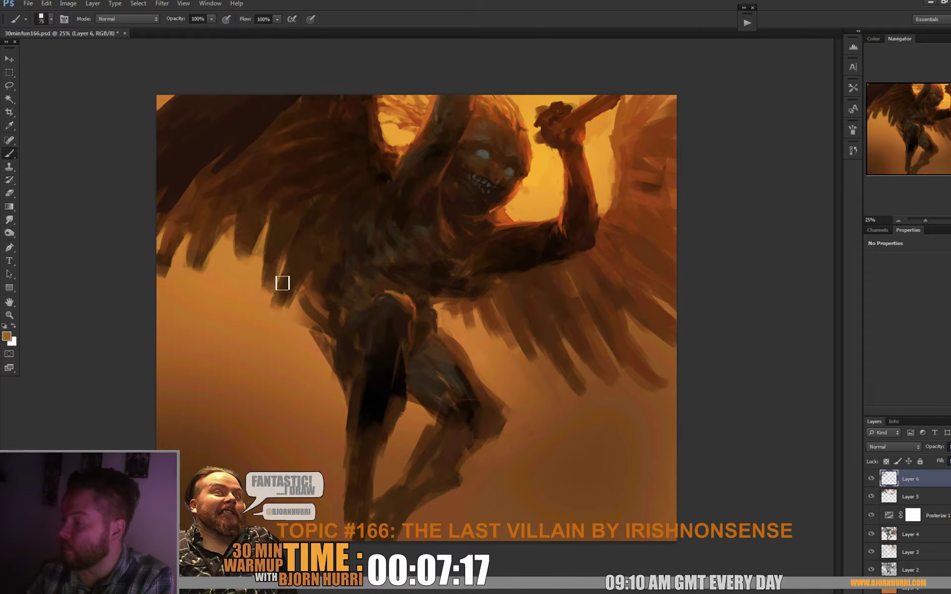
pyautogui.keyDown('alt'); pyautogui.click(295, 250); pyautogui.keyUp('alt')
pyautogui.keyDown('alt'); pyautogui.click(279, 314); pyautogui.keyUp('alt')
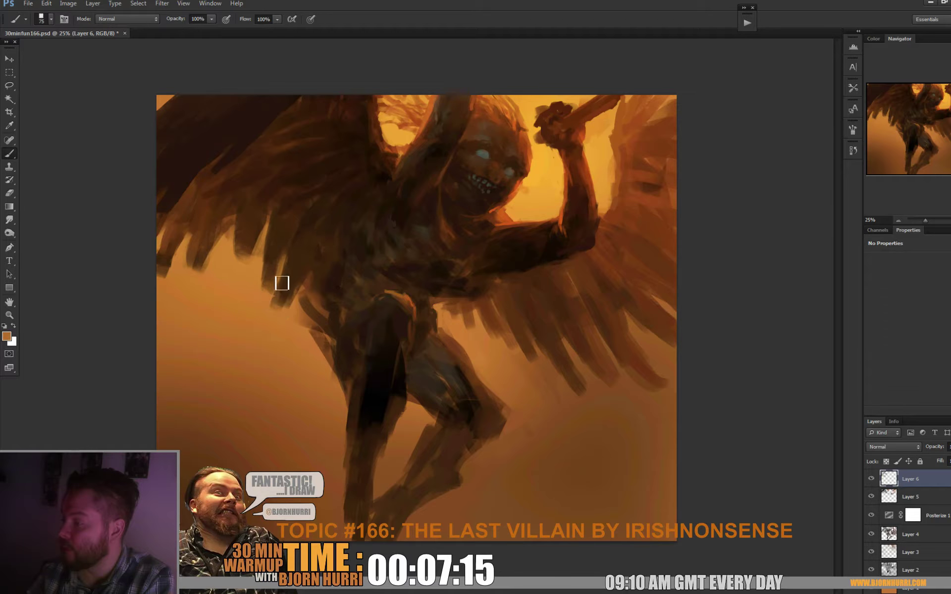
pyautogui.moveTo(280, 283)
pyautogui.mouseDown()
pyautogui.moveTo(275, 306)
pyautogui.moveTo(296, 315)
pyautogui.moveTo(302, 300)
pyautogui.moveTo(281, 312)
pyautogui.mouseUp()
pyautogui.keyDown('alt'); pyautogui.click(273, 314); pyautogui.keyUp('alt')
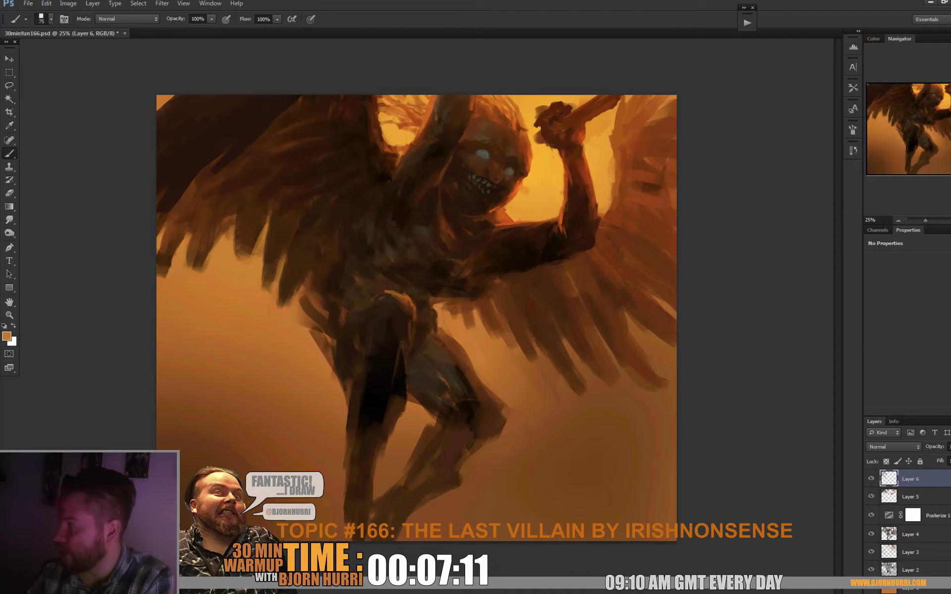
# Step: Paint a dark feather tip into the gap along the left wing's lower edge and blend it with sampled browns
pyautogui.keyDown('alt'); pyautogui.click(289, 245); pyautogui.keyUp('alt')
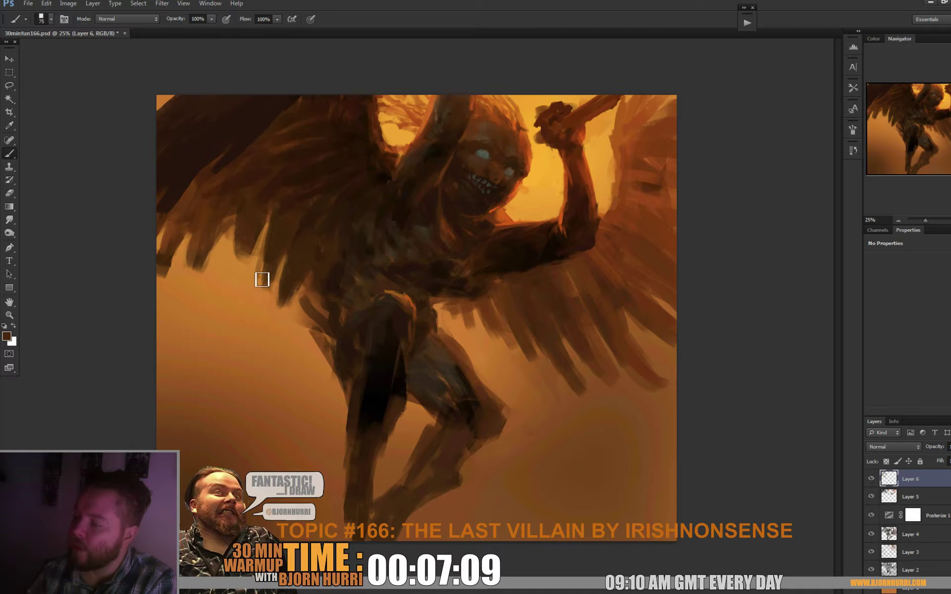
pyautogui.moveTo(264, 277); pyautogui.dragTo(274, 281)
pyautogui.keyDown('alt'); pyautogui.click(269, 270); pyautogui.keyUp('alt')
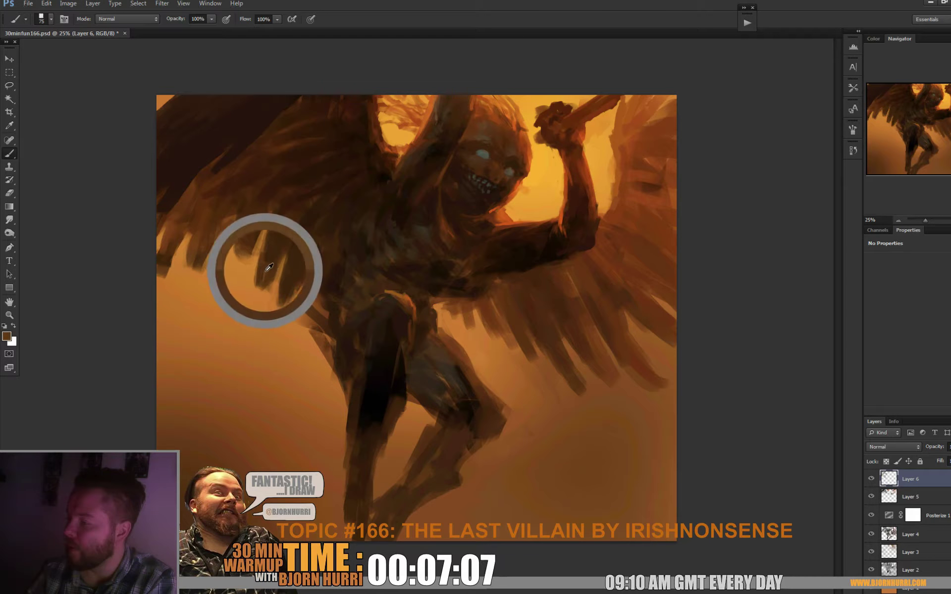
pyautogui.keyDown('alt'); pyautogui.click(223, 220); pyautogui.keyUp('alt')
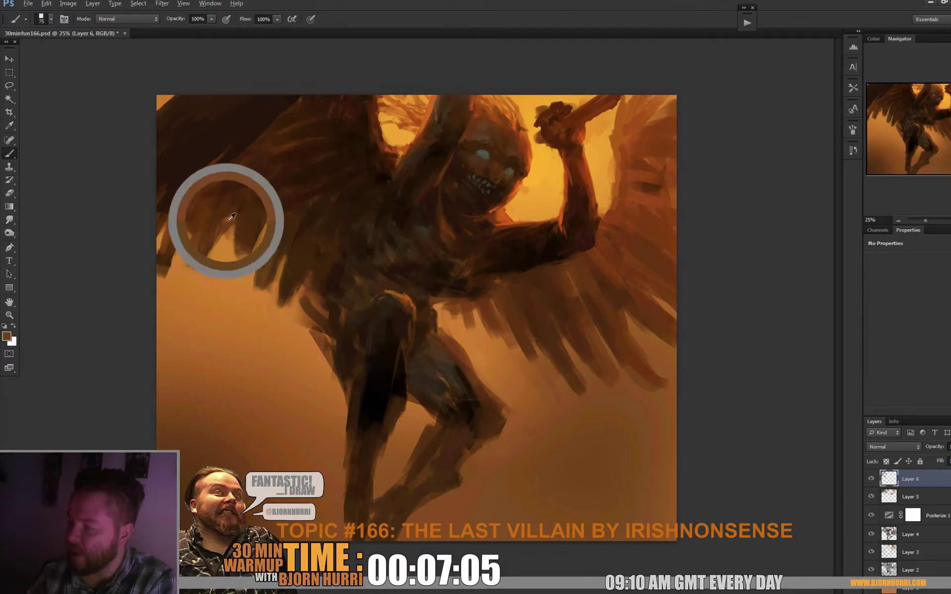
pyautogui.keyDown('alt'); pyautogui.click(282, 240); pyautogui.keyUp('alt')
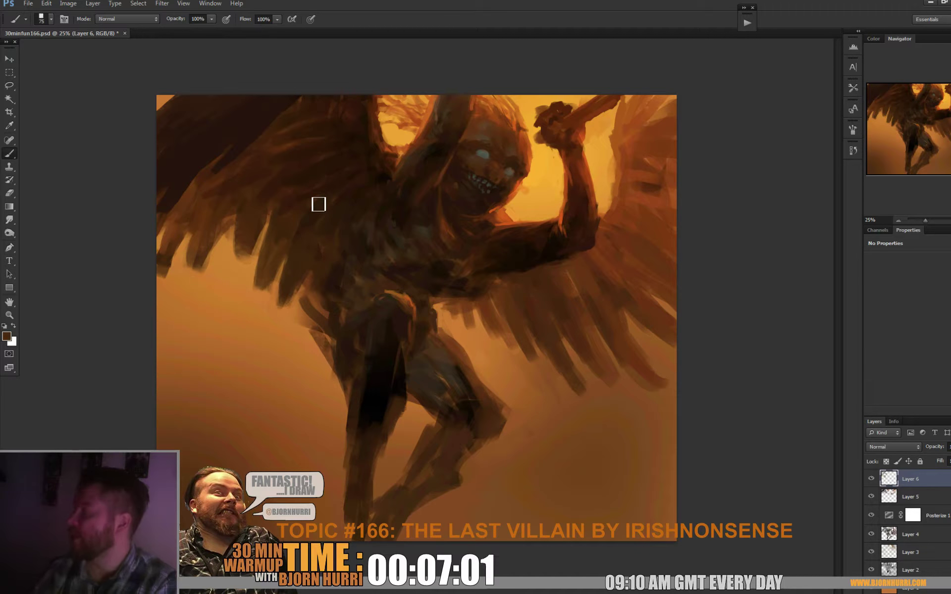
# Step: Refine the left wing's lower feathers with sampled browns and the right wing's inner feather tips with sampled background orange
pyautogui.keyDown('alt'); pyautogui.click(246, 245); pyautogui.keyUp('alt')
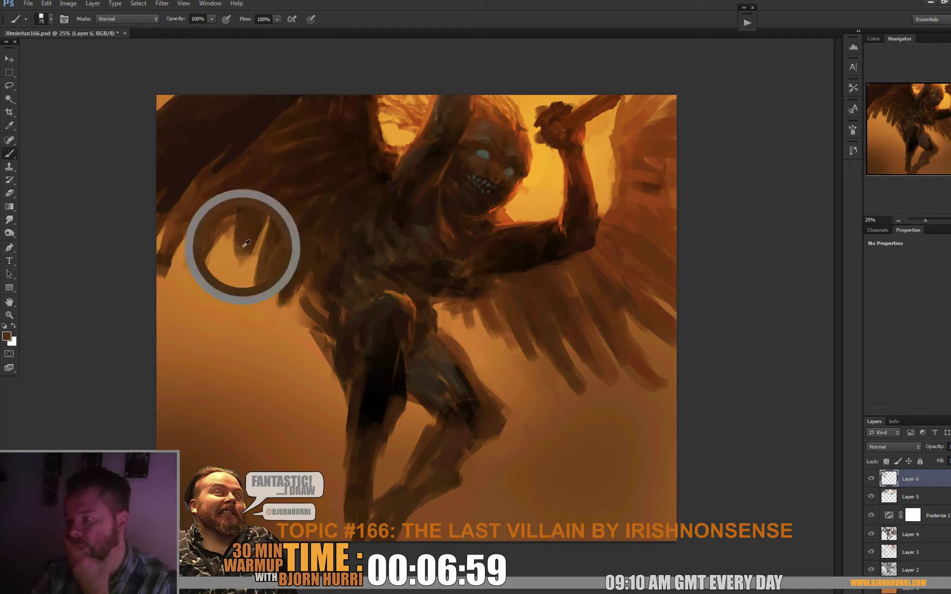
pyautogui.keyDown('alt'); pyautogui.click(220, 228); pyautogui.keyUp('alt')
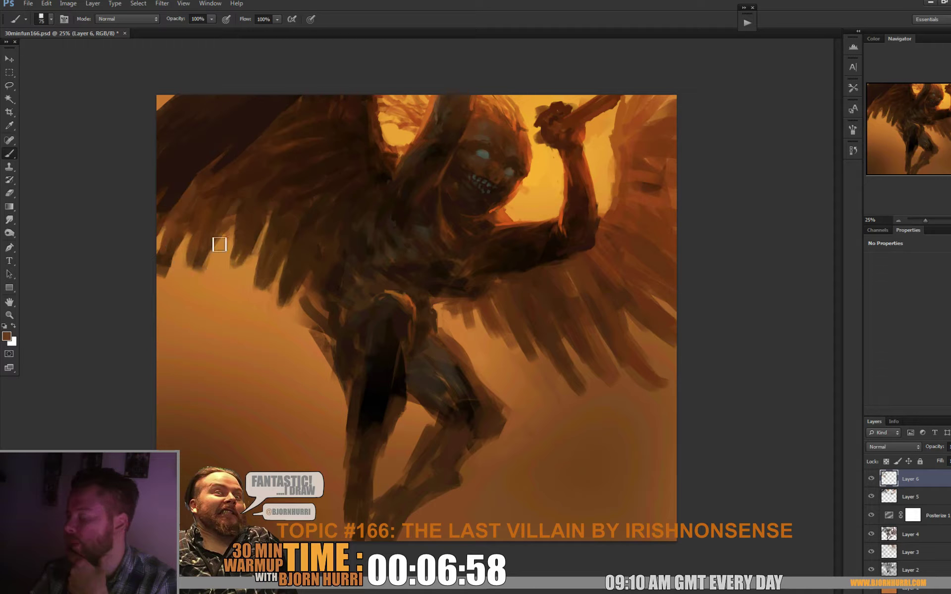
pyautogui.keyDown('alt'); pyautogui.click(235, 198); pyautogui.keyUp('alt')
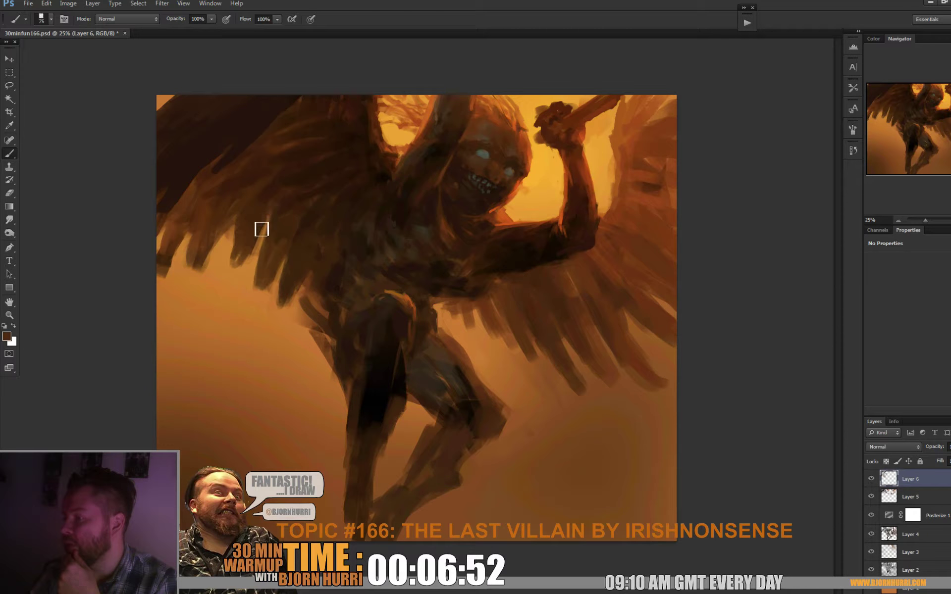
pyautogui.keyDown('alt'); pyautogui.click(269, 210); pyautogui.keyUp('alt')
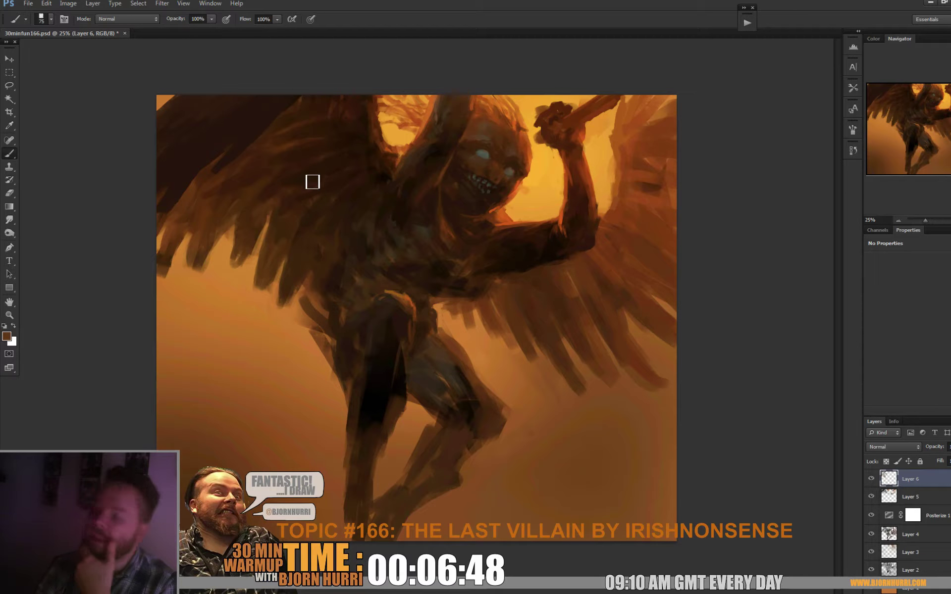
pyautogui.keyDown('alt'); pyautogui.click(497, 325); pyautogui.keyUp('alt')
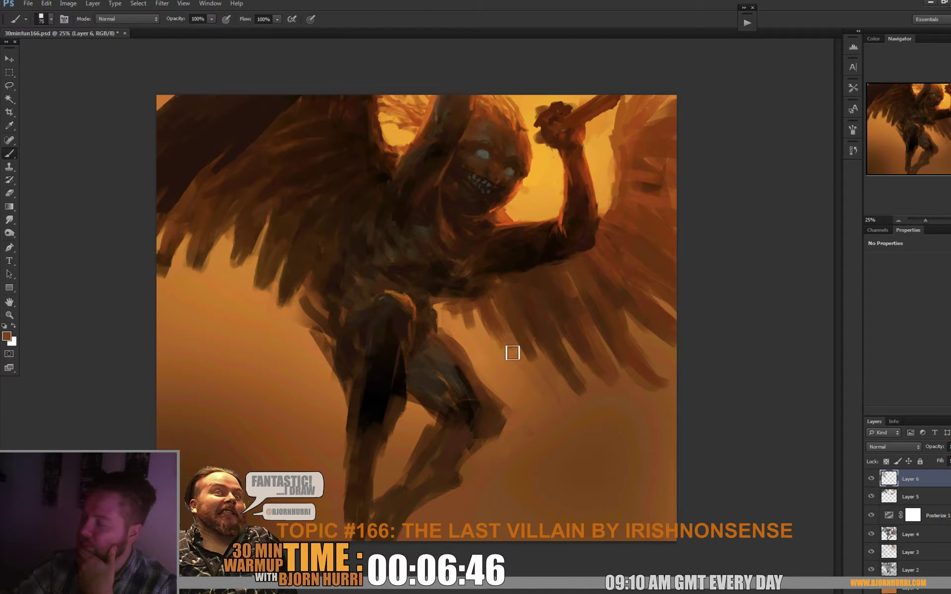
pyautogui.keyDown('alt'); pyautogui.click(507, 321); pyautogui.keyUp('alt')
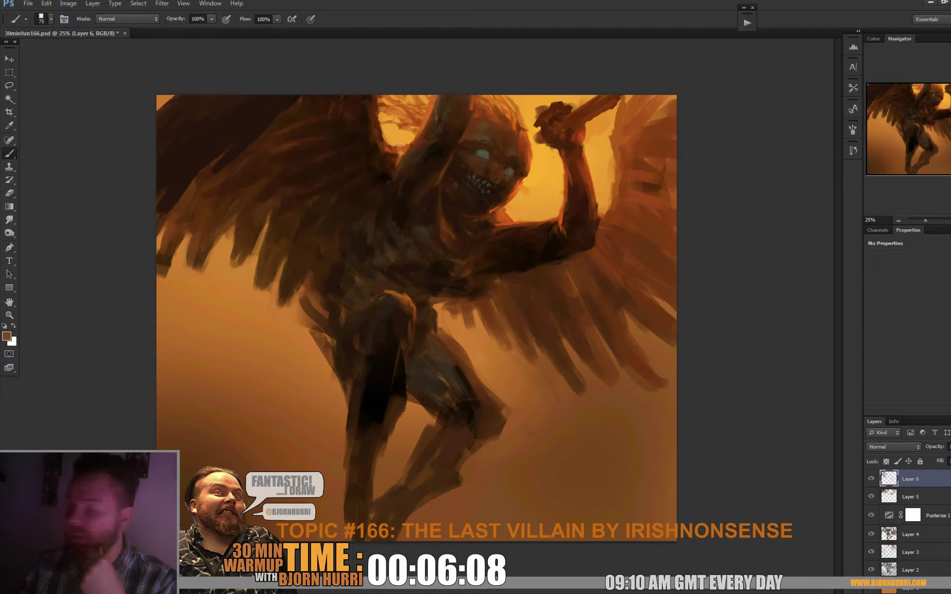
# Step: Blend sampled dark browns over the area where the left wing meets the villain's torso
pyautogui.keyDown('alt'); pyautogui.click(394, 246); pyautogui.keyUp('alt')
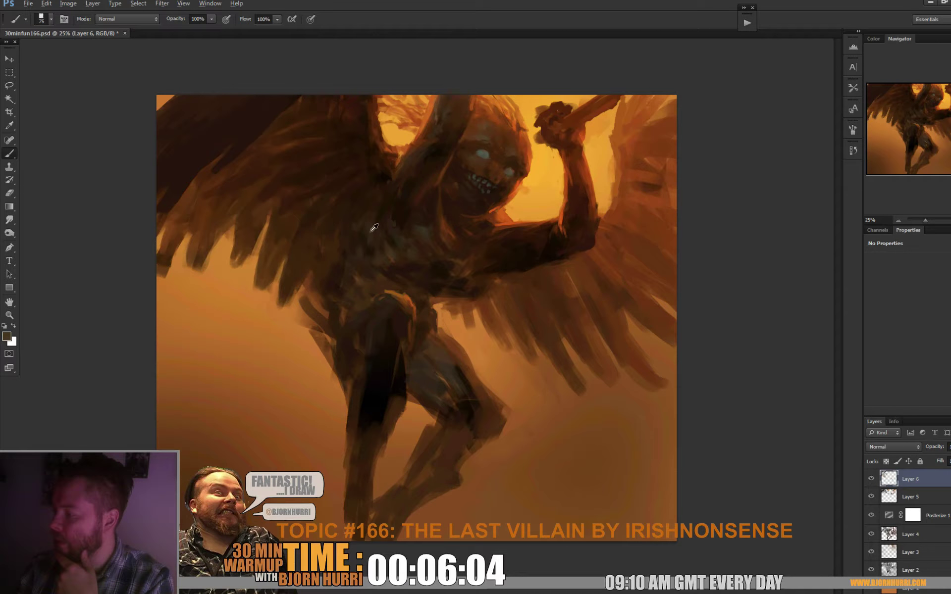
pyautogui.keyDown('alt'); pyautogui.click(401, 234); pyautogui.keyUp('alt')
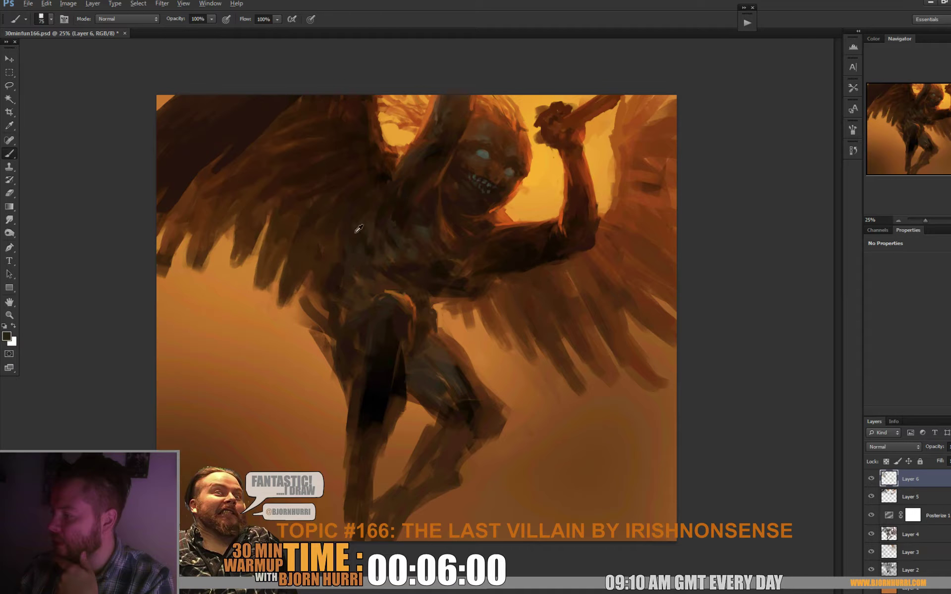
pyautogui.keyDown('alt'); pyautogui.click(356, 271); pyautogui.keyUp('alt')
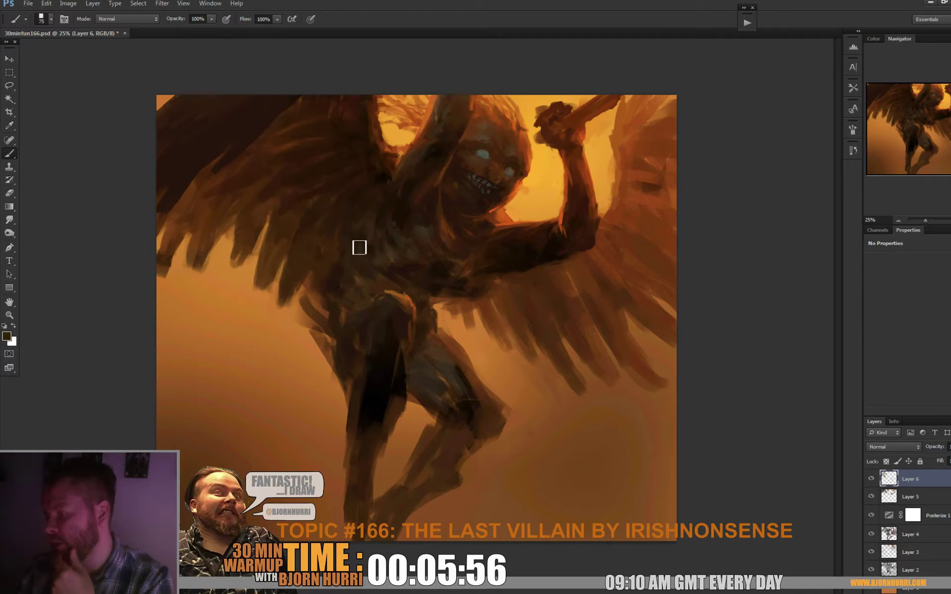
pyautogui.keyDown('alt'); pyautogui.click(341, 241); pyautogui.keyUp('alt')
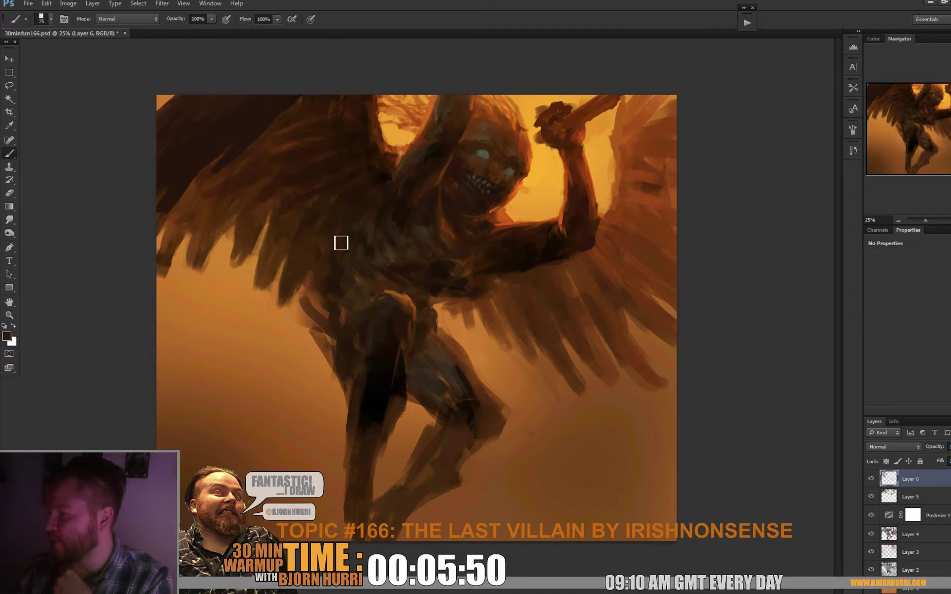
# Step: Reduce the brush size to 29 px and paint finer dark strokes along the torso's side beside the left wing
pyautogui.rightClick(376, 247)
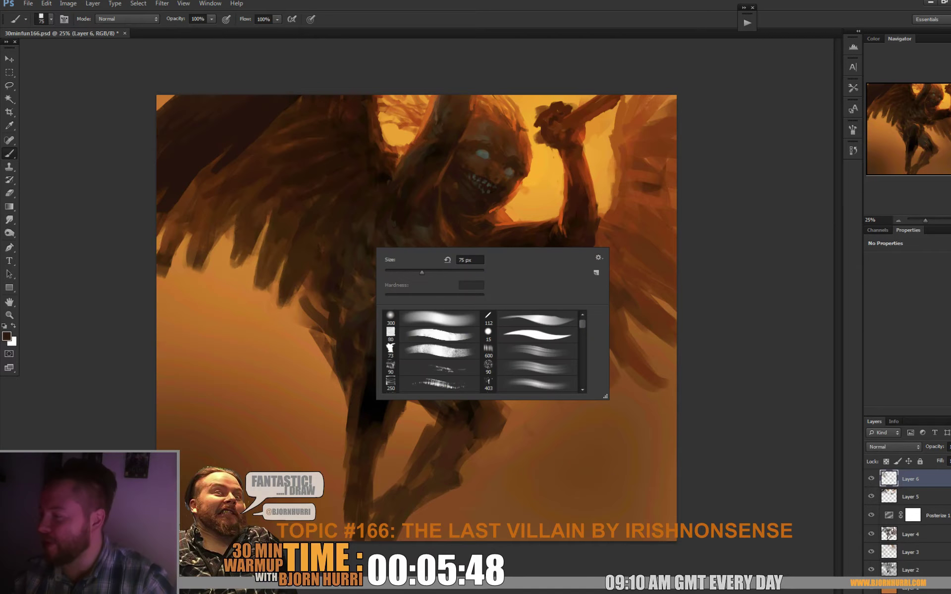
pyautogui.click(397, 273)
pyautogui.click(358, 248)
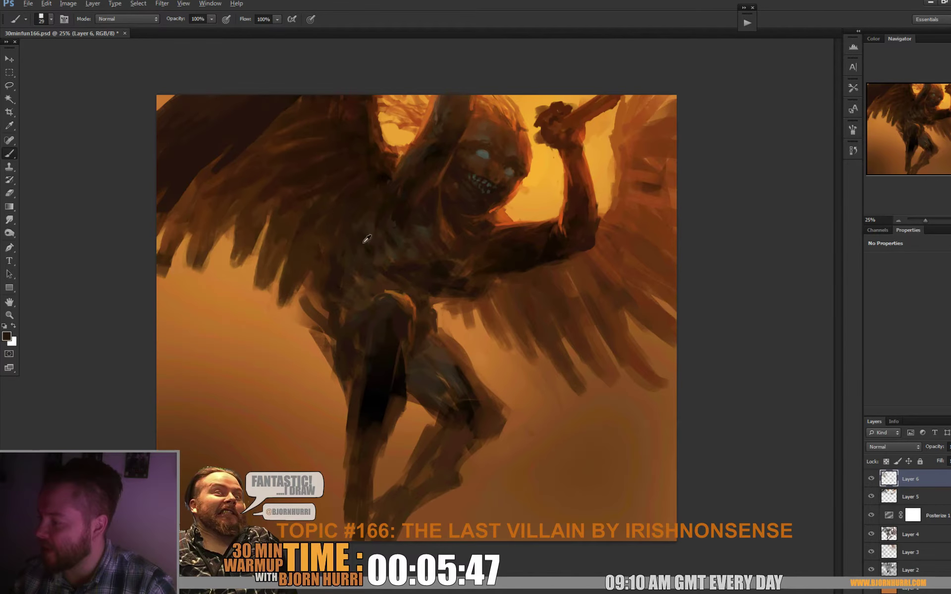
pyautogui.keyDown('alt'); pyautogui.click(361, 264); pyautogui.keyUp('alt')
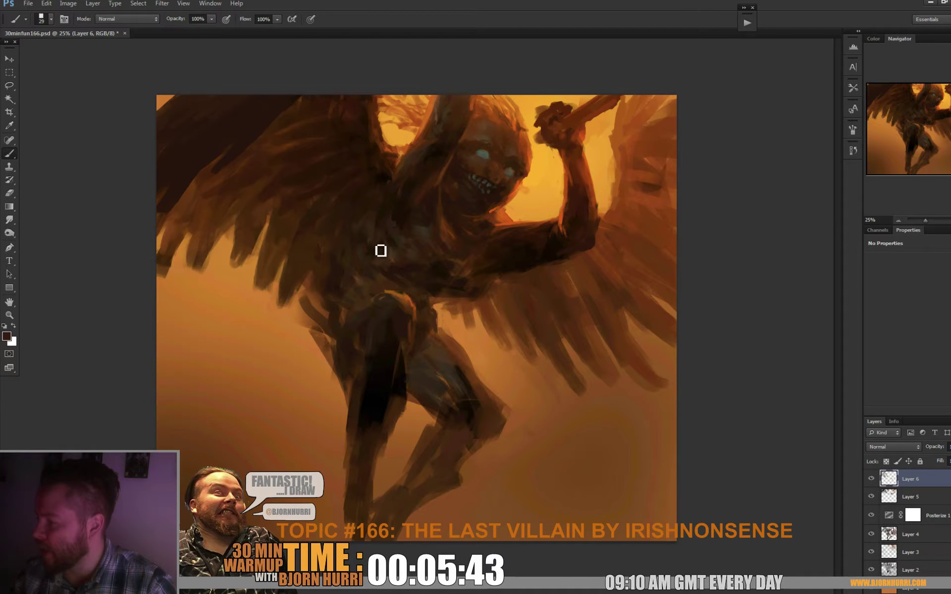
pyautogui.keyDown('alt'); pyautogui.click(375, 235); pyautogui.keyUp('alt')
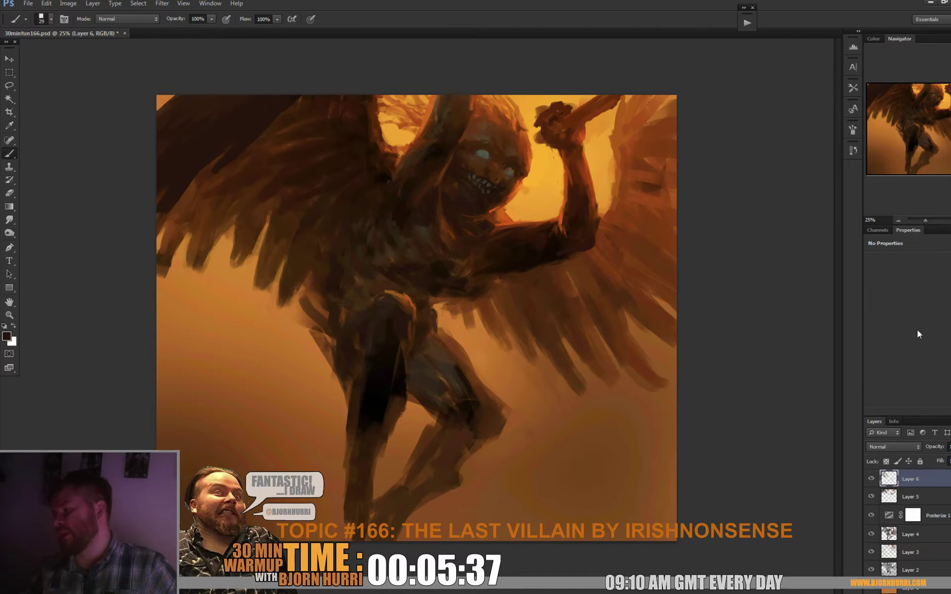
# Step: Set the brush size to 57 px and blend the chest into the right upper arm with sampled dark browns
pyautogui.rightClick(461, 270)
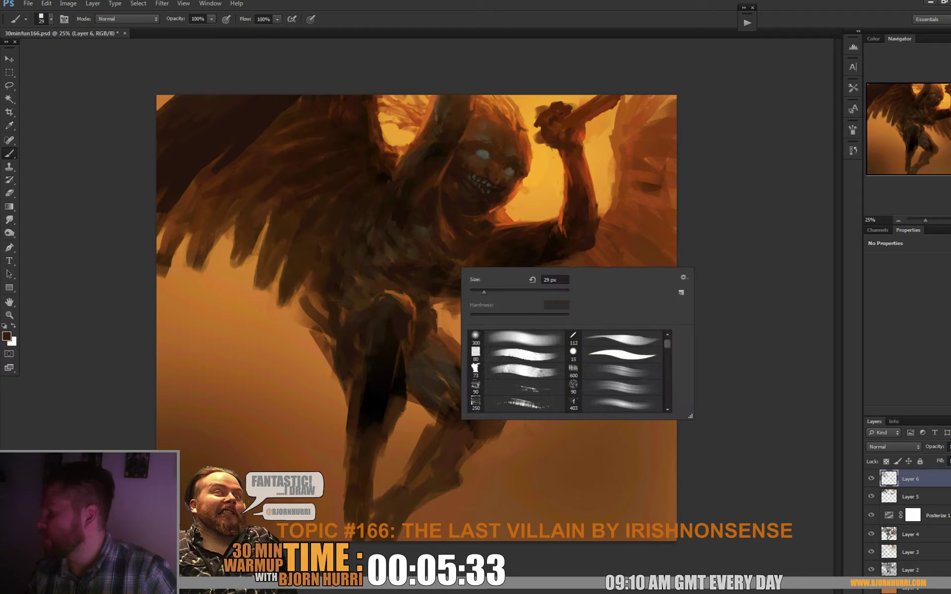
pyautogui.write('57')
pyautogui.press('Return')
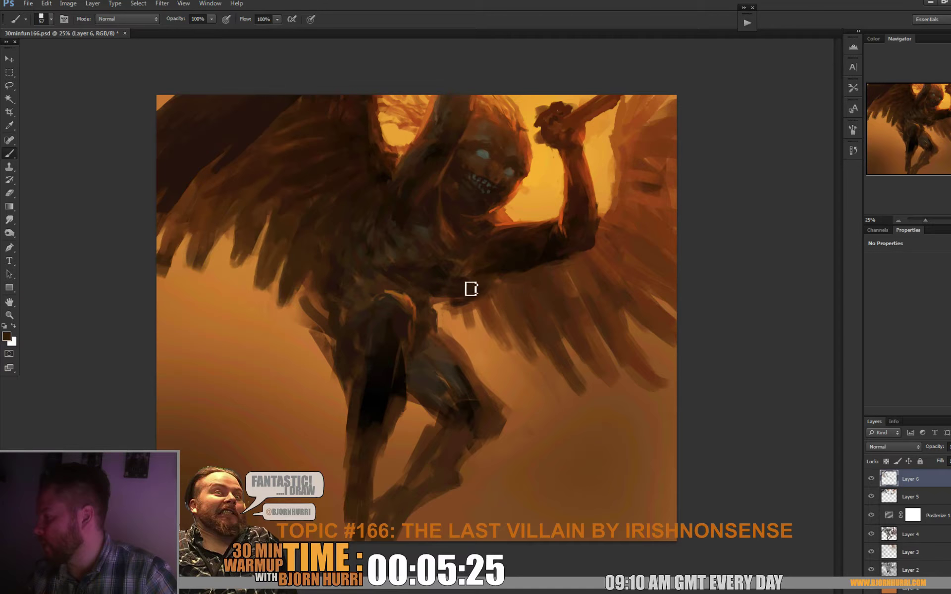
pyautogui.keyDown('alt'); pyautogui.click(487, 258); pyautogui.keyUp('alt')
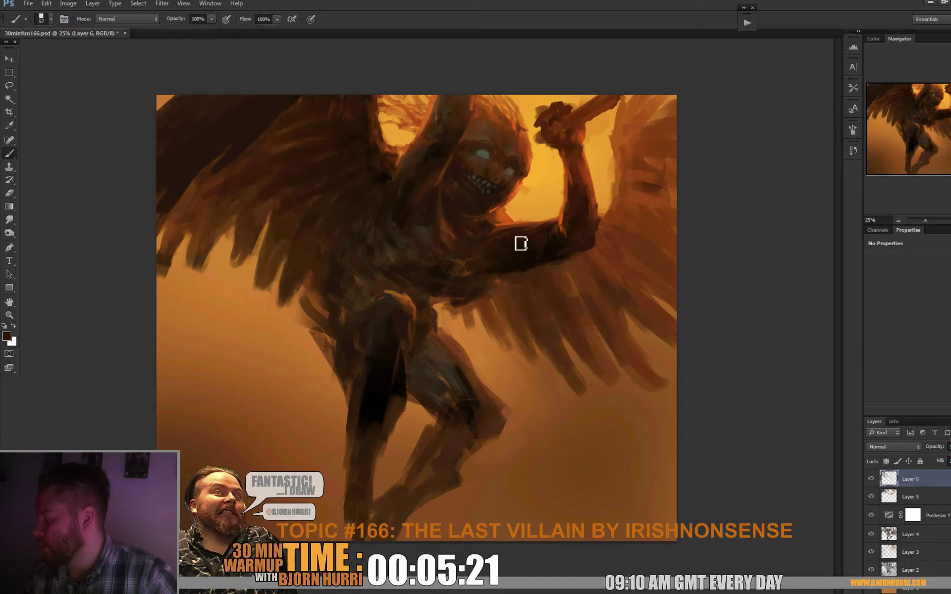
pyautogui.keyDown('alt'); pyautogui.click(439, 228); pyautogui.keyUp('alt')
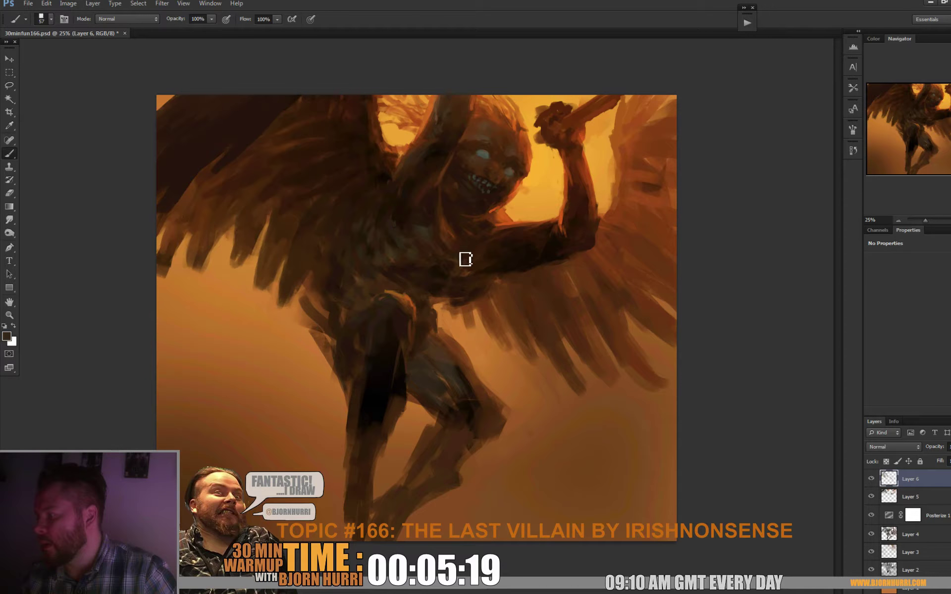
pyautogui.keyDown('alt'); pyautogui.click(424, 230); pyautogui.keyUp('alt')
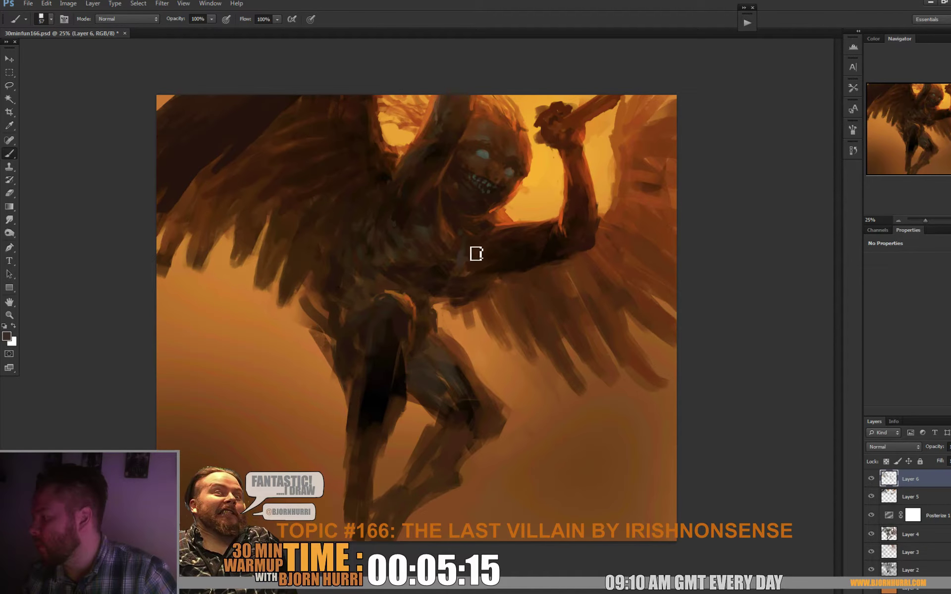
pyautogui.keyDown('alt'); pyautogui.click(477, 255); pyautogui.keyUp('alt')
pyautogui.keyDown('alt'); pyautogui.click(474, 252); pyautogui.keyUp('alt')
pyautogui.keyDown('alt'); pyautogui.click(464, 254); pyautogui.keyUp('alt')
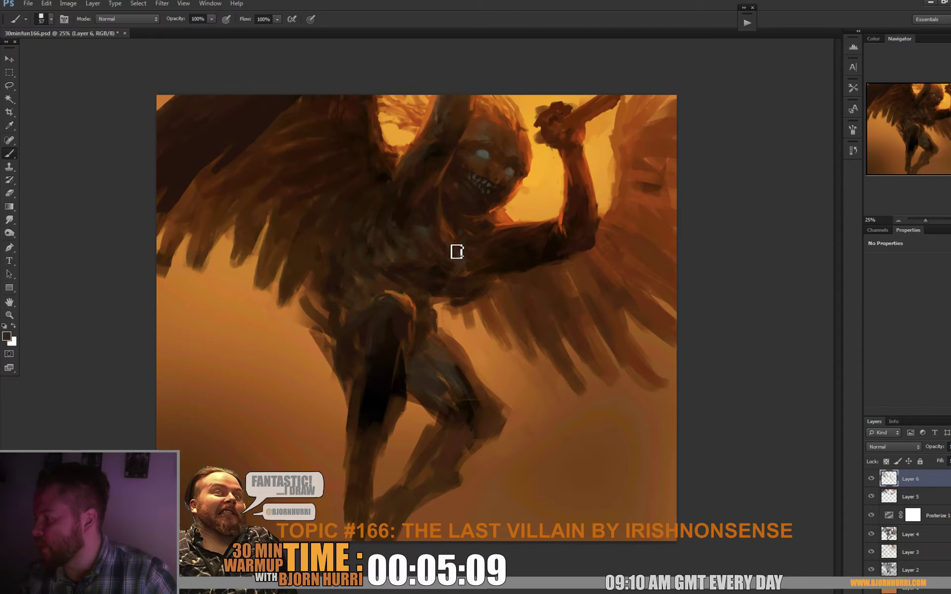
# Step: Use a smaller brush to add finer strokes to the chest and head with sampled browns and background orange
pyautogui.rightClick(470, 226)
pyautogui.click(502, 258)
pyautogui.keyDown('alt'); pyautogui.click(443, 248); pyautogui.keyUp('alt')
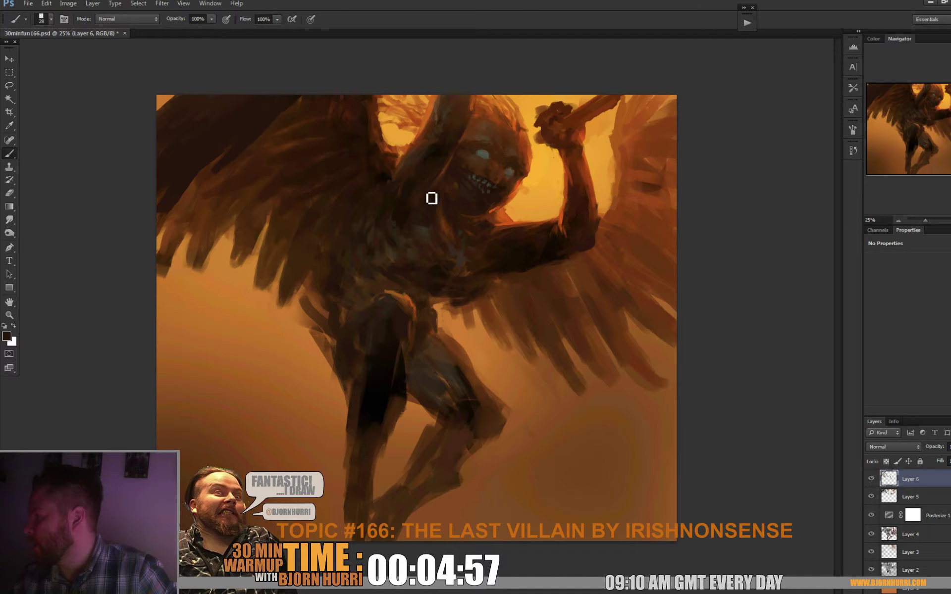
pyautogui.keyDown('alt'); pyautogui.click(518, 98); pyautogui.keyUp('alt')
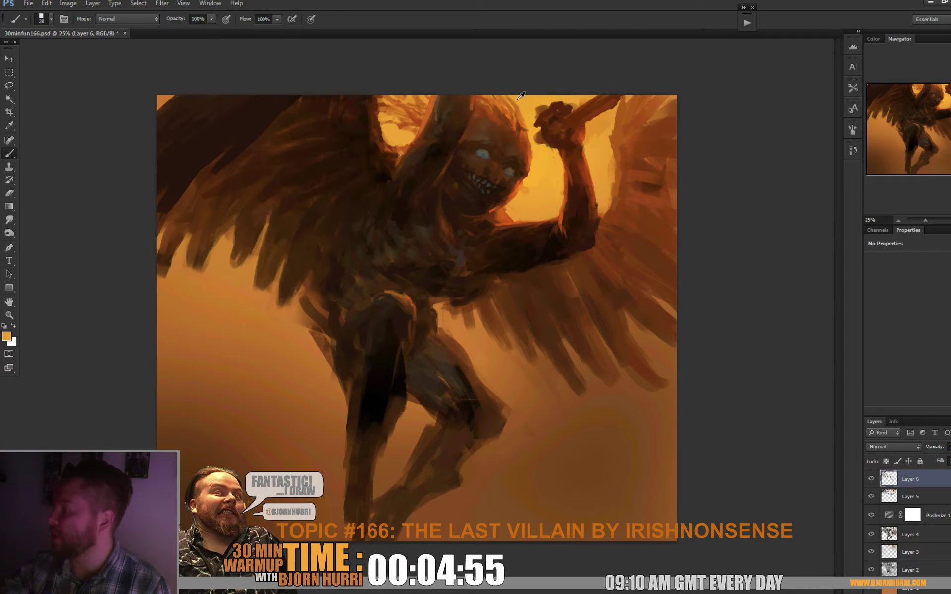
pyautogui.keyDown('alt'); pyautogui.click(474, 124); pyautogui.keyUp('alt')
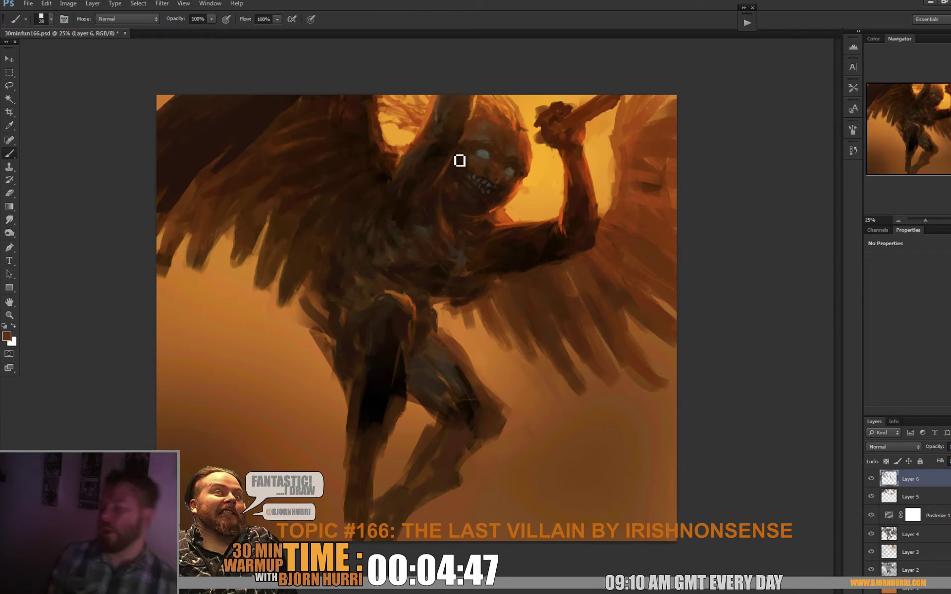
# Step: Reshape the elbow and forearm of the raised right arm with sampled reddish browns, trimming the elbow's lower edge
pyautogui.keyDown('alt'); pyautogui.click(565, 213); pyautogui.keyUp('alt')
pyautogui.keyDown('alt'); pyautogui.moveTo(565, 213); pyautogui.dragTo(571, 217); pyautogui.keyUp('alt')
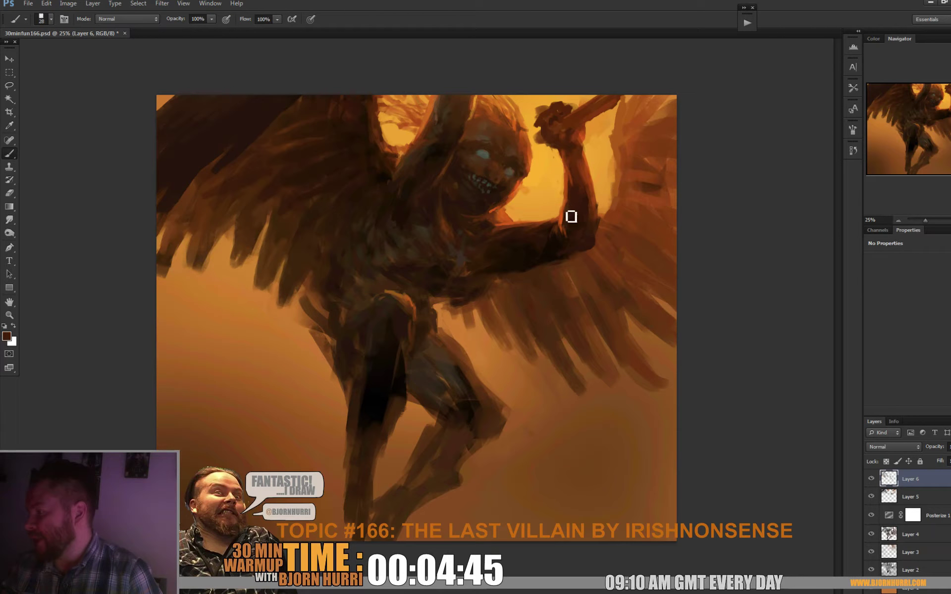
pyautogui.keyDown('alt'); pyautogui.click(569, 203); pyautogui.keyUp('alt')
pyautogui.moveTo(579, 254); pyautogui.dragTo(566, 261)
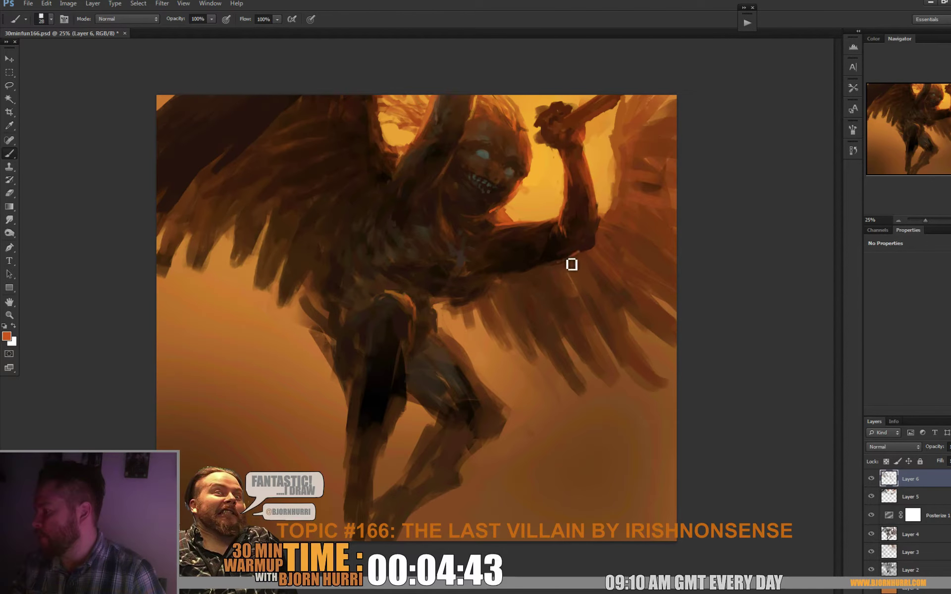
pyautogui.keyDown('alt'); pyautogui.click(564, 257); pyautogui.keyUp('alt')
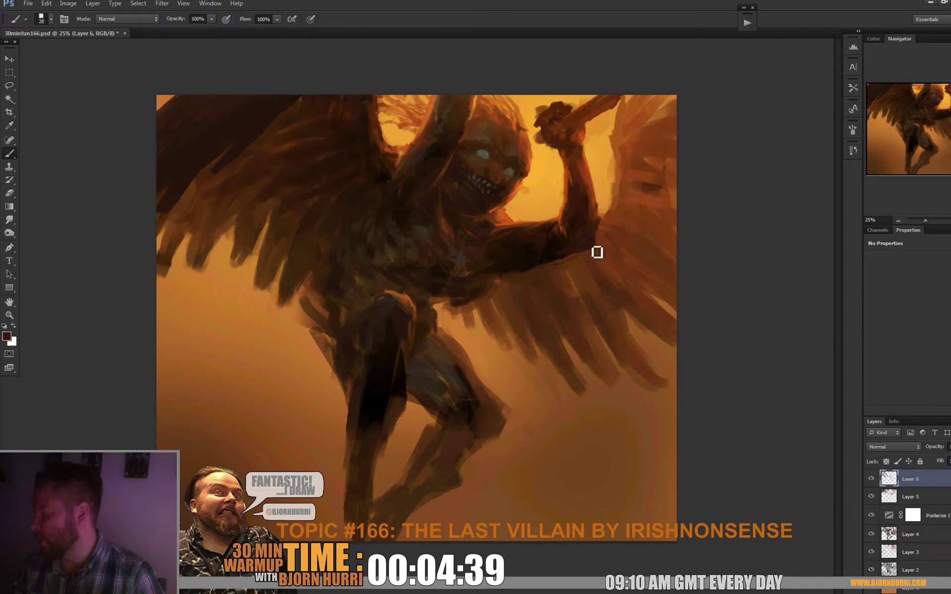
pyautogui.keyDown('alt'); pyautogui.click(568, 224); pyautogui.keyUp('alt')
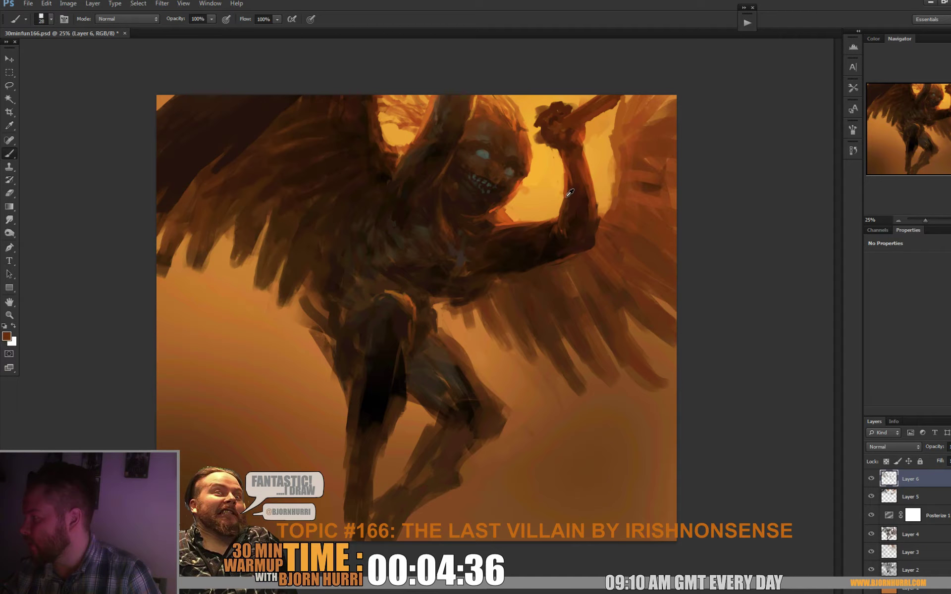
pyautogui.keyDown('alt'); pyautogui.click(584, 194); pyautogui.keyUp('alt')
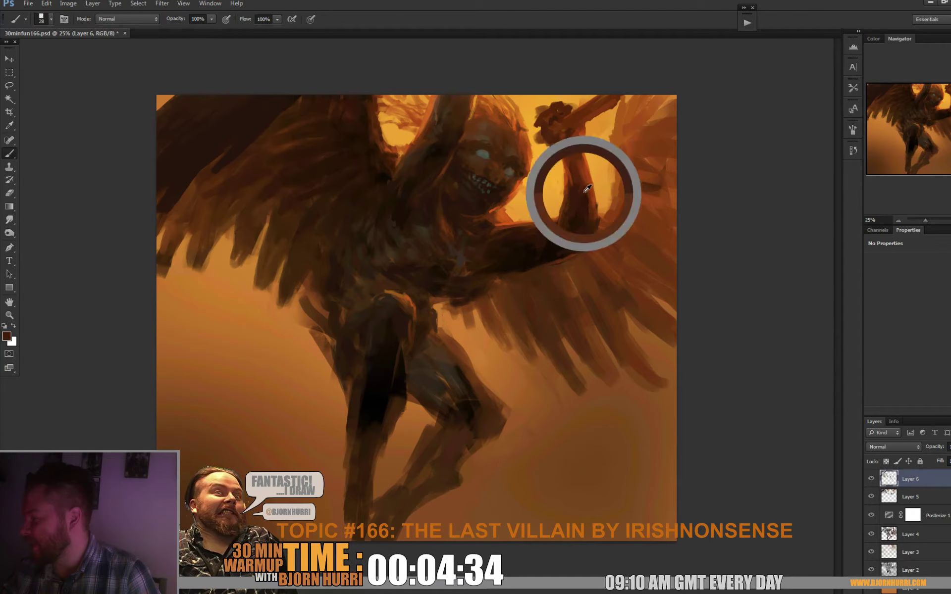
# Step: Enlarge the brush to 45 px and blend the lower chest with sampled dark browns
pyautogui.keyDown('alt'); pyautogui.click(432, 249); pyautogui.keyUp('alt')
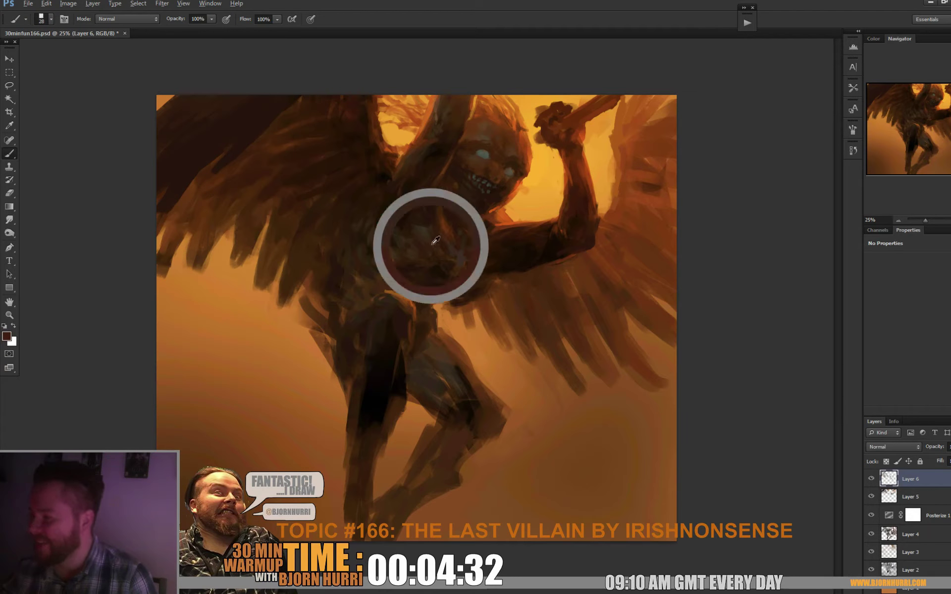
pyautogui.rightClick(600, 188)
pyautogui.moveTo(621, 213); pyautogui.dragTo(629, 213)
pyautogui.click(570, 151)
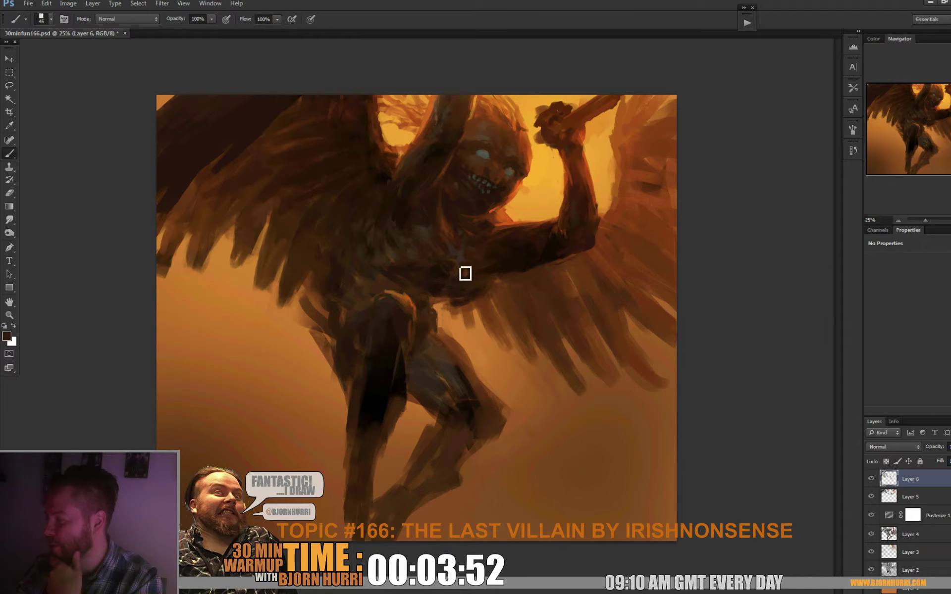
pyautogui.keyDown('alt'); pyautogui.click(456, 259); pyautogui.keyUp('alt')
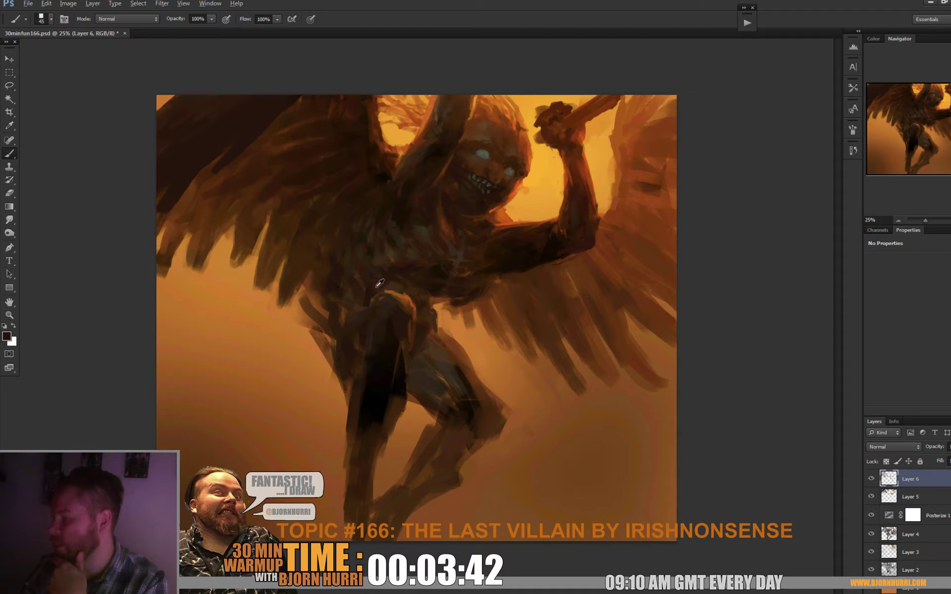
# Step: Paint the hip and upper thigh of the front leg with browns sampled around the raised knee
pyautogui.keyDown('alt'); pyautogui.click(371, 301); pyautogui.keyUp('alt')
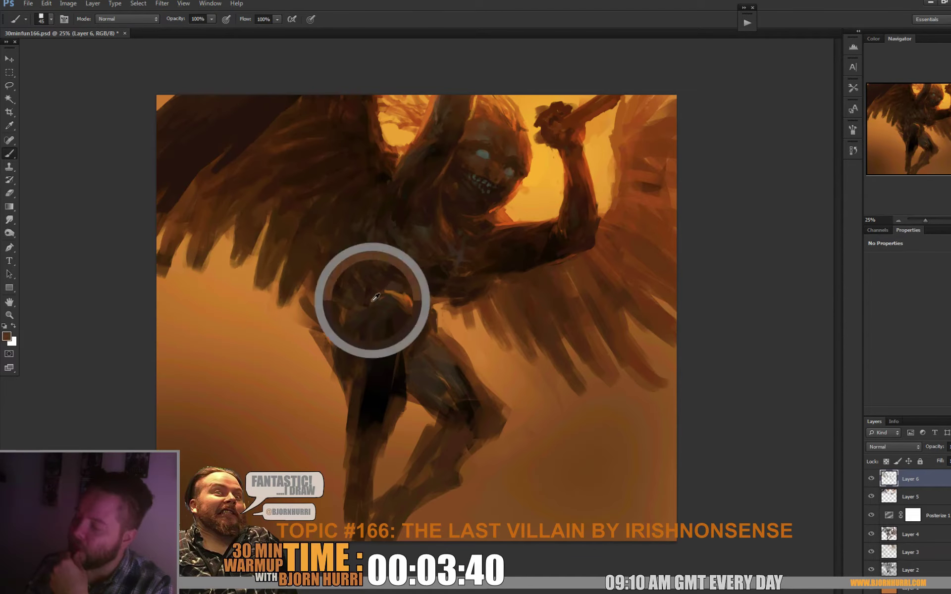
pyautogui.keyDown('alt'); pyautogui.click(377, 296); pyautogui.keyUp('alt')
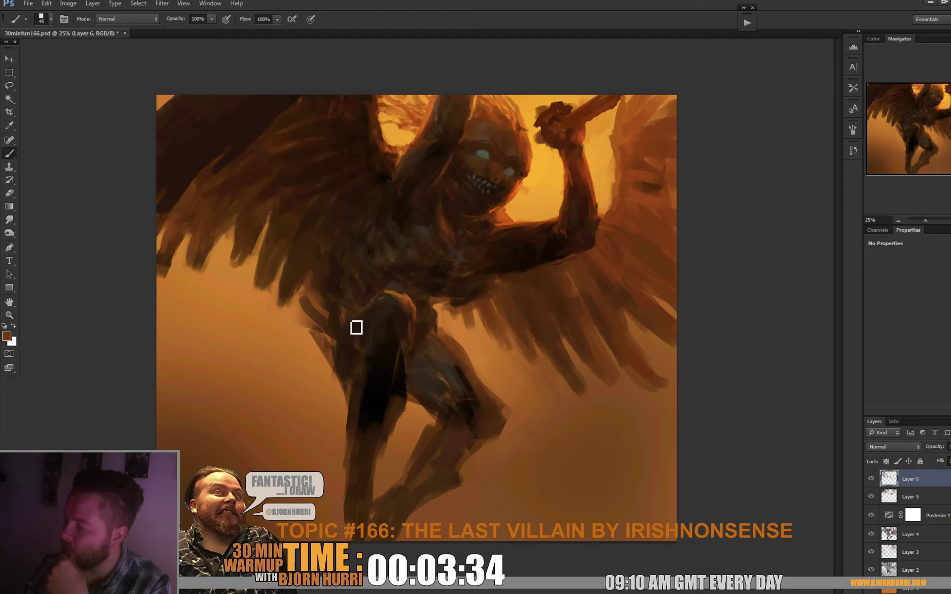
pyautogui.keyDown('alt'); pyautogui.click(362, 319); pyautogui.keyUp('alt')
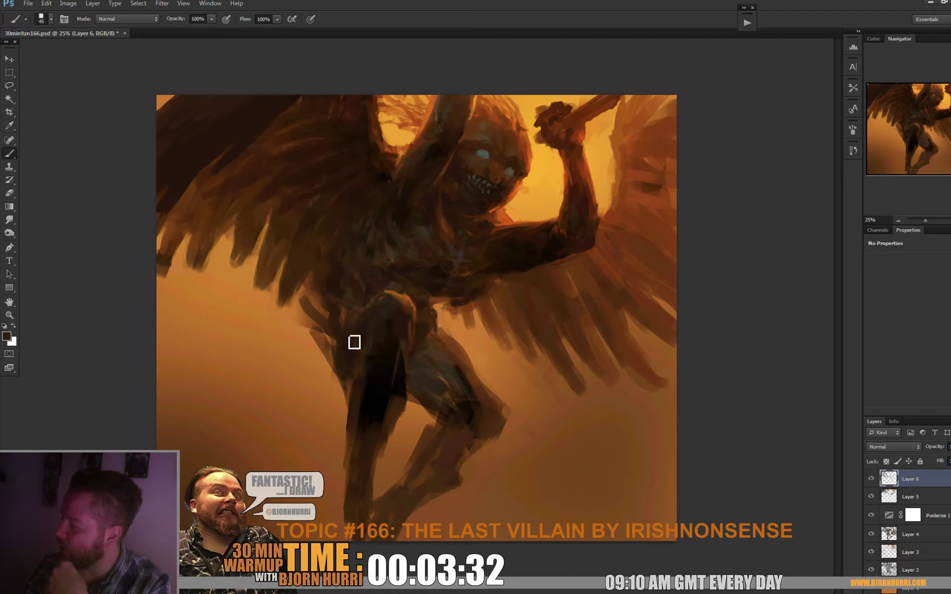
pyautogui.keyDown('alt'); pyautogui.click(354, 329); pyautogui.keyUp('alt')
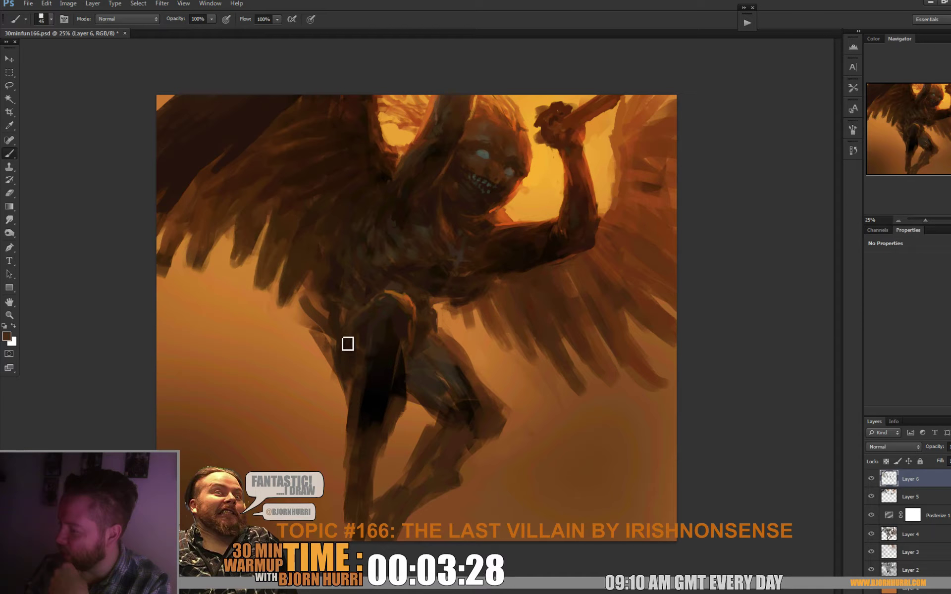
# Step: Trim the outer edge of the front thigh below the wing with sampled background orange
pyautogui.keyDown('alt'); pyautogui.click(324, 368); pyautogui.keyUp('alt')
pyautogui.moveTo(333, 368); pyautogui.dragTo(332, 352)
pyautogui.keyDown('alt'); pyautogui.click(325, 312); pyautogui.keyUp('alt')
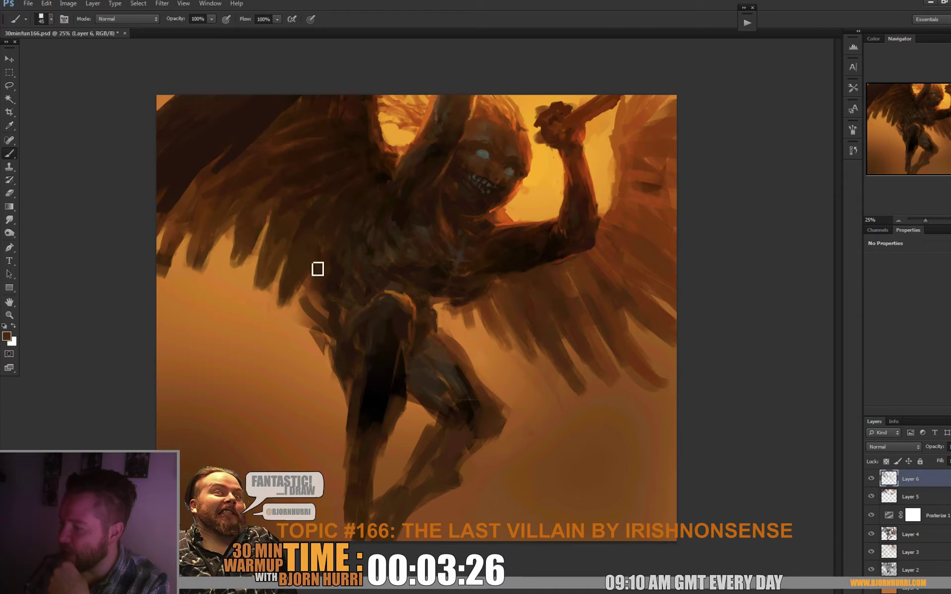
# Step: Extend the wing's inner feathers down beside the front thigh with sampled browns, using a larger brush
pyautogui.moveTo(313, 285)
pyautogui.mouseDown()
pyautogui.moveTo(312, 316)
pyautogui.moveTo(316, 324)
pyautogui.moveTo(320, 312)
pyautogui.moveTo(324, 358)
pyautogui.moveTo(327, 307)
pyautogui.moveTo(344, 431)
pyautogui.mouseUp()
pyautogui.rightClick(322, 293)
pyautogui.click(338, 375)
pyautogui.keyDown('alt'); pyautogui.click(317, 268); pyautogui.keyUp('alt')
pyautogui.moveTo(337, 379); pyautogui.dragTo(348, 421)
pyautogui.keyDown('alt'); pyautogui.click(484, 302); pyautogui.keyUp('alt')
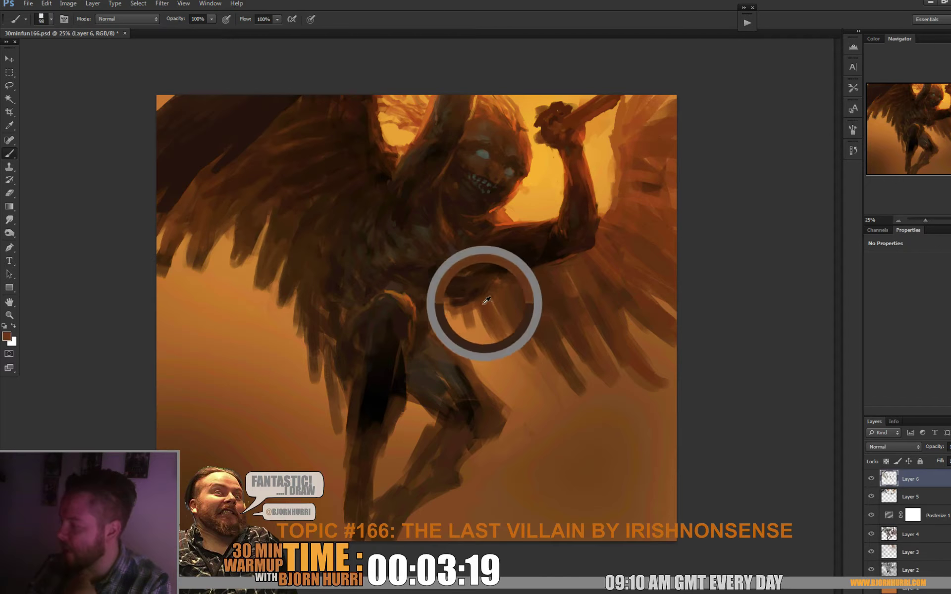
pyautogui.moveTo(336, 377); pyautogui.dragTo(346, 444)
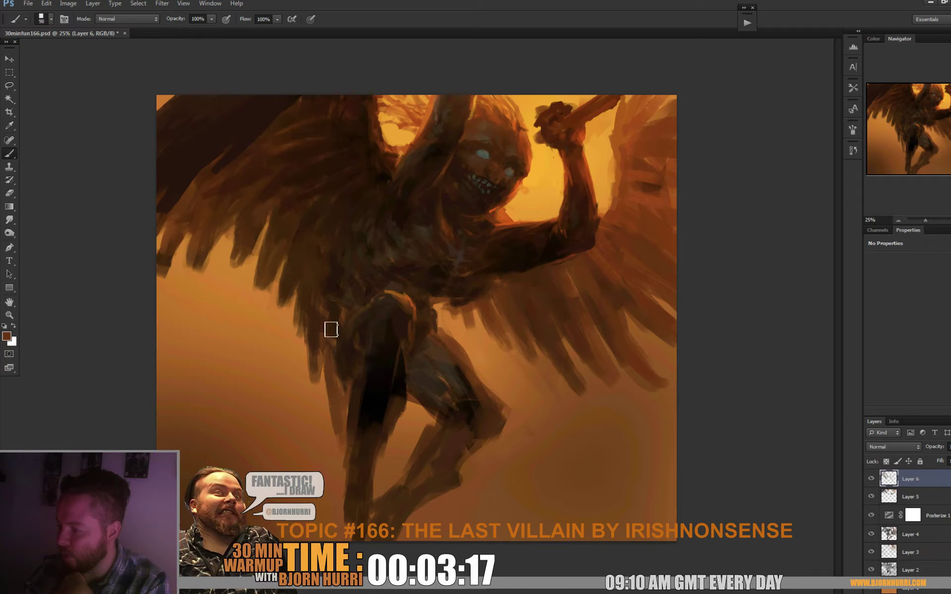
pyautogui.moveTo(331, 329); pyautogui.dragTo(317, 361)
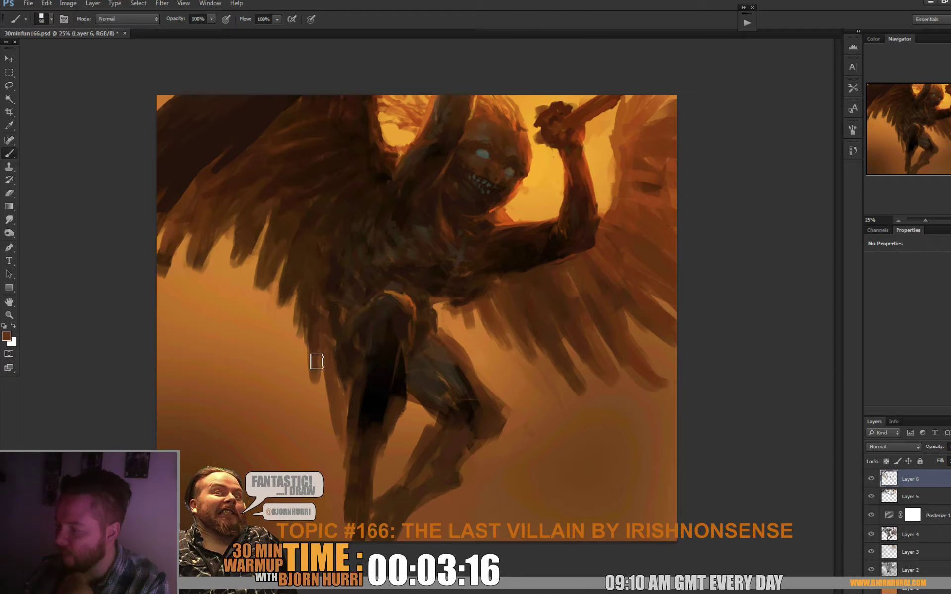
# Step: Paint long, fainter feather strokes beside the front shin and in the gap between the legs with sampled browns and oranges
pyautogui.keyDown('alt'); pyautogui.click(337, 322); pyautogui.keyUp('alt')
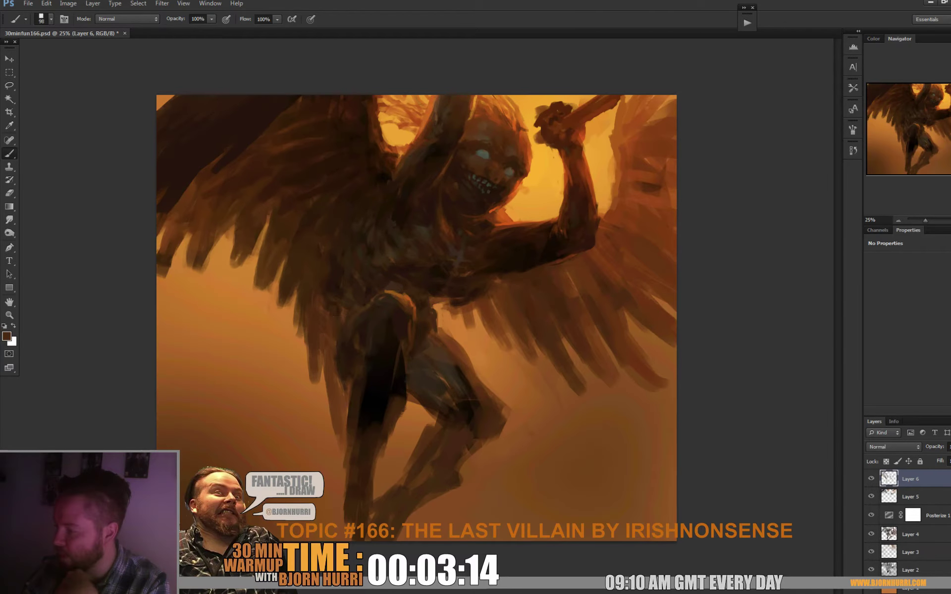
pyautogui.keyDown('alt'); pyautogui.click(327, 286); pyautogui.keyUp('alt')
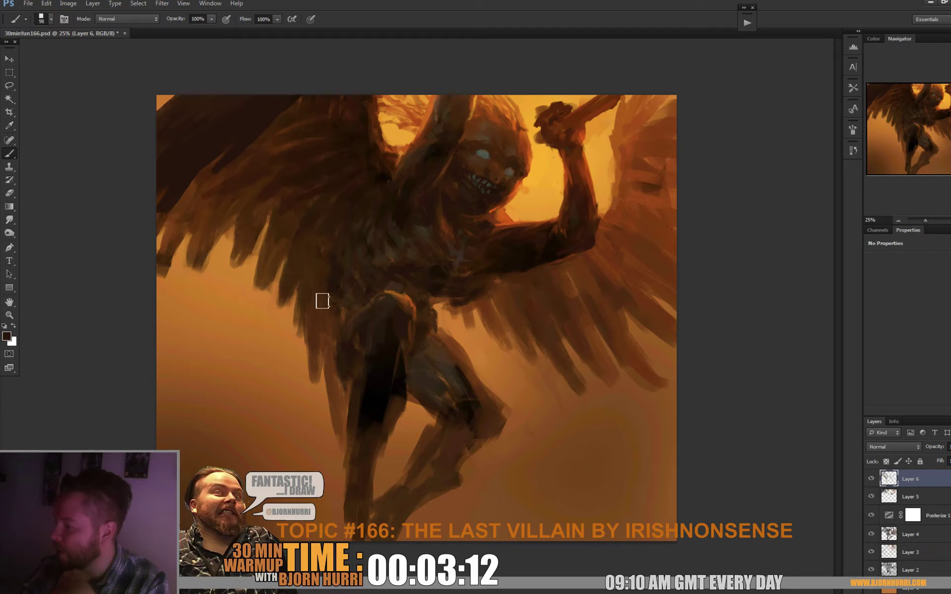
pyautogui.keyDown('alt'); pyautogui.click(334, 385); pyautogui.keyUp('alt')
pyautogui.moveTo(327, 371); pyautogui.dragTo(336, 463)
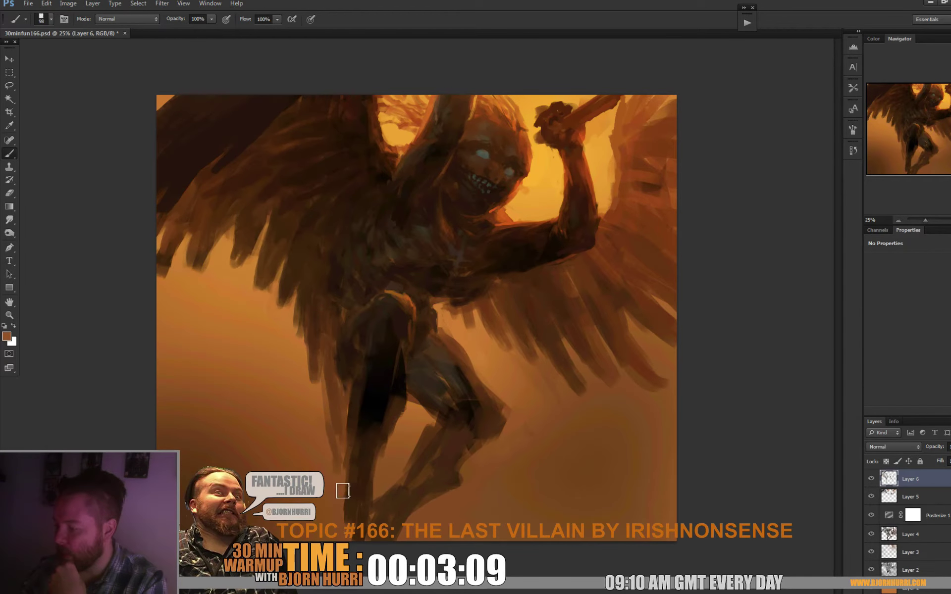
pyautogui.keyDown('alt'); pyautogui.click(333, 415); pyautogui.keyUp('alt')
pyautogui.moveTo(333, 415)
pyautogui.mouseDown()
pyautogui.moveTo(346, 439)
pyautogui.moveTo(398, 454)
pyautogui.moveTo(403, 469)
pyautogui.mouseUp()
pyautogui.keyDown('alt'); pyautogui.click(390, 425); pyautogui.keyUp('alt')
pyautogui.keyDown('alt'); pyautogui.click(386, 454); pyautogui.keyUp('alt')
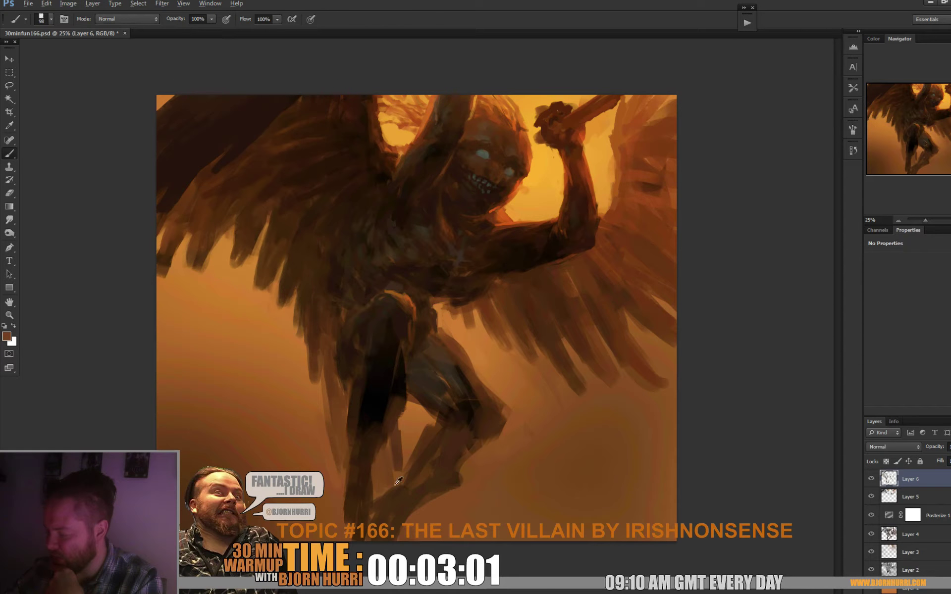
# Step: Refine the rear leg's bent knee, trimming its contours with sampled background orange and shading its underside dark brown
pyautogui.keyDown('alt'); pyautogui.click(431, 439); pyautogui.keyUp('alt')
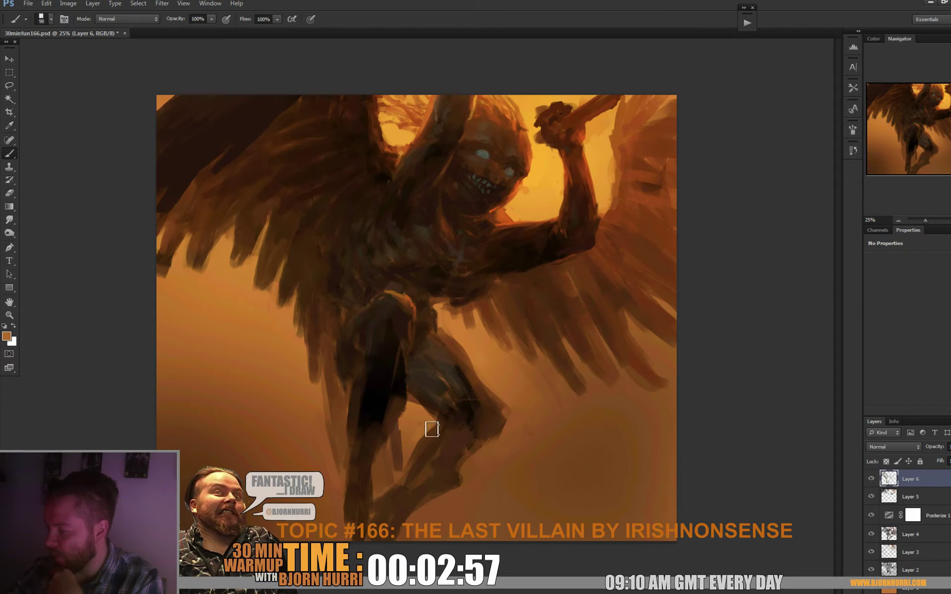
pyautogui.moveTo(425, 412); pyautogui.dragTo(443, 424)
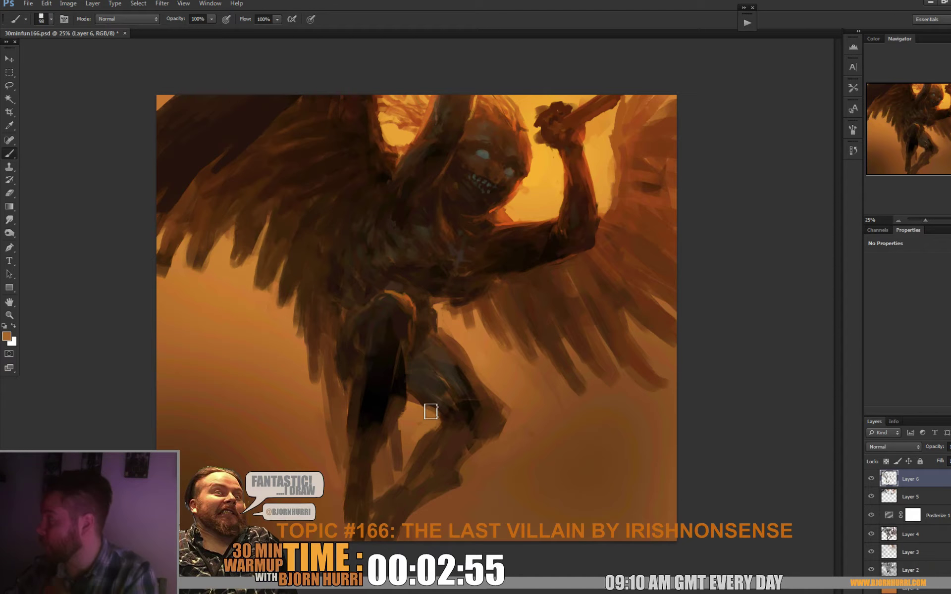
pyautogui.keyDown('alt'); pyautogui.click(466, 419); pyautogui.keyUp('alt')
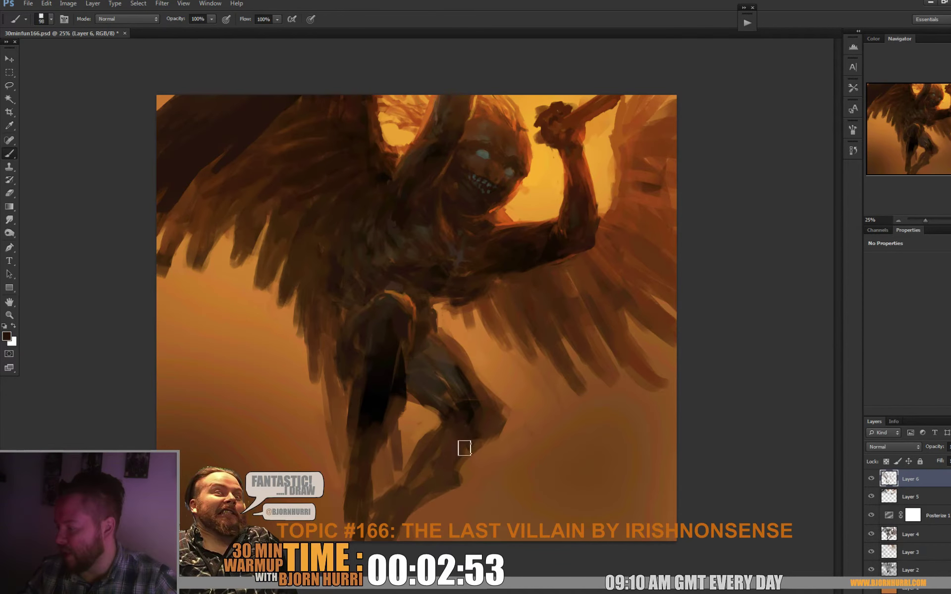
pyautogui.moveTo(465, 448)
pyautogui.mouseDown()
pyautogui.moveTo(490, 435)
pyautogui.moveTo(480, 429)
pyautogui.moveTo(494, 435)
pyautogui.mouseUp()
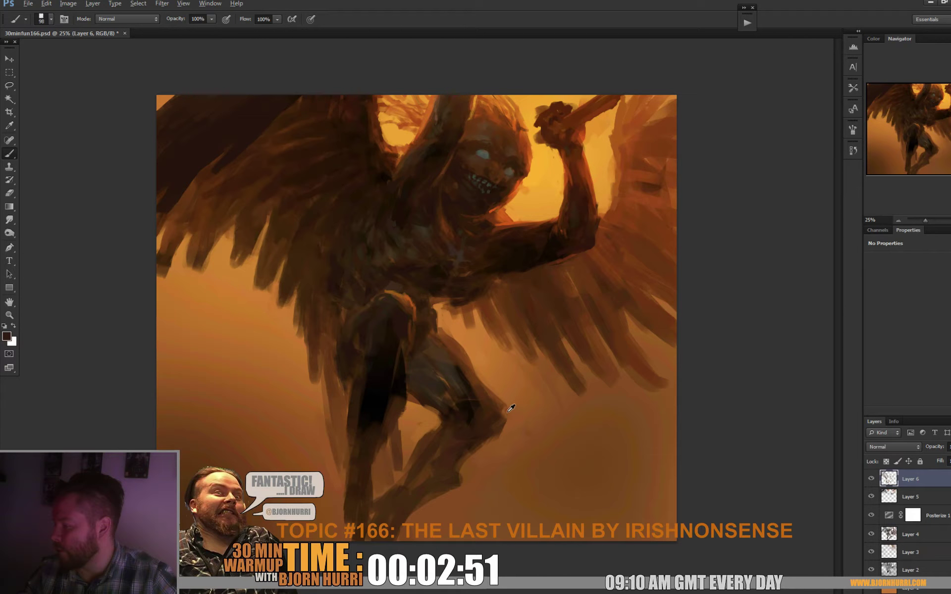
pyautogui.keyDown('alt'); pyautogui.click(508, 411); pyautogui.keyUp('alt')
pyautogui.keyDown('alt'); pyautogui.click(507, 420); pyautogui.keyUp('alt')
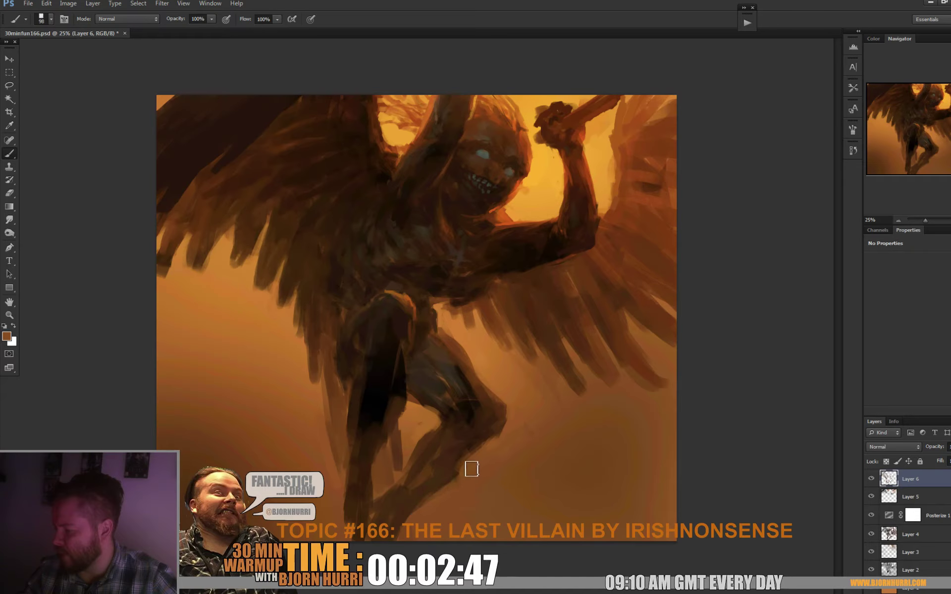
# Step: Reshape the lower shins and ankles of both legs with sampled dark browns and background orange
pyautogui.keyDown('alt'); pyautogui.click(410, 513); pyautogui.keyUp('alt')
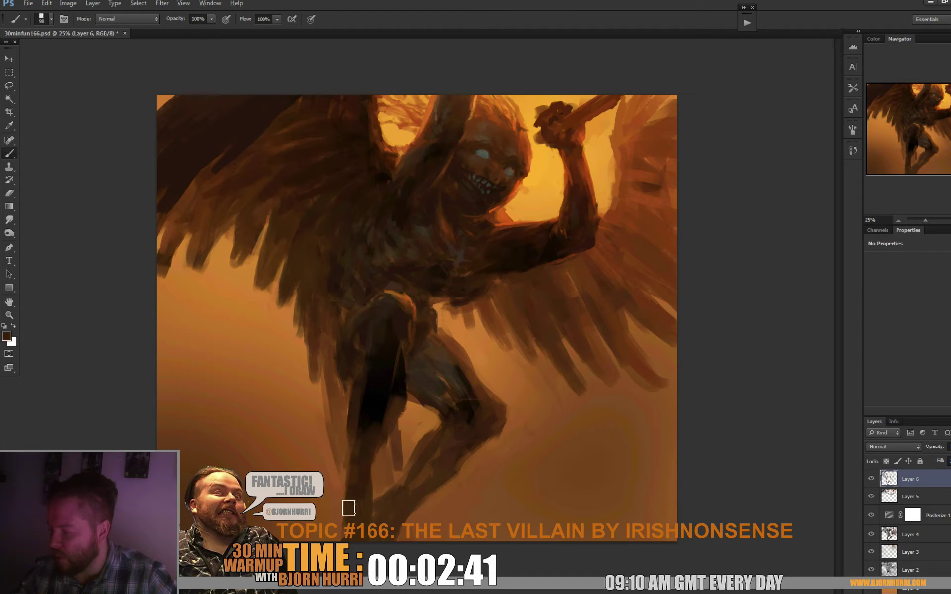
pyautogui.keyDown('alt'); pyautogui.click(391, 473); pyautogui.keyUp('alt')
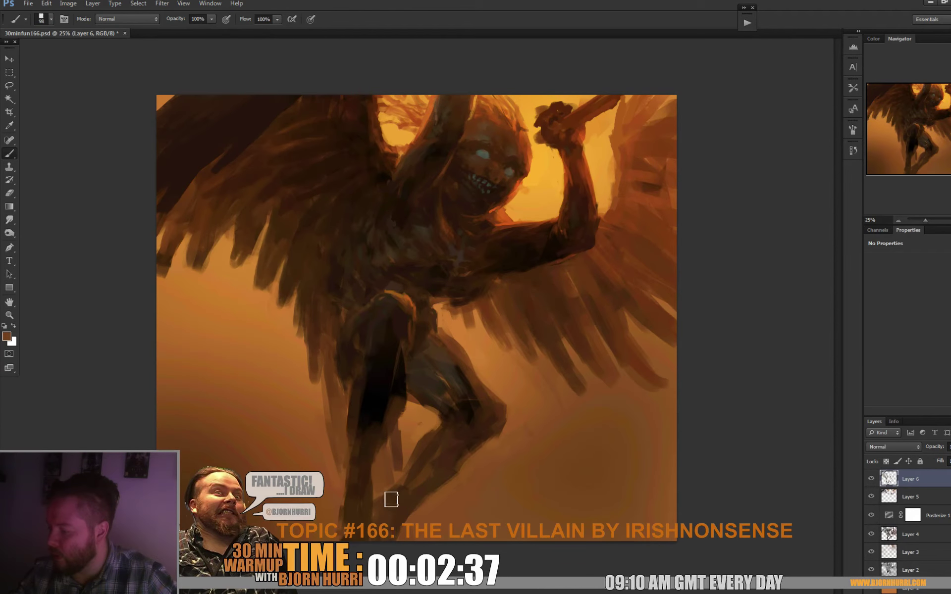
pyautogui.keyDown('alt'); pyautogui.click(409, 505); pyautogui.keyUp('alt')
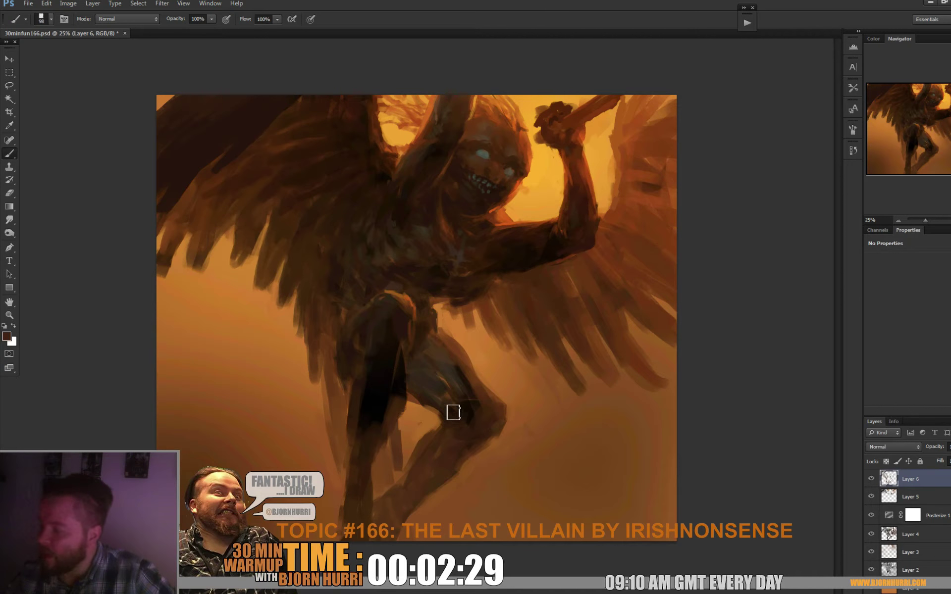
# Step: Blend the rear leg's knee and lower thigh with sampled greyish and dark browns
pyautogui.keyDown('alt'); pyautogui.click(445, 410); pyautogui.keyUp('alt')
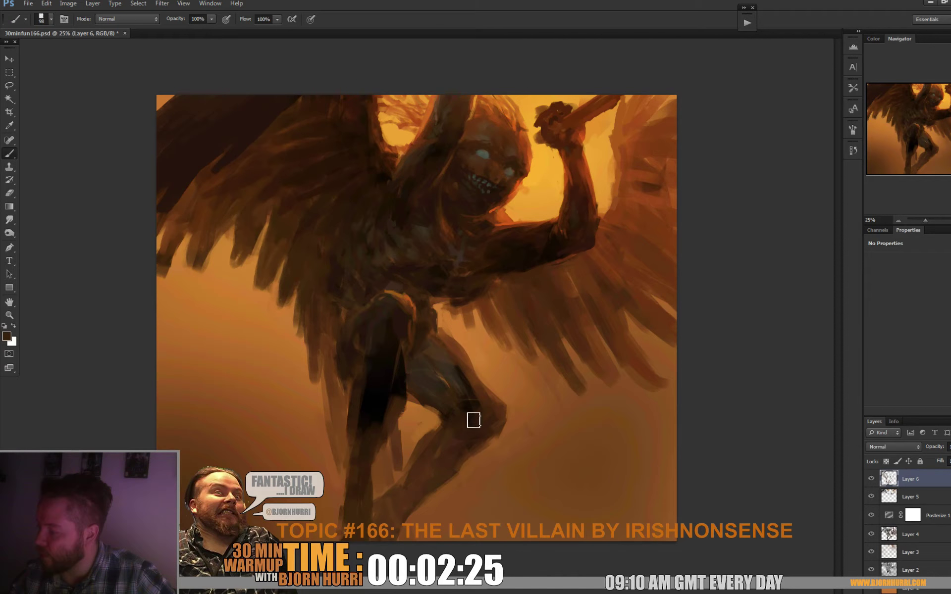
pyautogui.keyDown('alt'); pyautogui.click(459, 384); pyautogui.keyUp('alt')
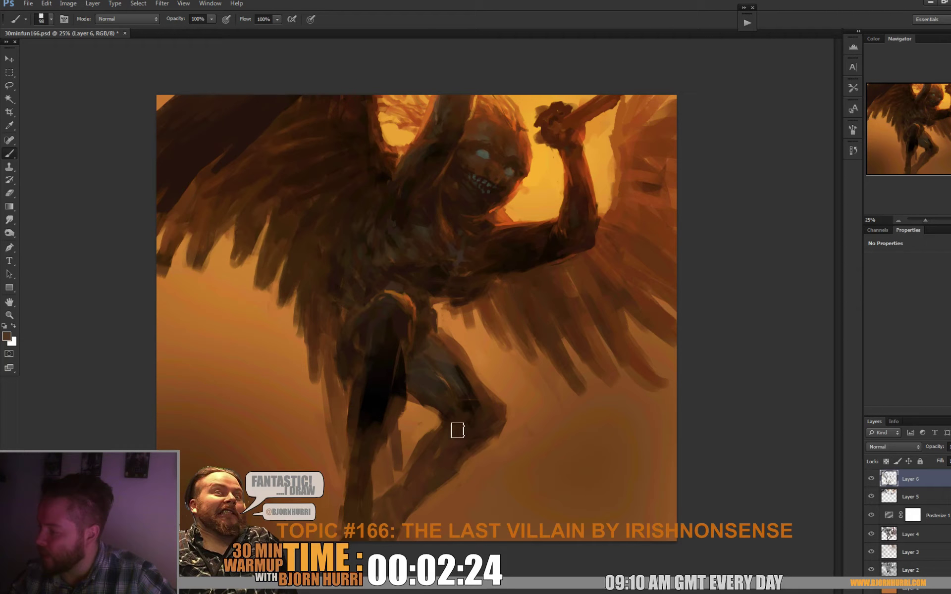
pyautogui.keyDown('alt'); pyautogui.click(462, 378); pyautogui.keyUp('alt')
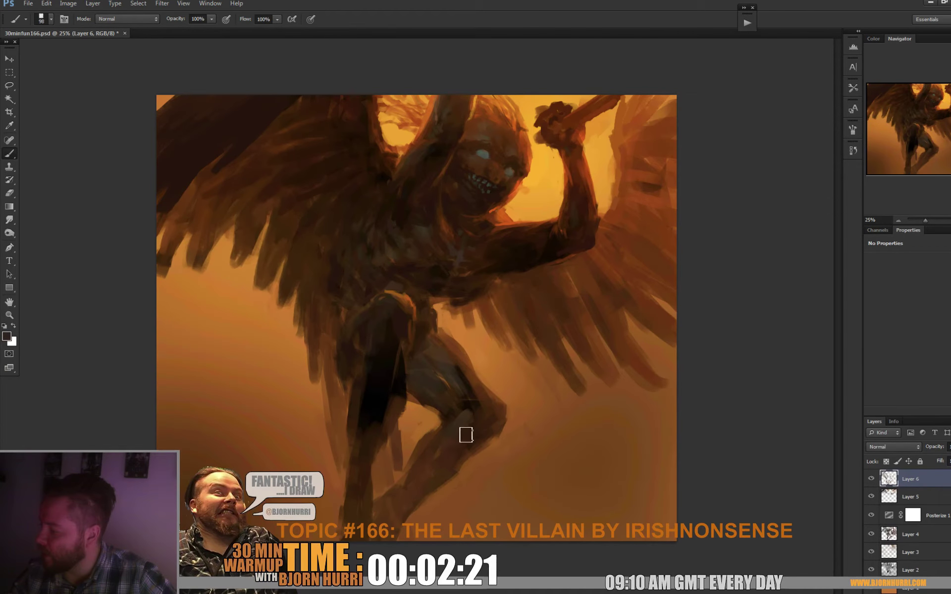
pyautogui.moveTo(459, 414); pyautogui.dragTo(470, 418)
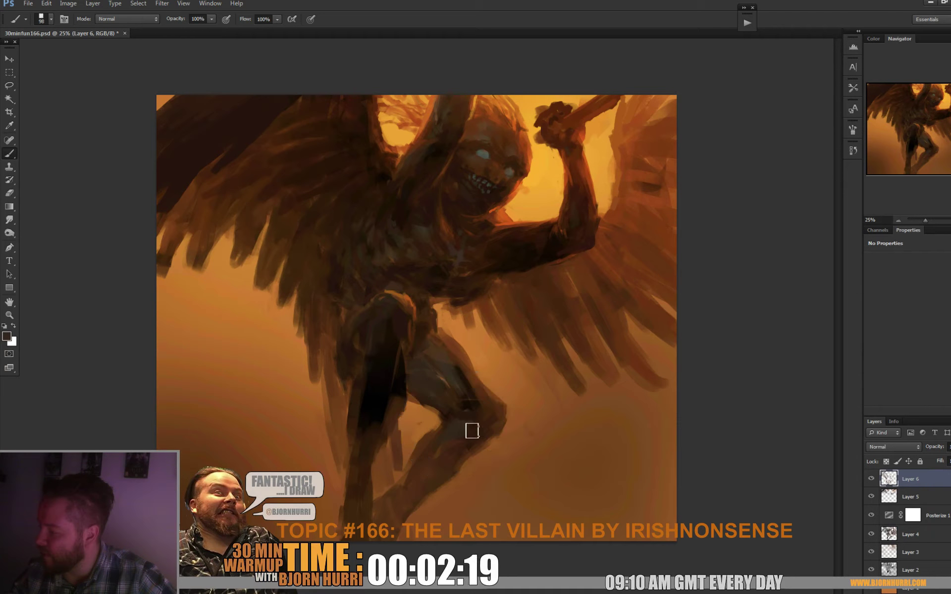
pyautogui.keyDown('alt'); pyautogui.click(463, 369); pyautogui.keyUp('alt')
pyautogui.moveTo(461, 365); pyautogui.dragTo(473, 379)
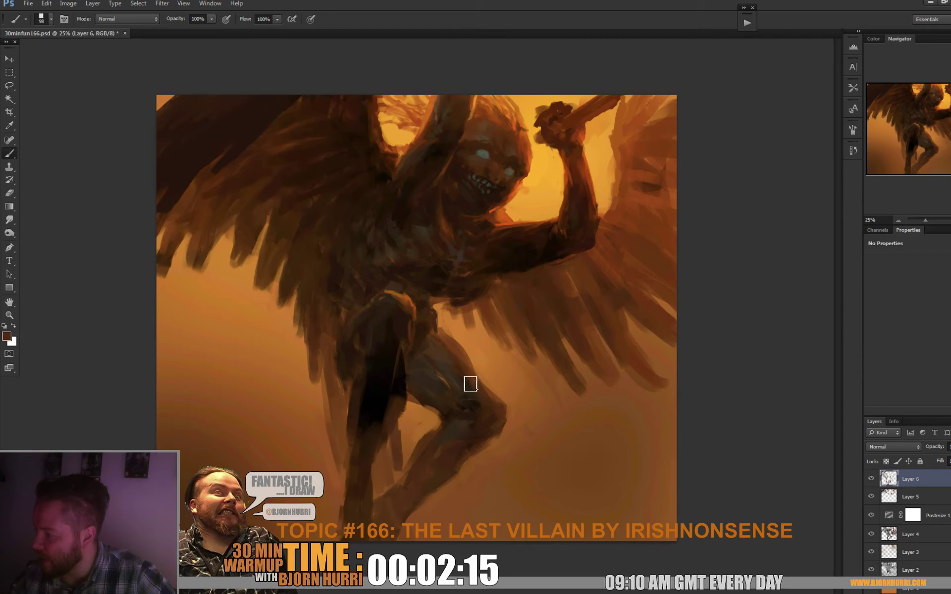
pyautogui.keyDown('alt'); pyautogui.click(454, 376); pyautogui.keyUp('alt')
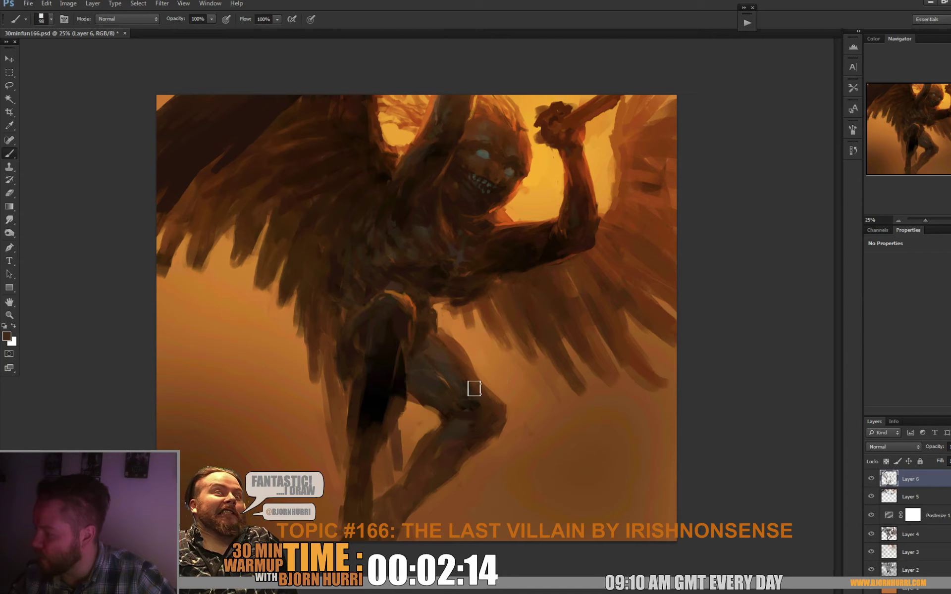
# Step: Shade the rear leg's upper thigh and hip with sampled dark browns, cleaning up the thigh's outer contour
pyautogui.keyDown('alt'); pyautogui.click(419, 340); pyautogui.keyUp('alt')
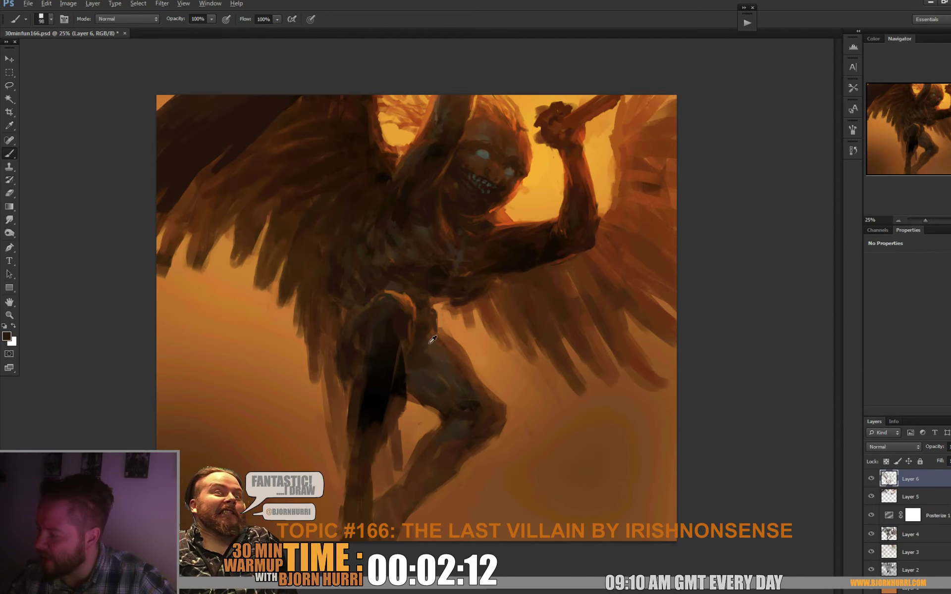
pyautogui.keyDown('alt'); pyautogui.click(426, 345); pyautogui.keyUp('alt')
pyautogui.moveTo(427, 347); pyautogui.dragTo(432, 364)
pyautogui.keyDown('alt'); pyautogui.click(419, 337); pyautogui.keyUp('alt')
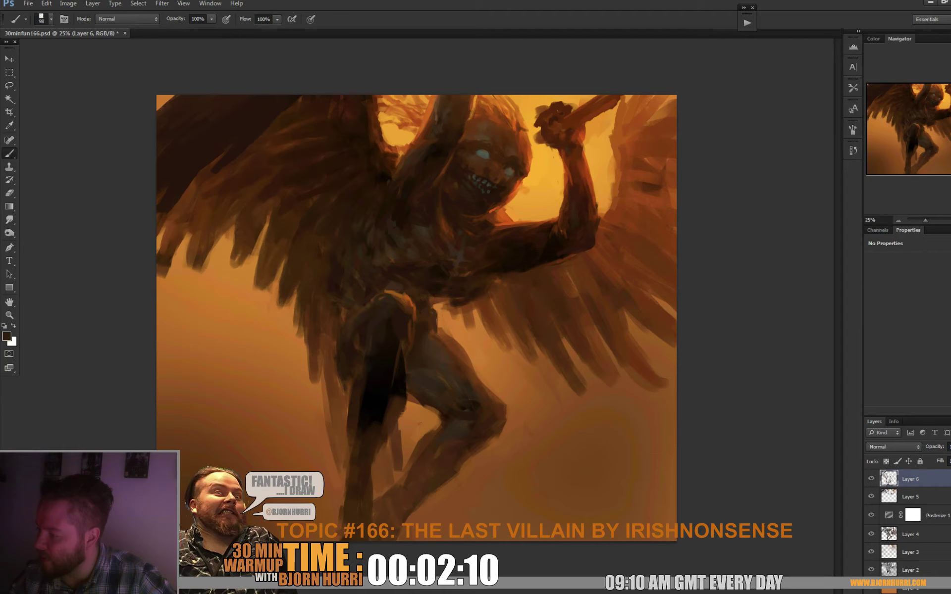
pyautogui.keyDown('alt'); pyautogui.click(440, 341); pyautogui.keyUp('alt')
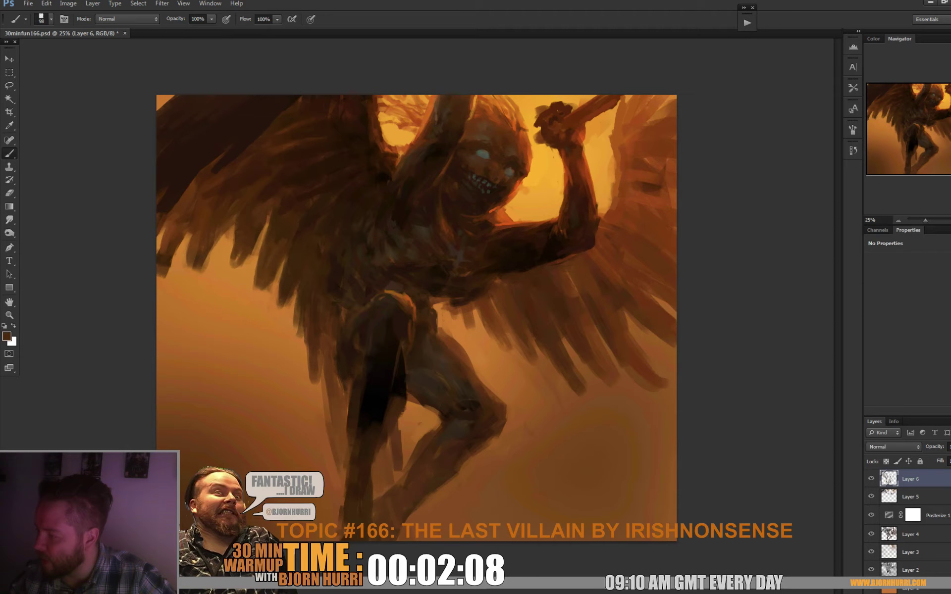
pyautogui.keyDown('alt'); pyautogui.click(468, 345); pyautogui.keyUp('alt')
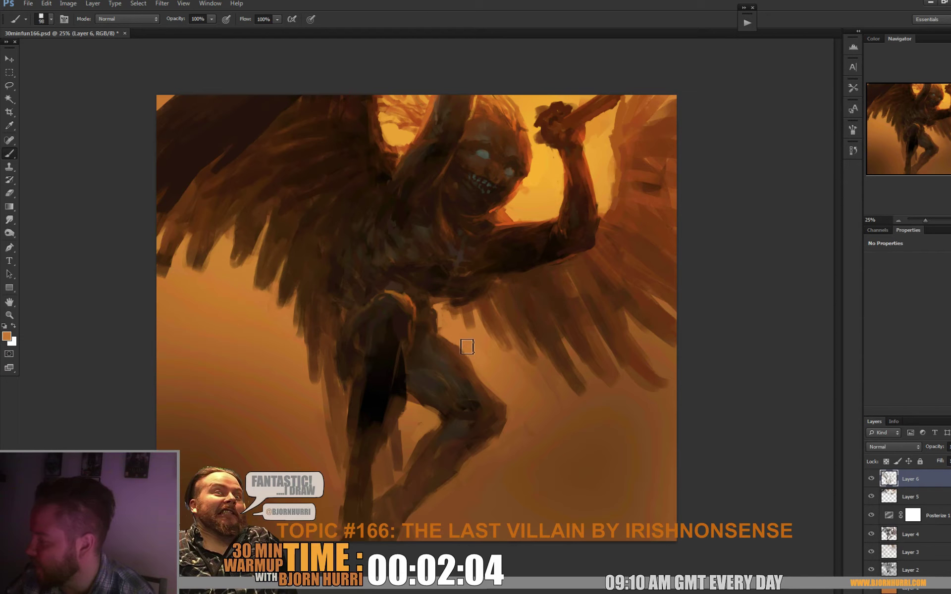
# Step: Use a smaller brush to define the hip edge and waist gap with sampled background orange and dark brown
pyautogui.keyDown('alt'); pyautogui.click(445, 313); pyautogui.keyUp('alt')
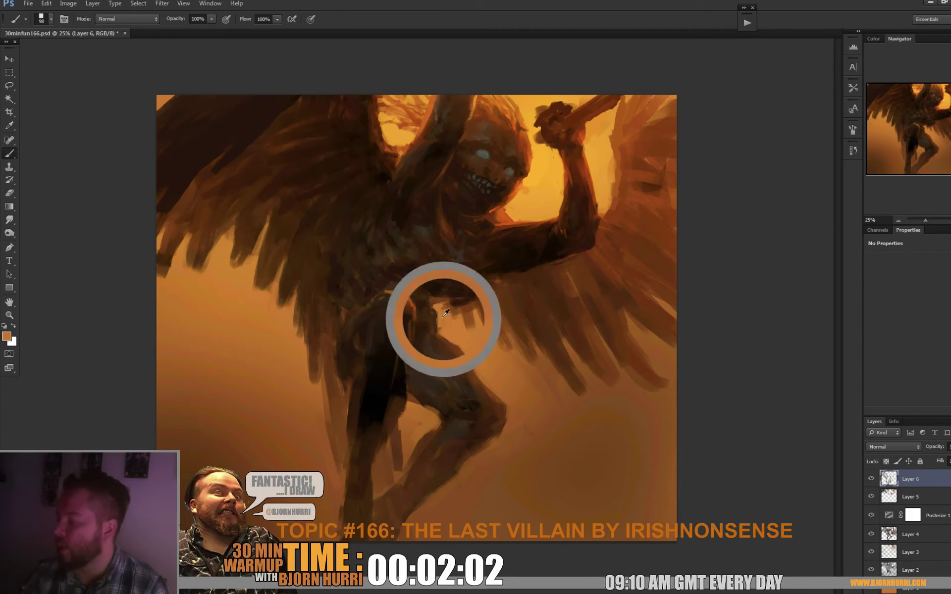
pyautogui.rightClick(447, 314)
pyautogui.keyDown('alt'); pyautogui.click(441, 315); pyautogui.keyUp('alt')
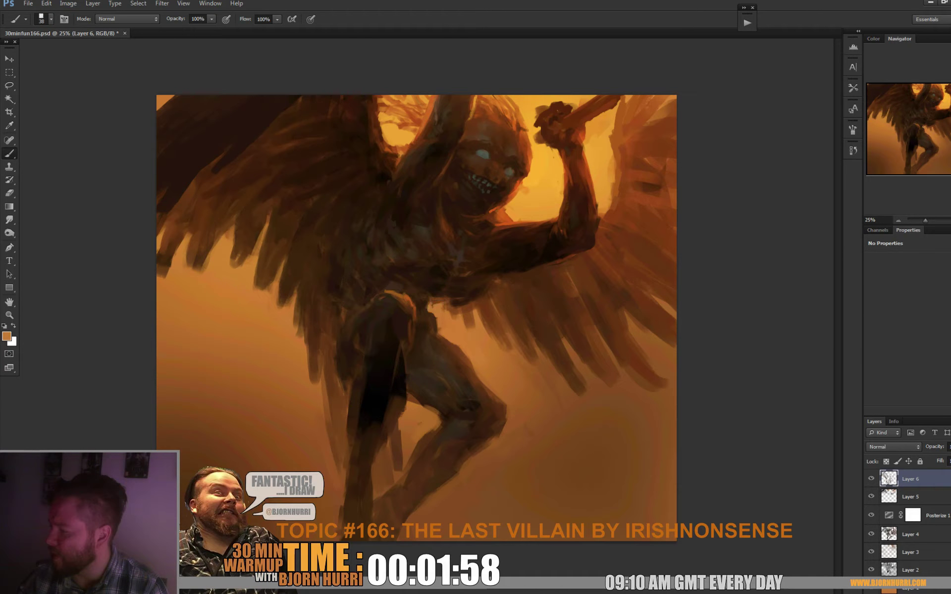
pyautogui.keyDown('alt'); pyautogui.click(437, 298); pyautogui.keyUp('alt')
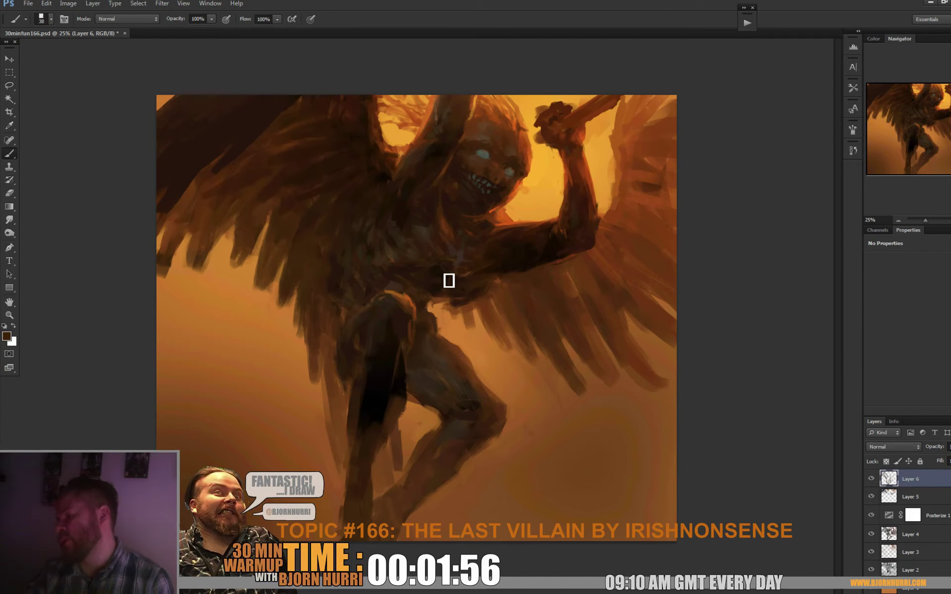
pyautogui.keyDown('alt'); pyautogui.click(439, 318); pyautogui.keyUp('alt')
pyautogui.moveTo(439, 305); pyautogui.dragTo(444, 331)
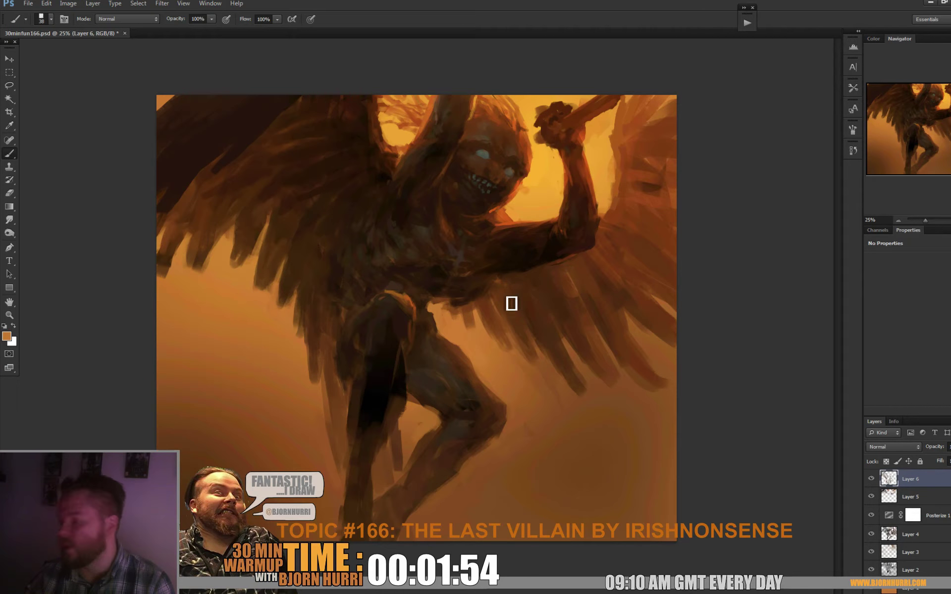
pyautogui.keyDown('alt'); pyautogui.click(451, 342); pyautogui.keyUp('alt')
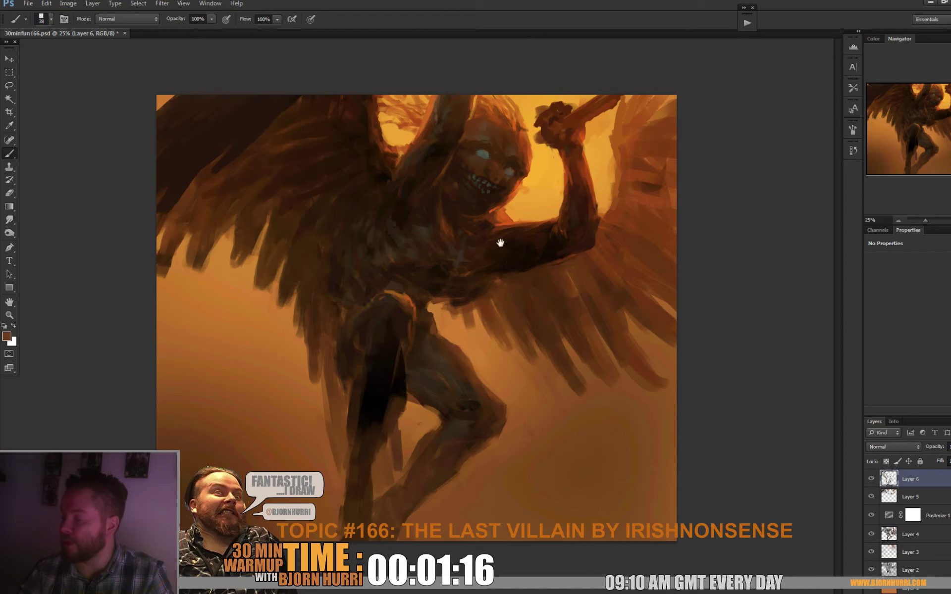
# Step: Enlarge the brush and blend the waist into the adjoining inner wing with sampled dark browns
pyautogui.keyDown('alt'); pyautogui.click(350, 313); pyautogui.keyUp('alt')
pyautogui.keyDown('alt'); pyautogui.click(328, 306); pyautogui.keyUp('alt')
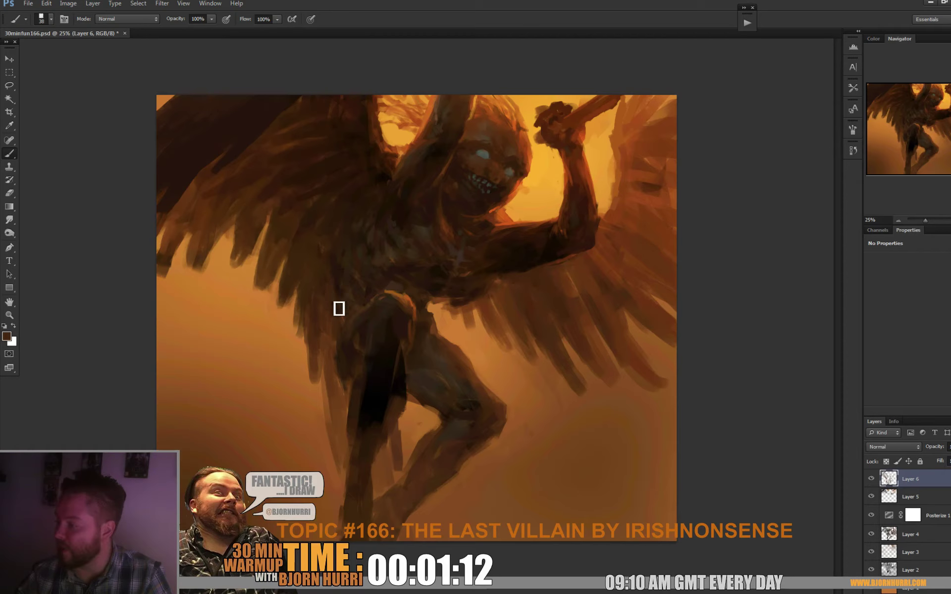
pyautogui.rightClick(351, 292)
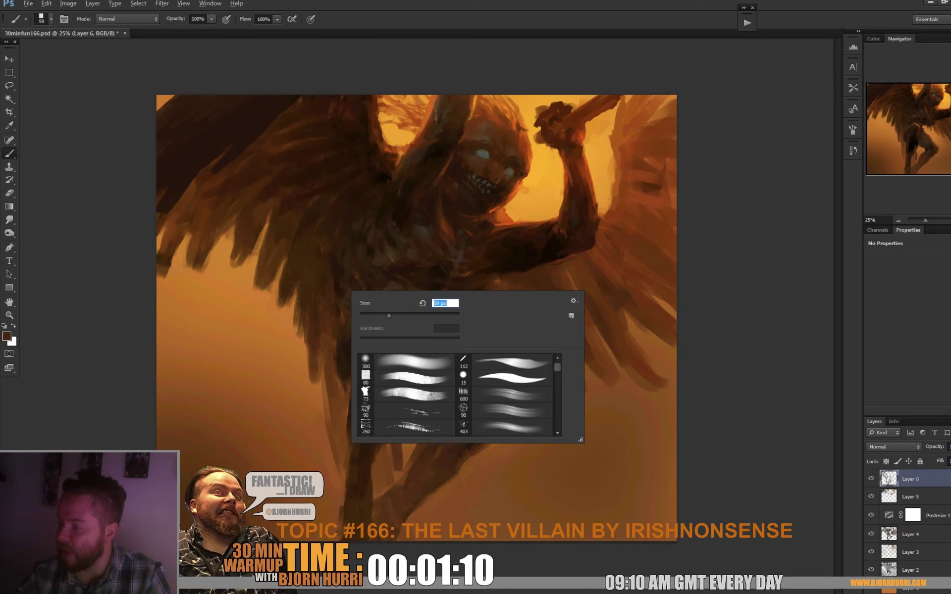
pyautogui.press('Return')
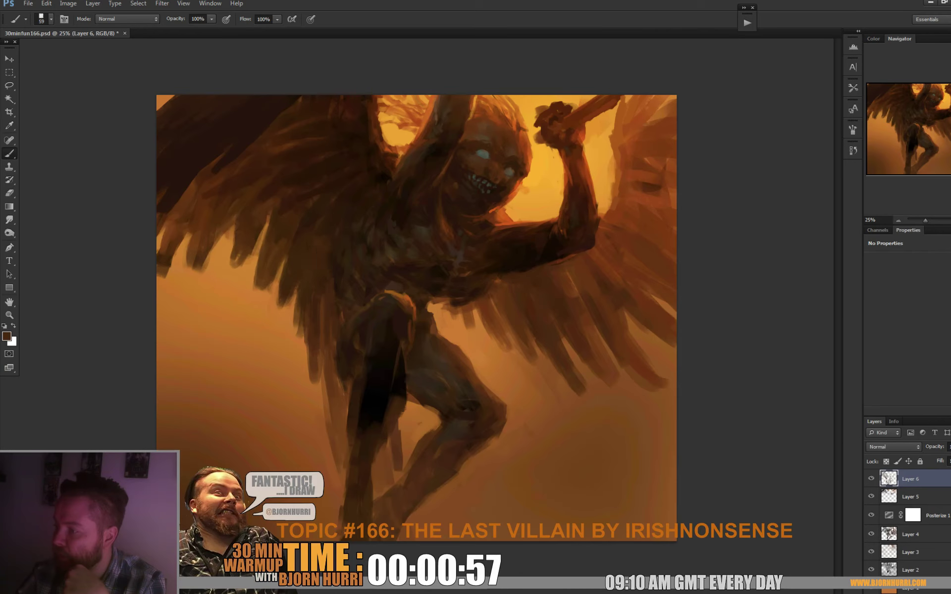
pyautogui.keyDown('alt'); pyautogui.click(317, 224); pyautogui.keyUp('alt')
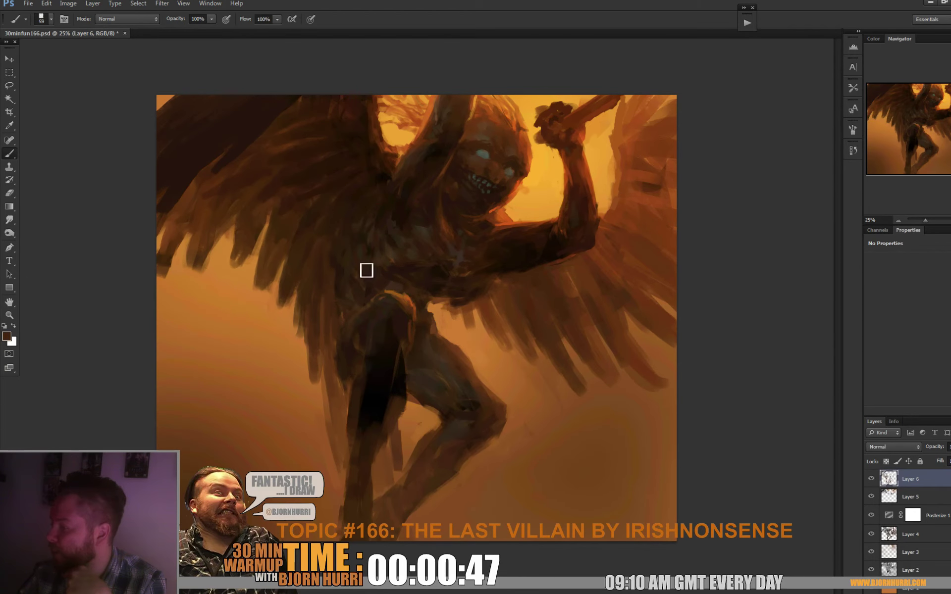
# Step: Use a smaller brush to blend the inner left wing beside the waist with sampled dark browns
pyautogui.rightClick(365, 271)
pyautogui.moveTo(396, 296); pyautogui.dragTo(390, 296)
pyautogui.keyDown('alt'); pyautogui.click(349, 286); pyautogui.keyUp('alt')
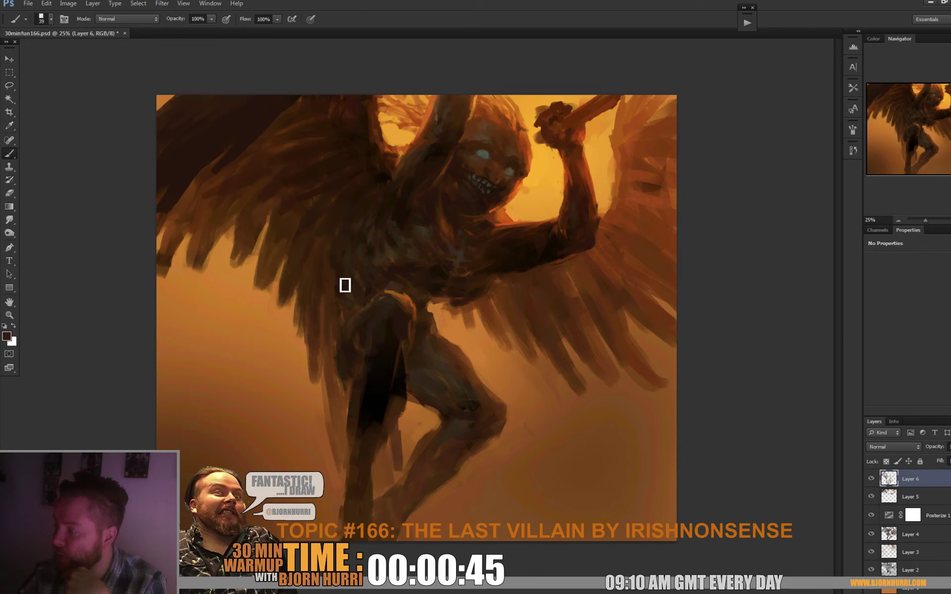
pyautogui.keyDown('alt'); pyautogui.click(341, 279); pyautogui.keyUp('alt')
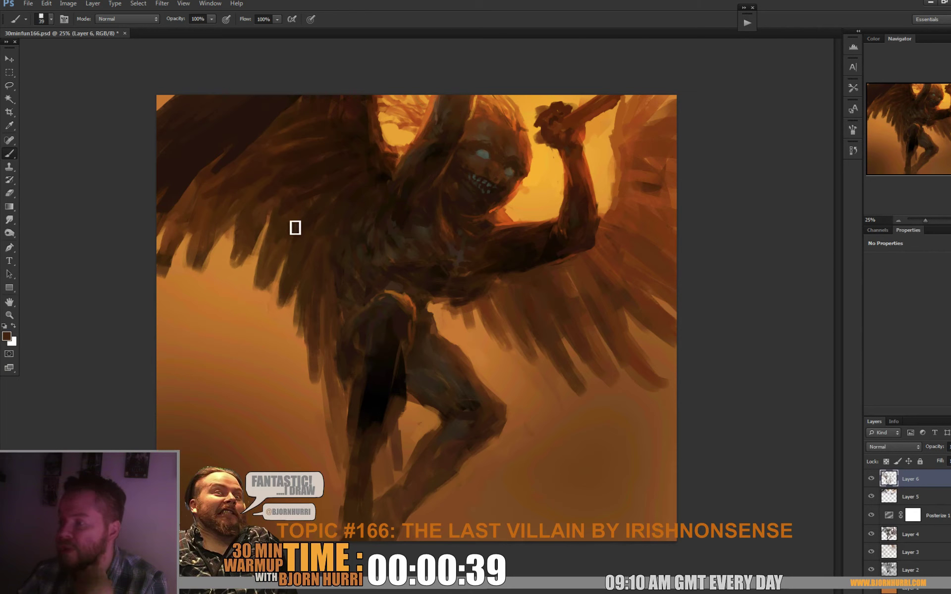
# Step: Set the brush to 74 px and define the left wing's lower feather tips with sampled browns and background orange
pyautogui.rightClick(310, 232)
pyautogui.click(354, 253)
pyautogui.click(281, 237)
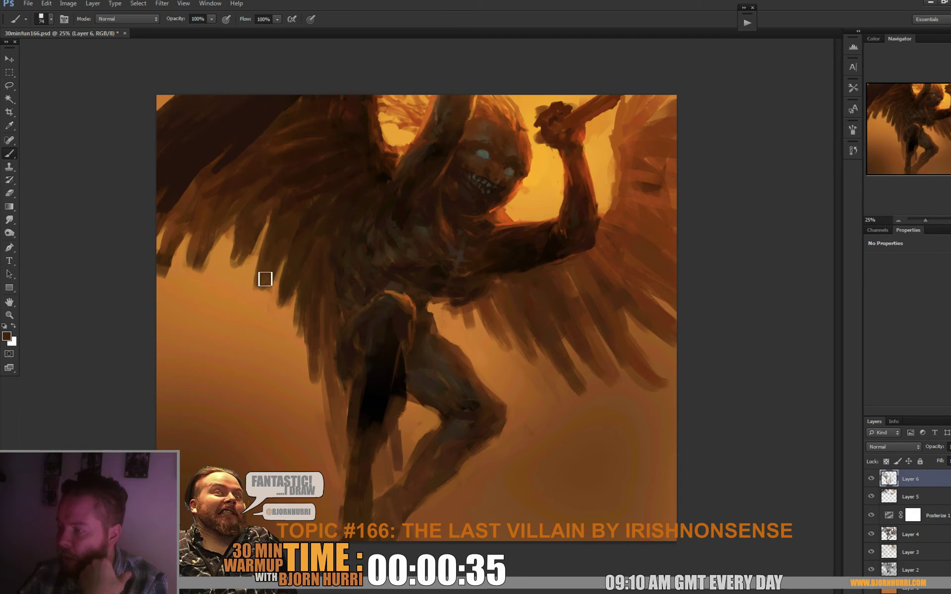
pyautogui.moveTo(237, 254); pyautogui.dragTo(231, 277)
pyautogui.keyDown('alt'); pyautogui.click(234, 251); pyautogui.keyUp('alt')
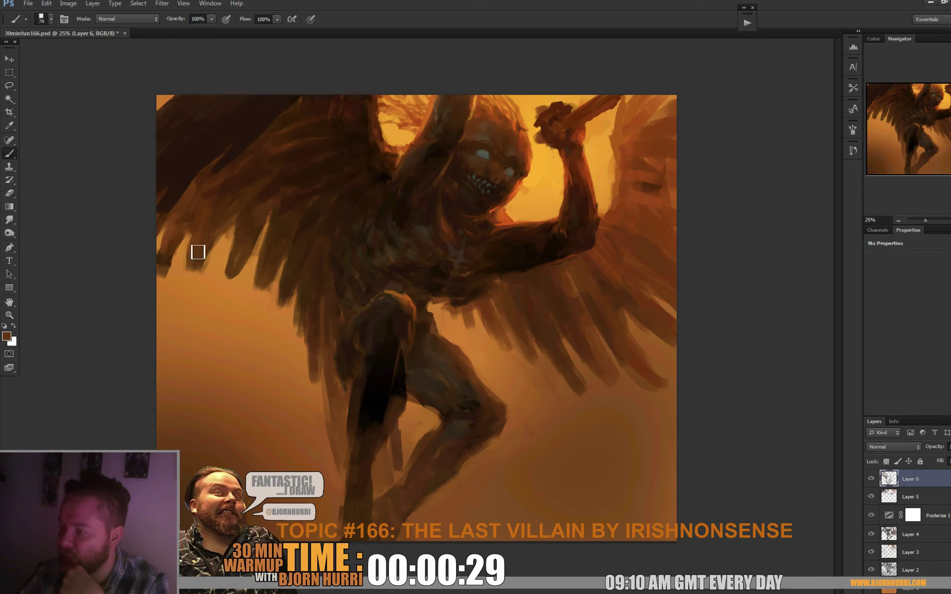
pyautogui.moveTo(198, 252); pyautogui.dragTo(203, 265)
pyautogui.keyDown('alt'); pyautogui.click(215, 252); pyautogui.keyUp('alt')
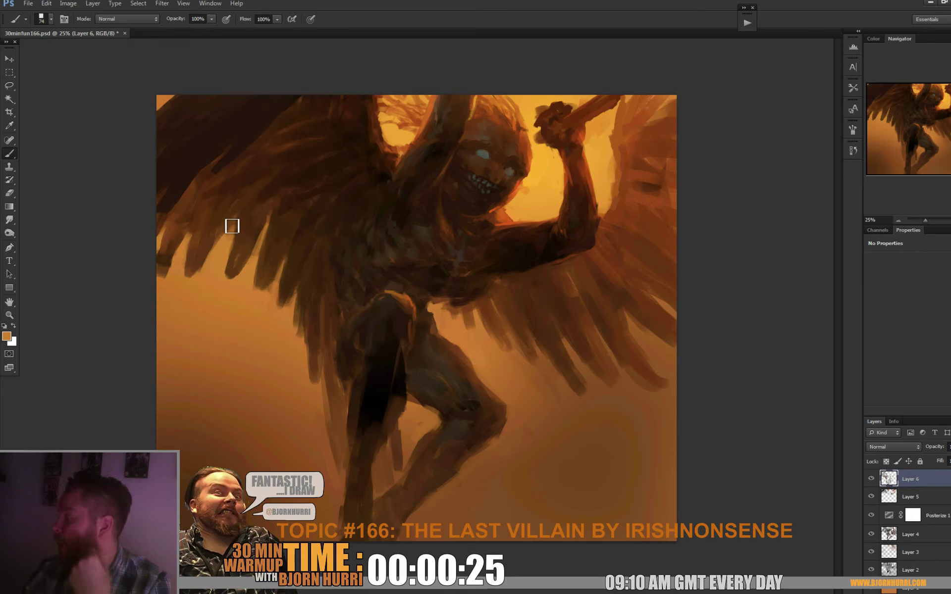
pyautogui.keyDown('alt'); pyautogui.click(269, 191); pyautogui.keyUp('alt')
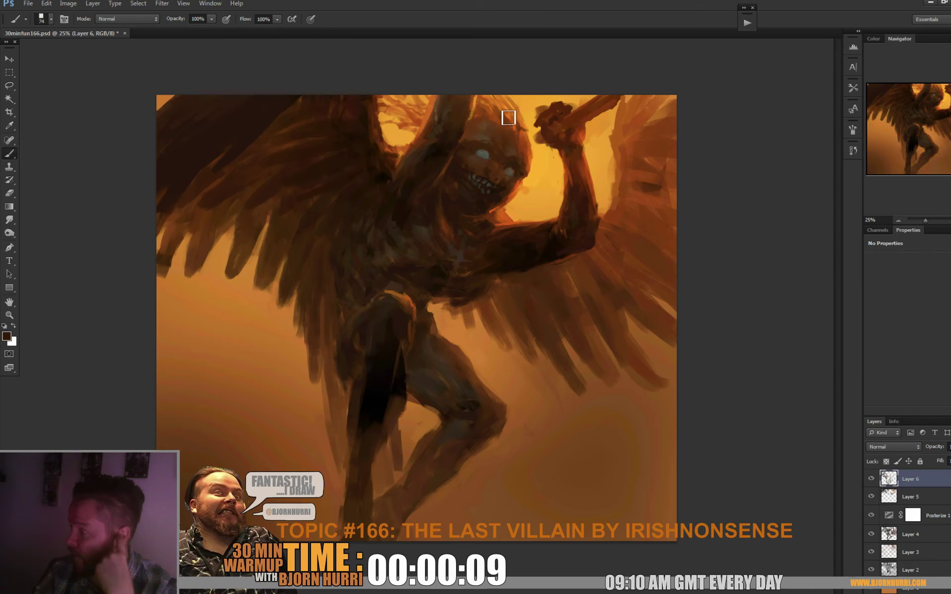
# Step: Refine the right wing's short inner feathers beside the waist with sampled brown and background orange
pyautogui.keyDown('alt'); pyautogui.click(472, 303); pyautogui.keyUp('alt')
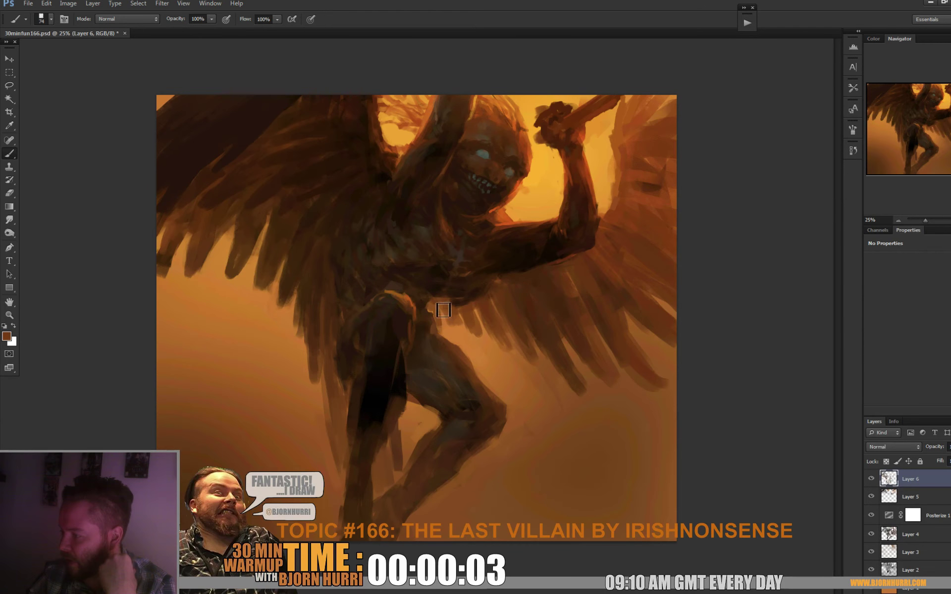
pyautogui.keyDown('alt'); pyautogui.click(454, 321); pyautogui.keyUp('alt')
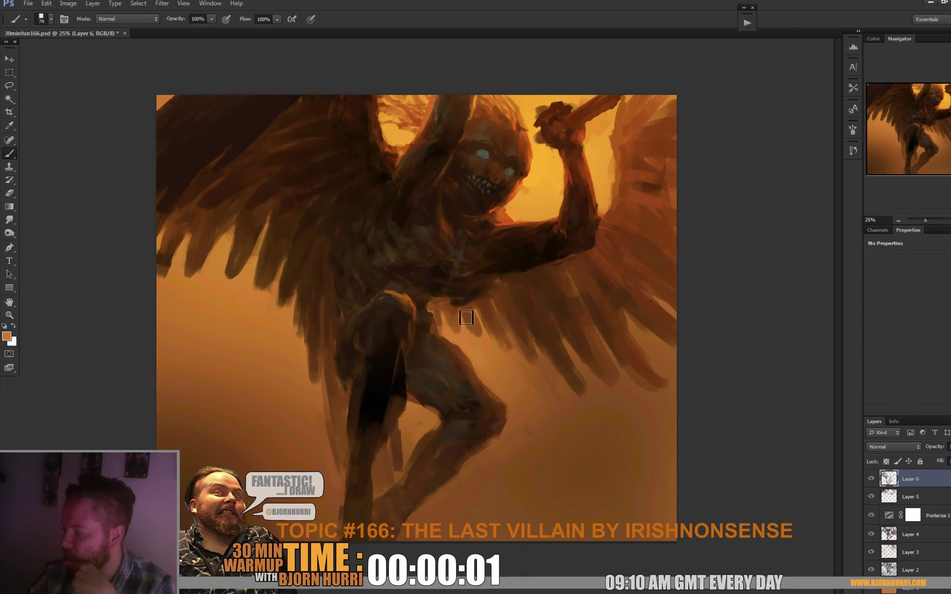
pyautogui.keyDown('alt'); pyautogui.click(469, 323); pyautogui.keyUp('alt')
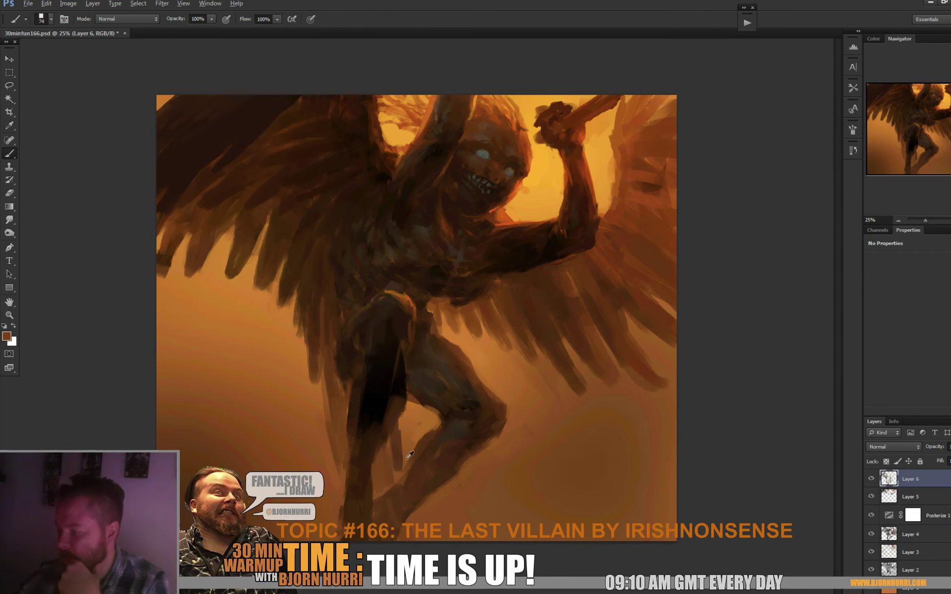
# Step: Clean up the gap between the lower legs and the front calf's edge with sampled background oranges and browns
pyautogui.keyDown('alt'); pyautogui.click(405, 445); pyautogui.keyUp('alt')
pyautogui.keyDown('alt'); pyautogui.click(395, 453); pyautogui.keyUp('alt')
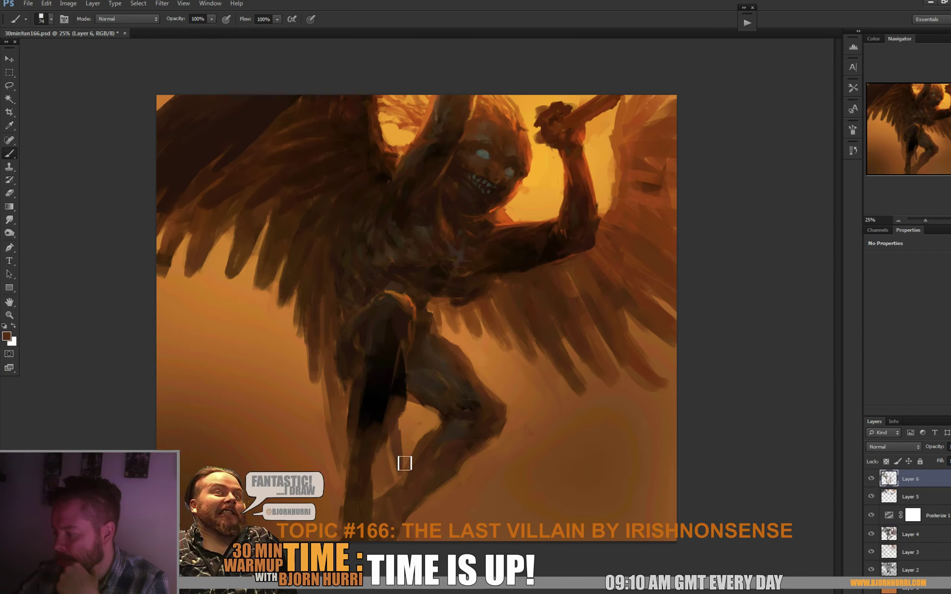
pyautogui.keyDown('alt'); pyautogui.click(403, 435); pyautogui.keyUp('alt')
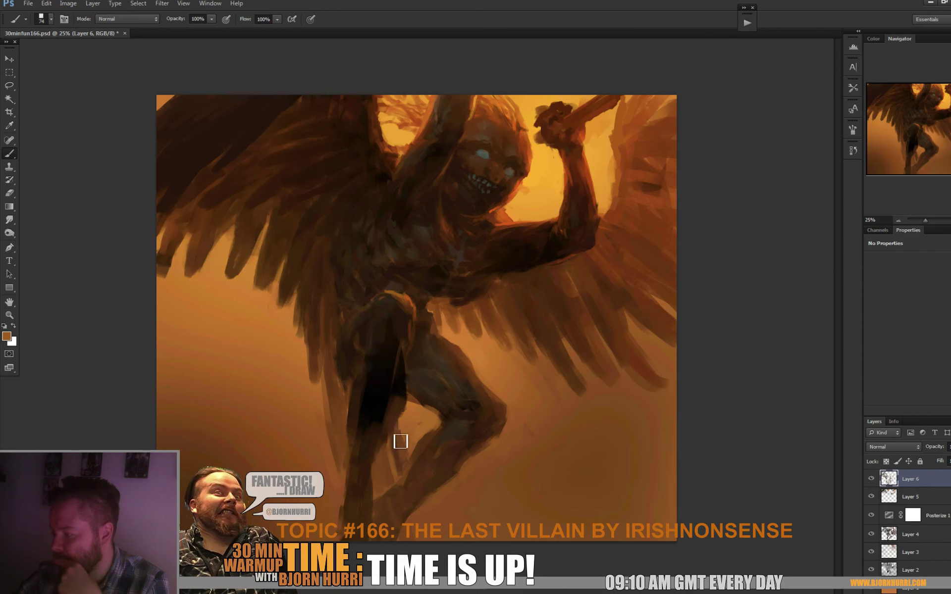
pyautogui.keyDown('alt'); pyautogui.click(385, 456); pyautogui.keyUp('alt')
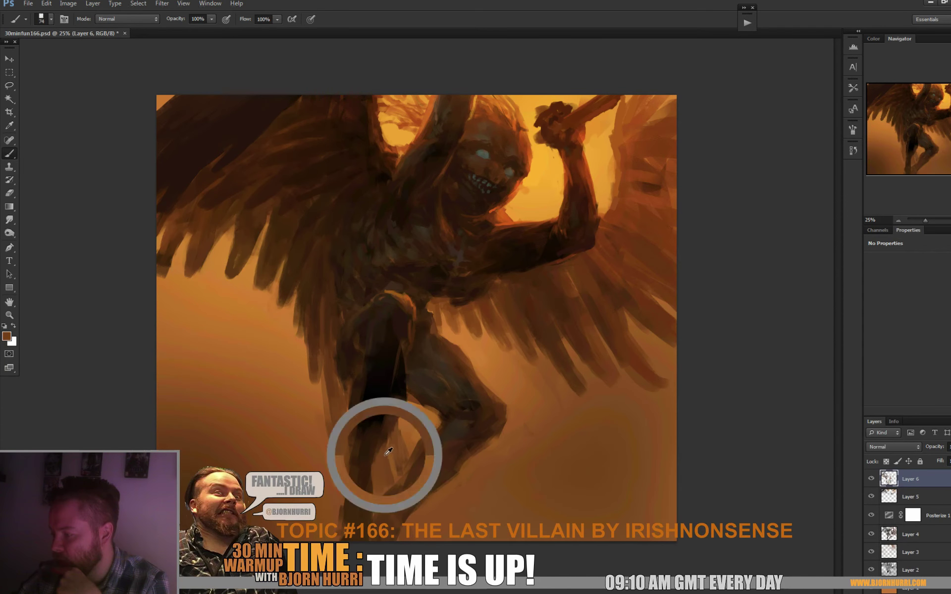
pyautogui.keyDown('alt'); pyautogui.click(387, 458); pyautogui.keyUp('alt')
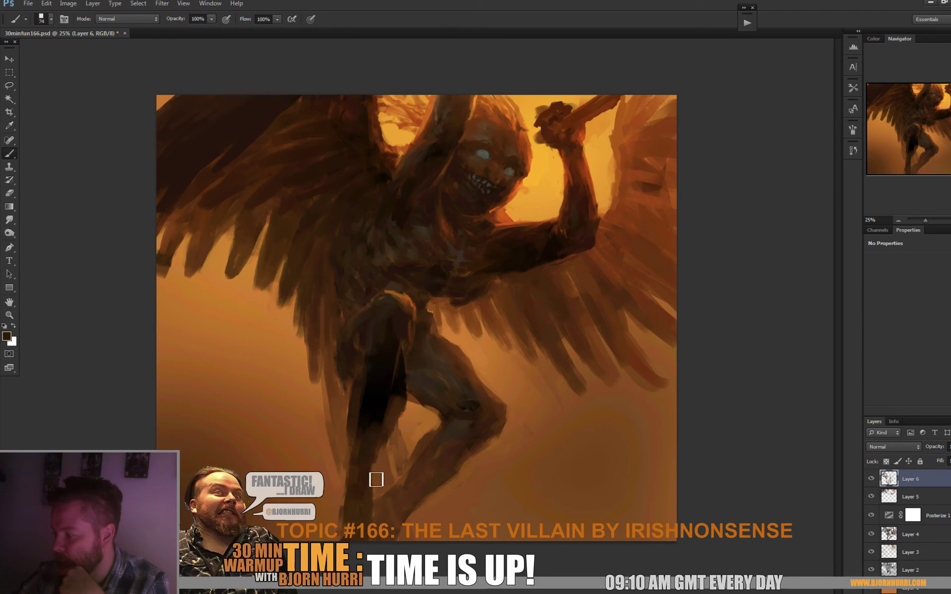
pyautogui.keyDown('alt'); pyautogui.click(398, 424); pyautogui.keyUp('alt')
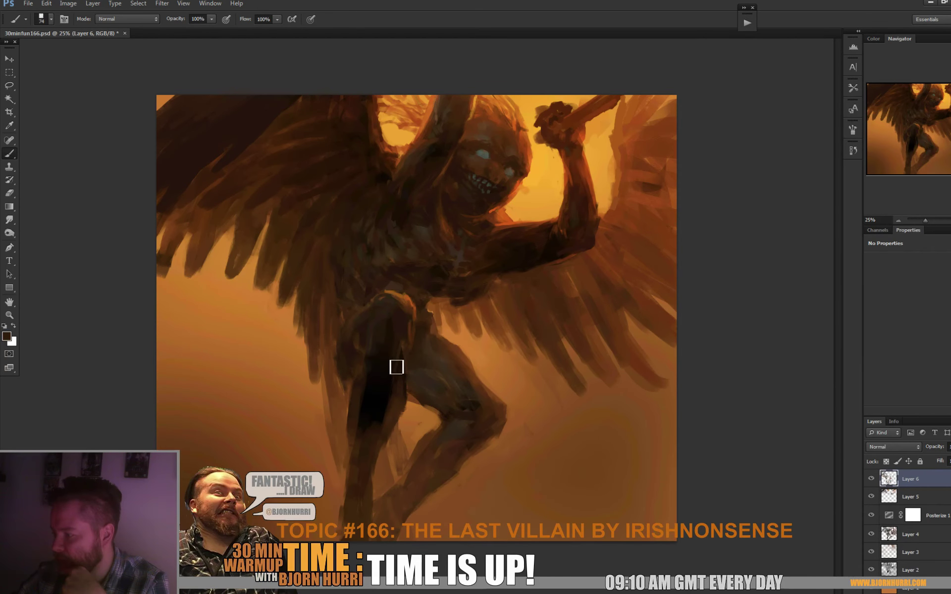
# Step: Soften the black shadow on the front leg's shin and outer knee with sampled dark browns
pyautogui.moveTo(398, 377); pyautogui.dragTo(389, 423)
pyautogui.moveTo(367, 364); pyautogui.dragTo(369, 401)
pyautogui.keyDown('alt'); pyautogui.click(366, 348); pyautogui.keyUp('alt')
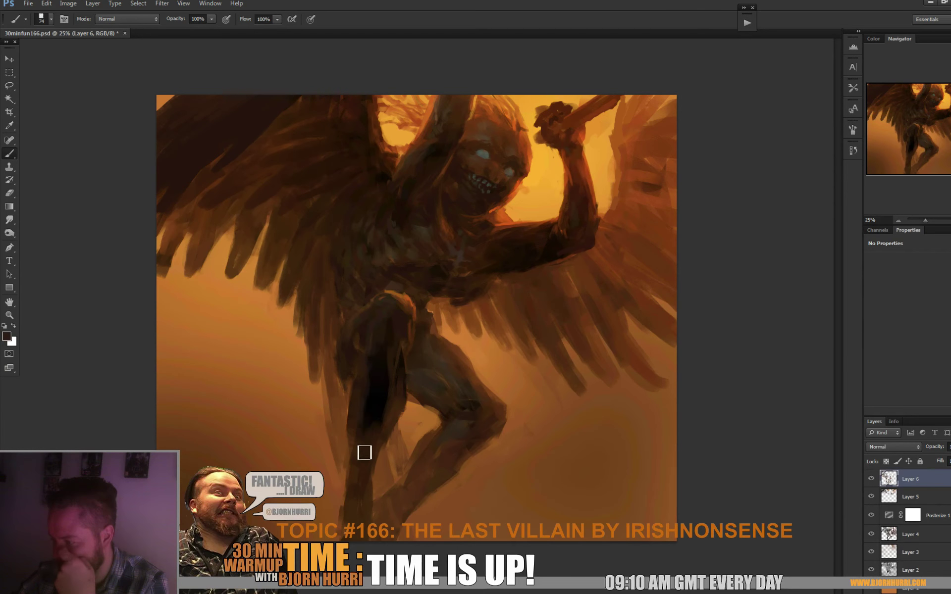
pyautogui.keyDown('alt'); pyautogui.click(365, 382); pyautogui.keyUp('alt')
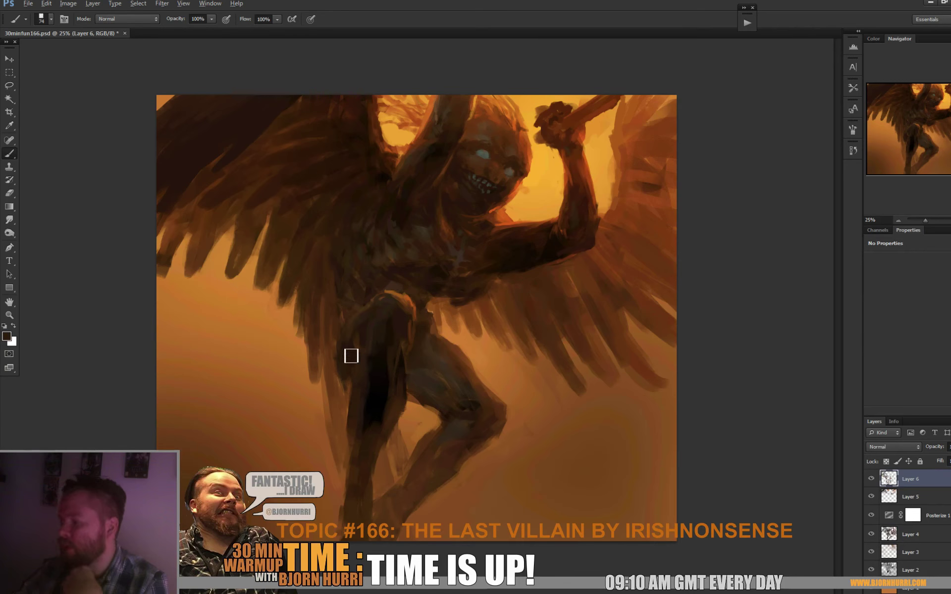
pyautogui.keyDown('alt'); pyautogui.click(347, 375); pyautogui.keyUp('alt')
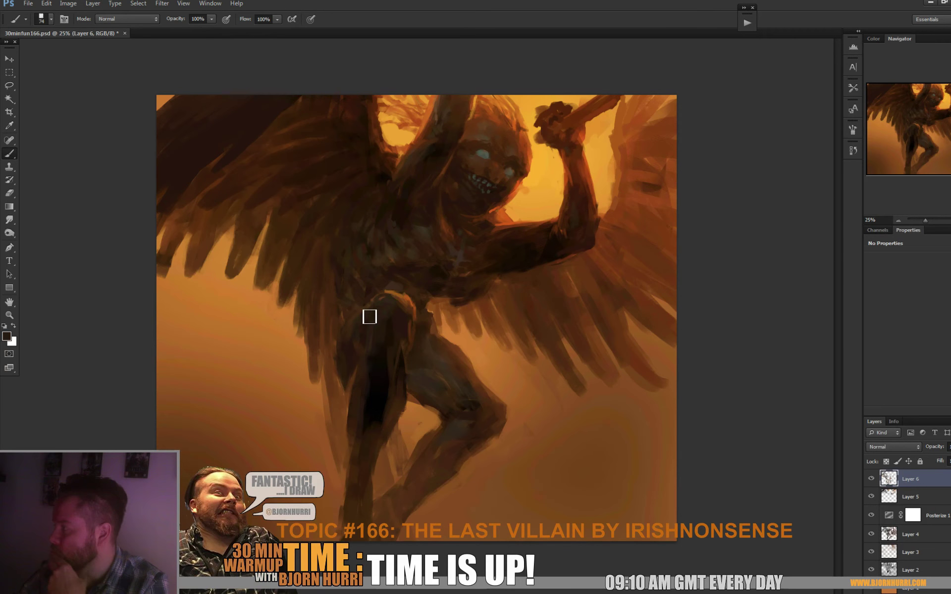
# Step: Clean up the background along the rear leg's thigh and knee contour with sampled oranges
pyautogui.keyDown('alt'); pyautogui.click(453, 347); pyautogui.keyUp('alt')
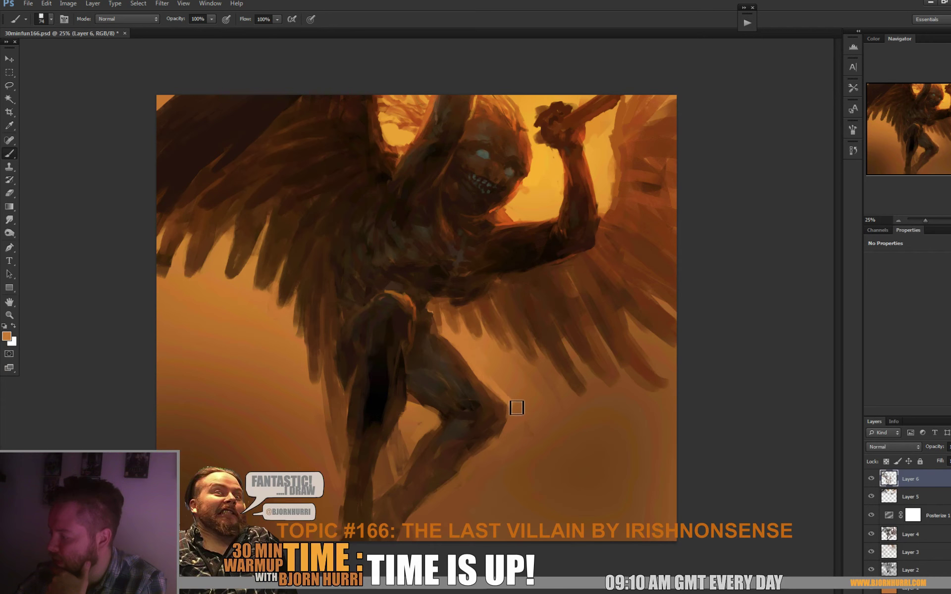
pyautogui.keyDown('alt'); pyautogui.click(511, 396); pyautogui.keyUp('alt')
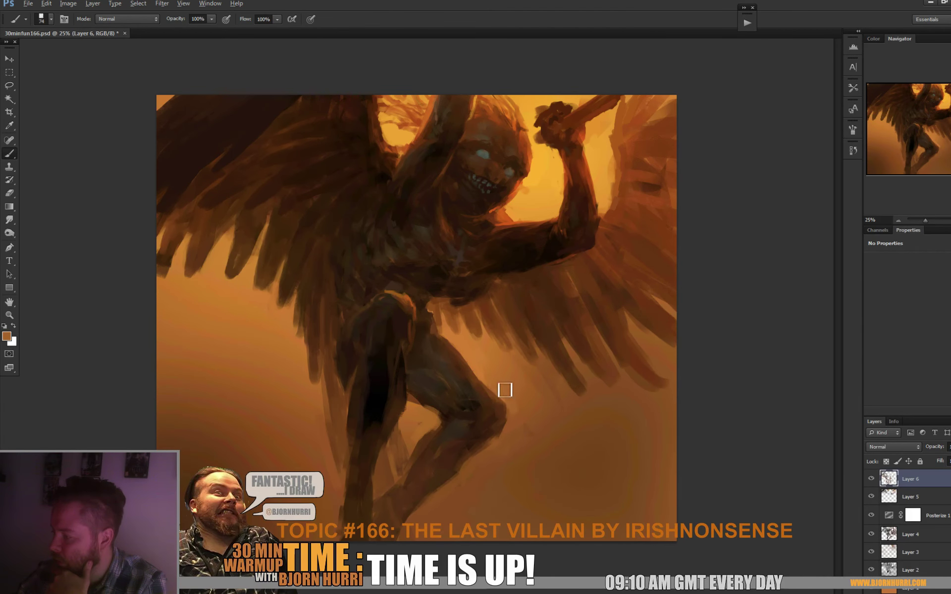
pyautogui.keyDown('alt'); pyautogui.click(519, 401); pyautogui.keyUp('alt')
pyautogui.keyDown('alt'); pyautogui.click(533, 417); pyautogui.keyUp('alt')
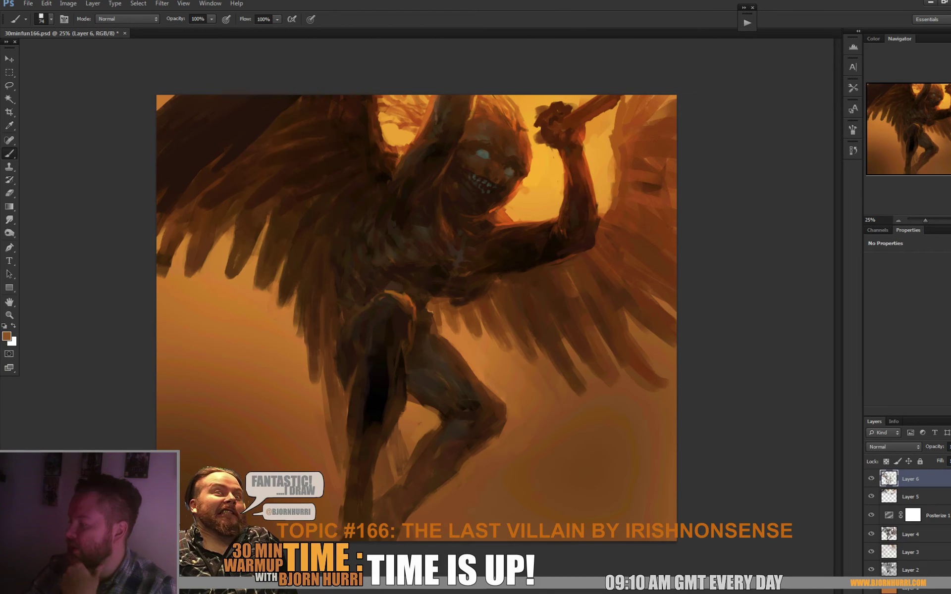
# Step: Extend and fill the right wing's middle lower feather tips with sampled browns
pyautogui.keyDown('alt'); pyautogui.click(572, 370); pyautogui.keyUp('alt')
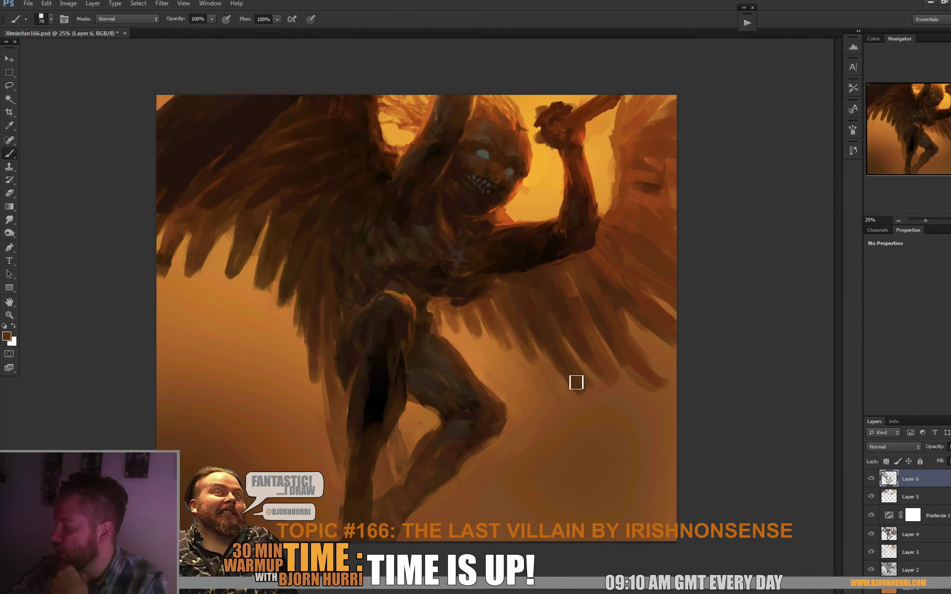
pyautogui.keyDown('alt'); pyautogui.click(600, 362); pyautogui.keyUp('alt')
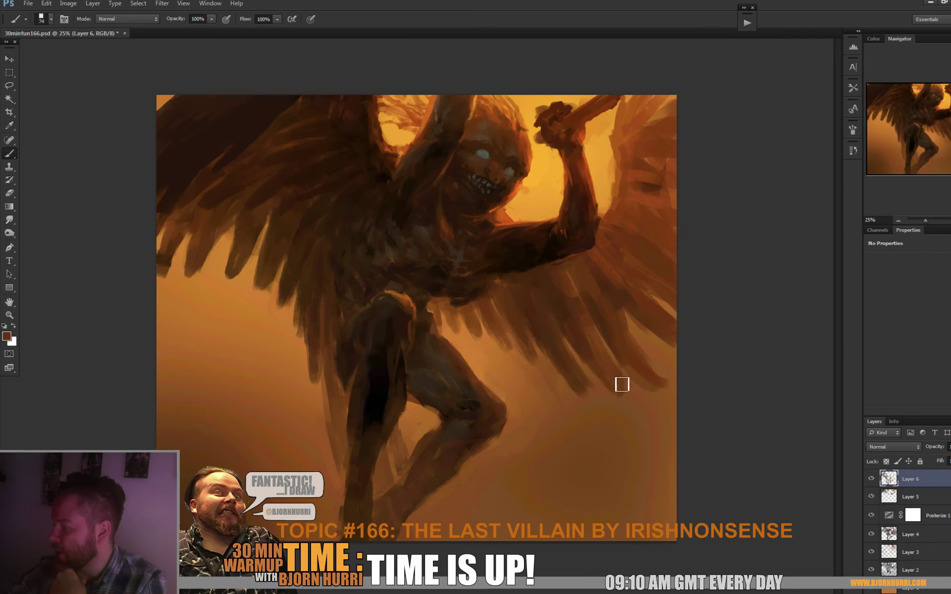
pyautogui.keyDown('alt'); pyautogui.click(518, 328); pyautogui.keyUp('alt')
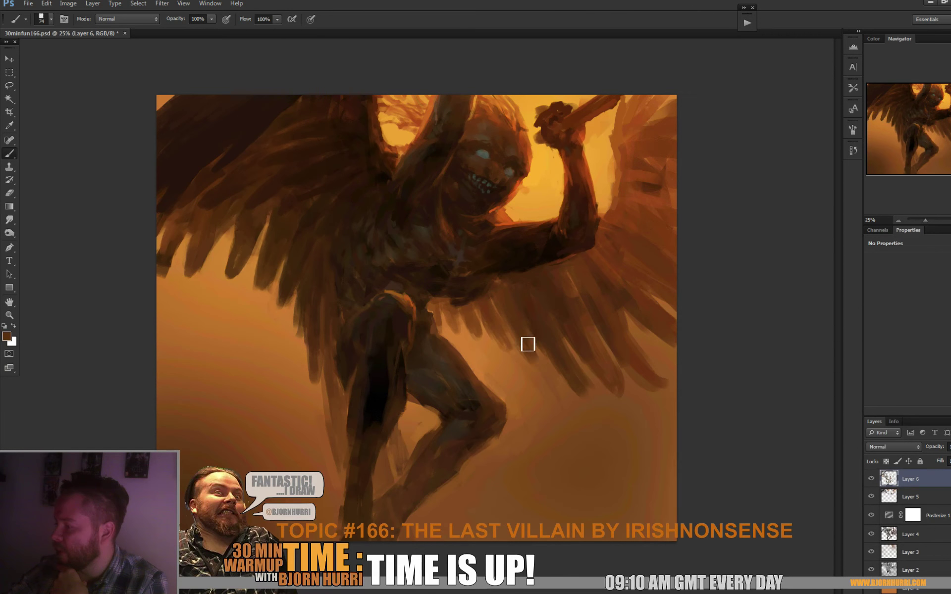
pyautogui.keyDown('alt'); pyautogui.click(503, 337); pyautogui.keyUp('alt')
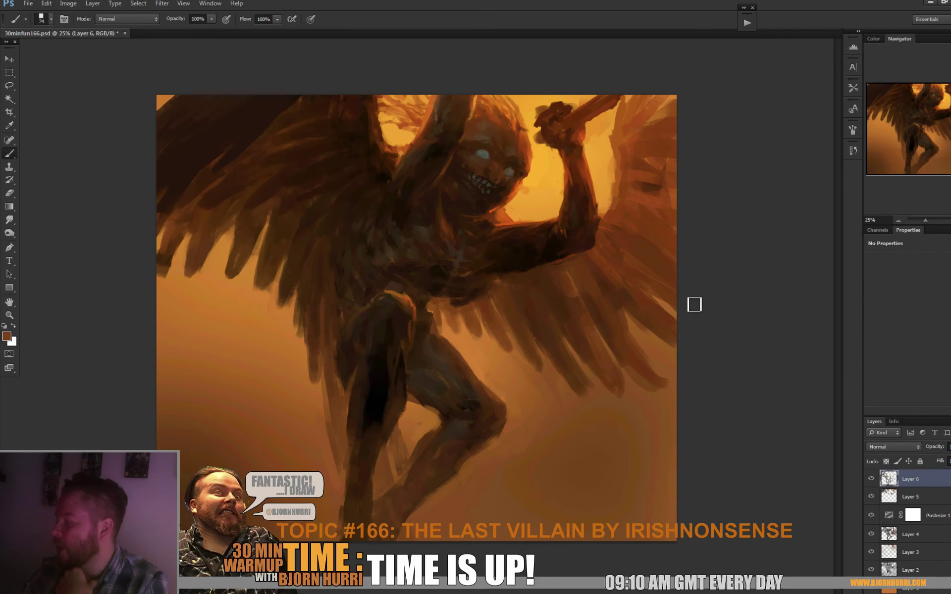
# Step: Extend the right wing's outermost lower feather and refine the feathers above it with sampled reddish browns and orange
pyautogui.keyDown('alt'); pyautogui.click(630, 342); pyautogui.keyUp('alt')
pyautogui.moveTo(635, 335); pyautogui.dragTo(640, 351)
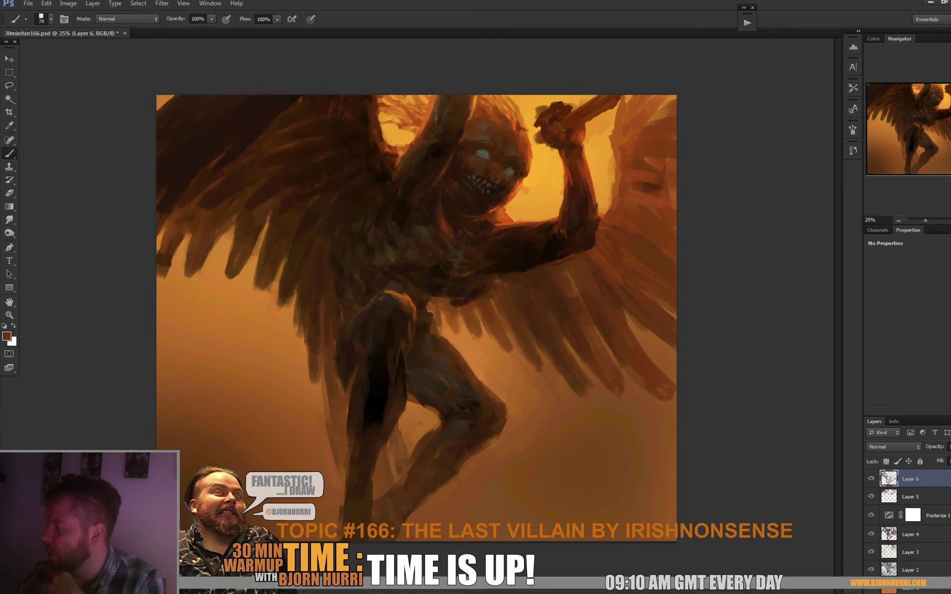
pyautogui.keyDown('alt'); pyautogui.click(664, 343); pyautogui.keyUp('alt')
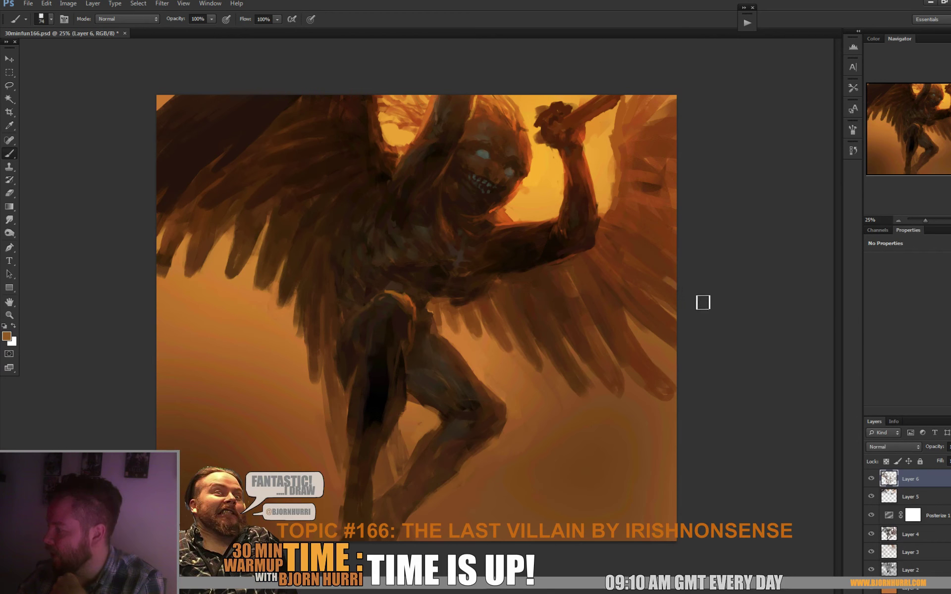
pyautogui.keyDown('alt'); pyautogui.click(669, 269); pyautogui.keyUp('alt')
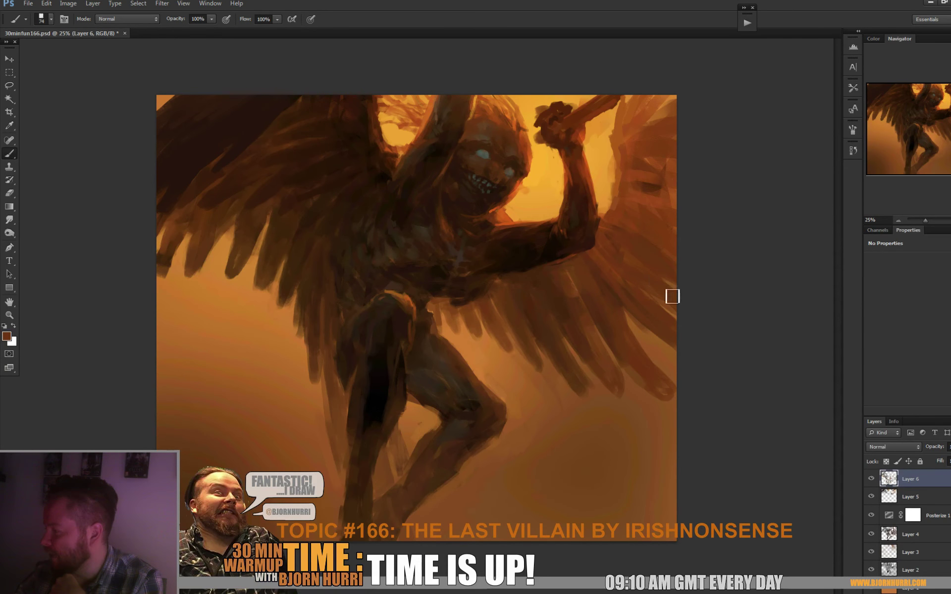
pyautogui.keyDown('alt'); pyautogui.click(616, 248); pyautogui.keyUp('alt')
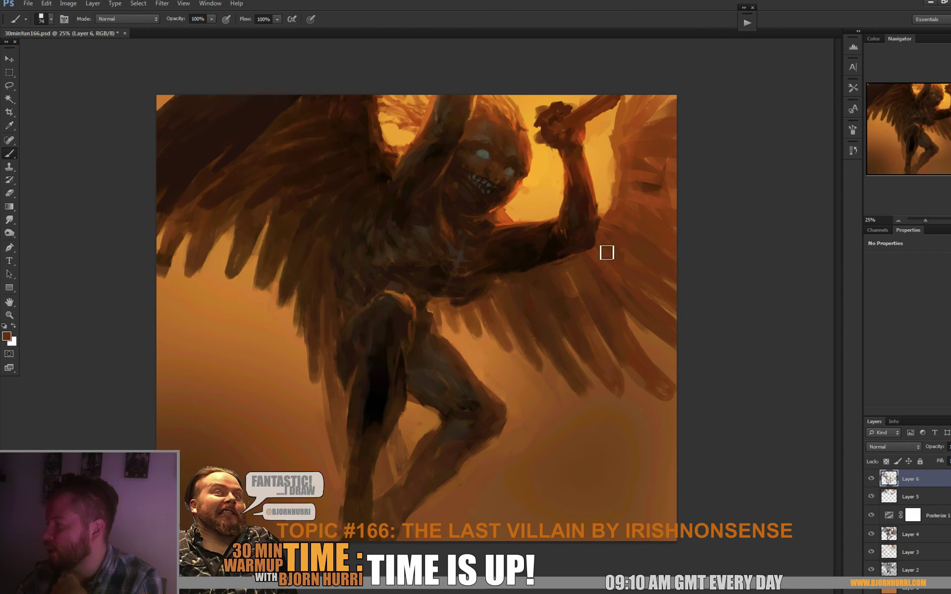
# Step: Enlarge the brush to 125 px and paint reddish brown over the right wing's feathers beside the raised forearm
pyautogui.rightClick(660, 249)
pyautogui.click(711, 262)
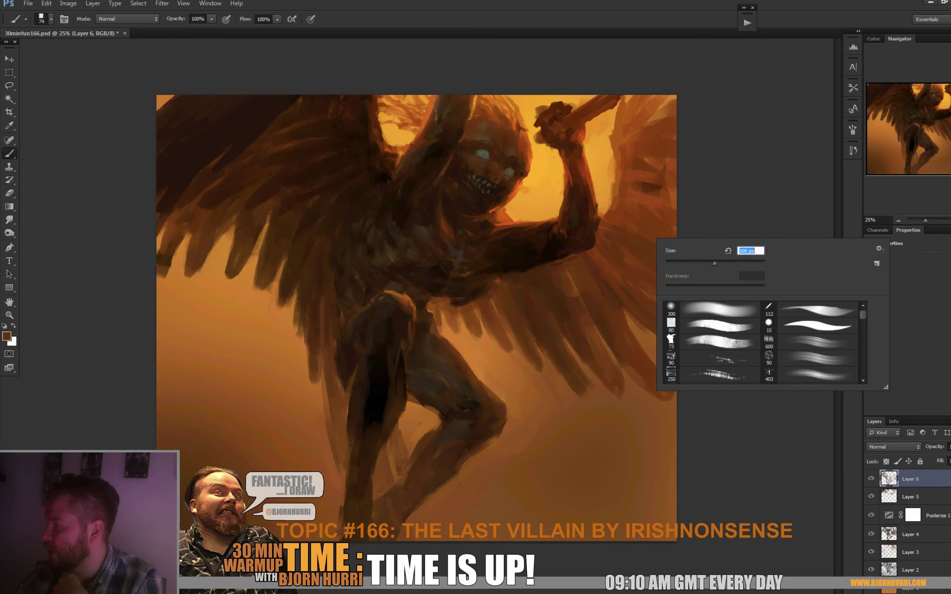
pyautogui.click(627, 227)
pyautogui.click(657, 214)
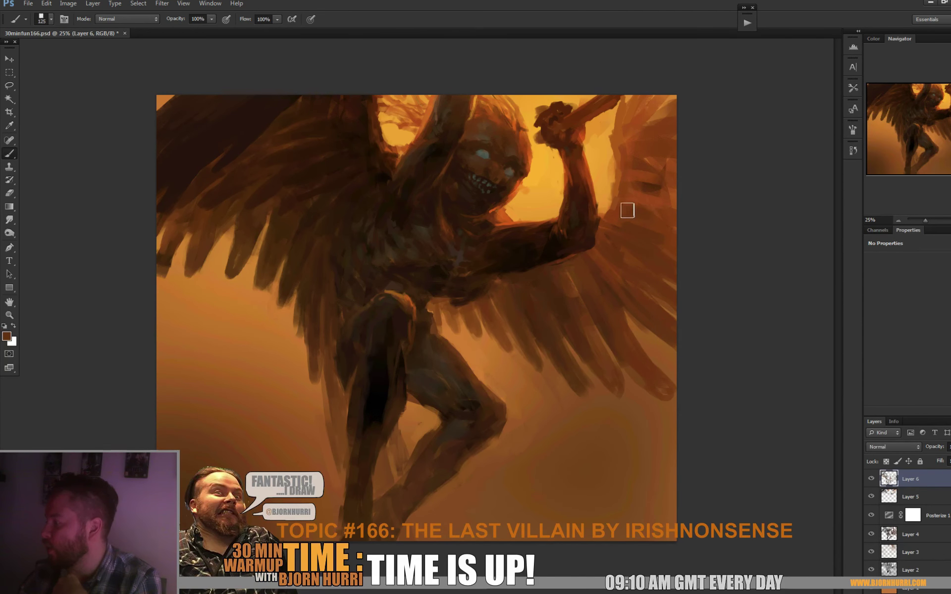
pyautogui.moveTo(631, 198); pyautogui.dragTo(666, 188)
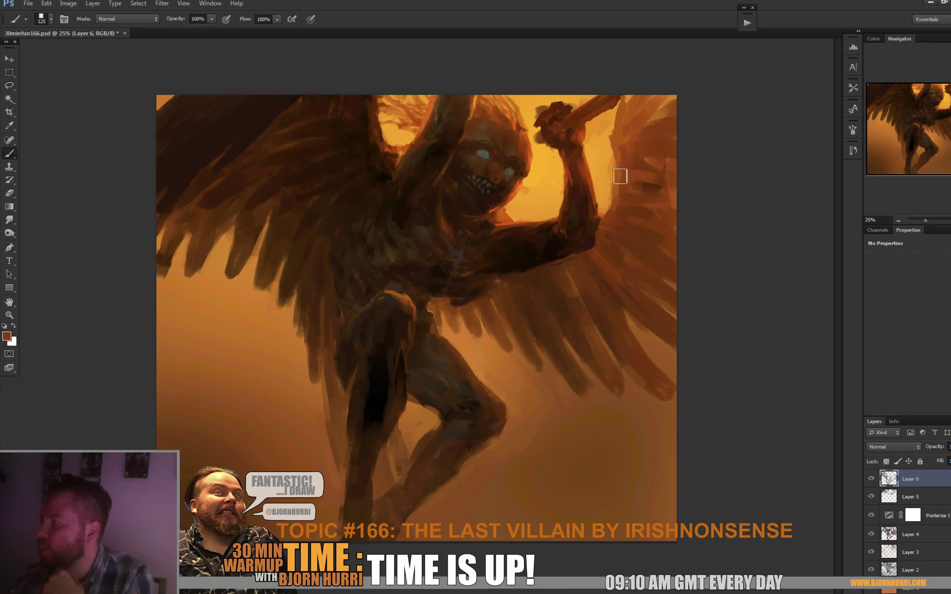
# Step: Blend the upper part of the right wing beside the raised fist with sampled orange-browns
pyautogui.keyDown('alt'); pyautogui.click(630, 139); pyautogui.keyUp('alt')
pyautogui.keyDown('alt'); pyautogui.click(636, 125); pyautogui.keyUp('alt')
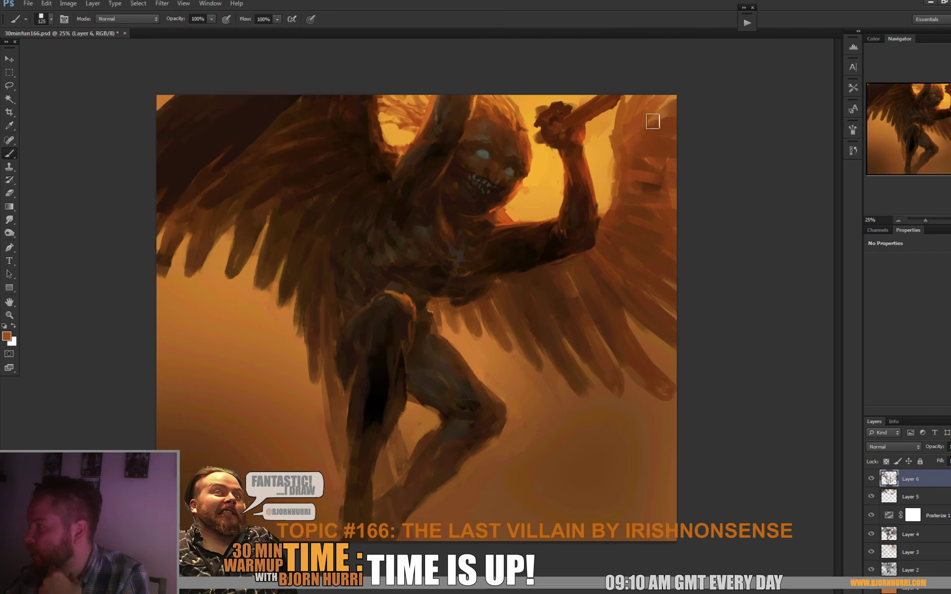
pyautogui.keyDown('alt'); pyautogui.click(632, 112); pyautogui.keyUp('alt')
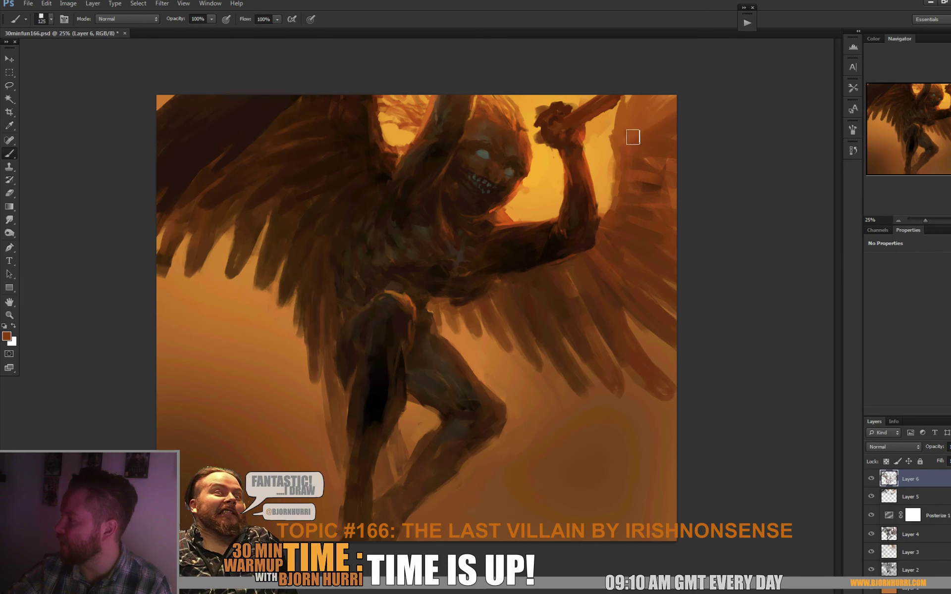
pyautogui.moveTo(633, 137); pyautogui.dragTo(631, 139)
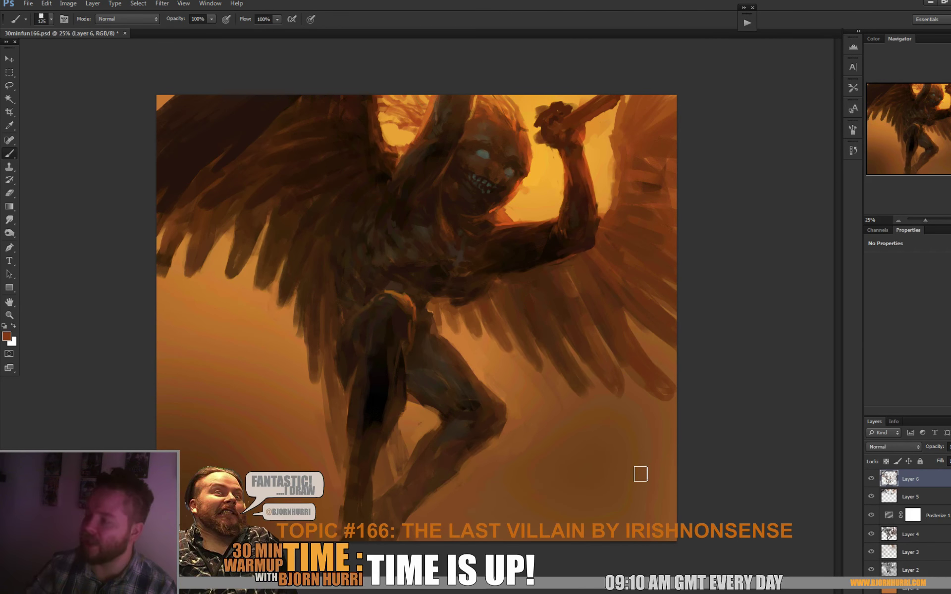
# Step: Touch up the villain's chest with a 30 px brush in a sampled dark brown and save the painting
pyautogui.rightClick(499, 285)
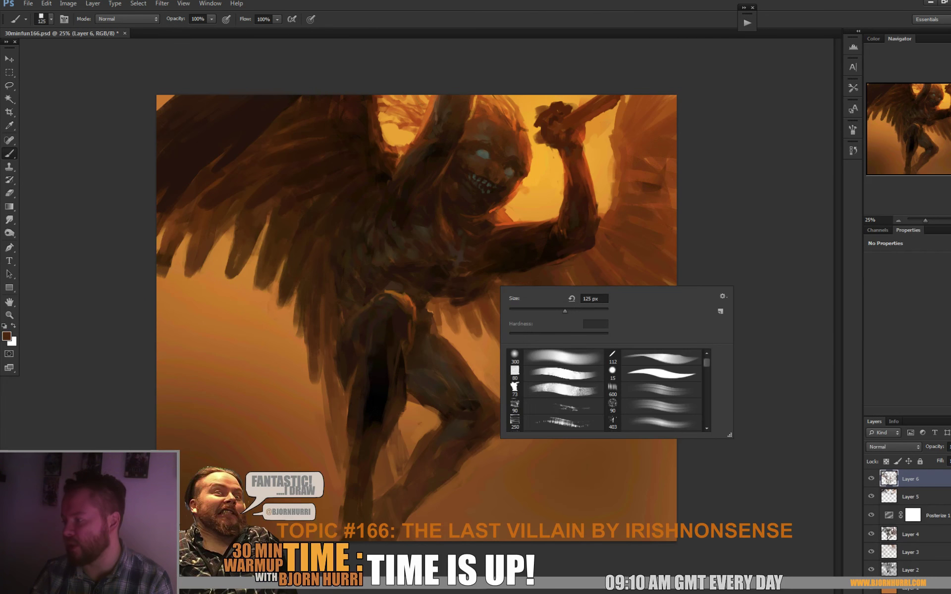
pyautogui.keyDown('alt'); pyautogui.click(475, 268); pyautogui.keyUp('alt')
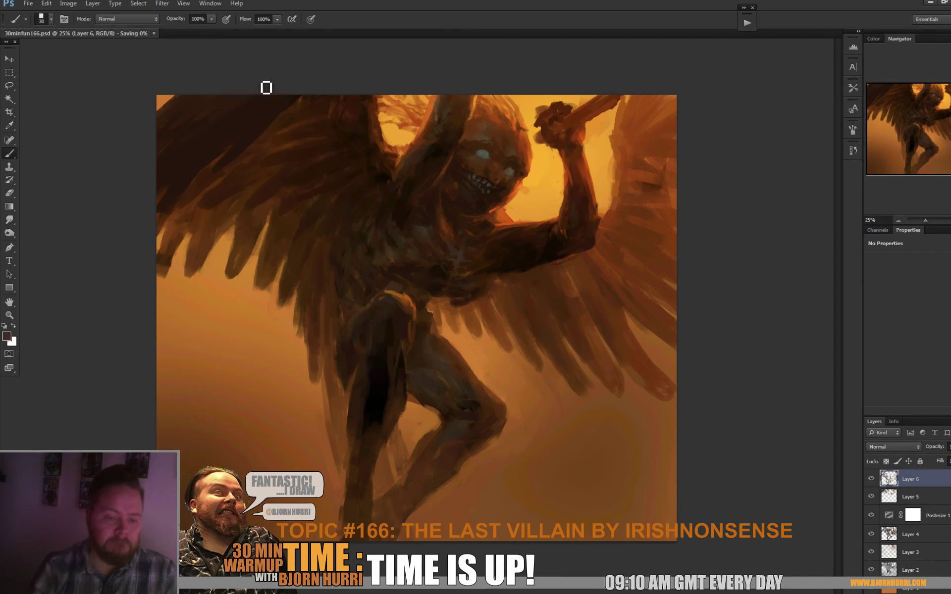
pyautogui.hotkey('ctrl', 's')
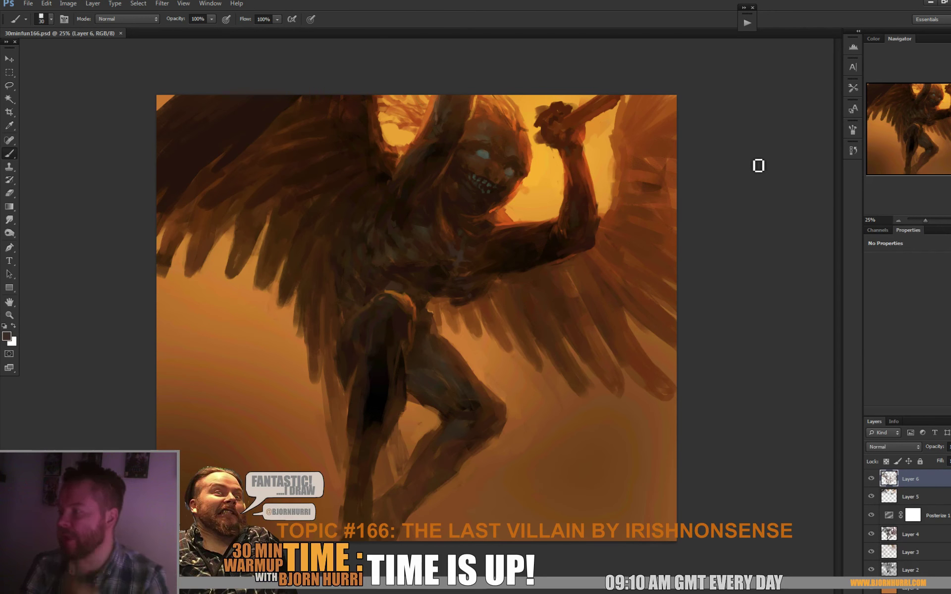
# Step: Refine the top of the head and the raised arm beside it with sampled oranges and browns, and save the painting
pyautogui.keyDown('alt'); pyautogui.click(496, 112); pyautogui.keyUp('alt')
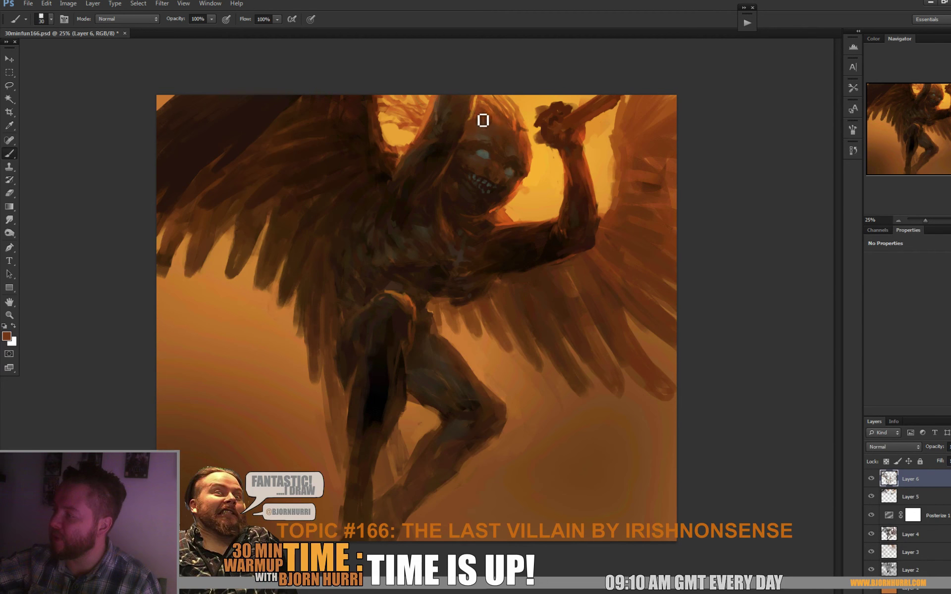
pyautogui.keyDown('alt'); pyautogui.click(427, 118); pyautogui.keyUp('alt')
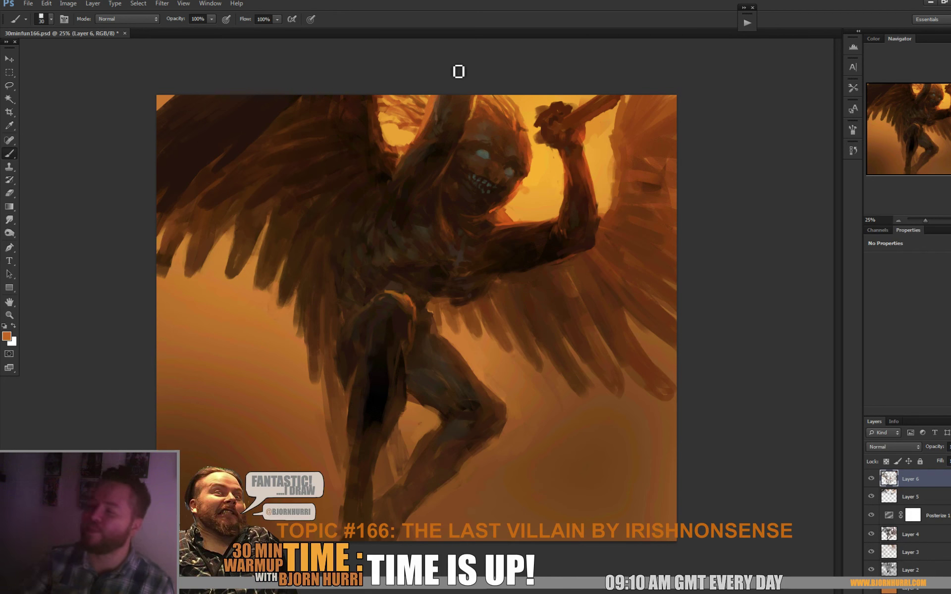
pyautogui.keyDown('alt'); pyautogui.click(434, 108); pyautogui.keyUp('alt')
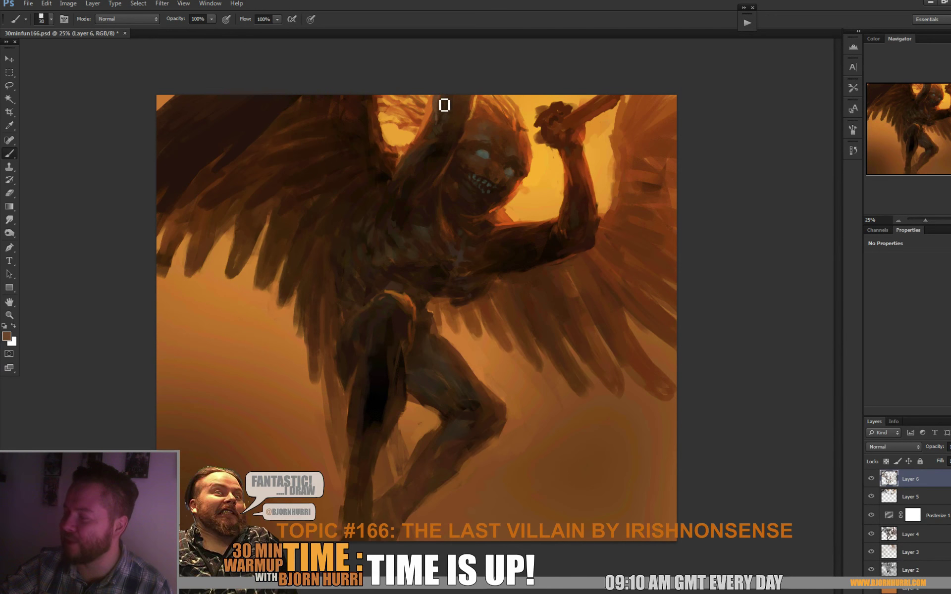
pyautogui.keyDown('alt'); pyautogui.click(444, 105); pyautogui.keyUp('alt')
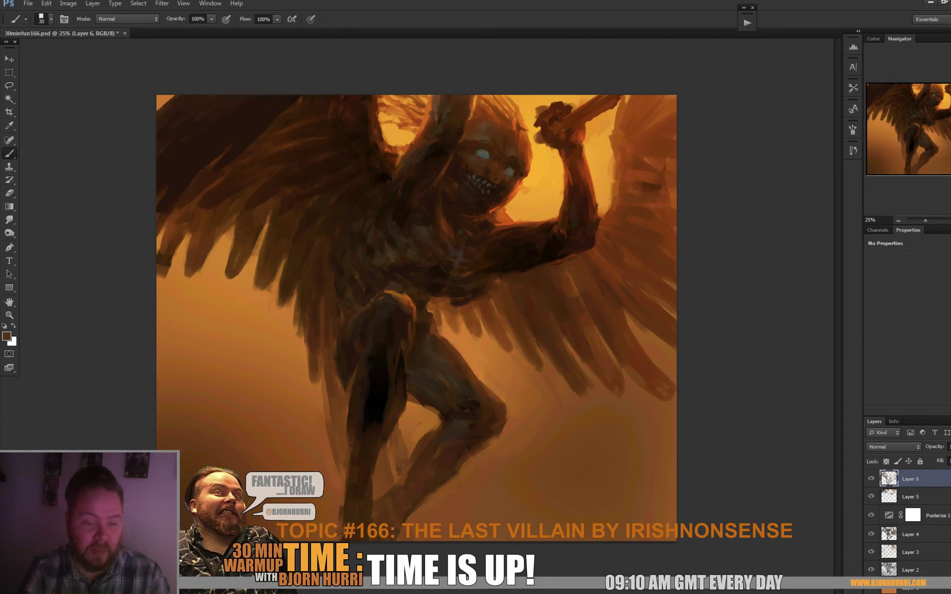
pyautogui.hotkey('ctrl', 's')
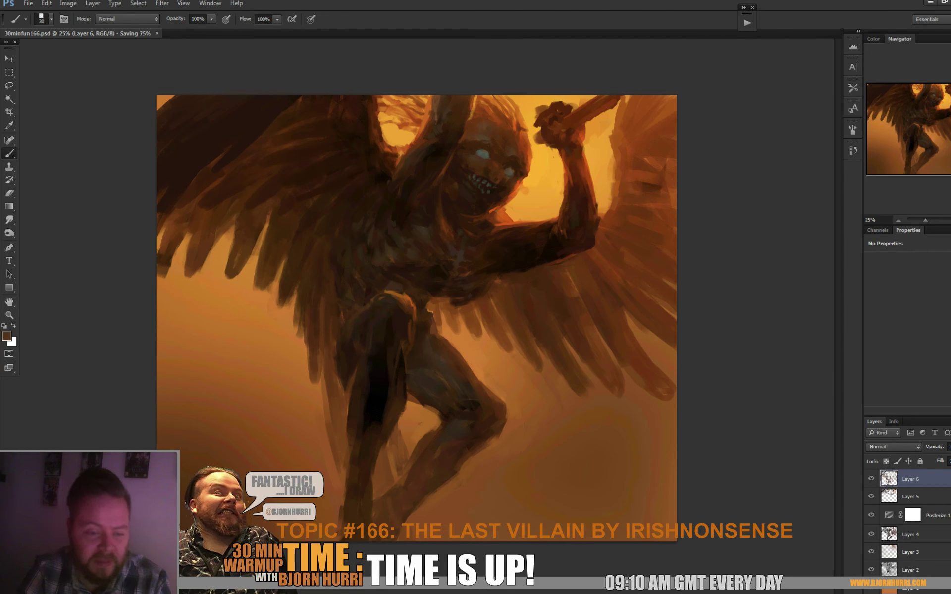